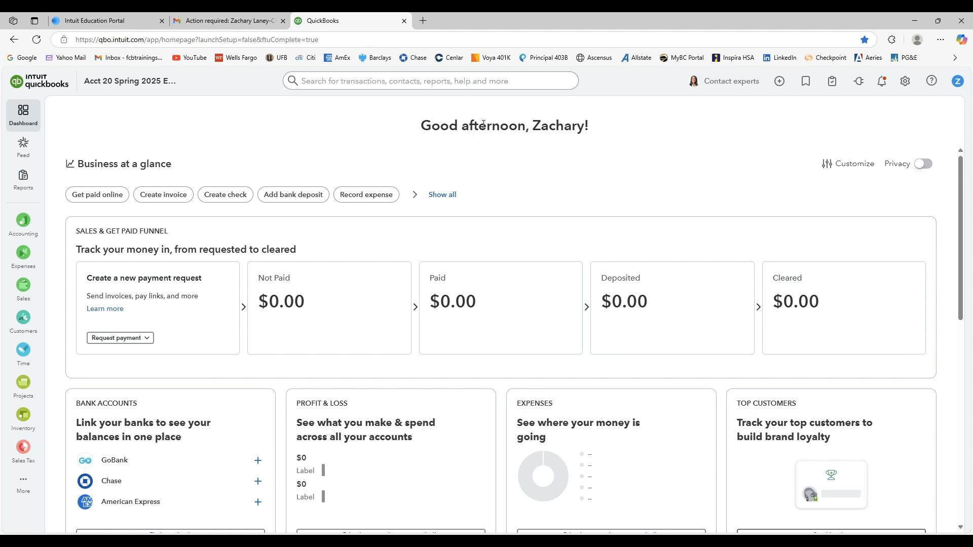
pyautogui.moveTo(23, 178)
pyautogui.moveTo(23, 320)
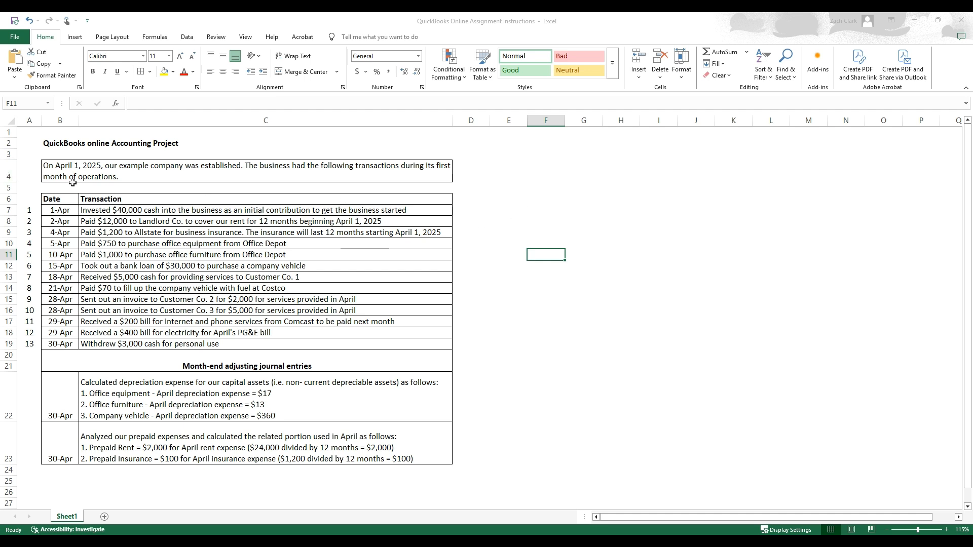
# Switch to the assignment instructions workbook in Excel and review the numbered April transactions, 1 to 13.
pyautogui.moveTo(122, 210); pyautogui.dragTo(119, 344)
pyautogui.click(566, 345)
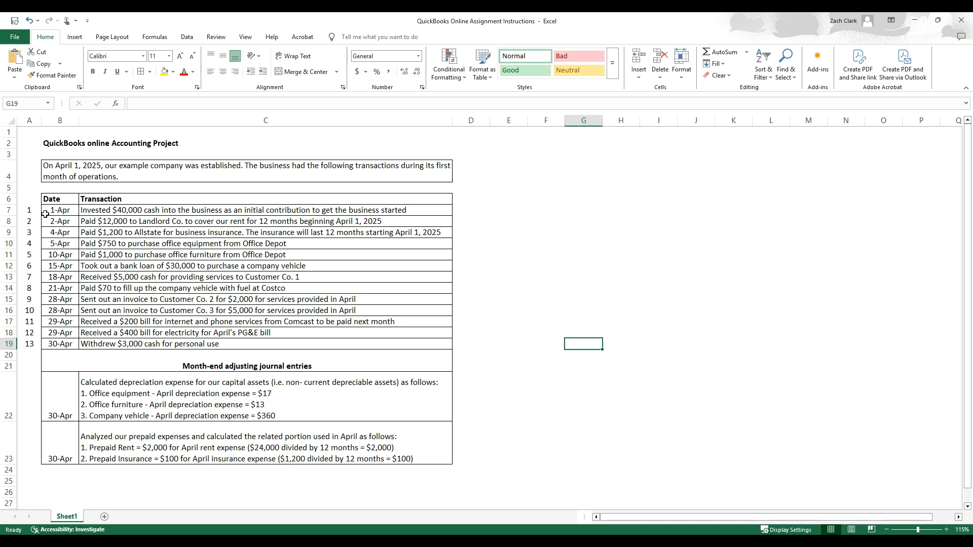
pyautogui.moveTo(30, 210); pyautogui.dragTo(220, 339)
pyautogui.moveTo(30, 210); pyautogui.dragTo(31, 343)
pyautogui.moveTo(115, 343); pyautogui.dragTo(141, 212)
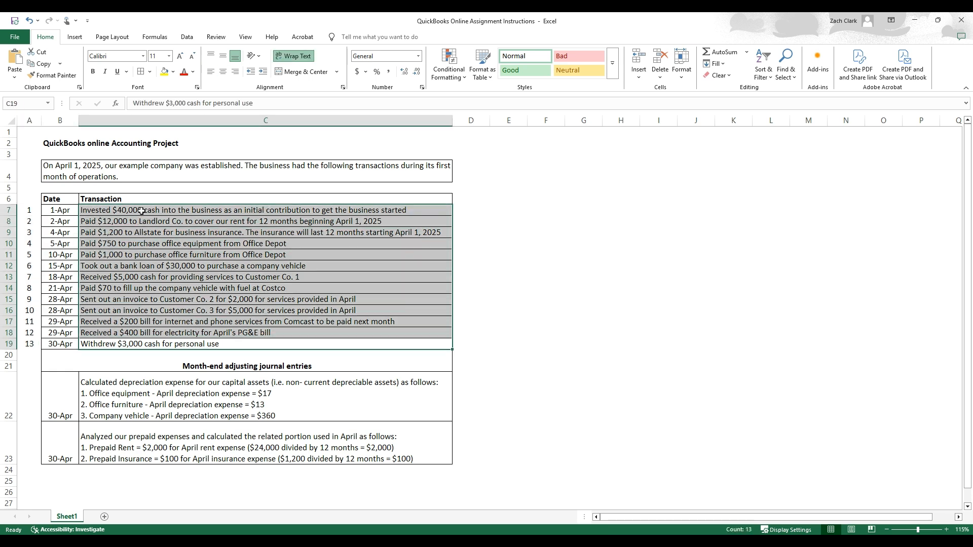
# Review the 30-Apr month-end adjusting journal entries for depreciation and prepaid expenses in the instructions sheet.
pyautogui.moveTo(59, 404); pyautogui.dragTo(234, 435)
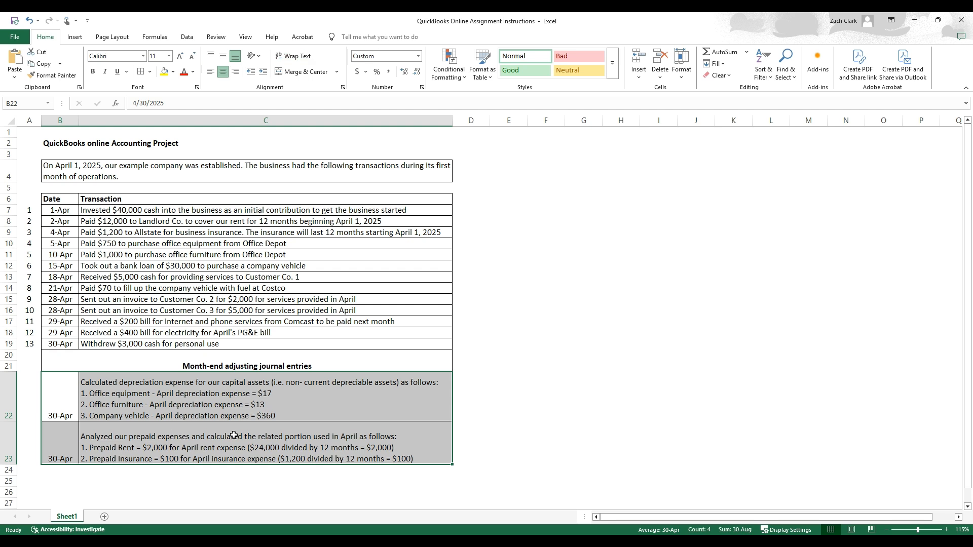
pyautogui.click(279, 407)
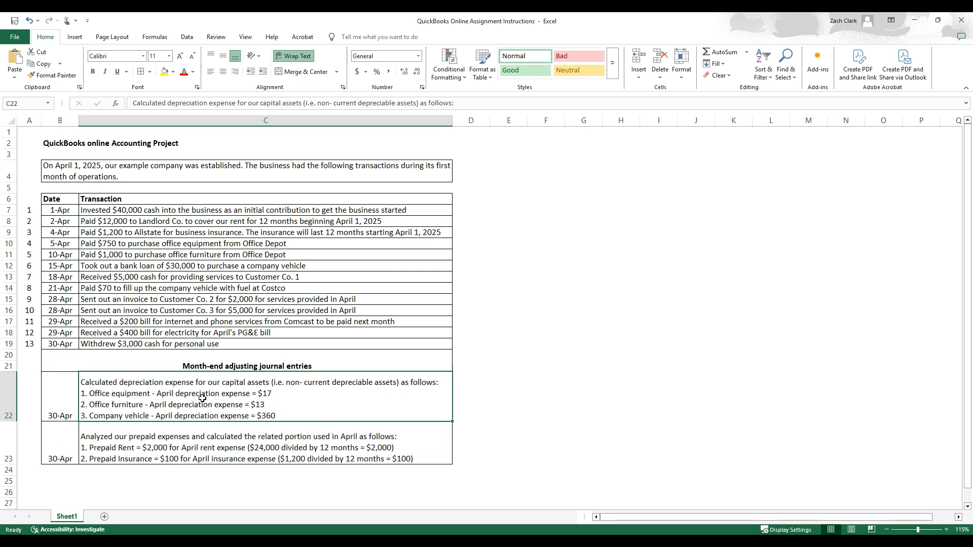
pyautogui.click(204, 447)
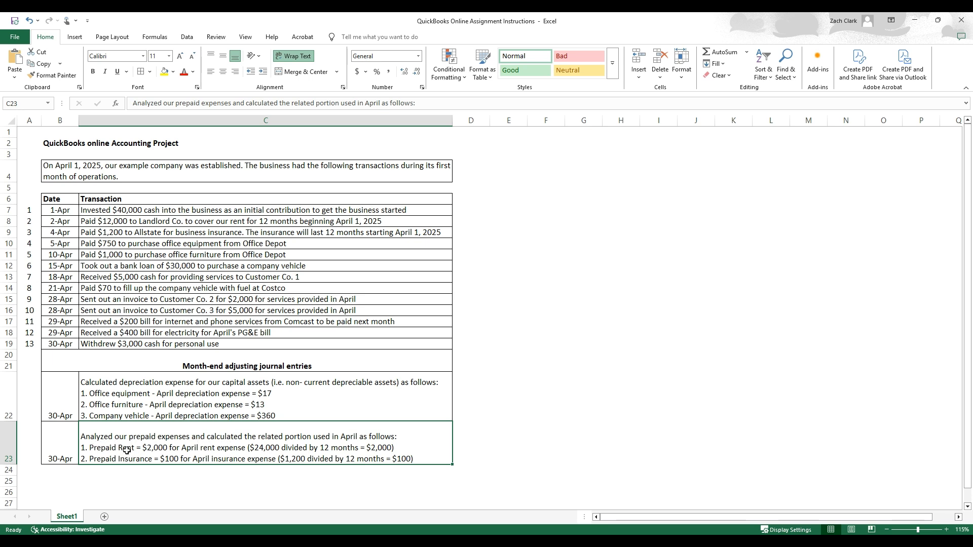
pyautogui.click(176, 416)
pyautogui.click(175, 437)
pyautogui.click(193, 380)
# Review the project introduction and the dated transaction list from 1-Apr to 30-Apr in B7:C19.
pyautogui.click(189, 298)
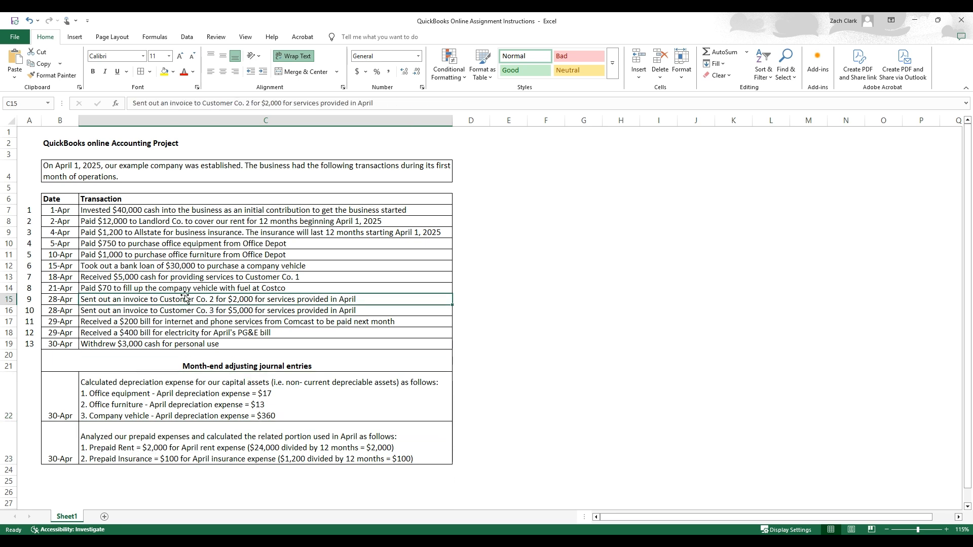
pyautogui.click(87, 170)
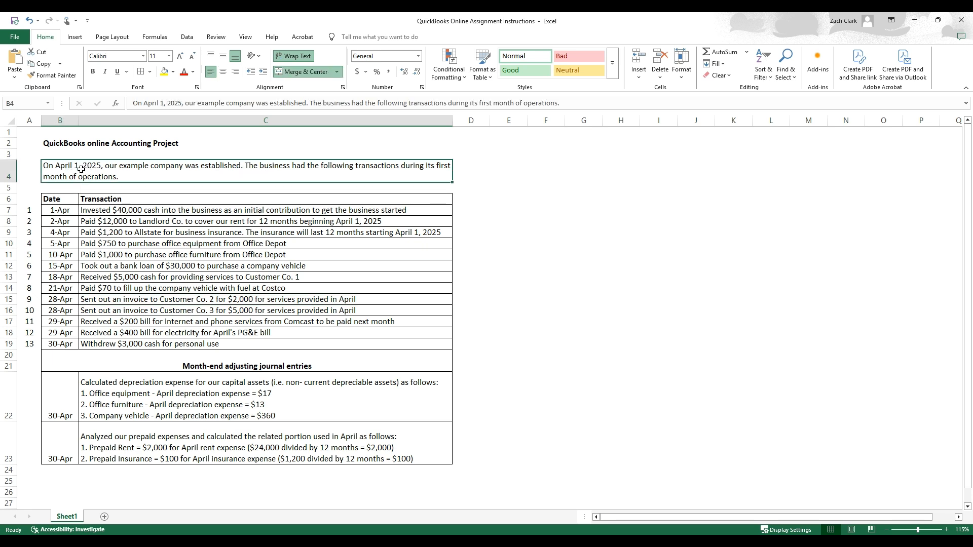
pyautogui.click(63, 211)
pyautogui.moveTo(63, 211); pyautogui.dragTo(105, 340)
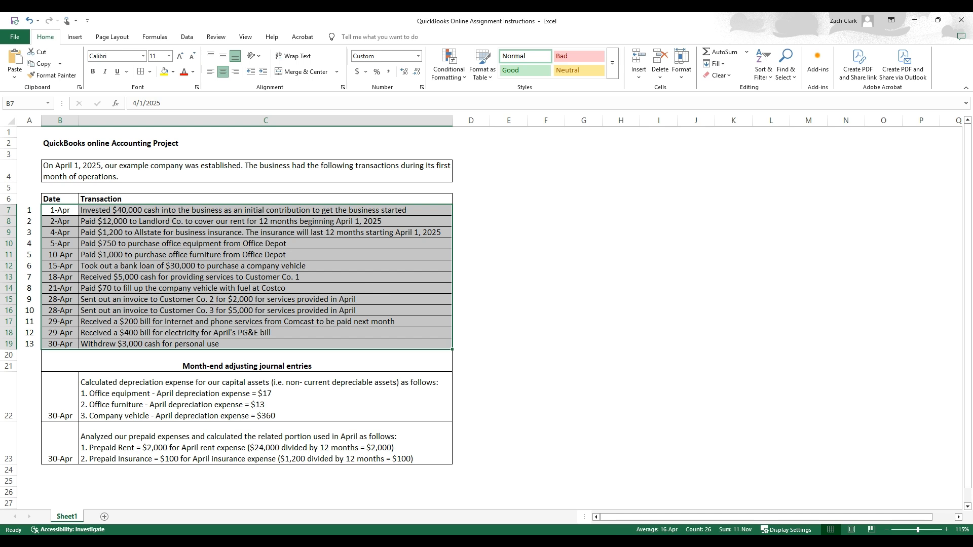
# Switch to QuickBooks and examine which customer, vendor, team and other transaction types can be created.
pyautogui.hotkey('alt', 'Tab')
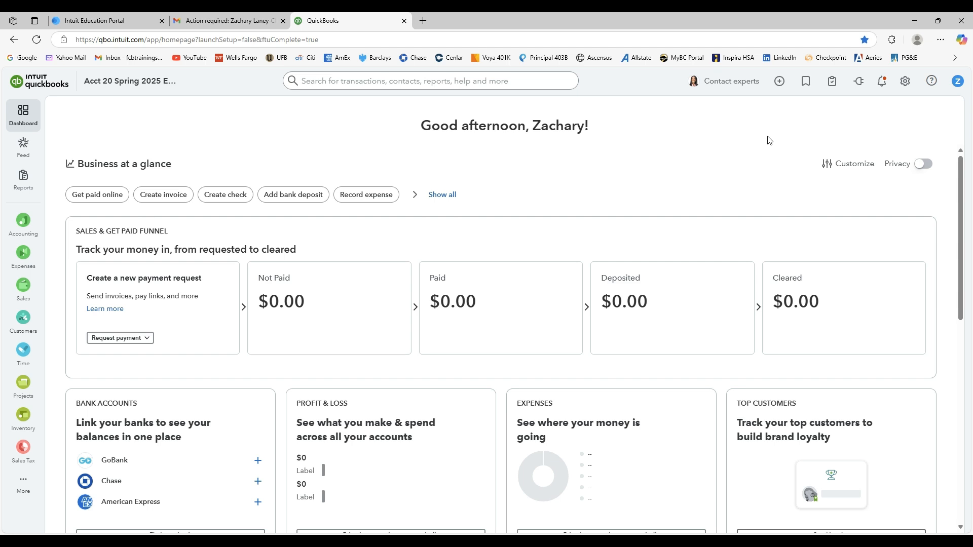
pyautogui.click(780, 82)
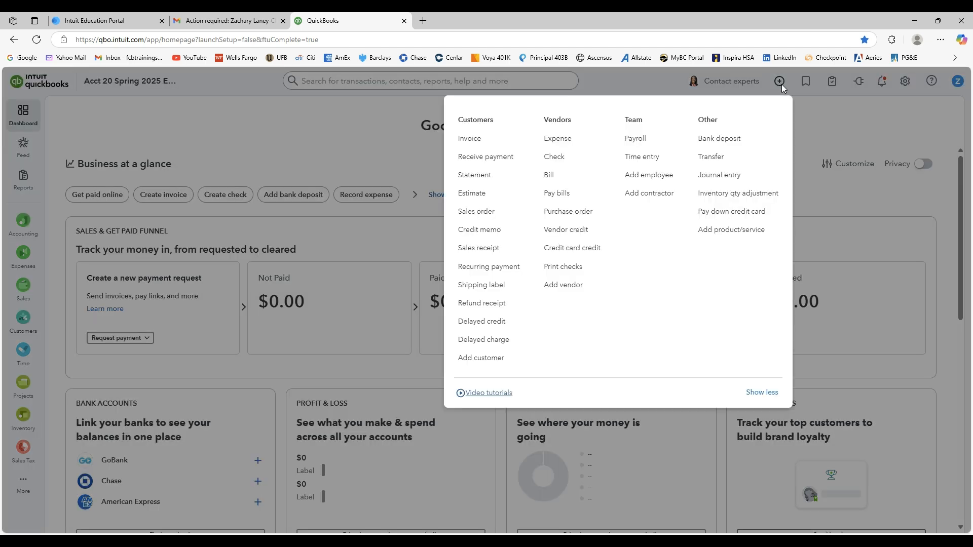
pyautogui.click(781, 84)
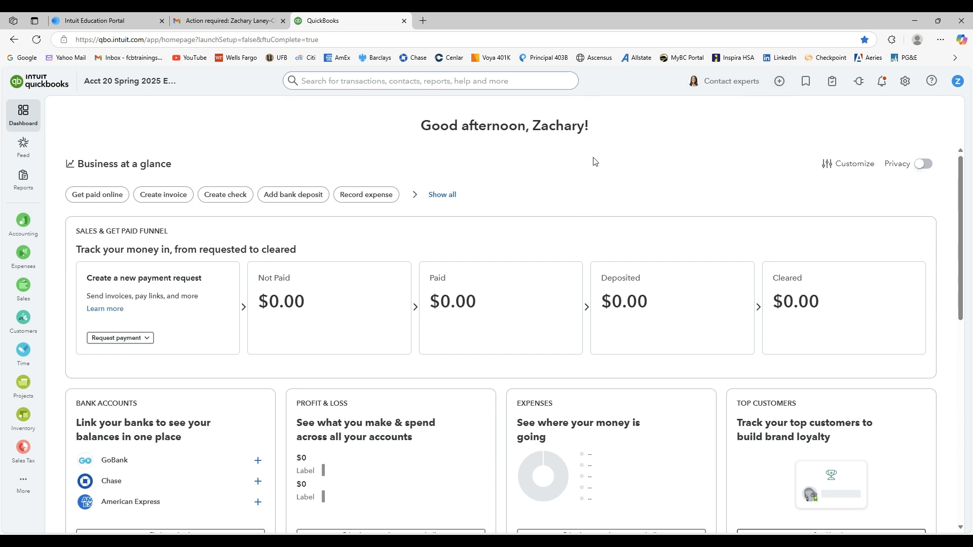
pyautogui.click(778, 82)
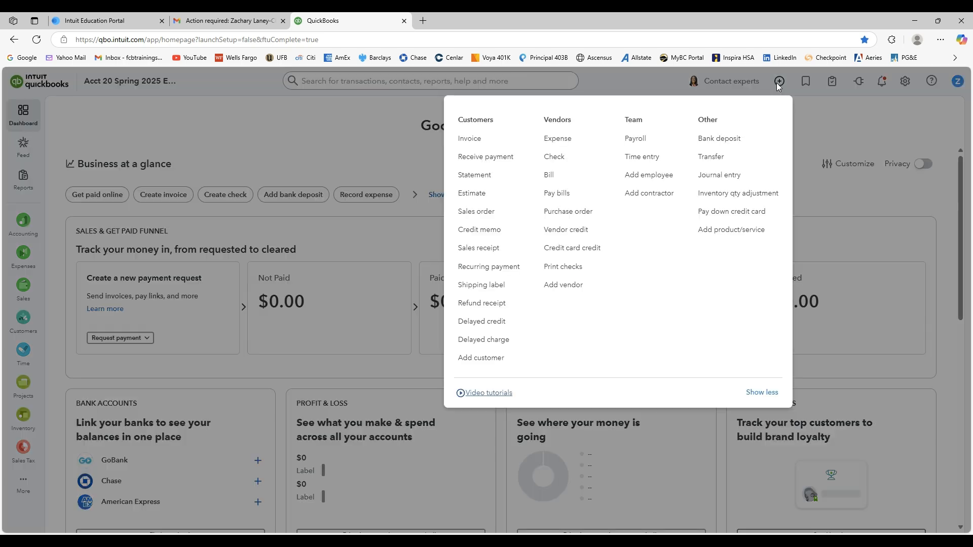
pyautogui.click(817, 145)
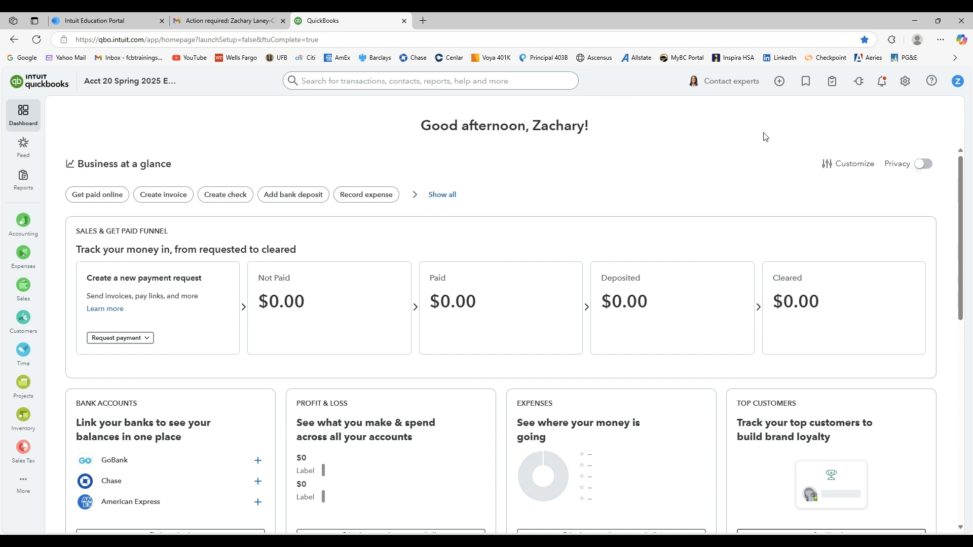
# Start a new journal entry and set its journal date to 04/01/2025.
pyautogui.moveTo(27, 176)
pyautogui.click(780, 84)
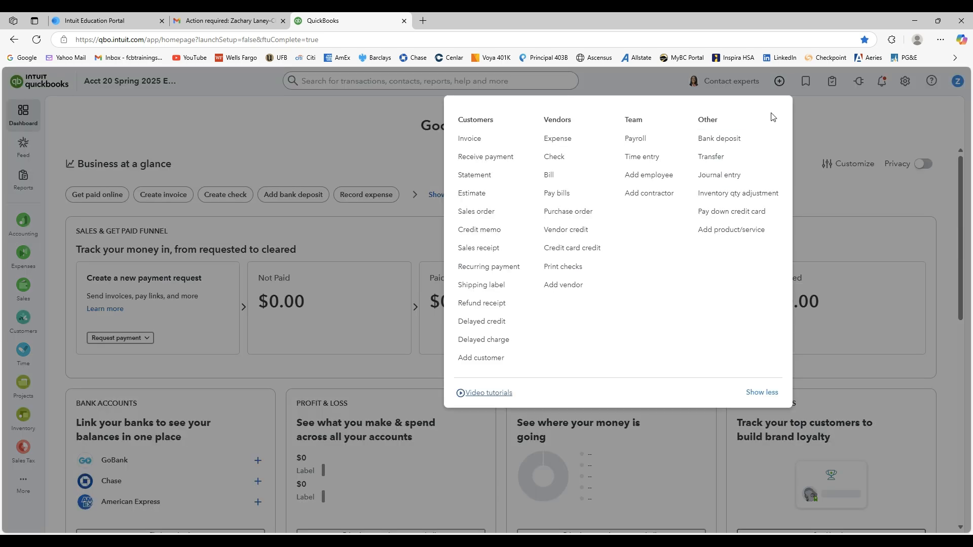
pyautogui.click(732, 176)
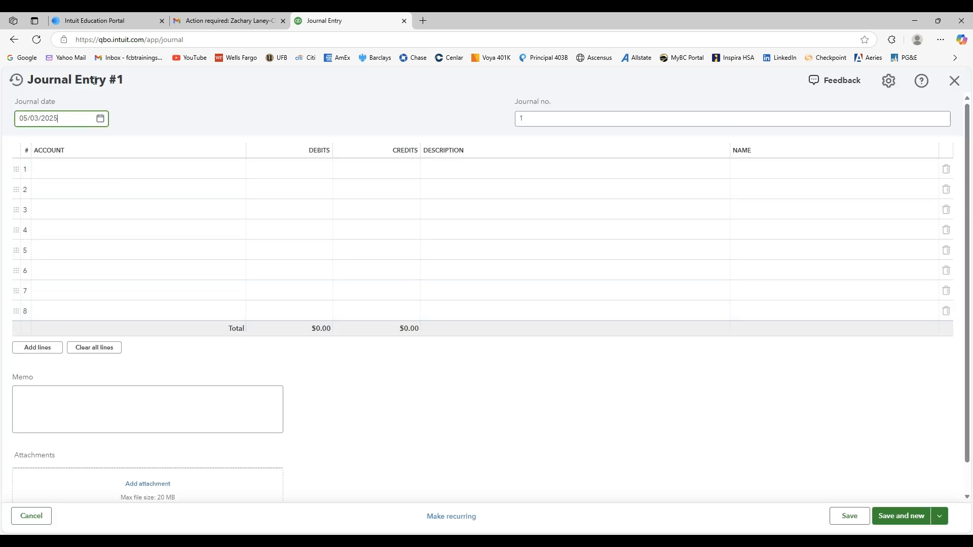
pyautogui.click(101, 120)
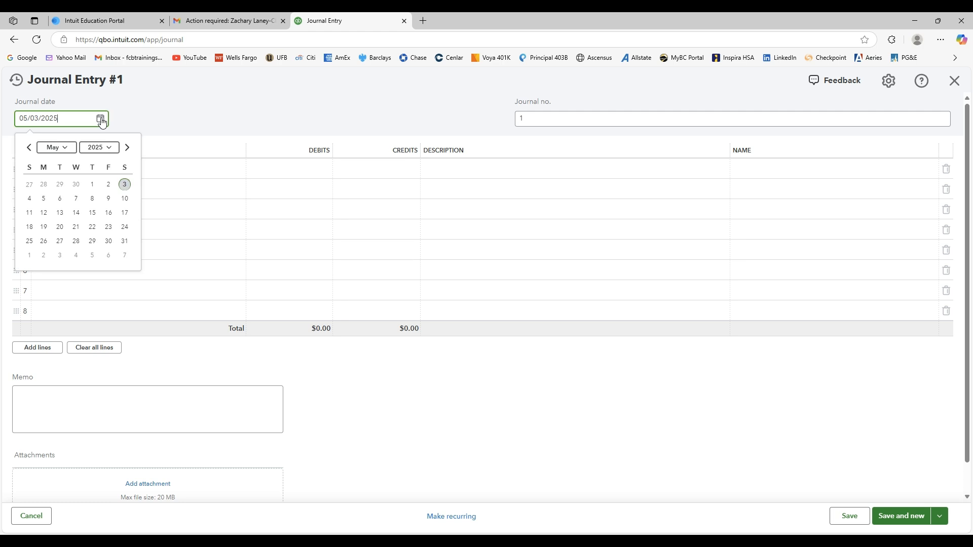
pyautogui.click(31, 151)
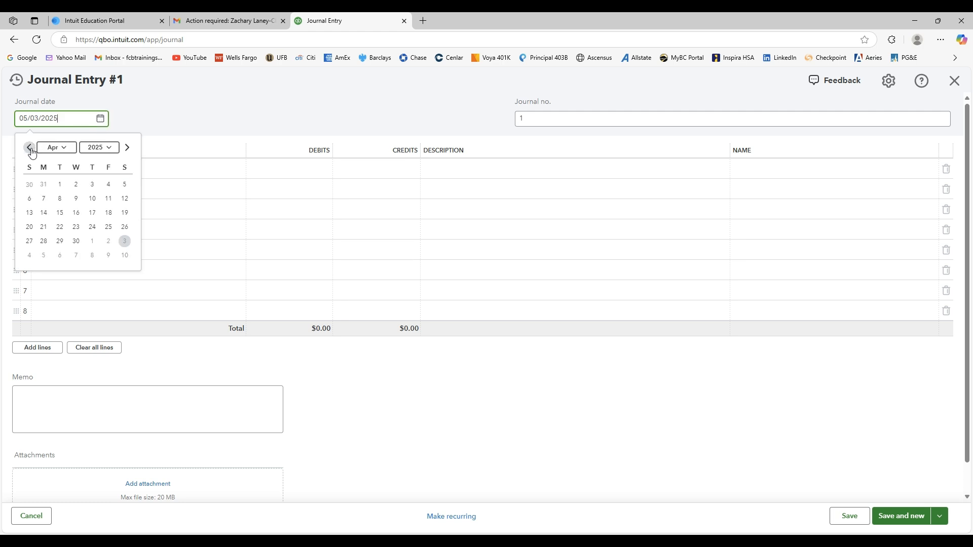
pyautogui.click(60, 185)
pyautogui.click(198, 121)
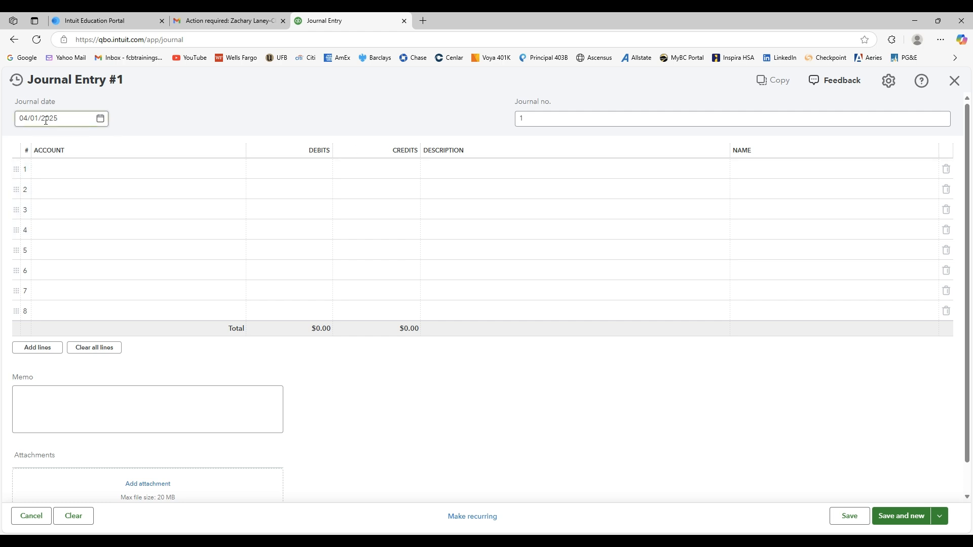
# Fill line 1's description with "Invested $40,000 cash into the business as an initial contribution to get the business started".
pyautogui.scroll(-1, 357, 446)
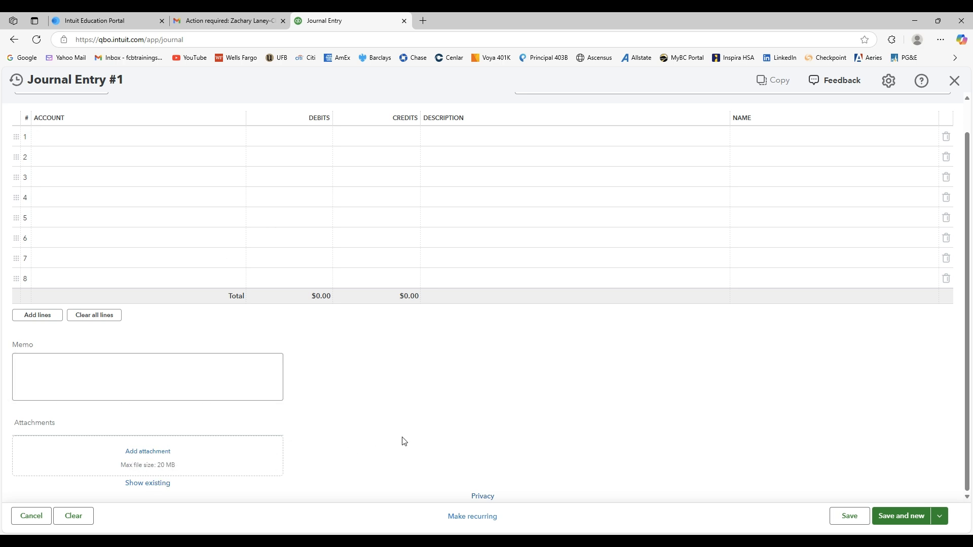
pyautogui.scroll(1, 420, 439)
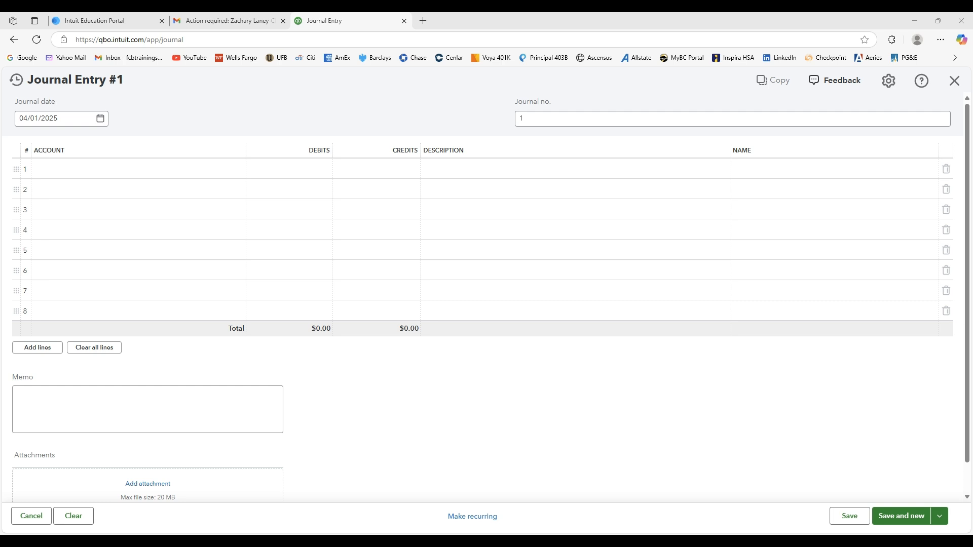
pyautogui.click(522, 170)
pyautogui.write('Invested $40,000 cash into the business as an initial contribution to get the business started')
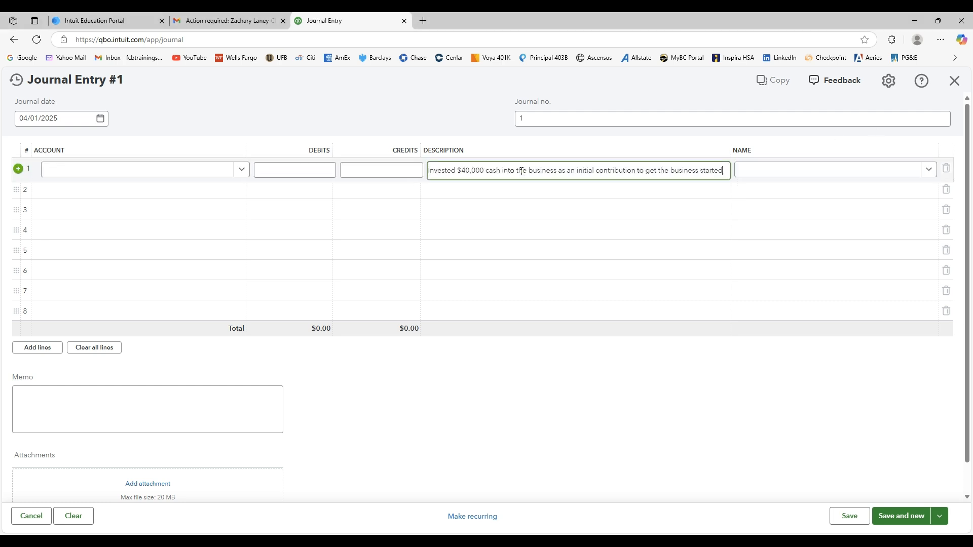
pyautogui.click(514, 189)
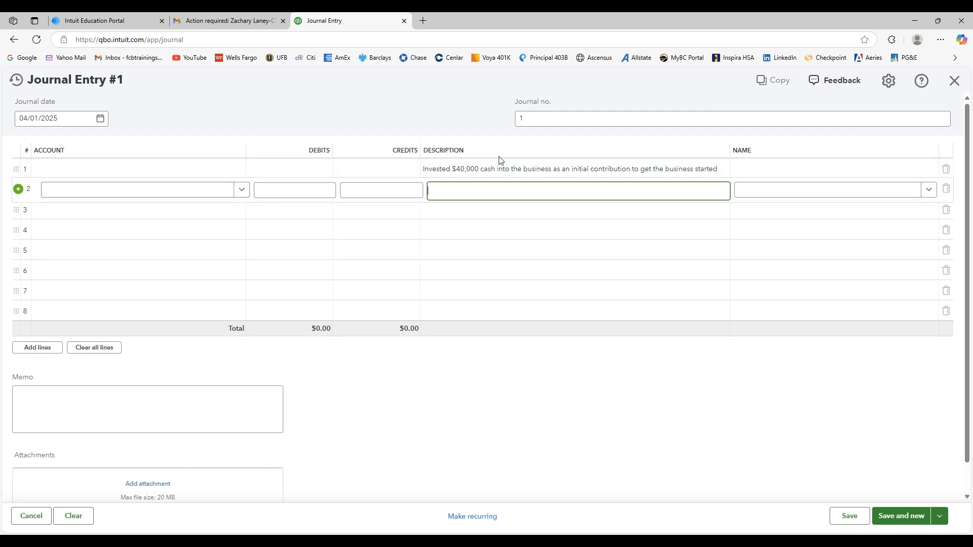
# Look through the accounts available for line 1 of the journal entry.
pyautogui.click(151, 168)
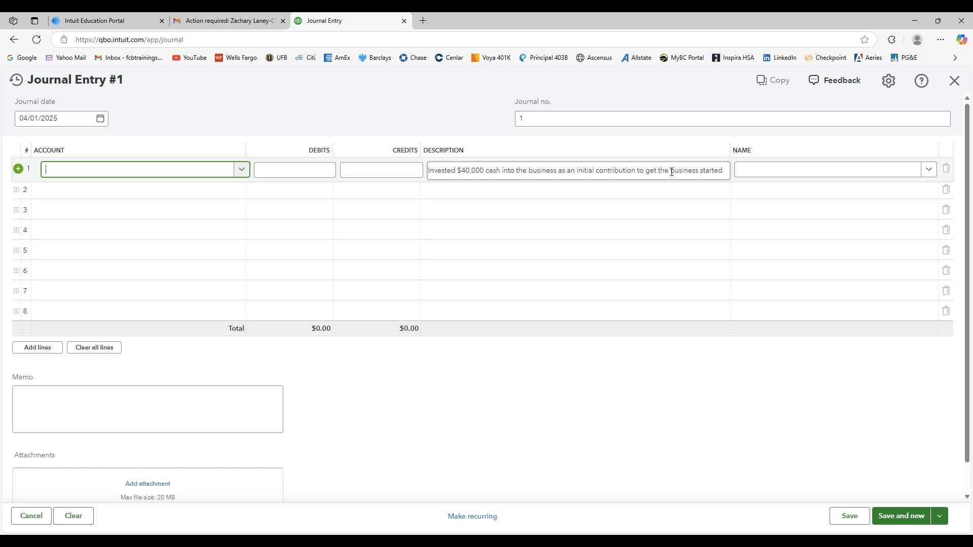
pyautogui.click(243, 176)
pyautogui.click(243, 173)
pyautogui.click(219, 189)
pyautogui.click(223, 172)
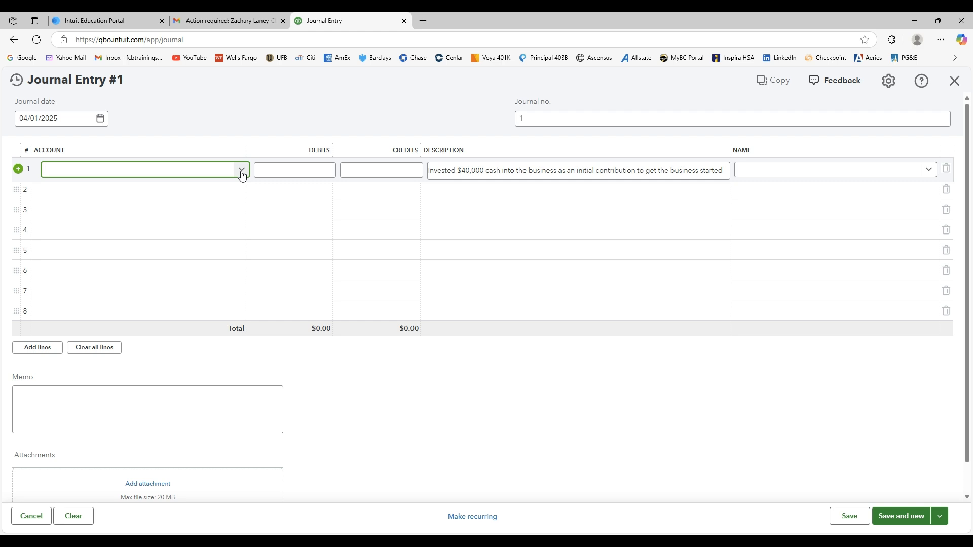
pyautogui.click(241, 173)
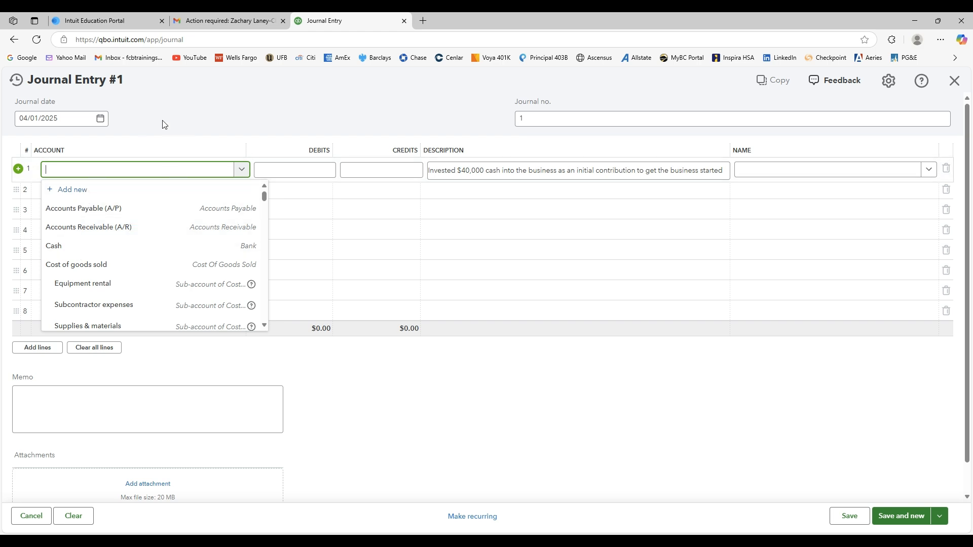
pyautogui.click(184, 122)
# Assign line 1 to the Cash account with a debit of $40,000.
pyautogui.click(127, 167)
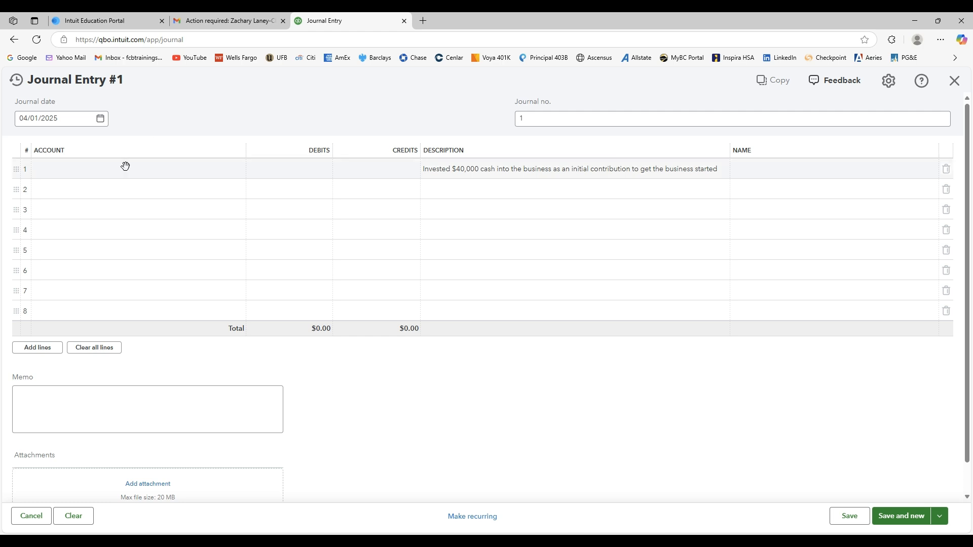
pyautogui.write('ca')
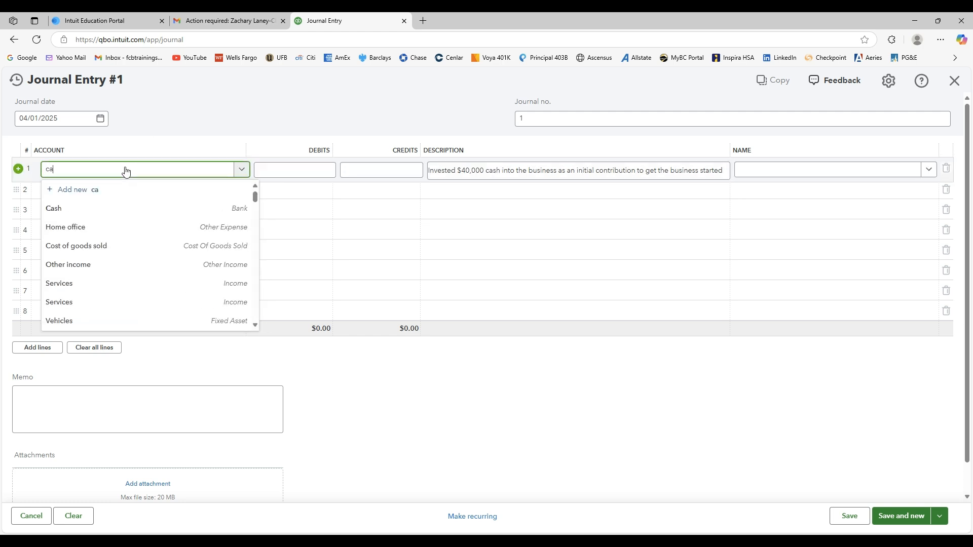
pyautogui.click(68, 206)
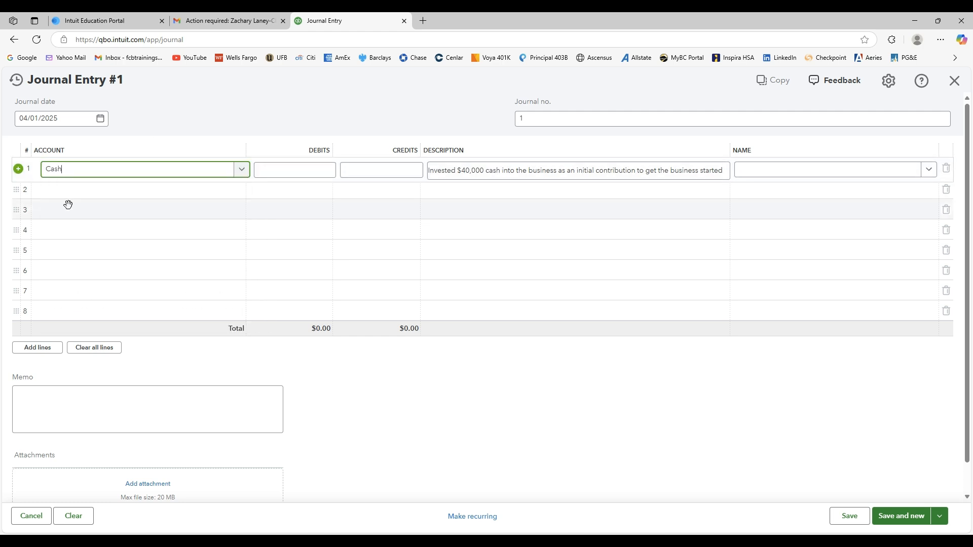
pyautogui.click(306, 168)
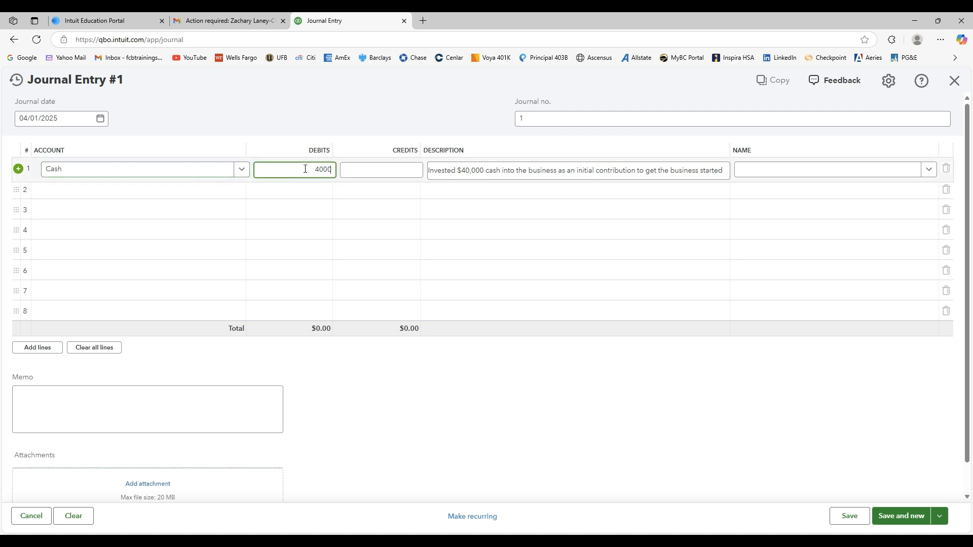
pyautogui.click(367, 165)
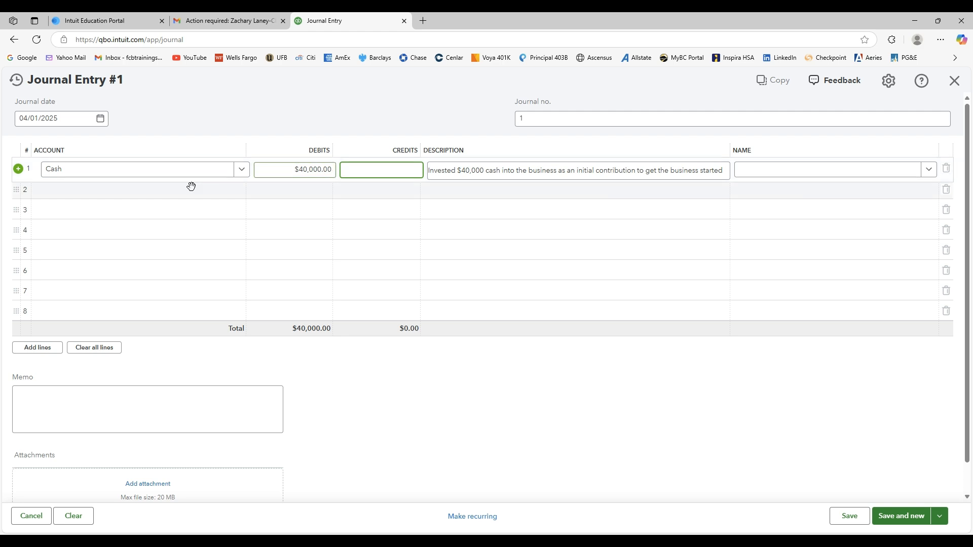
# Assign line 2 to the Owner investments equity account with a credit of $40,000 and the same description as line 1.
pyautogui.click(180, 199)
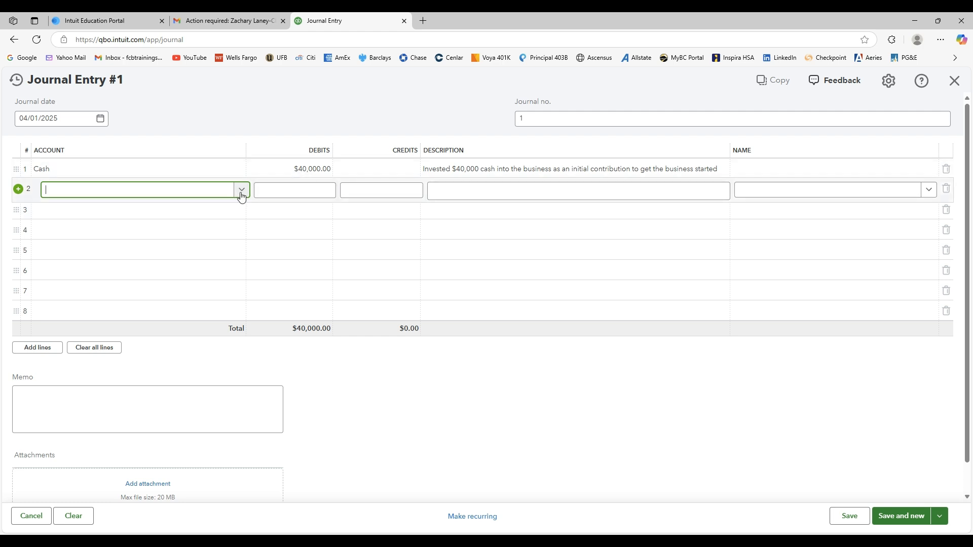
pyautogui.write('owner')
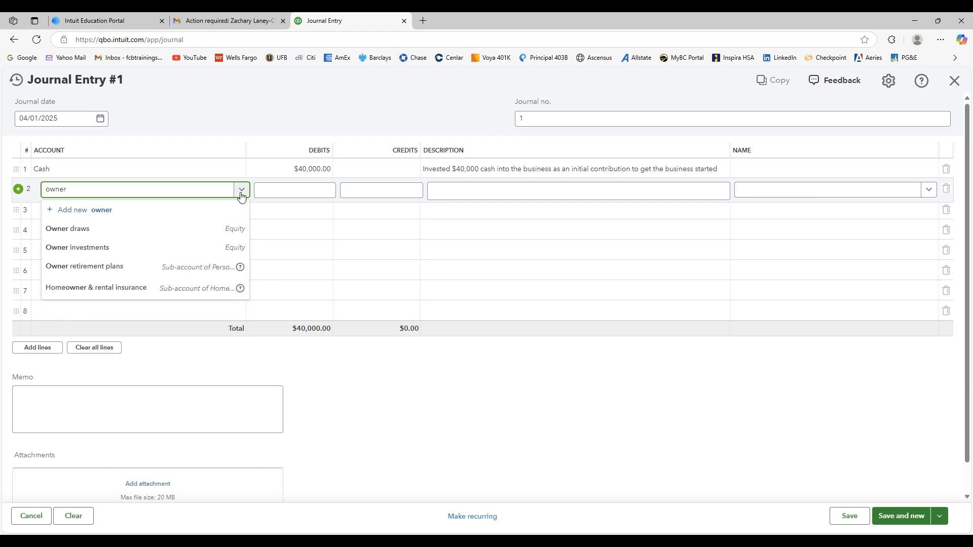
pyautogui.click(79, 251)
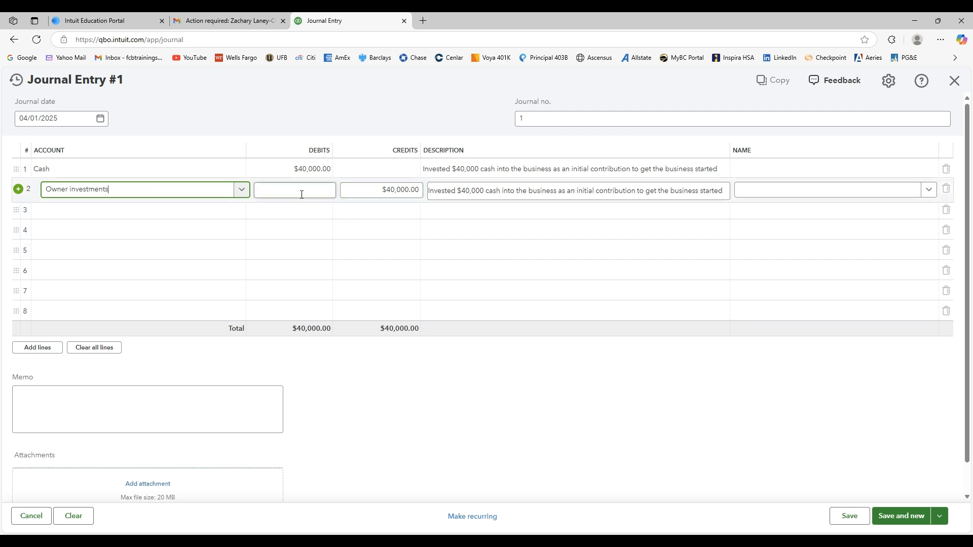
pyautogui.moveTo(386, 190); pyautogui.dragTo(418, 192)
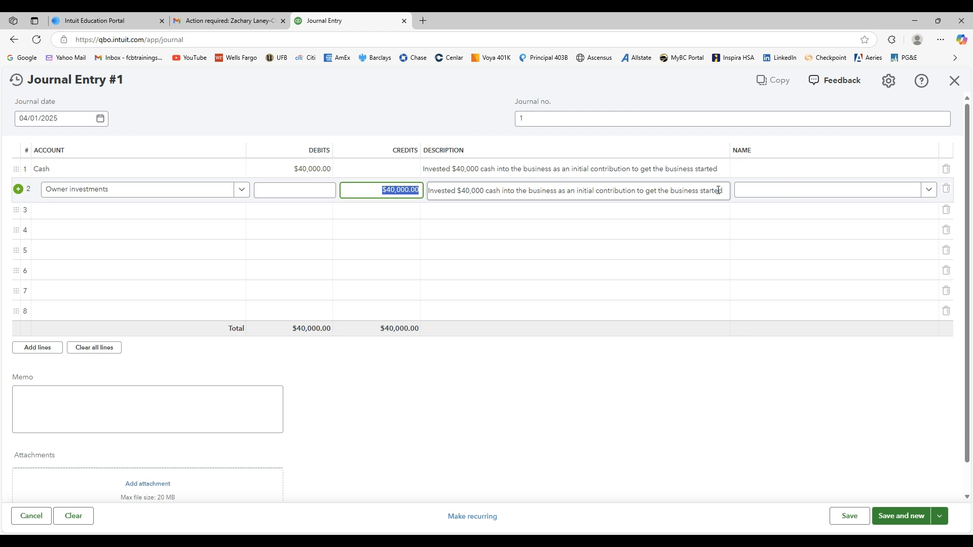
# Save the owner's investment journal entry and start a new blank one.
pyautogui.click(486, 417)
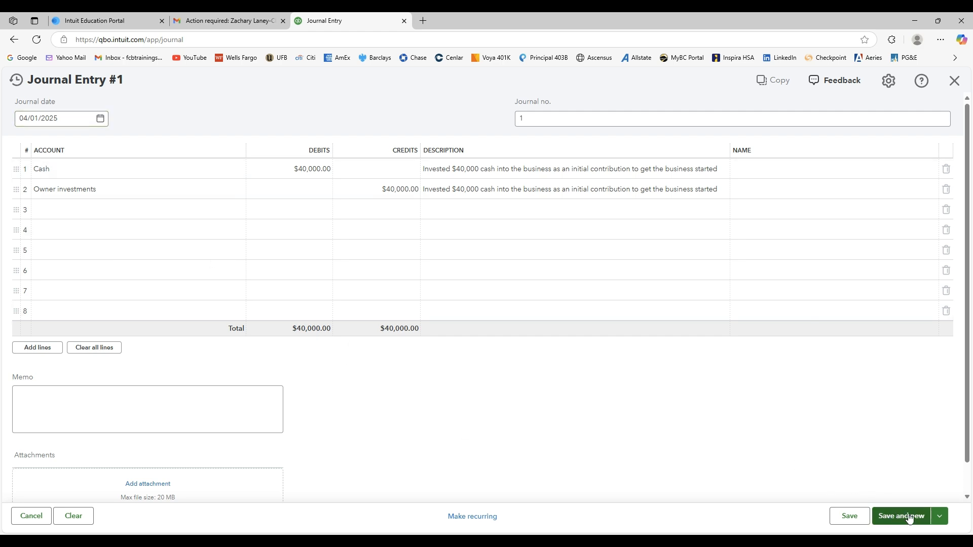
pyautogui.click(940, 518)
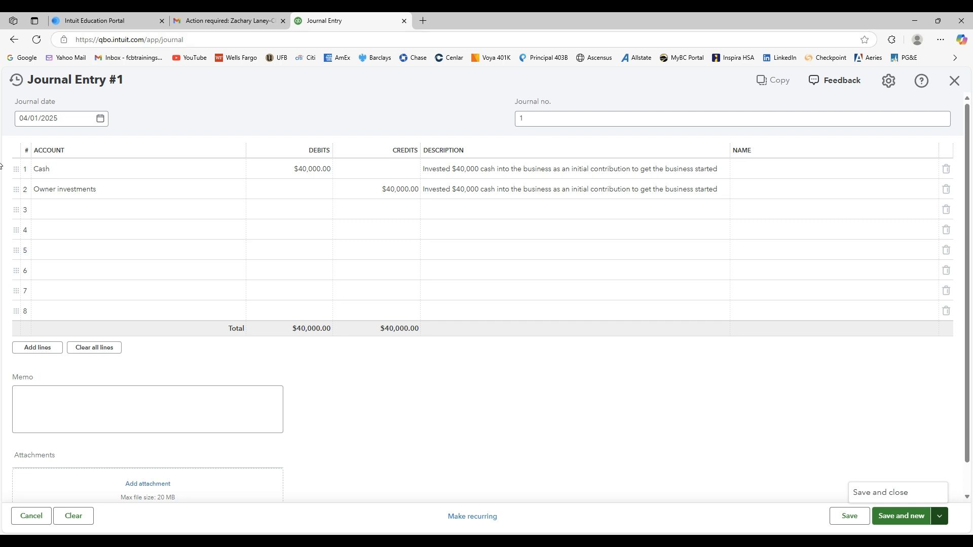
pyautogui.click(588, 439)
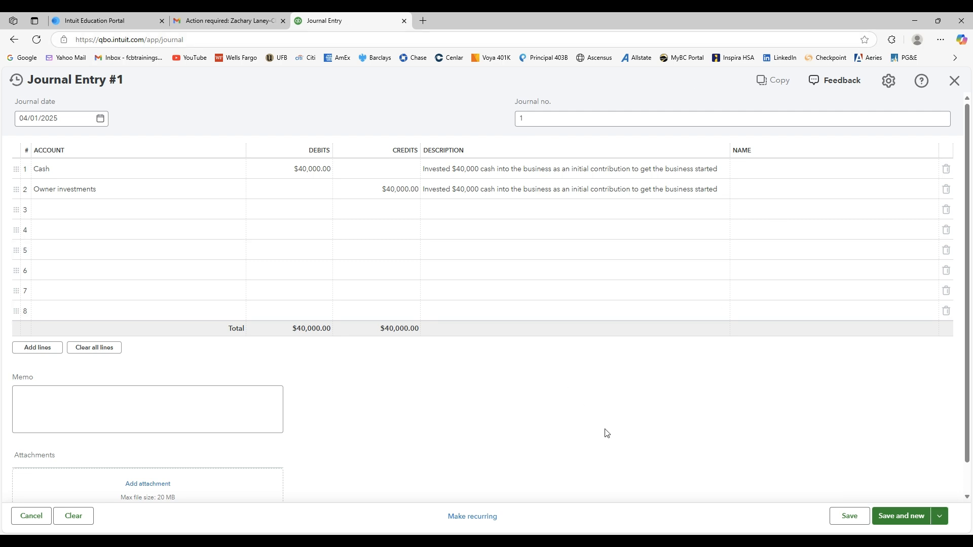
pyautogui.click(941, 520)
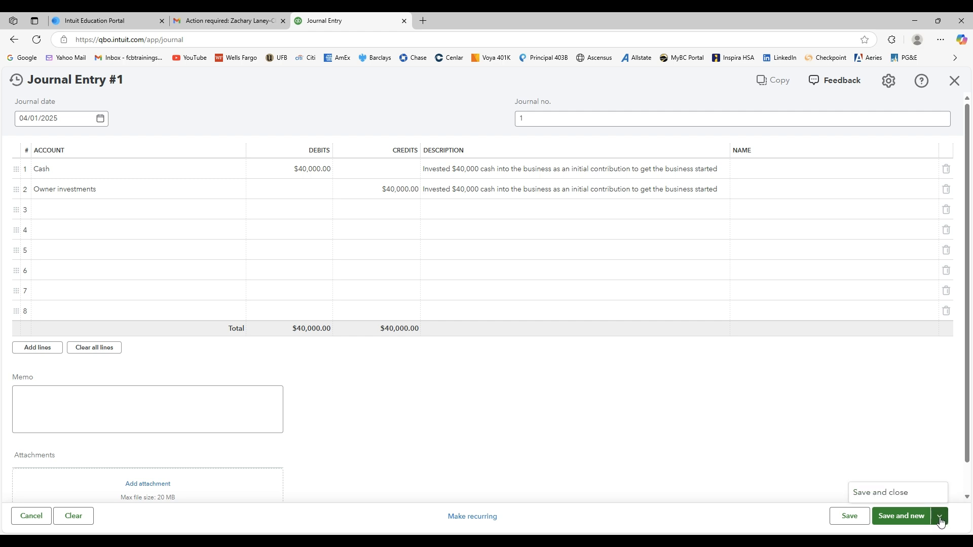
pyautogui.click(941, 519)
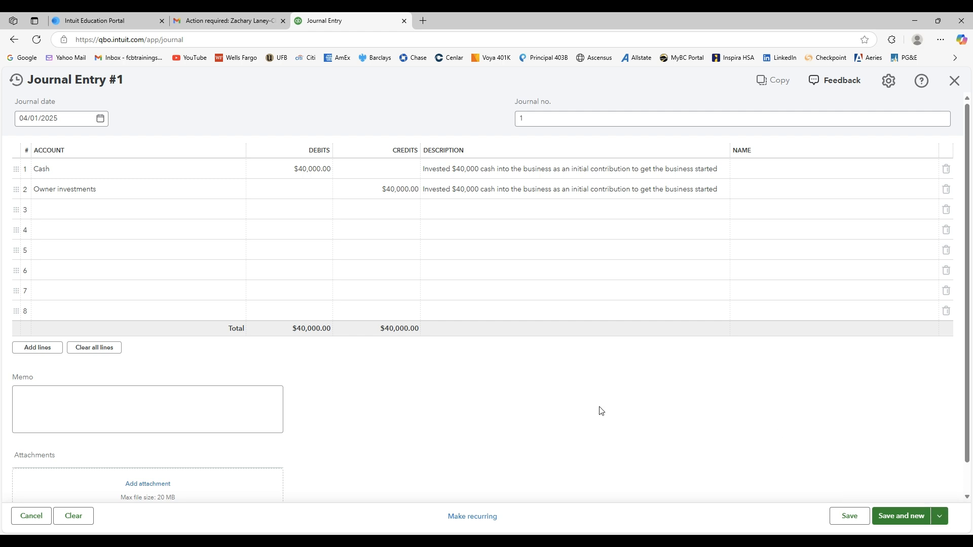
pyautogui.click(905, 518)
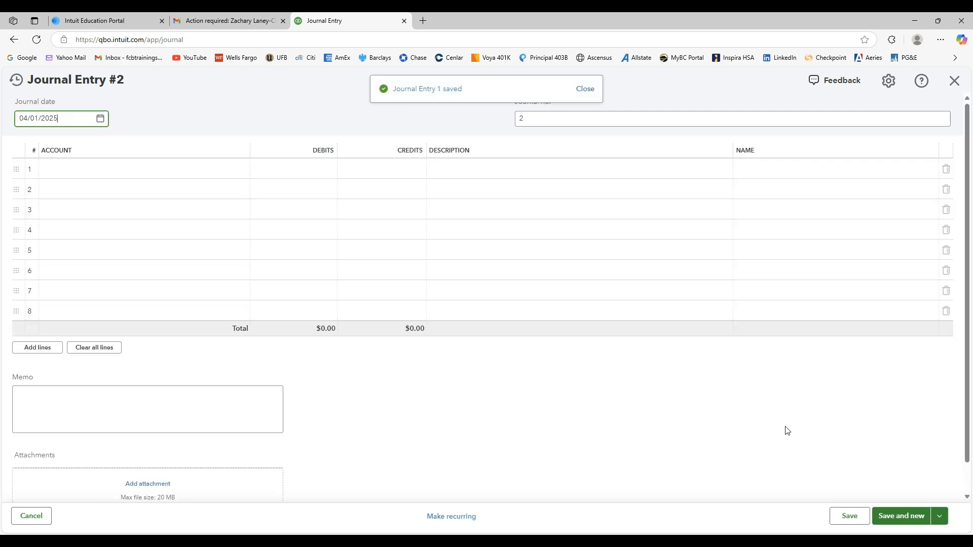
pyautogui.click(585, 90)
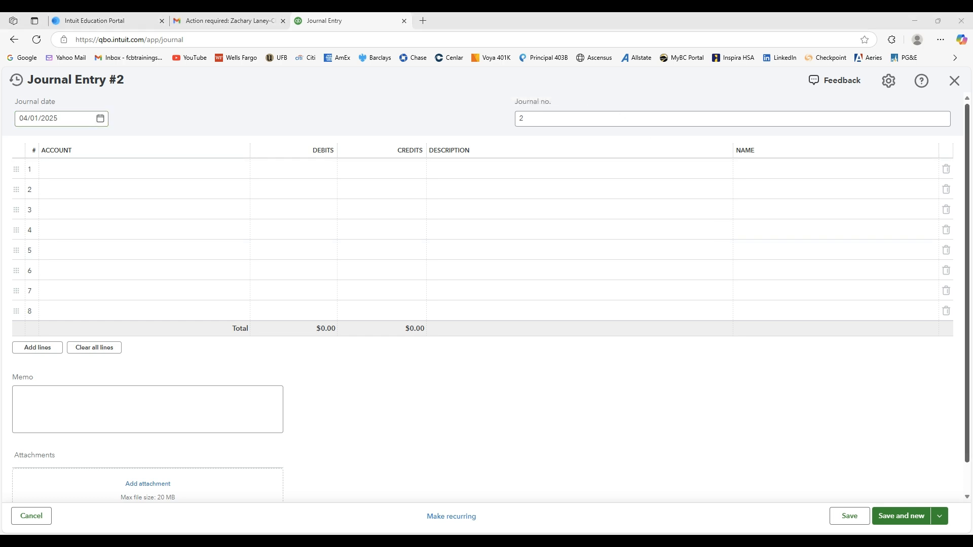
# Date the entry 04/02/2025 and describe lines 1 and 2 as "Paid $12,000 to Landlord Co. to cover our rent for 12 months beginning April 1, 2025".
pyautogui.click(100, 119)
pyautogui.click(76, 184)
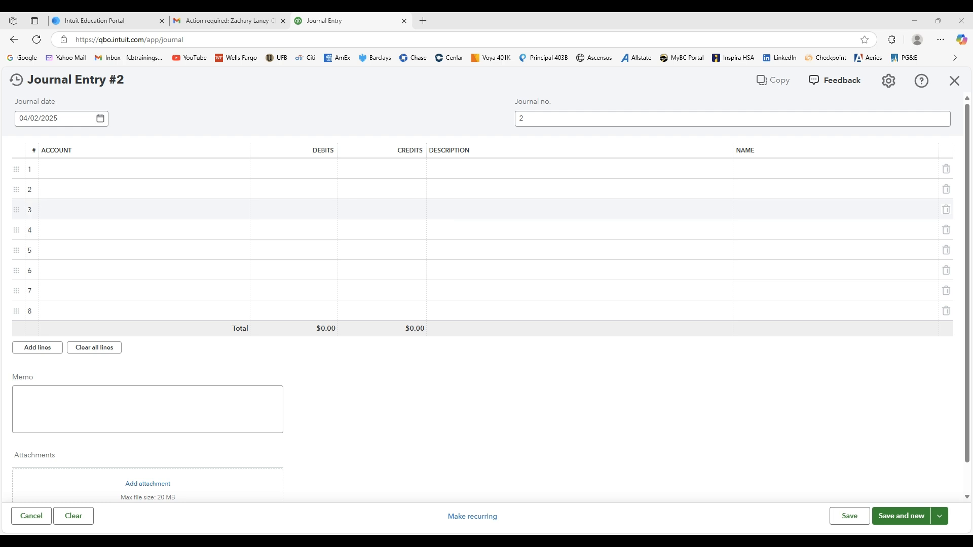
pyautogui.click(519, 165)
pyautogui.write('Paid $12,000 to Landlord Co. to cover our rent for 12 months beginning April 1, 2025')
pyautogui.click(657, 186)
pyautogui.write('Paid $12,000 to Landlord Co. to cover our rent for 12 months beginning April 1, 2025')
pyautogui.click(600, 403)
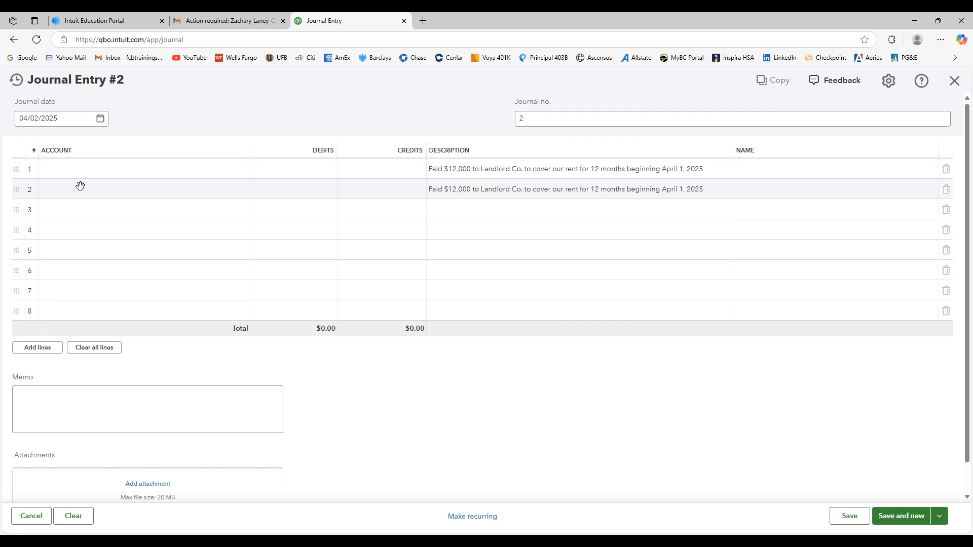
# Start adding a new account named Prepaid Rent from line 1 of the journal entry.
pyautogui.click(189, 174)
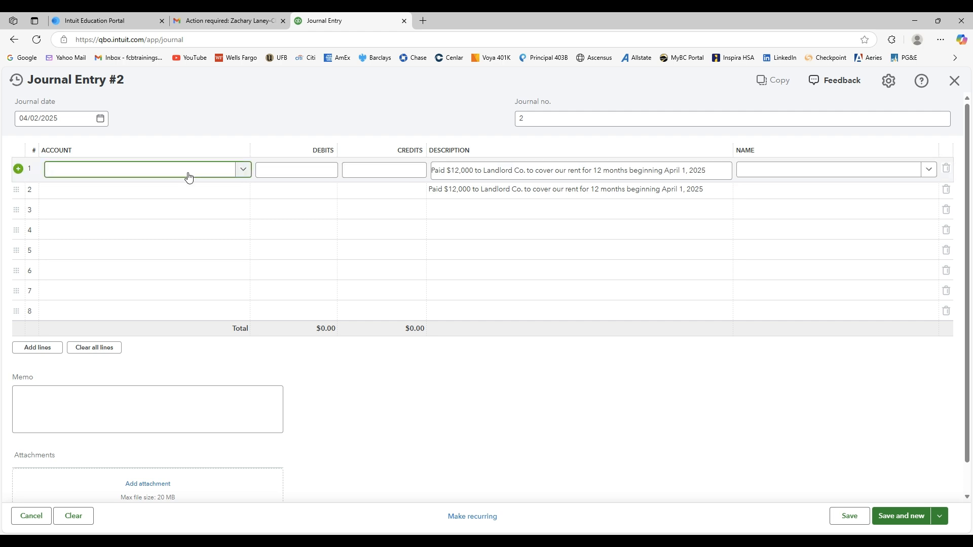
pyautogui.write('Prepaid Rent')
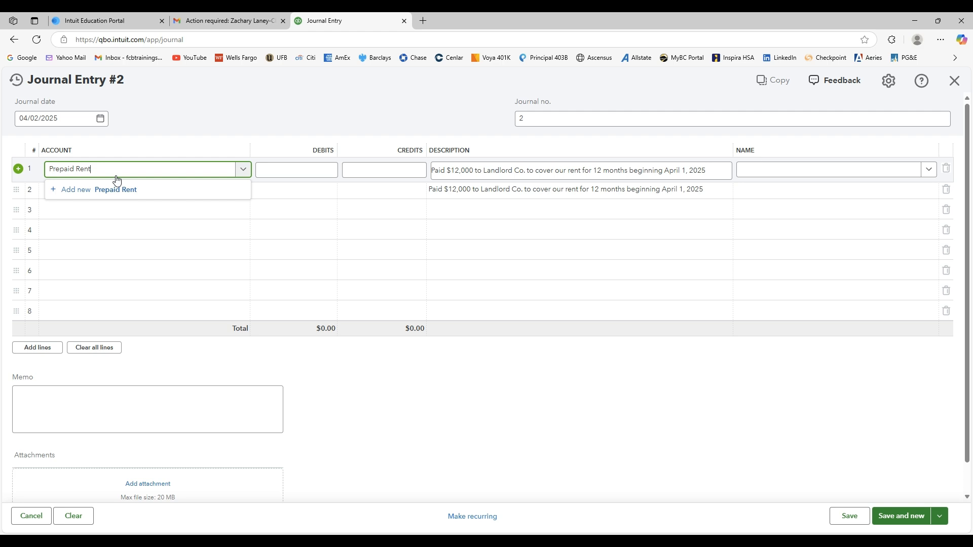
pyautogui.click(53, 189)
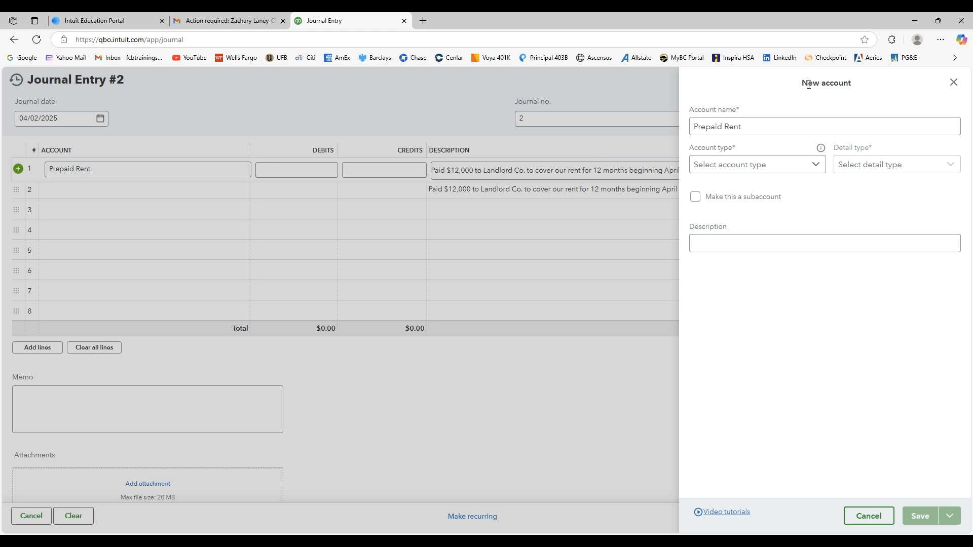
pyautogui.moveTo(804, 83); pyautogui.dragTo(856, 91)
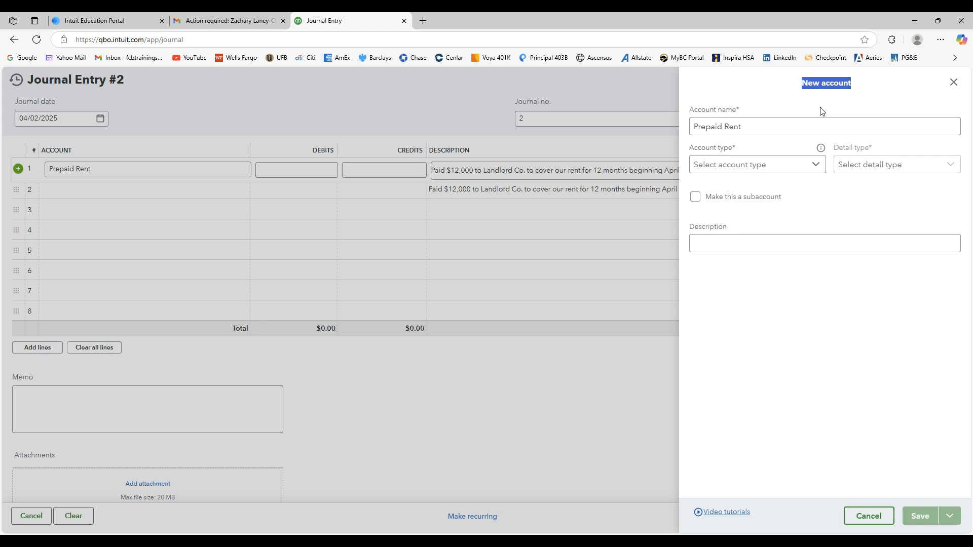
pyautogui.moveTo(696, 124); pyautogui.dragTo(749, 125)
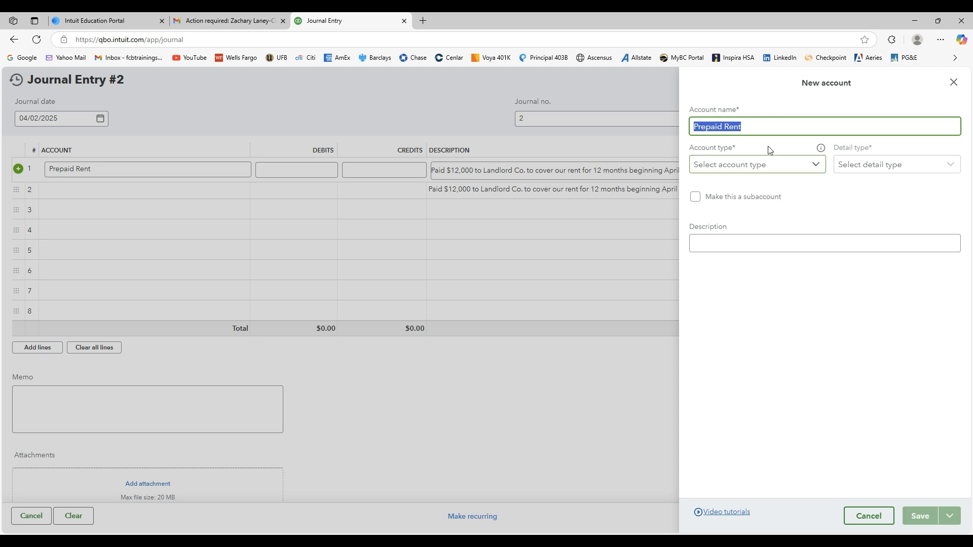
# Set the account type of the new Prepaid Rent account to Other Current Assets.
pyautogui.click(735, 169)
pyautogui.scroll(-3, 781, 233)
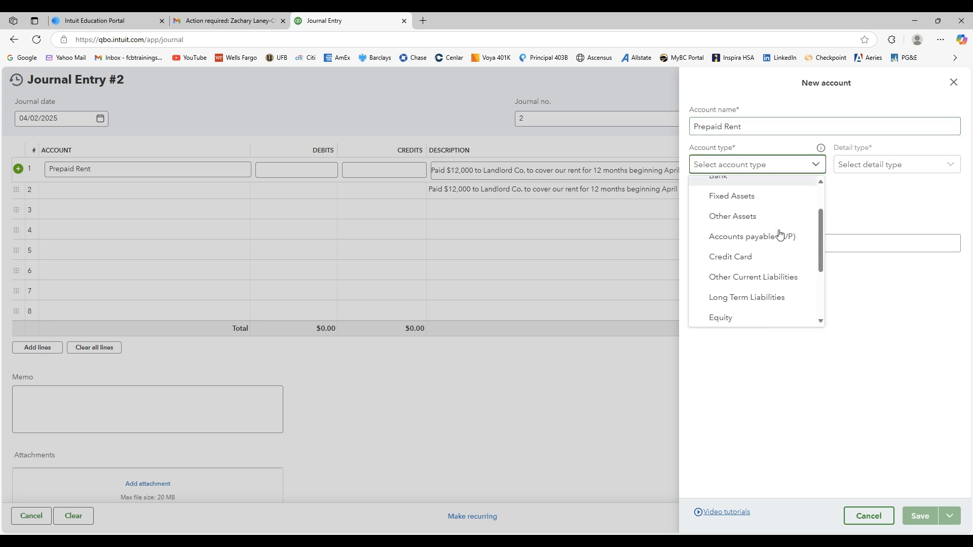
pyautogui.scroll(3, 781, 245)
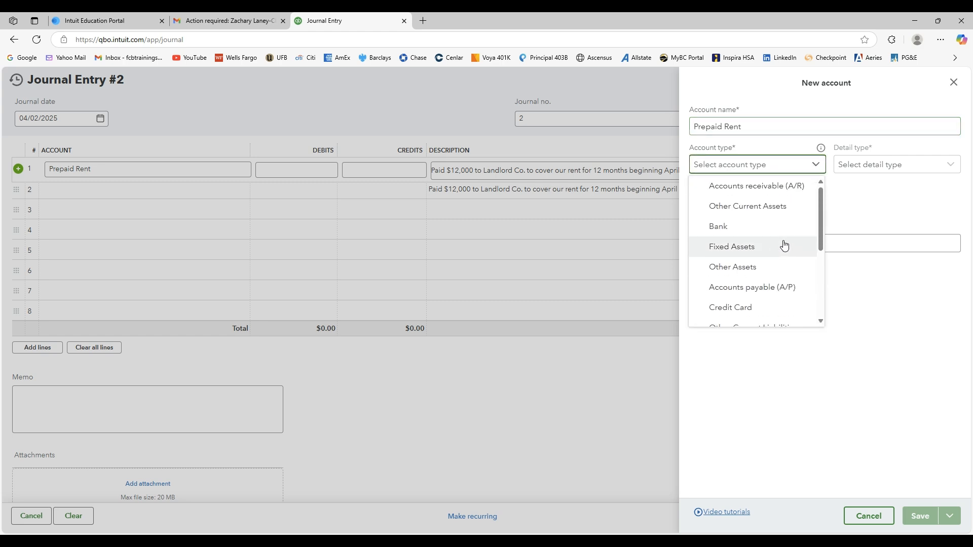
pyautogui.scroll(-2, 786, 254)
pyautogui.scroll(-2, 786, 256)
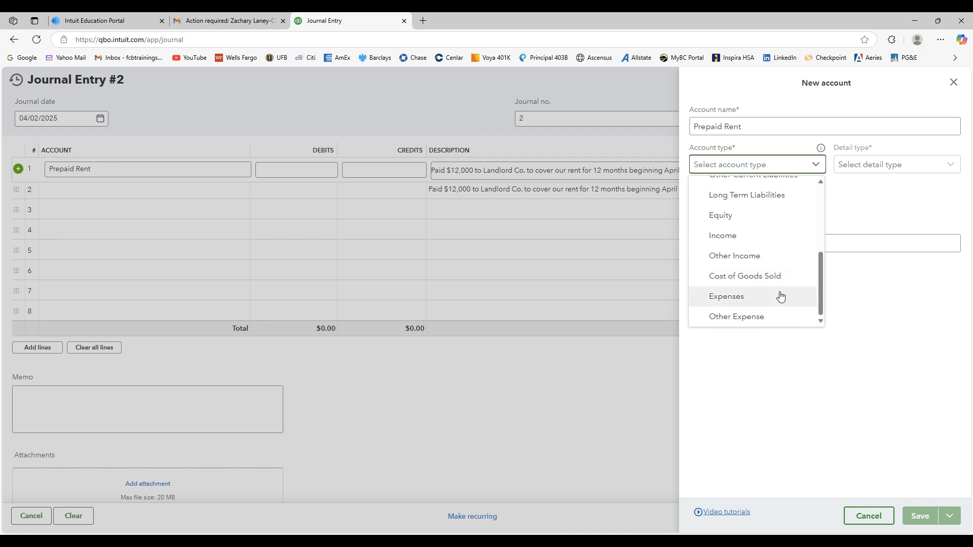
pyautogui.scroll(2, 778, 257)
pyautogui.scroll(3, 778, 254)
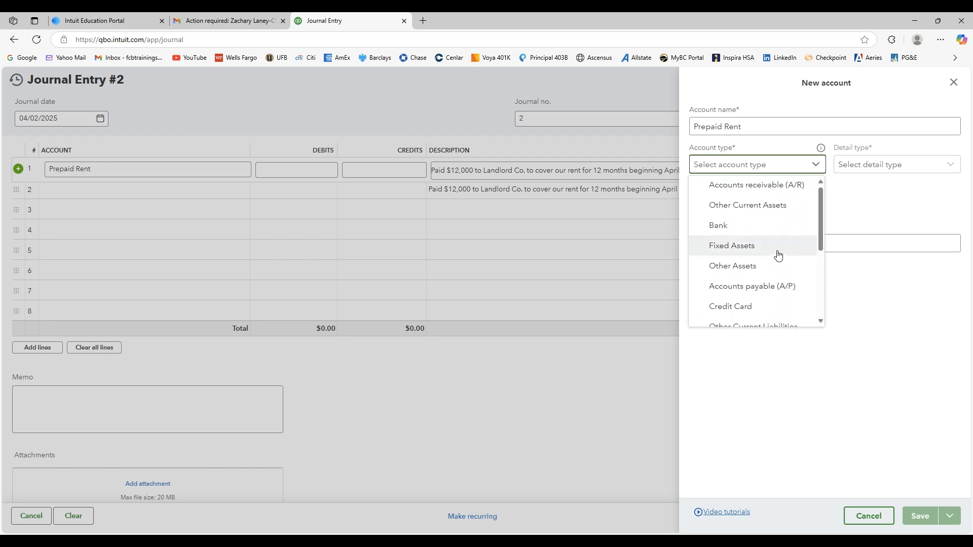
pyautogui.click(775, 208)
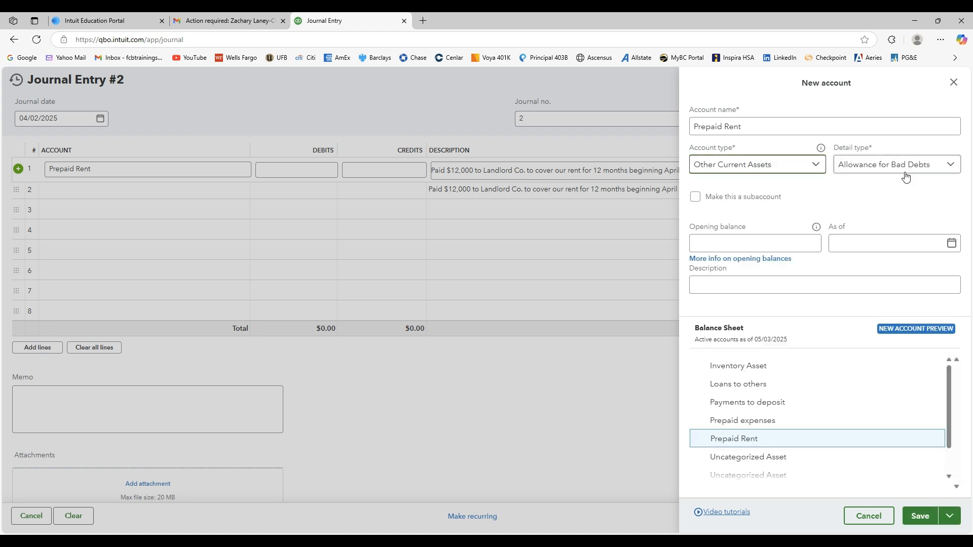
# Set the Prepaid Rent account's detail type to Prepaid Expenses and save the account.
pyautogui.click(877, 164)
pyautogui.scroll(-2, 888, 228)
pyautogui.scroll(-3, 888, 228)
pyautogui.click(844, 276)
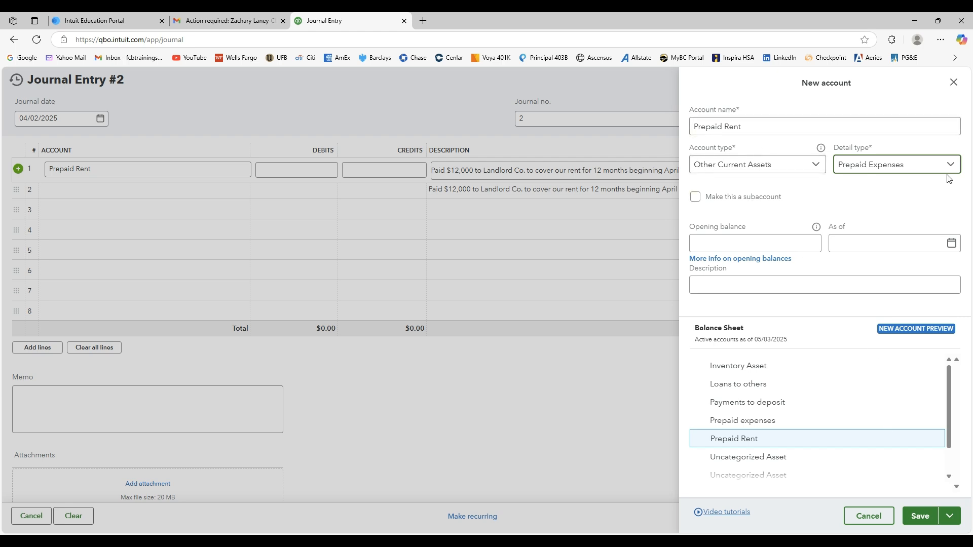
pyautogui.click(918, 516)
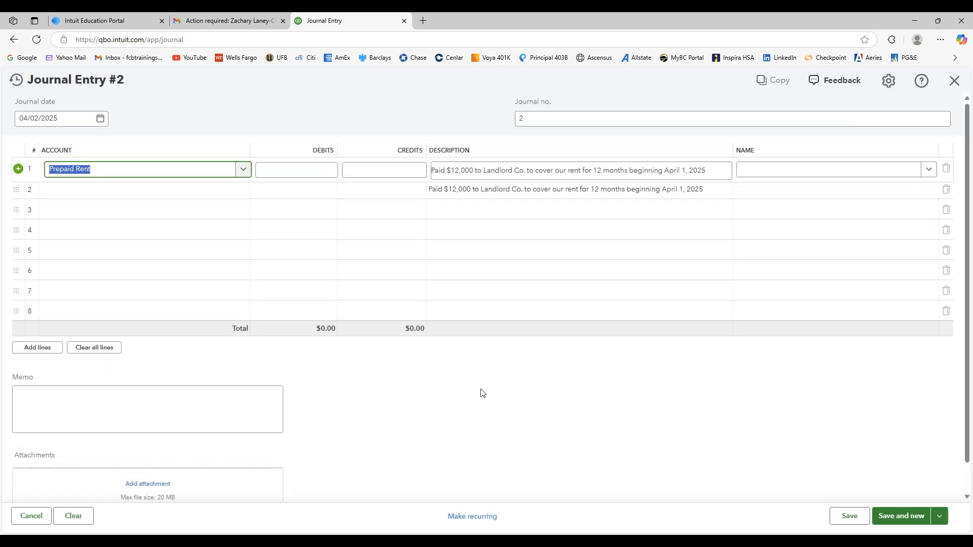
# Debit Prepaid Rent $12,000 on line 1 and credit Cash $12,000 on line 2, saving the entry and opening a new one.
pyautogui.click(290, 167)
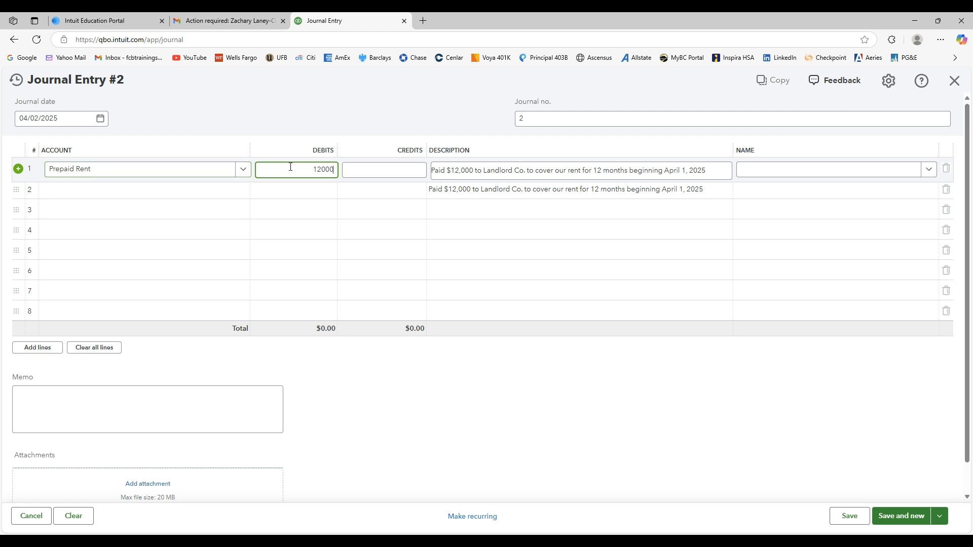
pyautogui.click(351, 195)
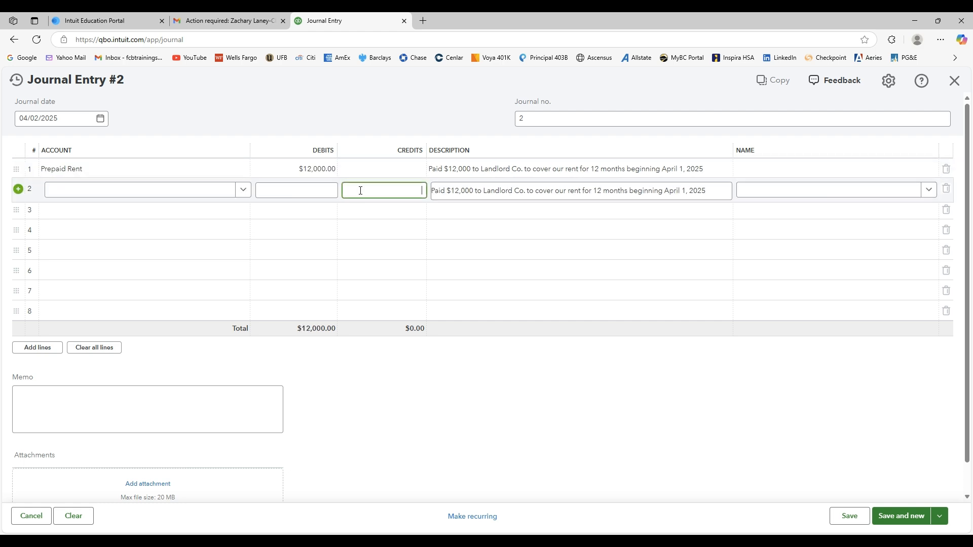
pyautogui.click(239, 190)
pyautogui.click(127, 267)
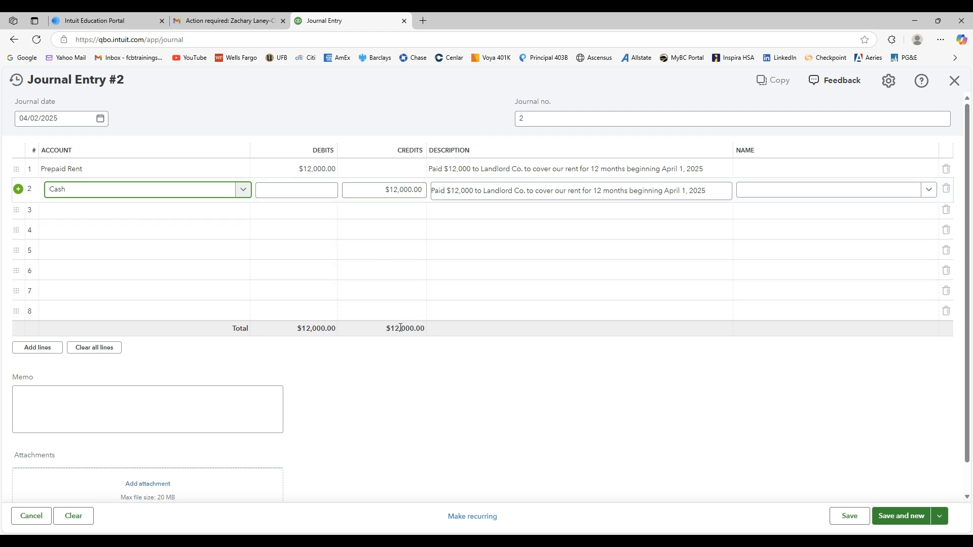
pyautogui.click(420, 376)
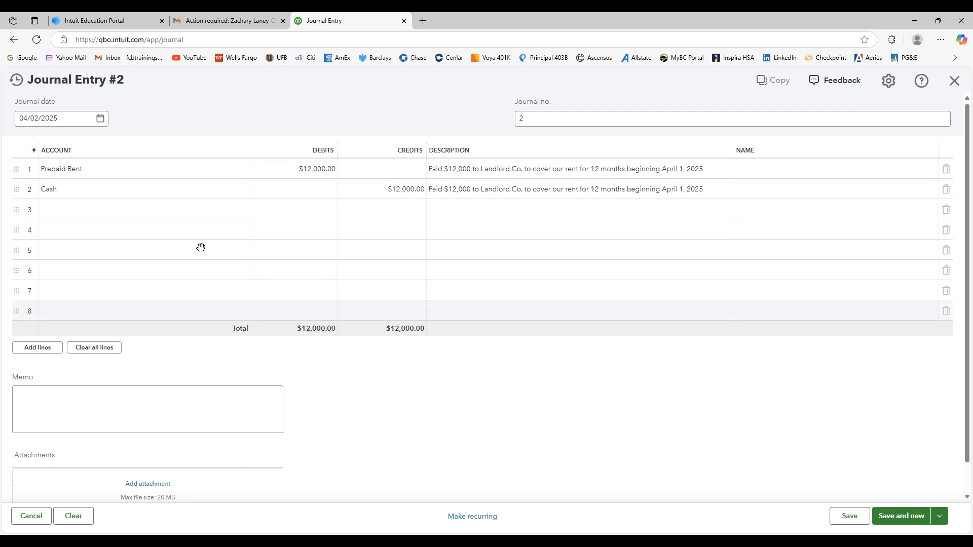
pyautogui.click(894, 517)
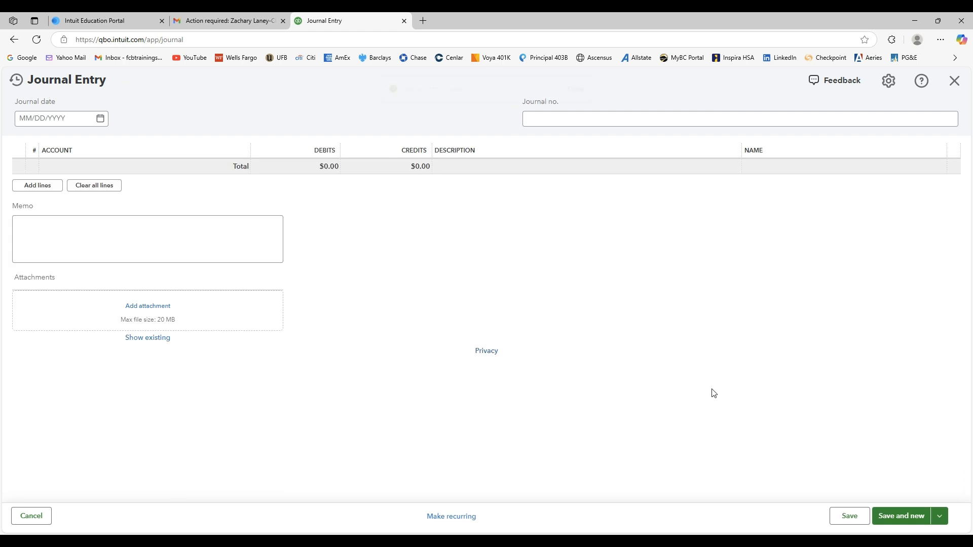
pyautogui.click(585, 90)
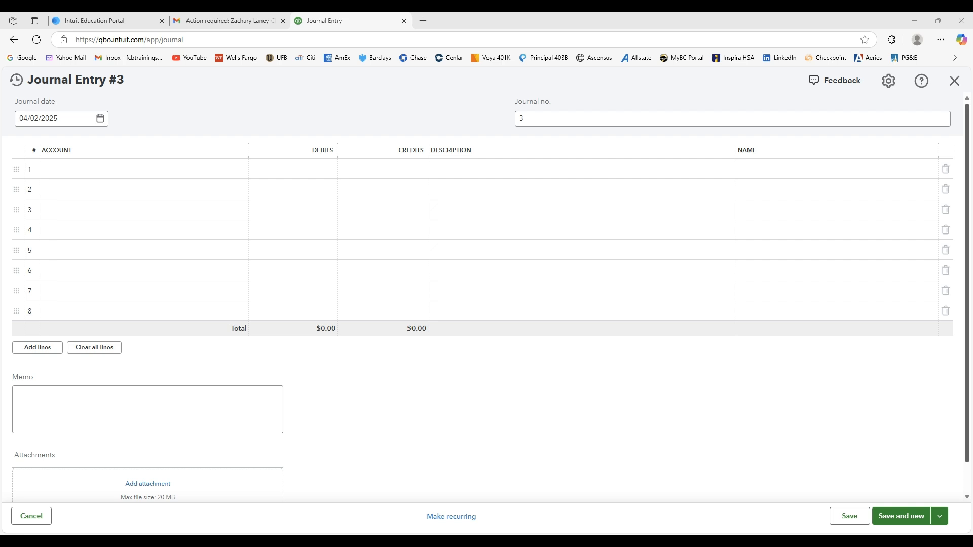
# Describe line 1 as "Paid $1,200 to Allstate for business insurance. The insurance will last 12 months starting April 1, 2025" and date the entry 04/04/2025.
pyautogui.click(492, 169)
pyautogui.write('Paid $1,200 to Allstate for business insurance. The insurance will last 12 months starting April 1, 2025')
pyautogui.click(582, 402)
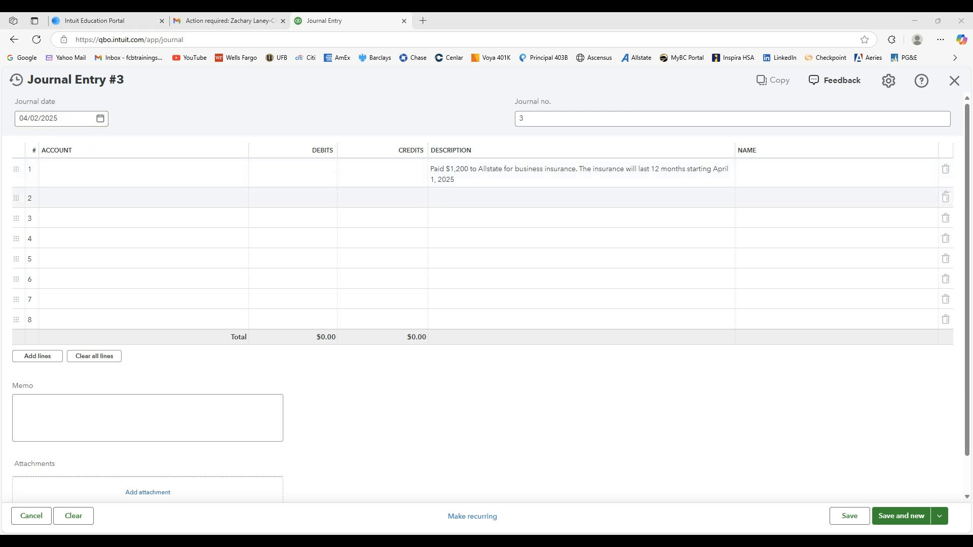
pyautogui.click(100, 118)
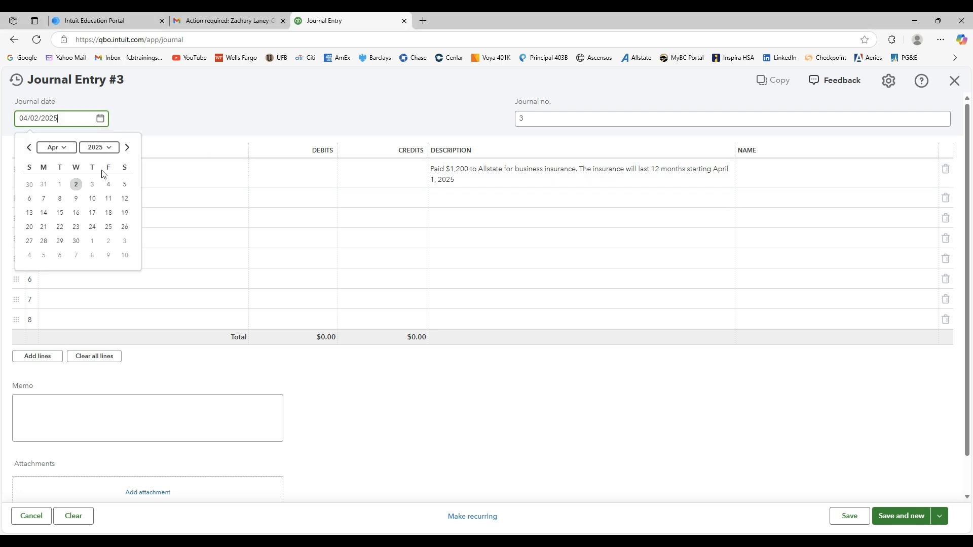
pyautogui.click(108, 183)
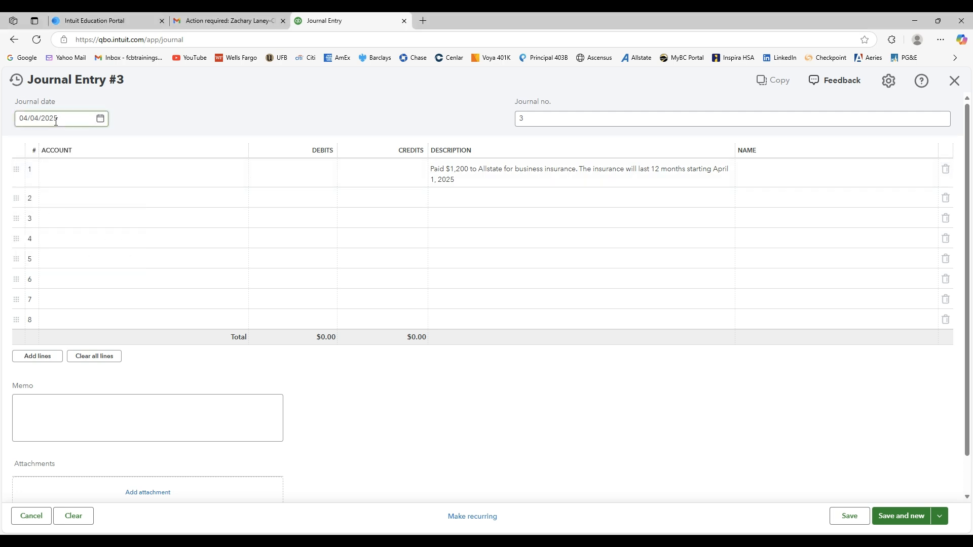
# Add a new Prepaid Insurance account from line 1, with account type Other Current Assets.
pyautogui.click(95, 178)
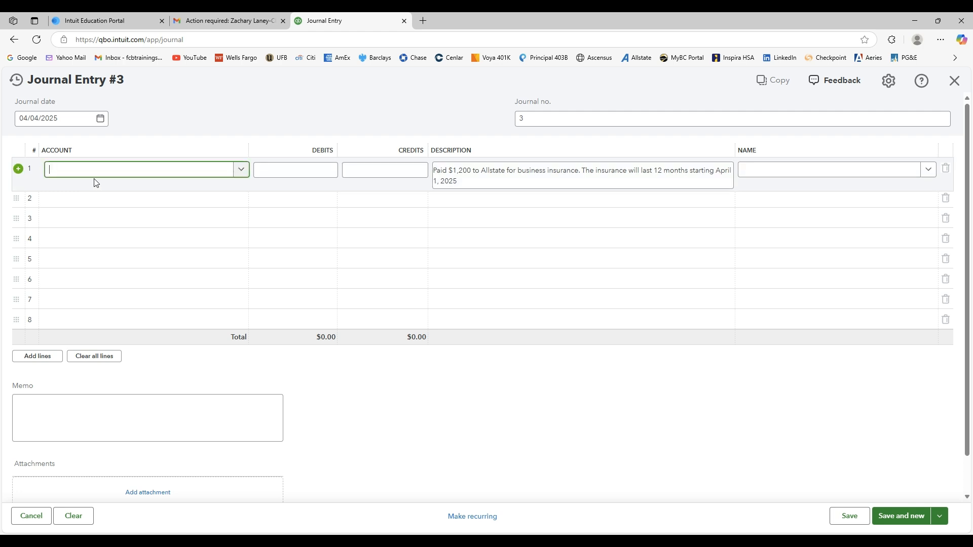
pyautogui.write('Prepaid Insurance')
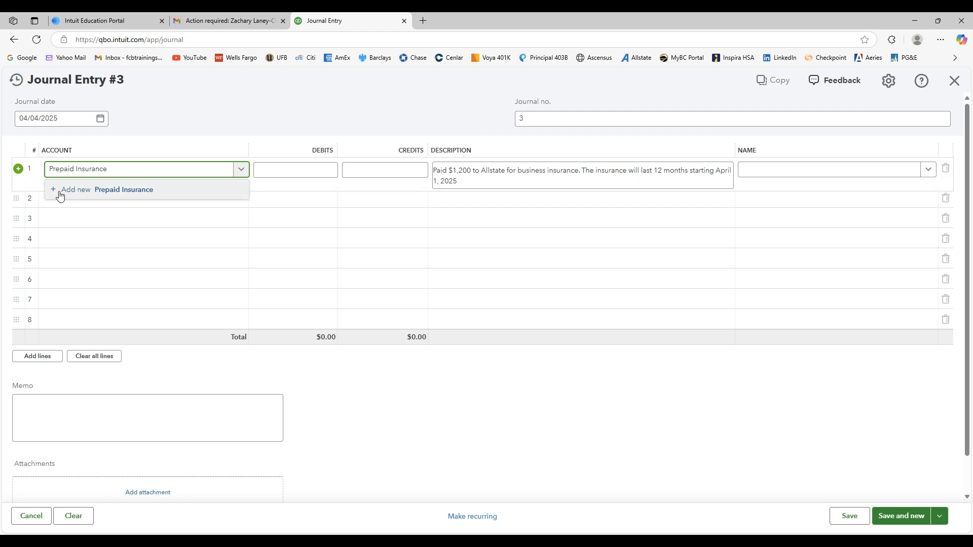
pyautogui.click(76, 191)
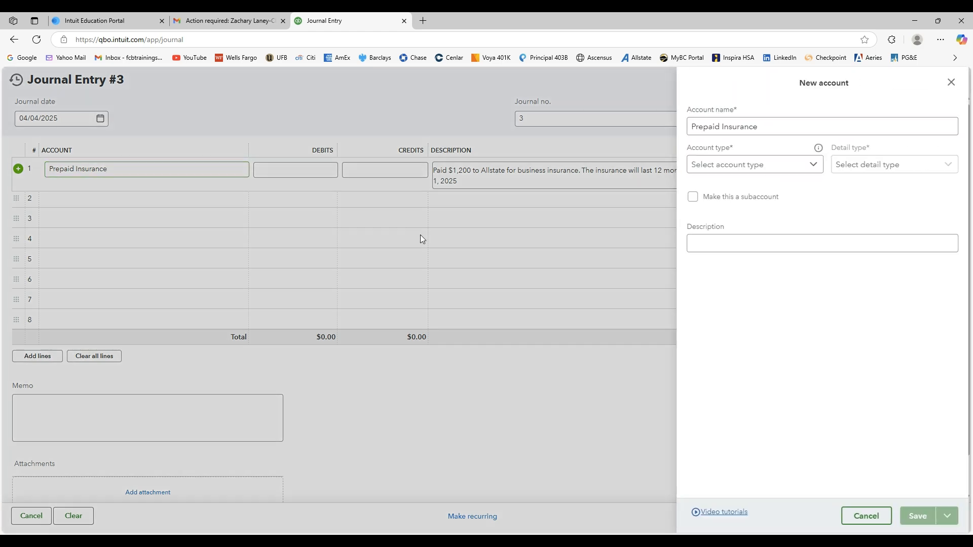
pyautogui.click(815, 164)
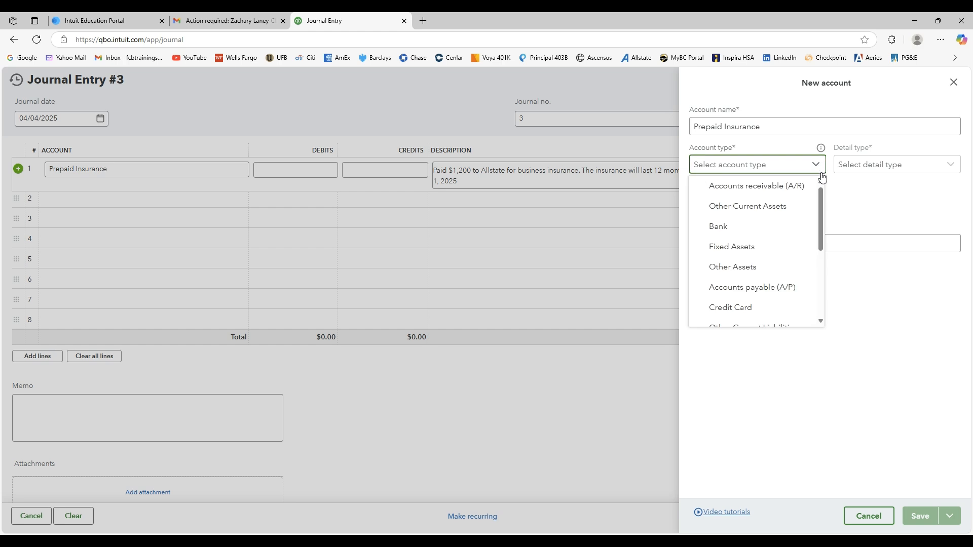
pyautogui.click(796, 206)
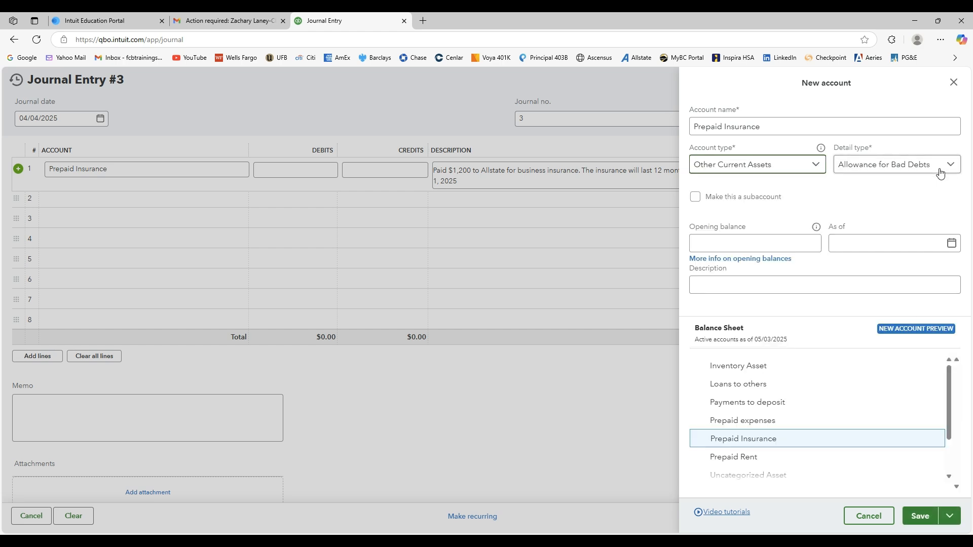
# Set the Prepaid Insurance account's detail type to Prepaid Expenses and save the account.
pyautogui.click(951, 168)
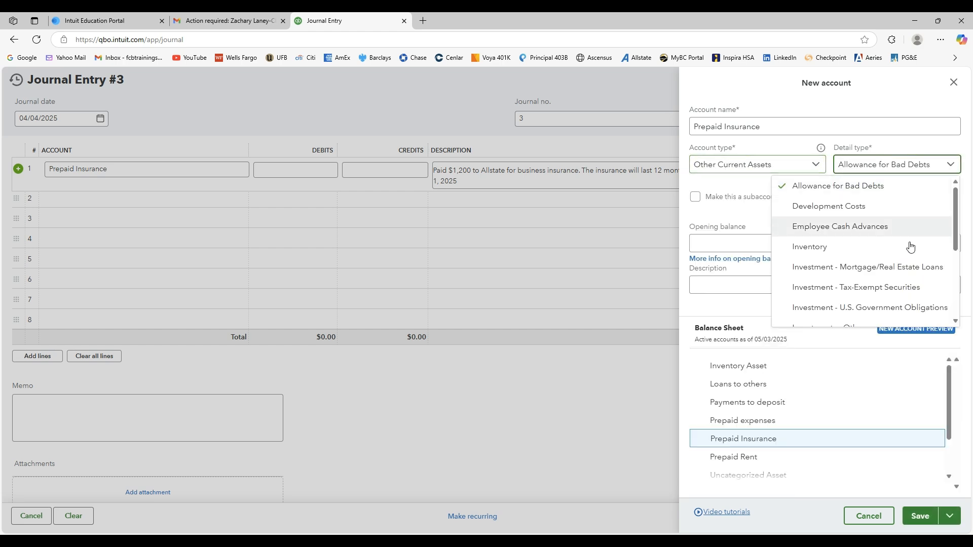
pyautogui.scroll(-3, 960, 237)
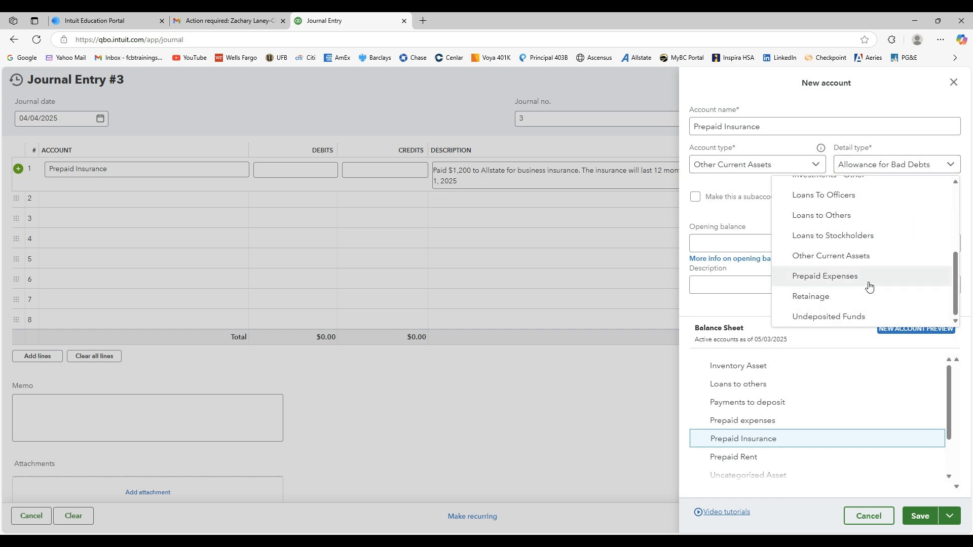
pyautogui.click(869, 279)
pyautogui.moveTo(767, 128); pyautogui.dragTo(716, 135)
pyautogui.click(816, 199)
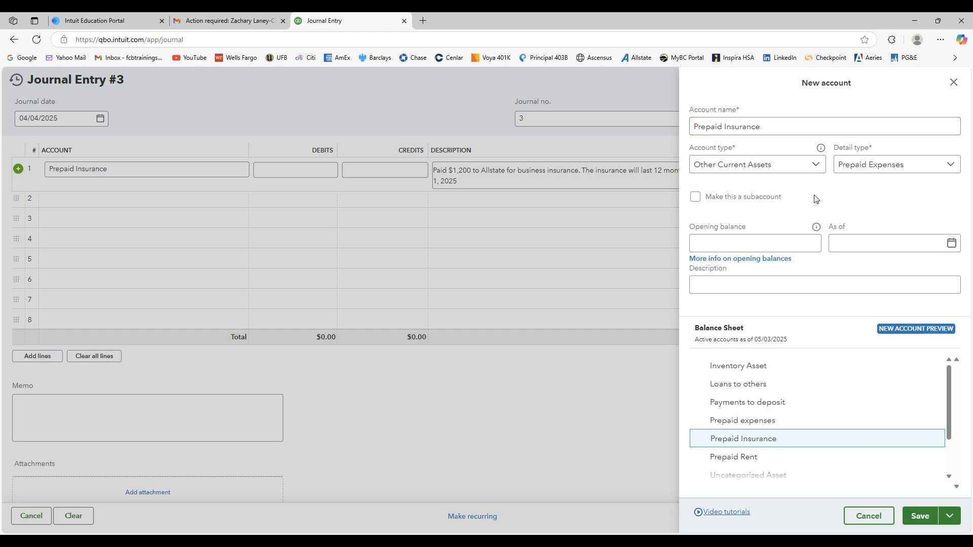
pyautogui.click(919, 522)
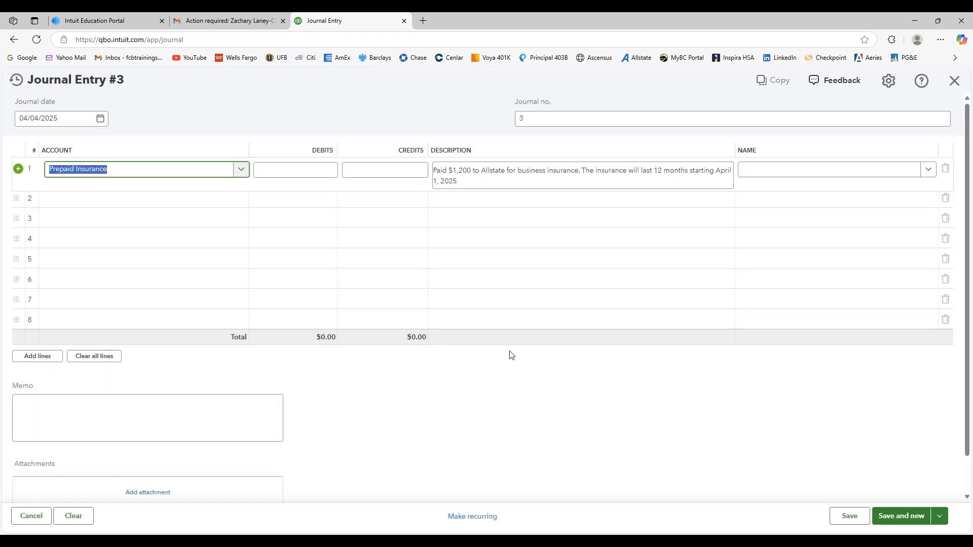
# Debit Prepaid Insurance $1,200 on line 1 and credit Cash $1,200 on line 2, saving the entry and opening a new one.
pyautogui.click(194, 199)
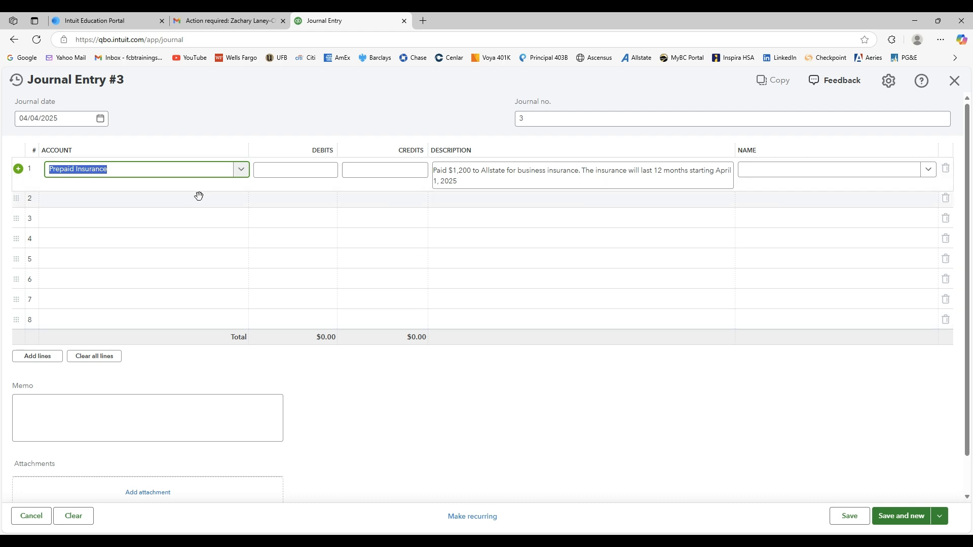
pyautogui.write('ca')
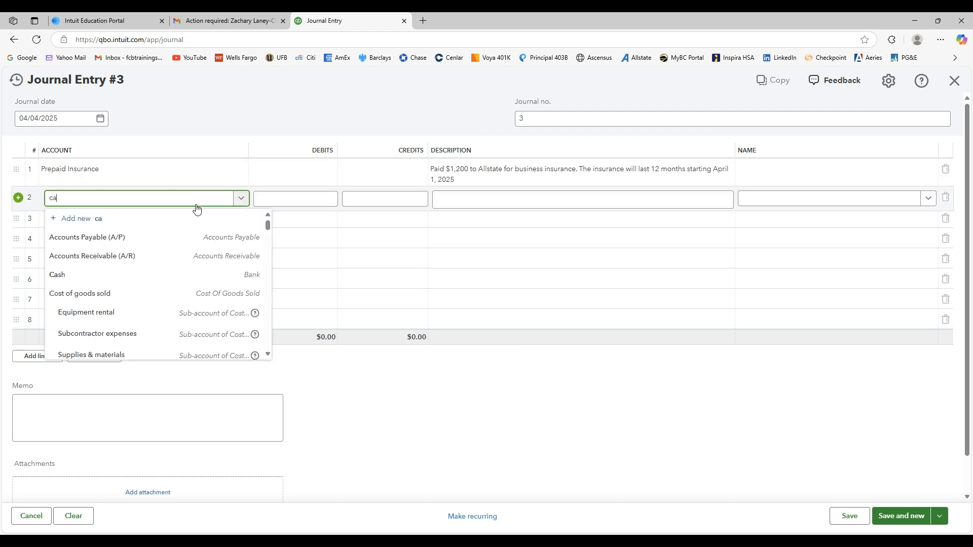
pyautogui.click(140, 238)
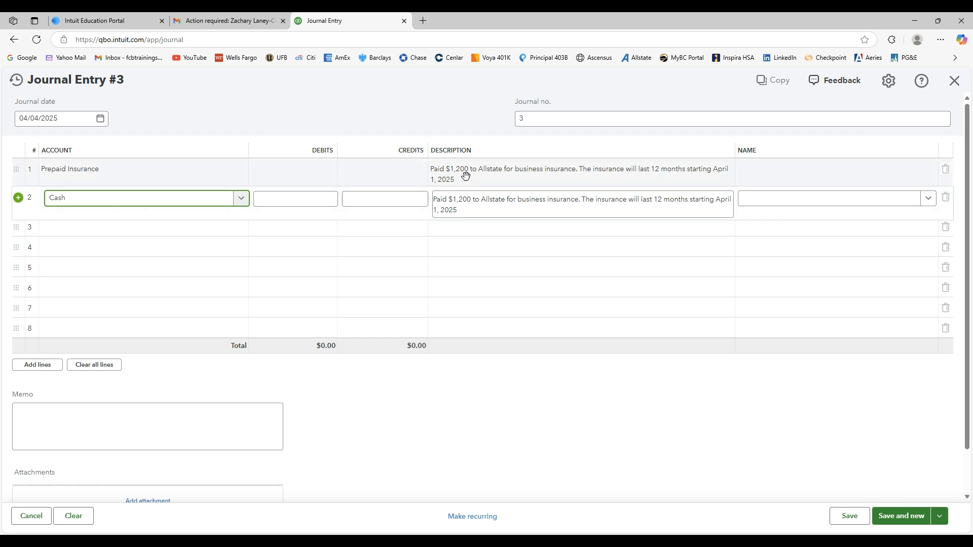
pyautogui.click(319, 176)
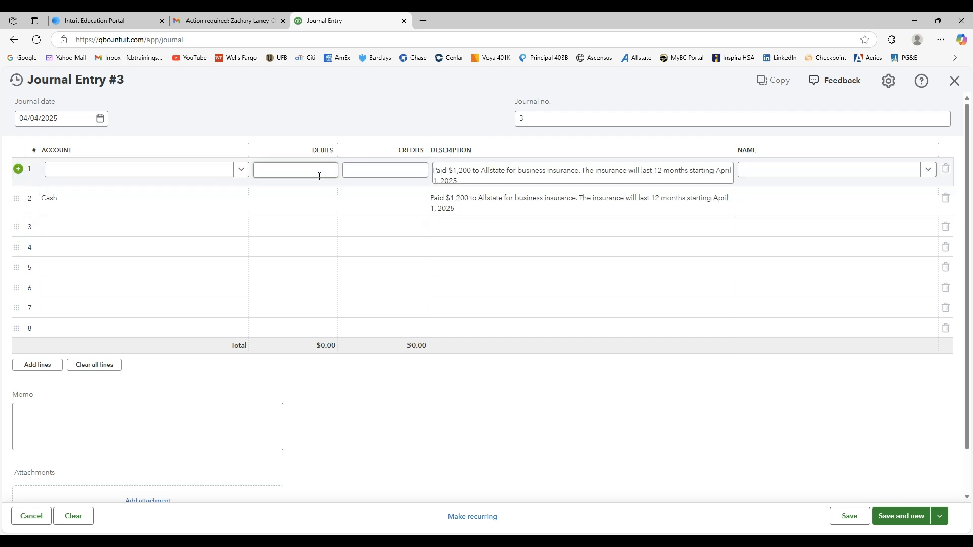
pyautogui.write('1200')
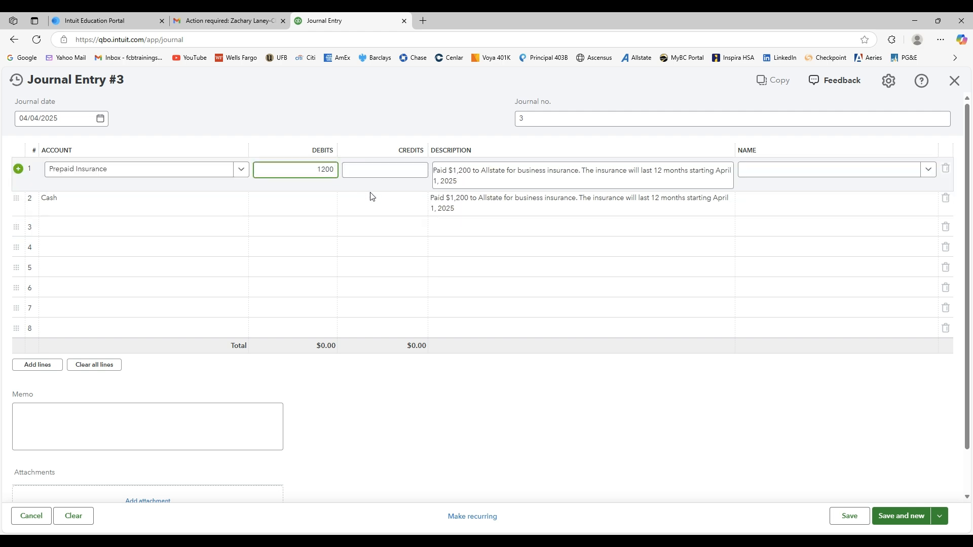
pyautogui.click(371, 197)
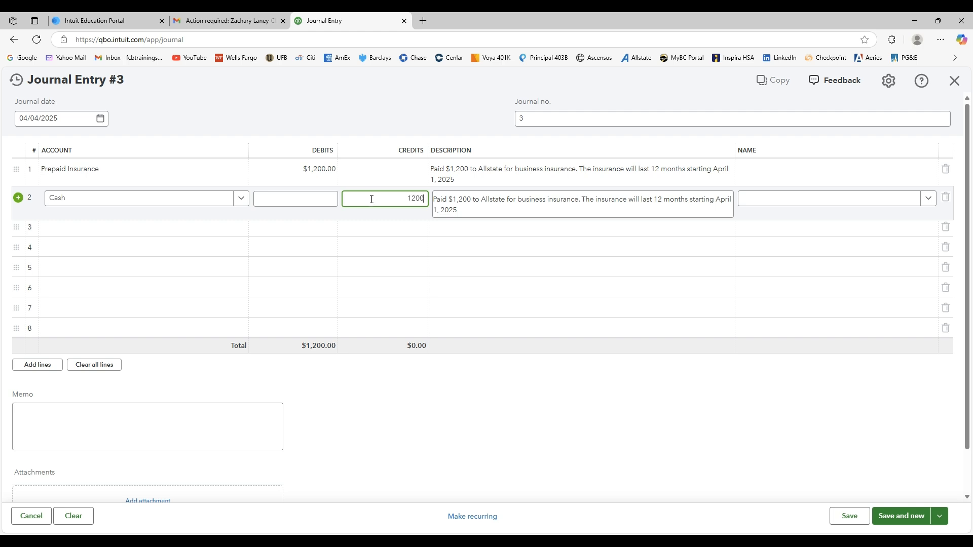
pyautogui.click(445, 390)
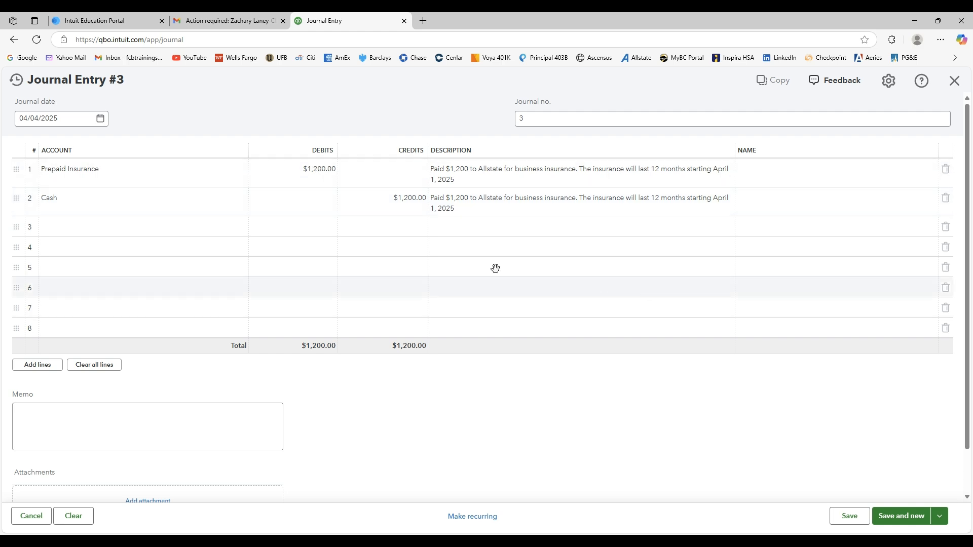
pyautogui.click(905, 521)
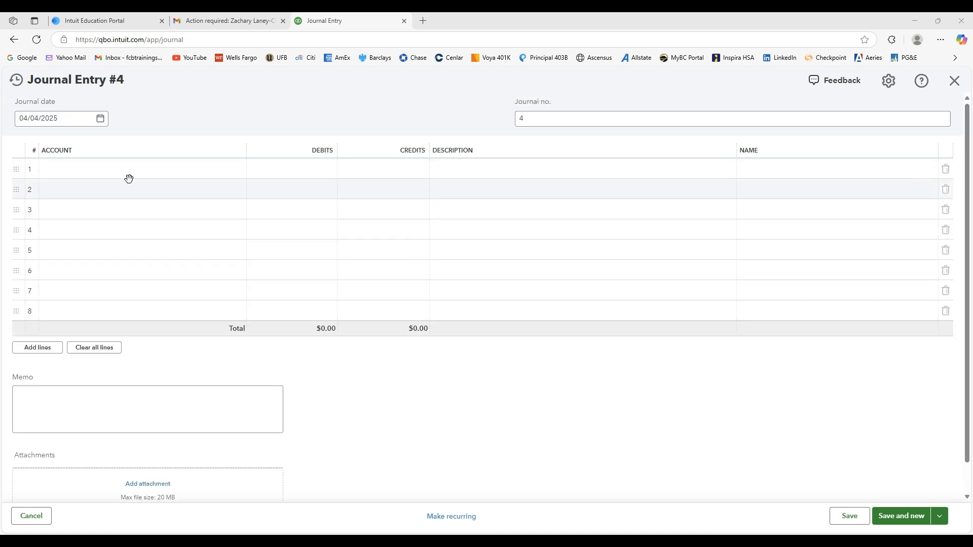
# Describe line 1 of the new journal entry as "Paid $750 to purchase office equipment from Office Depot".
pyautogui.click(477, 166)
pyautogui.write('Paid $750 to purchase office equipment from Office Depot')
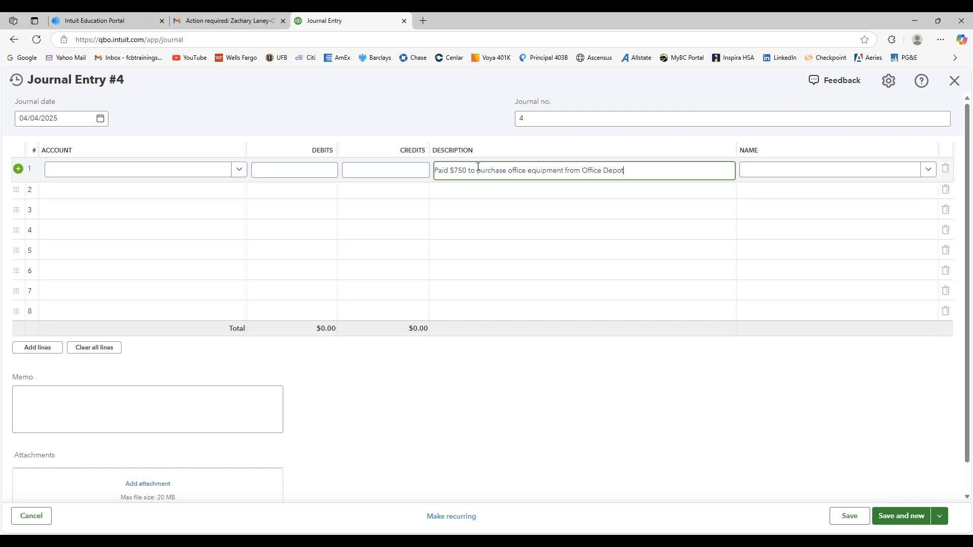
pyautogui.click(454, 400)
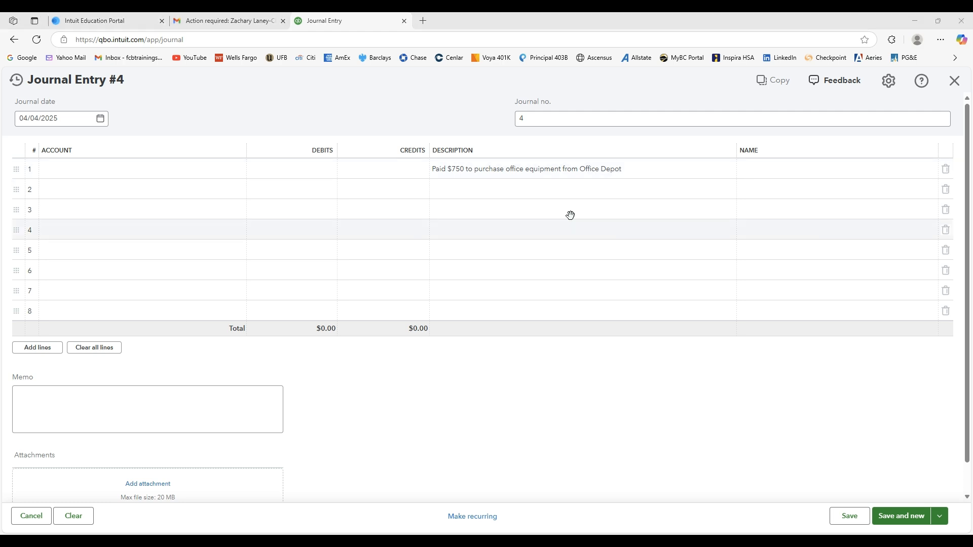
# Add a new Office Equipment account from line 1, with account type Fixed Assets.
pyautogui.click(163, 175)
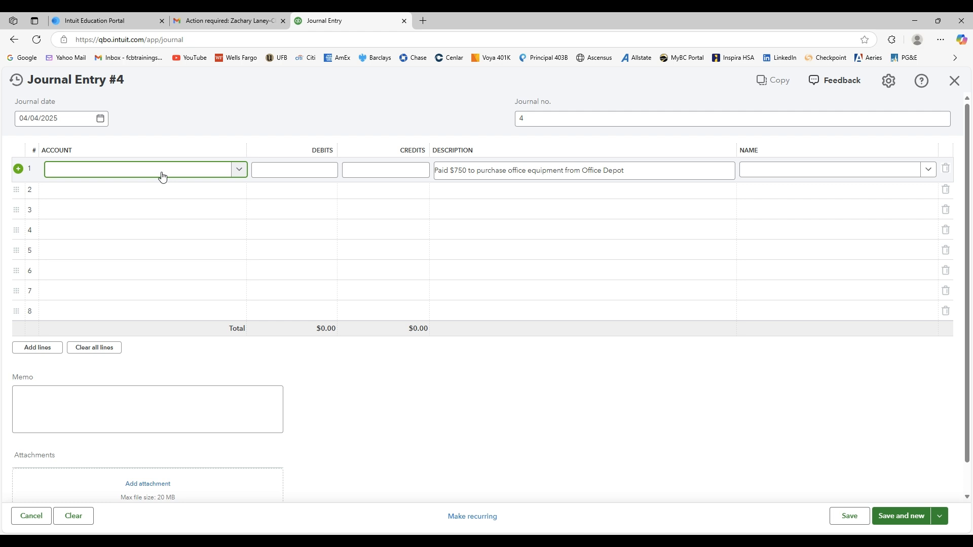
pyautogui.write('Offic')
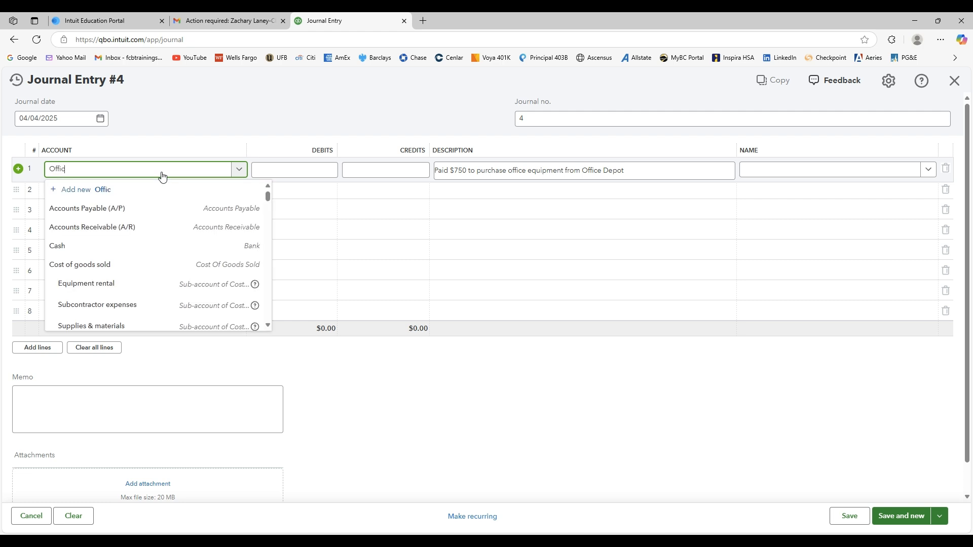
pyautogui.write('e Equipment')
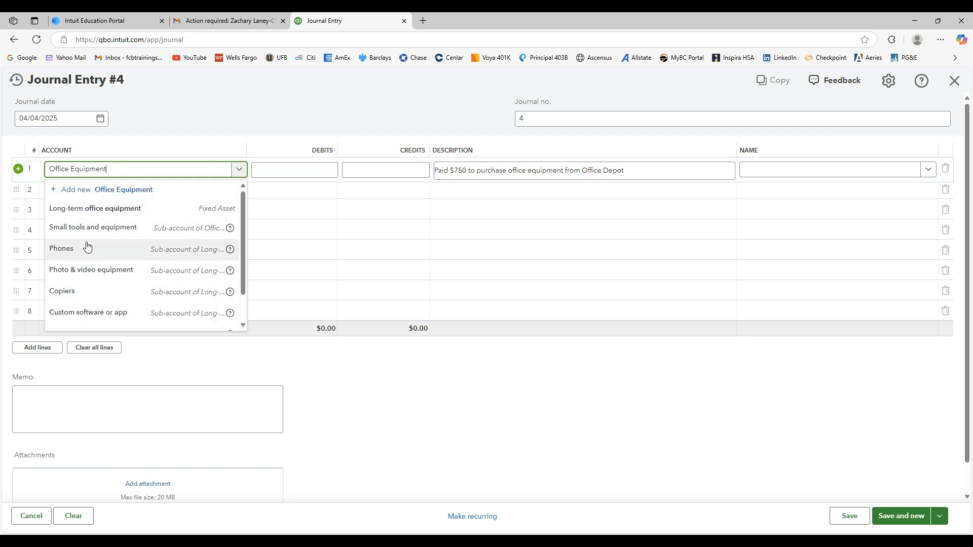
pyautogui.click(63, 190)
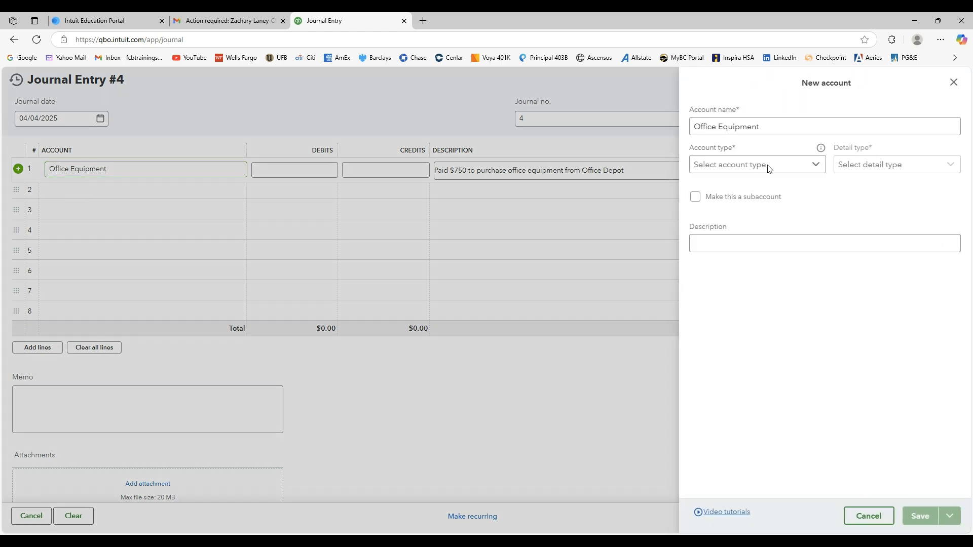
pyautogui.click(815, 164)
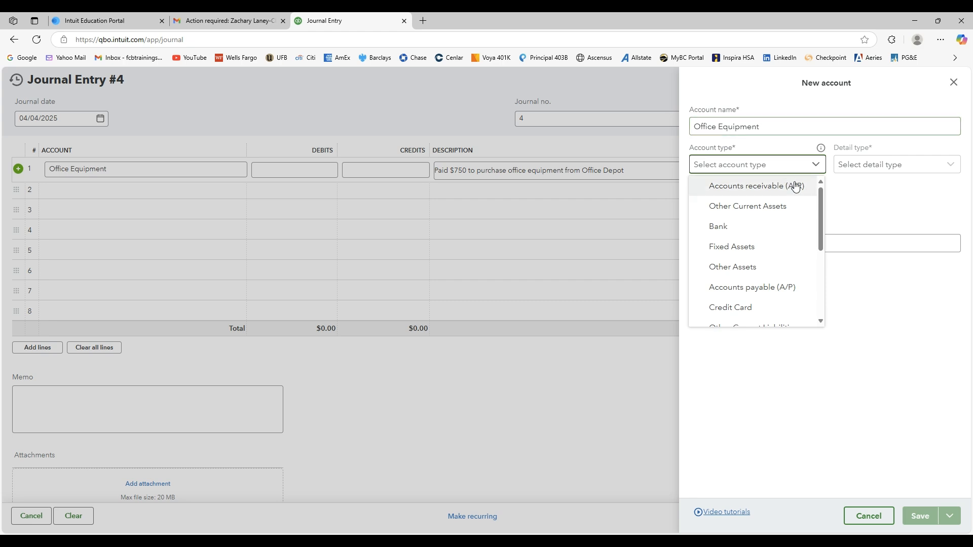
pyautogui.click(783, 251)
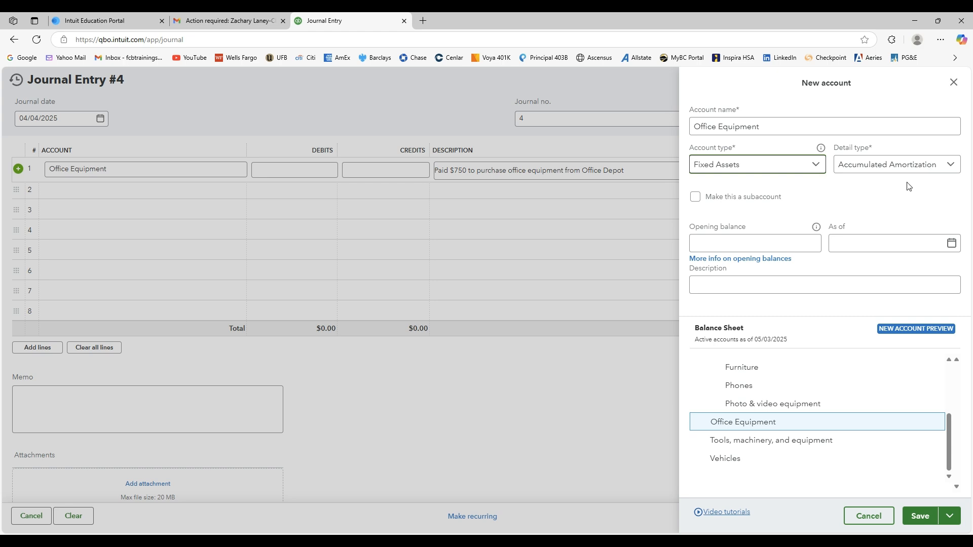
# Set the Office Equipment account's detail type to Fixed Asset Other Tools Equipment.
pyautogui.click(956, 164)
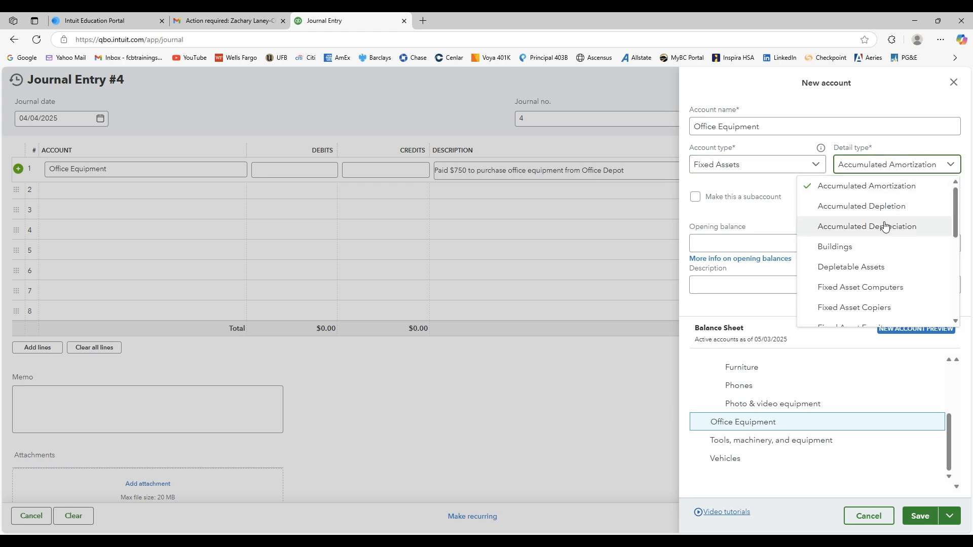
pyautogui.moveTo(954, 217); pyautogui.dragTo(955, 249)
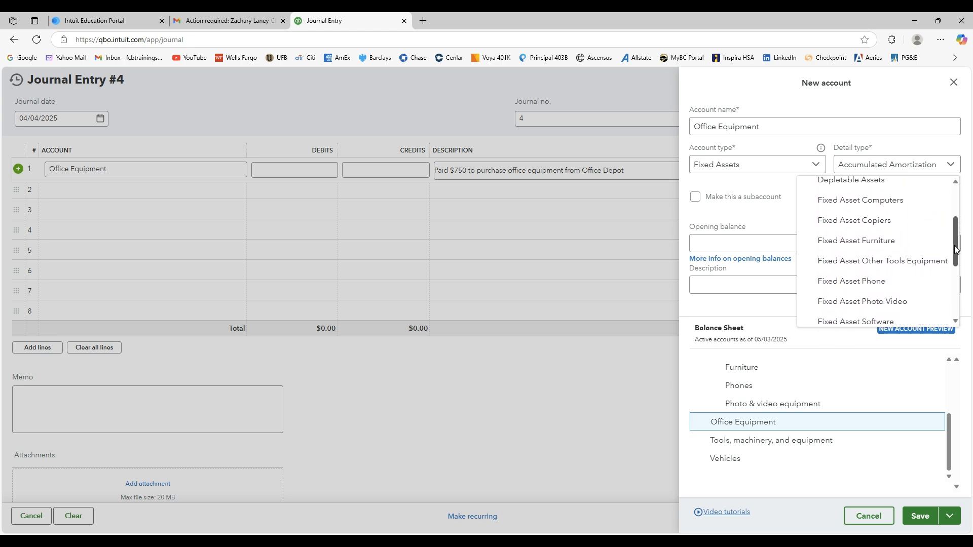
pyautogui.click(920, 262)
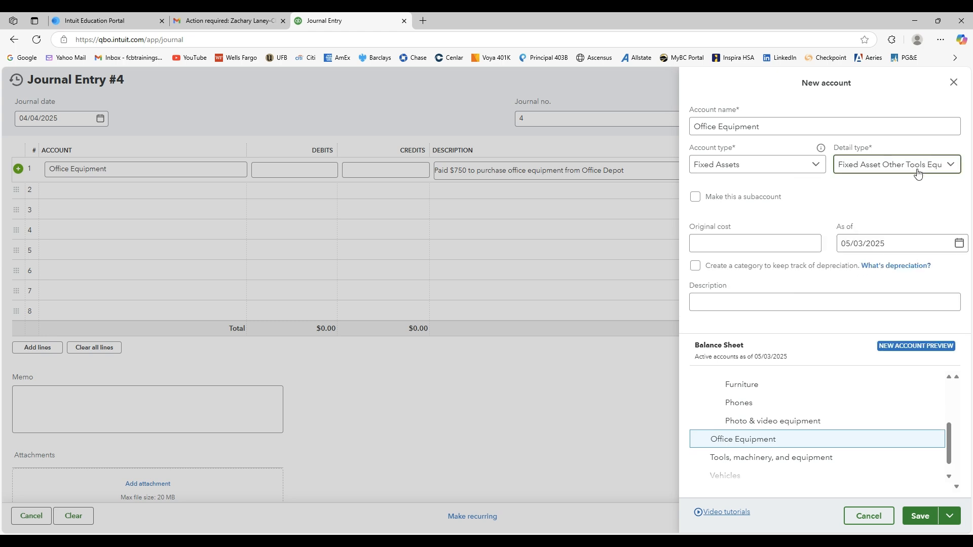
# Set the Office Equipment account's detail type to Machinery & Equipment and save the account.
pyautogui.click(950, 165)
pyautogui.moveTo(952, 235); pyautogui.dragTo(955, 287)
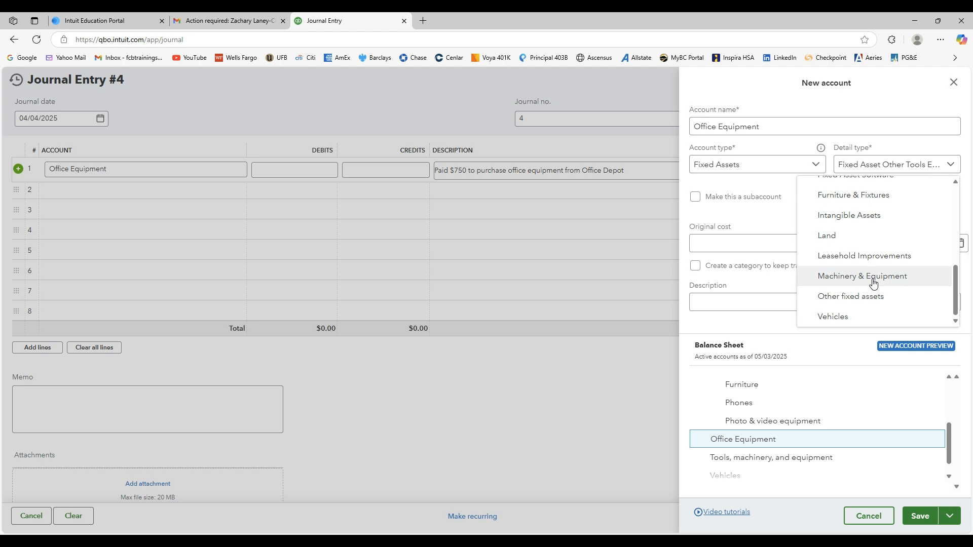
pyautogui.scroll(1, 960, 271)
pyautogui.scroll(-2, 962, 270)
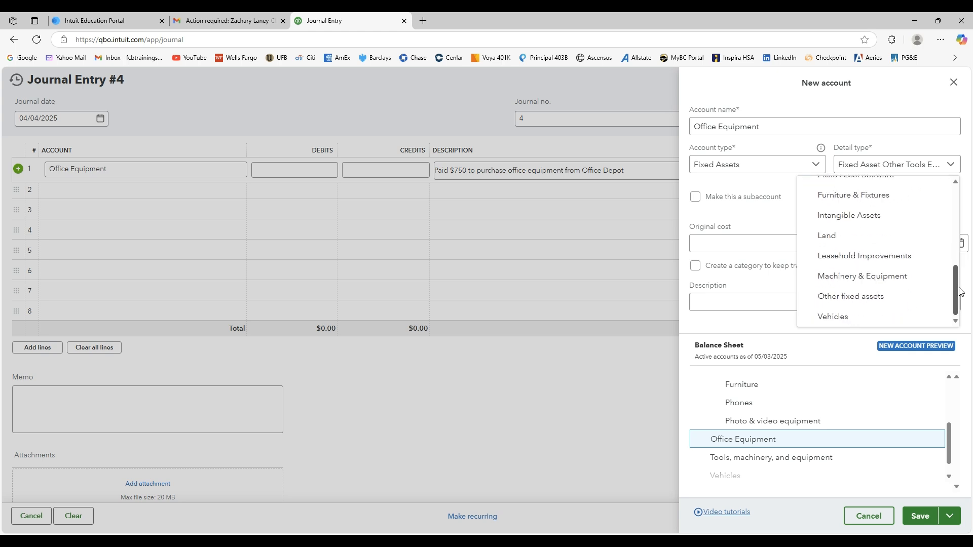
pyautogui.click(890, 277)
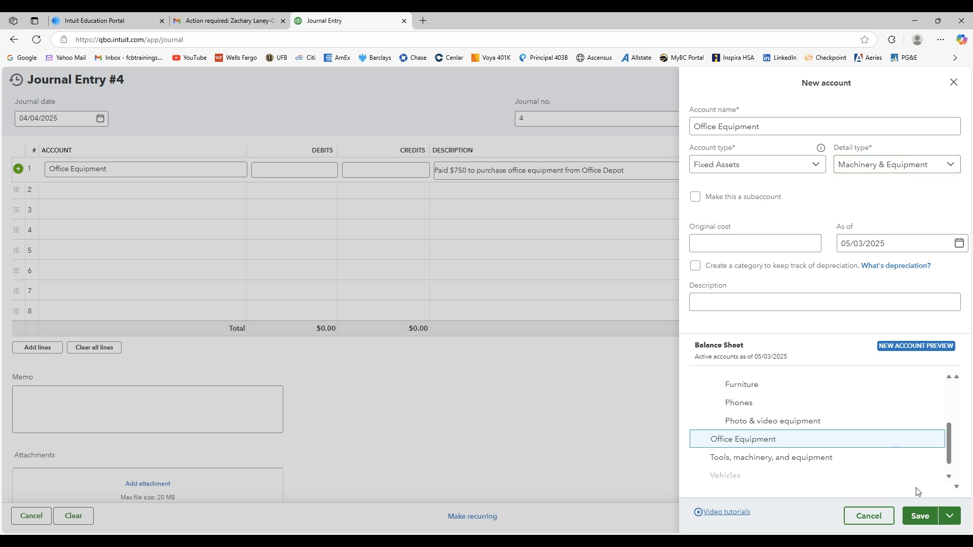
pyautogui.click(917, 515)
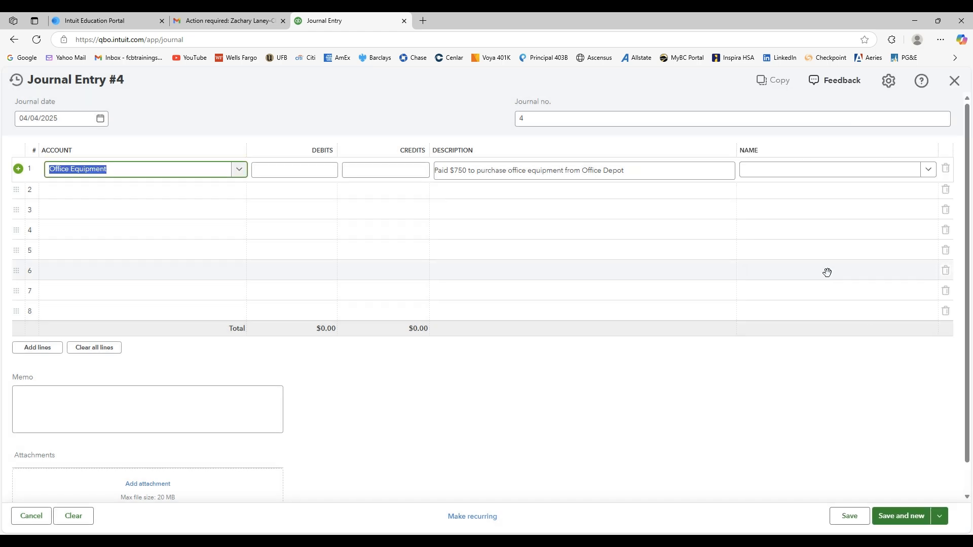
# Debit Office Equipment $750 on line 1 and credit Cash $750 on line 2 of the journal entry.
pyautogui.click(321, 172)
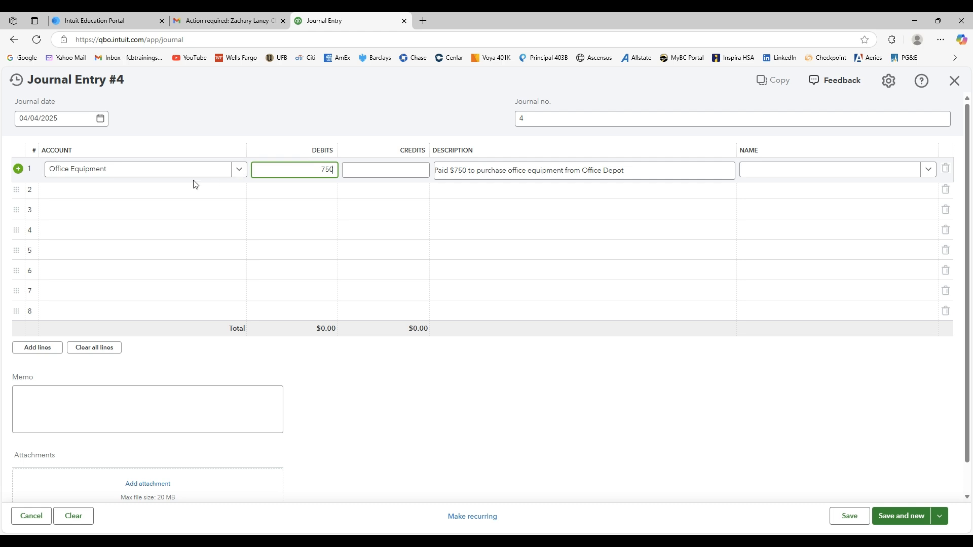
pyautogui.click(182, 198)
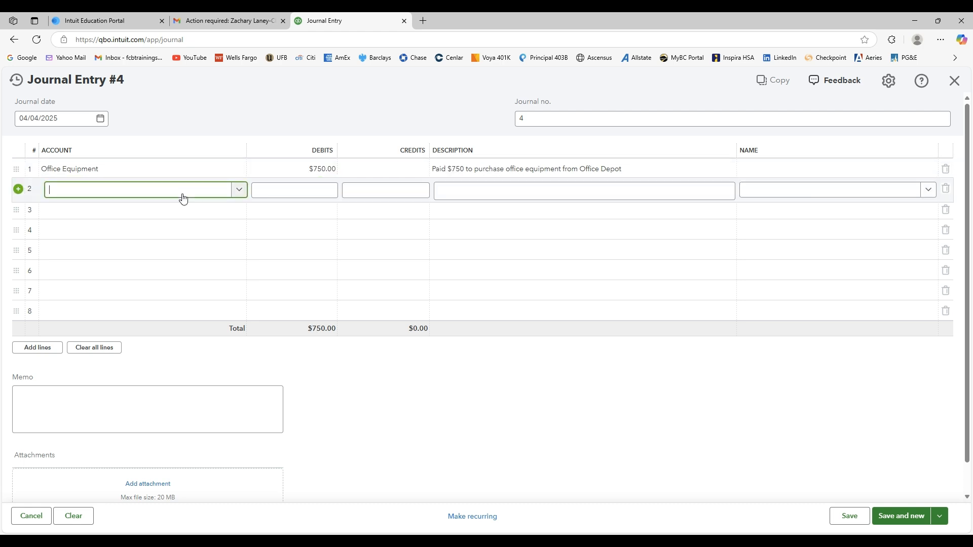
pyautogui.click(239, 191)
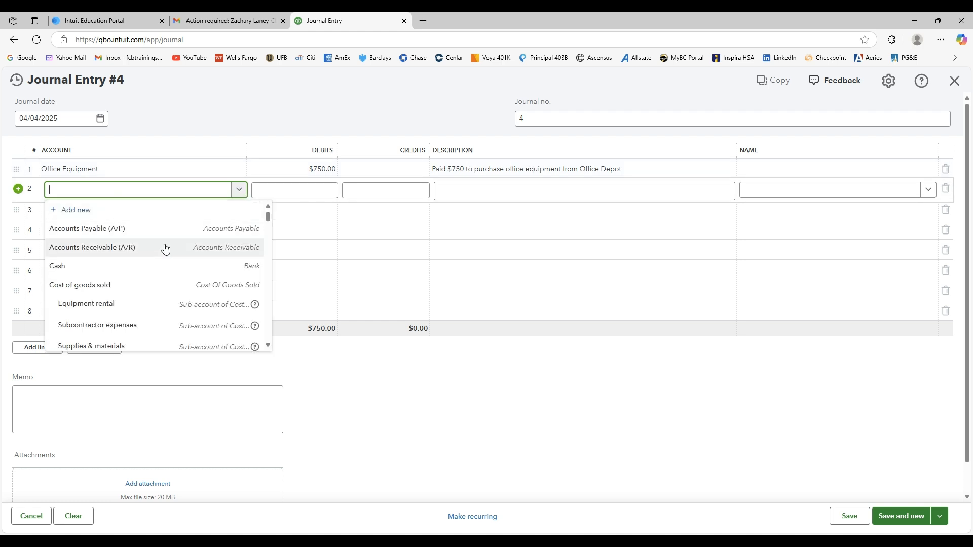
pyautogui.click(157, 266)
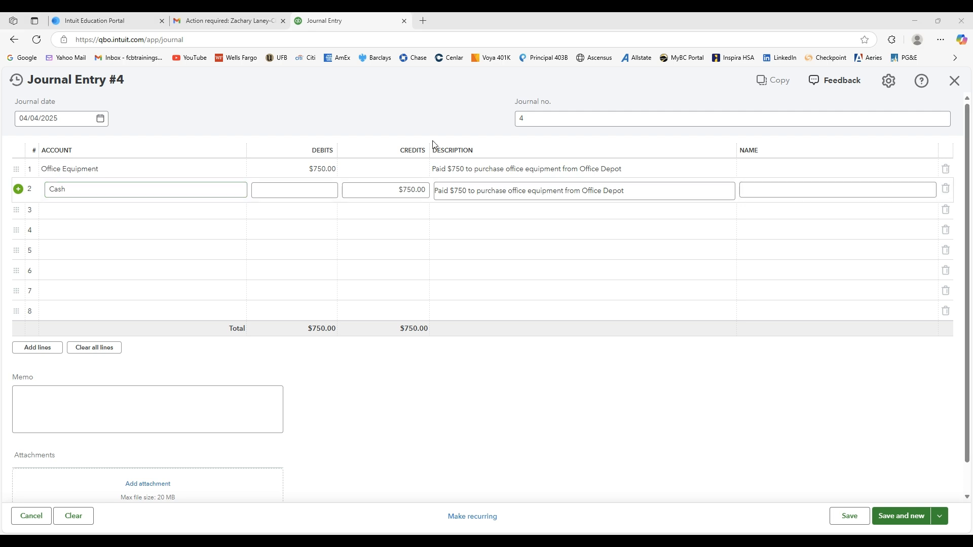
# Set the office equipment entry's journal date to 04/05/2025, then save it and start a new entry.
pyautogui.click(100, 119)
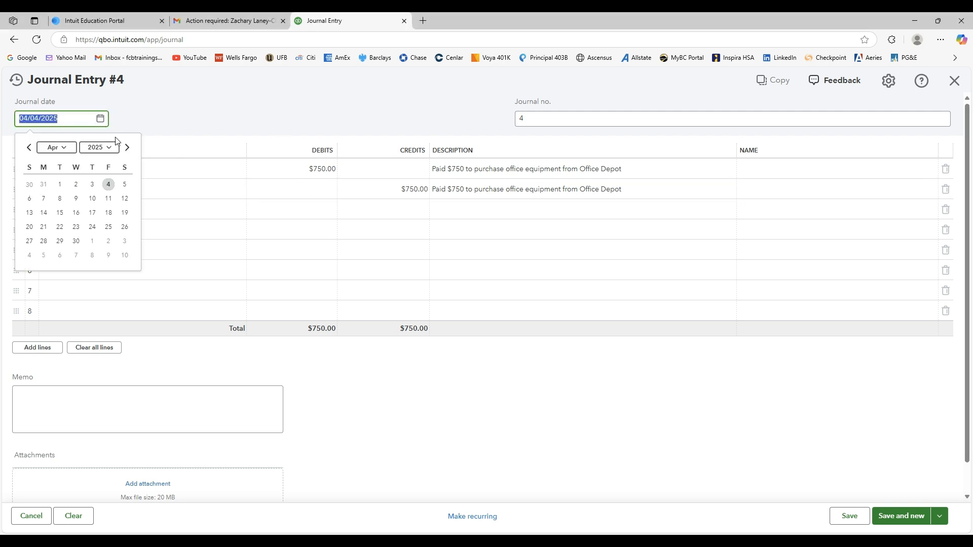
pyautogui.click(124, 184)
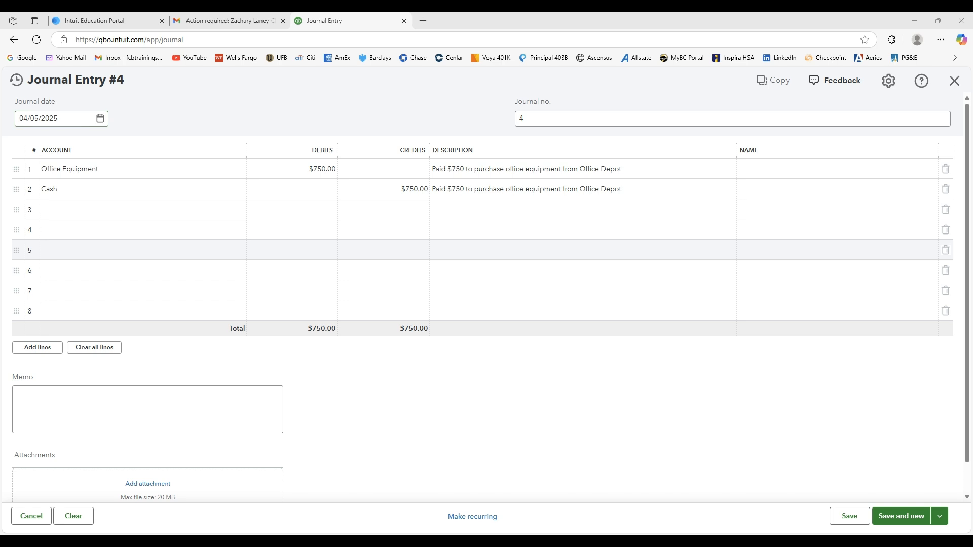
pyautogui.click(893, 516)
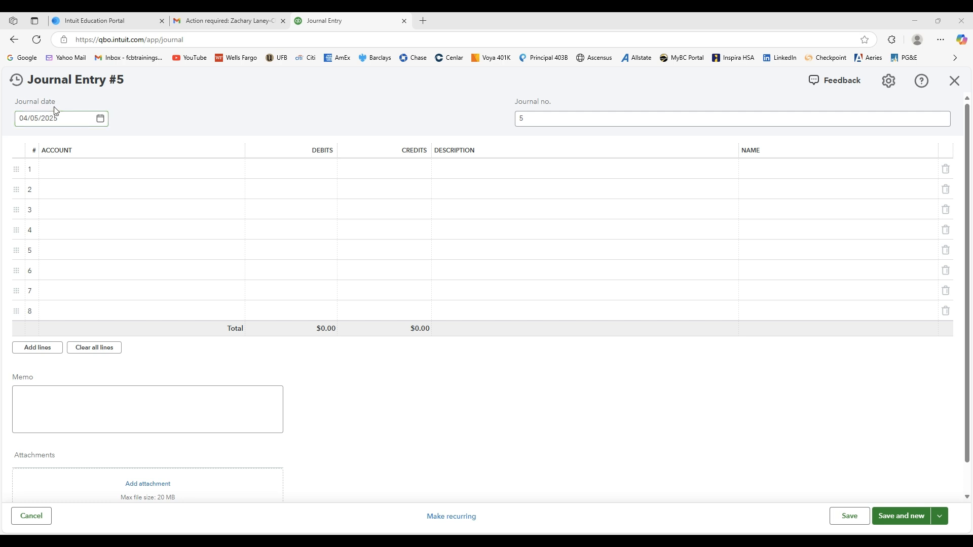
# Set the journal date of entry 5 to 04/10/2025.
pyautogui.click(63, 118)
pyautogui.click(100, 118)
pyautogui.click(96, 198)
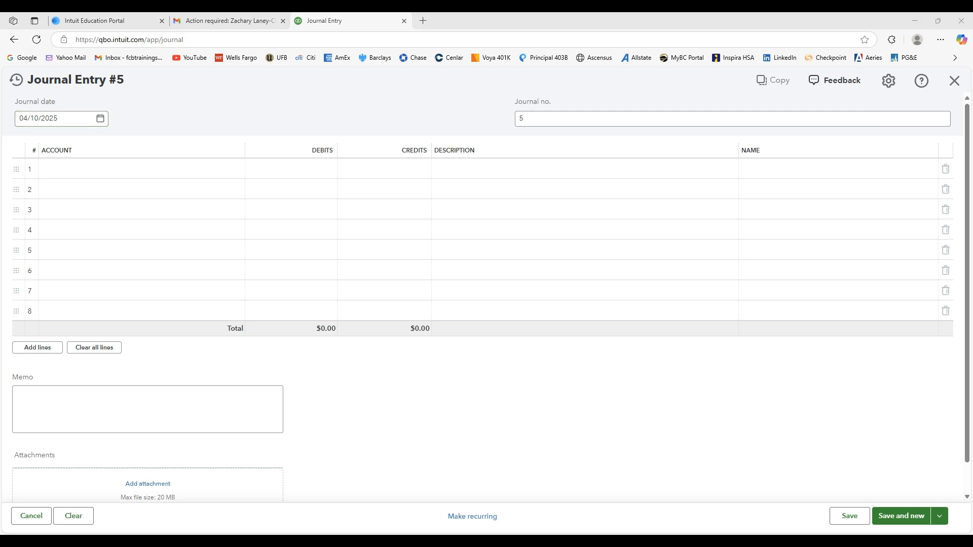
# Search for Office Furniture on line 1 and assign the existing Furniture sub-account of Long-term office equipment.
pyautogui.click(141, 173)
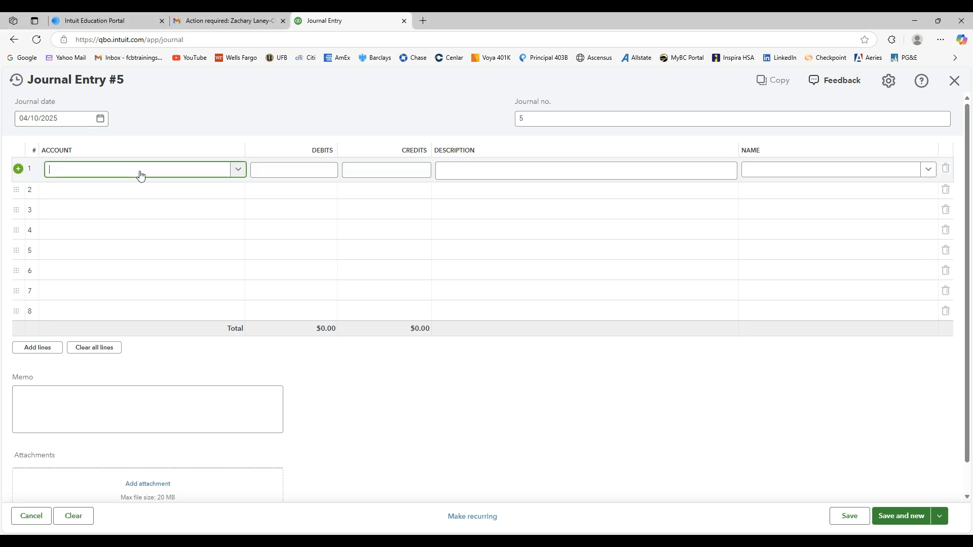
pyautogui.write('Office Furntiure')
pyautogui.press('BackSpace')
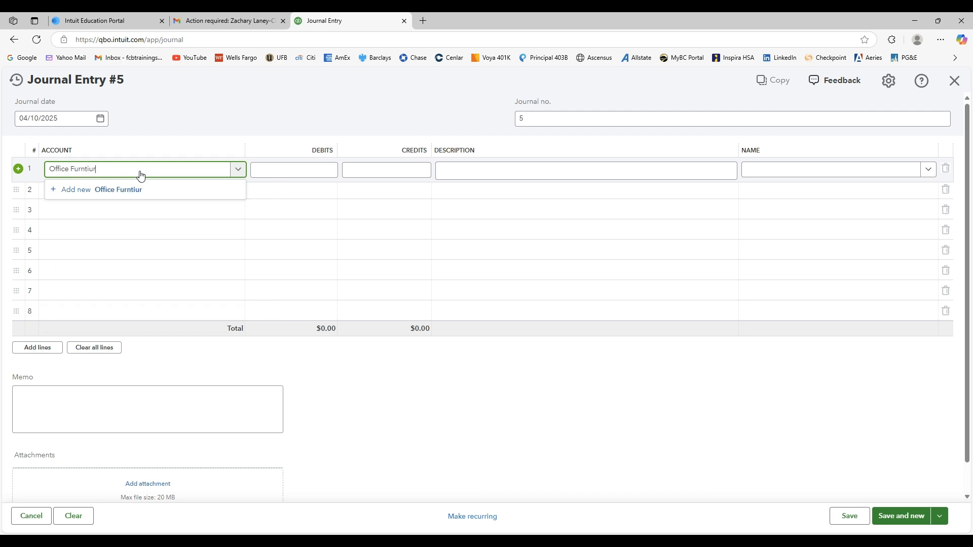
pyautogui.write('iture')
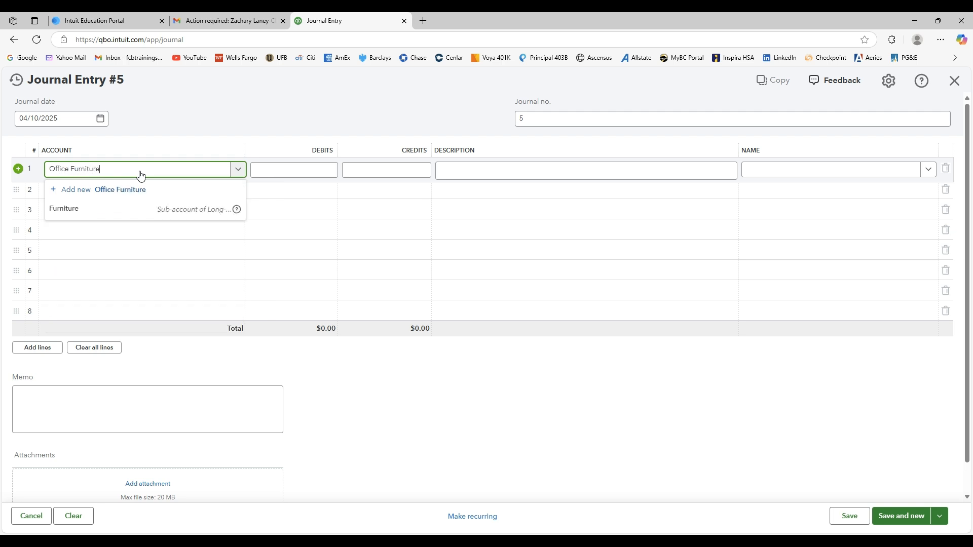
pyautogui.click(67, 212)
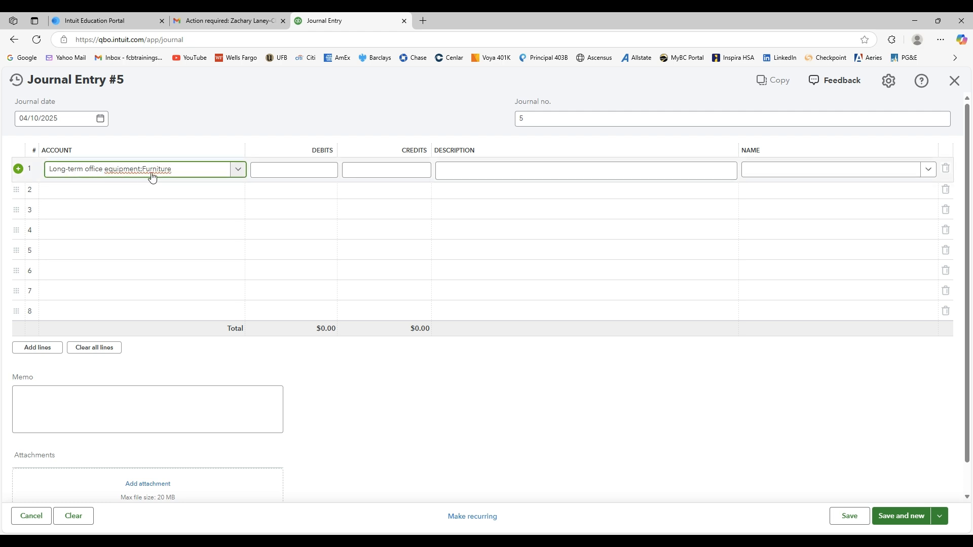
# Debit line 1 $1,000 and describe it as "Paid $1,000 to purchase office furniture from Office Depot".
pyautogui.click(285, 170)
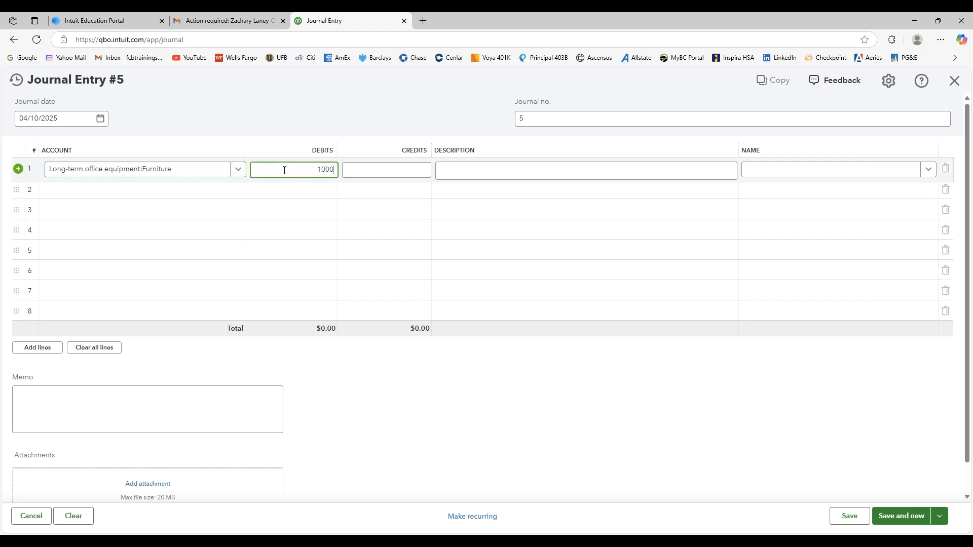
pyautogui.click(457, 170)
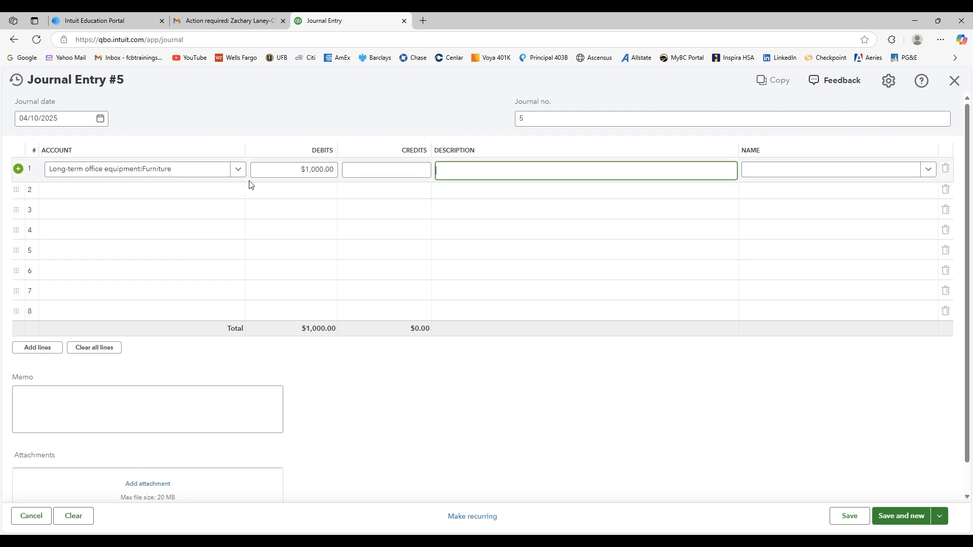
pyautogui.click(473, 171)
pyautogui.hotkey('ctrl', 'v')
# Credit Cash $1,000 on line 2, then save the furniture entry and start a new one.
pyautogui.click(183, 191)
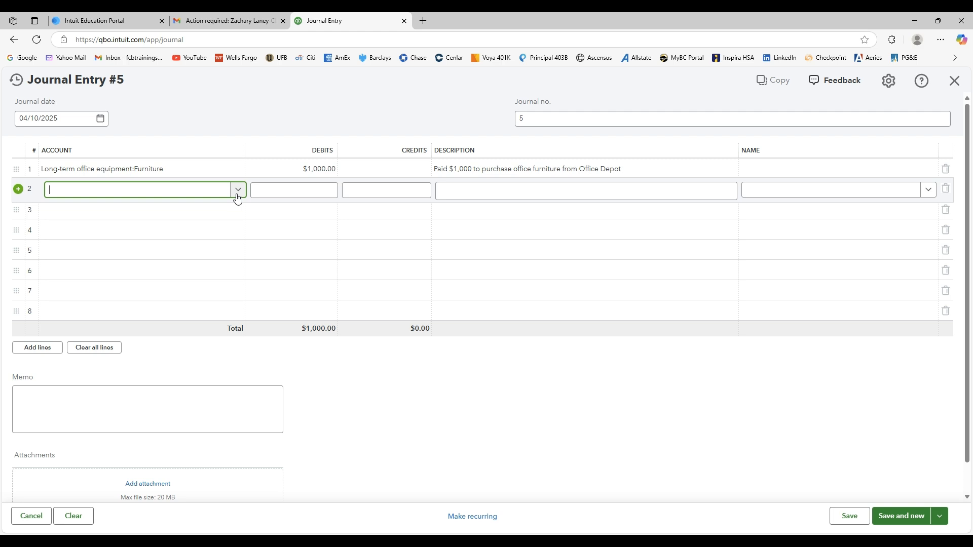
pyautogui.click(238, 192)
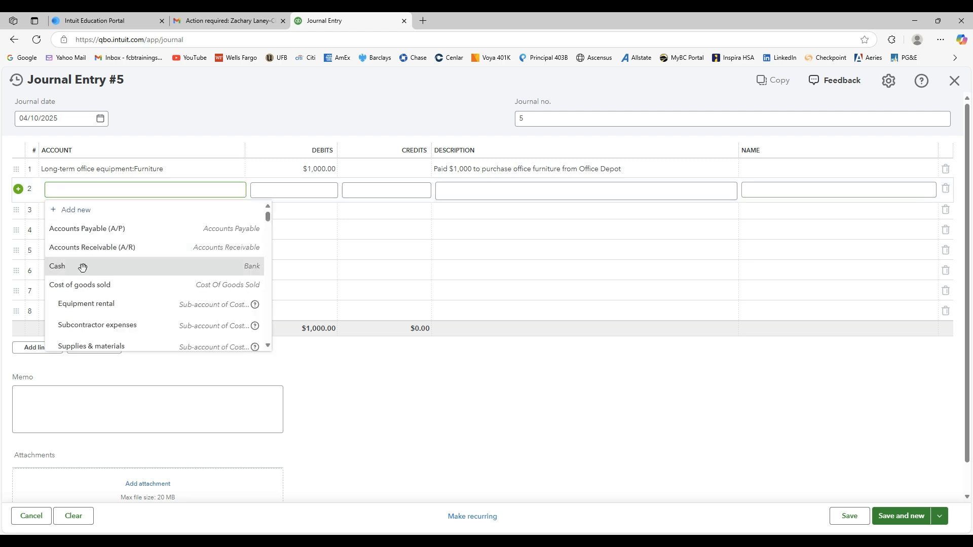
pyautogui.click(81, 266)
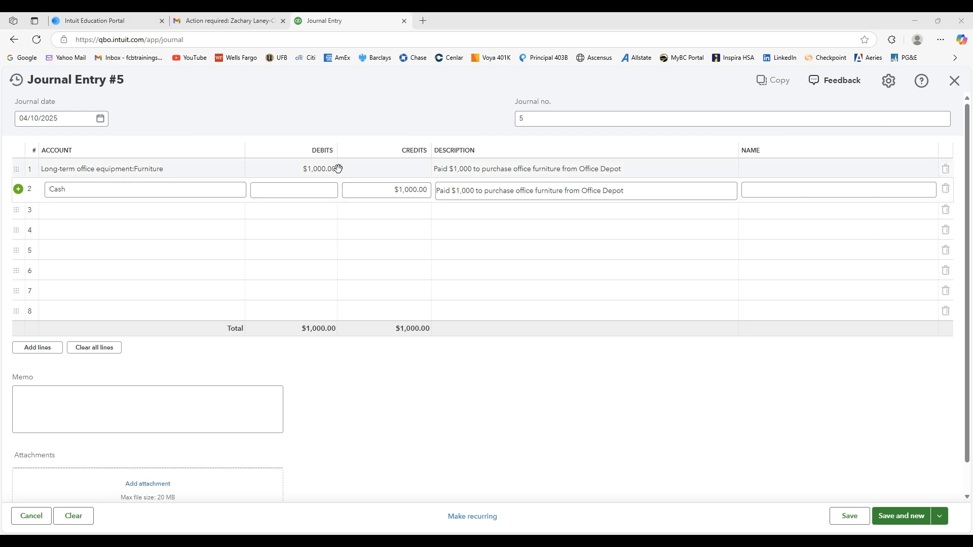
pyautogui.click(897, 516)
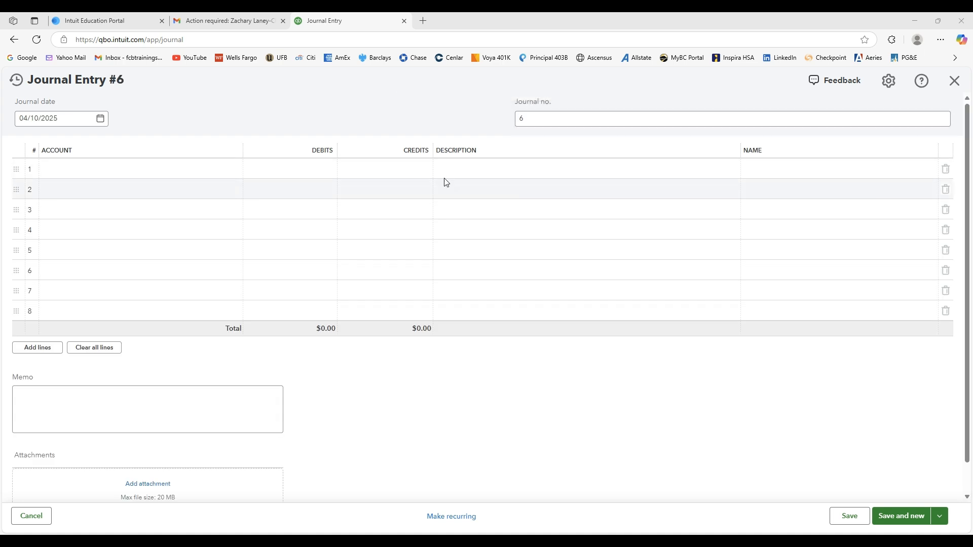
# Describe line 1 of entry 6 as "Took out a bank loan of $30,000 to purchase a company vehicle" and date the entry 04/15/2025.
pyautogui.click(471, 171)
pyautogui.hotkey('ctrl', 'v')
pyautogui.click(547, 412)
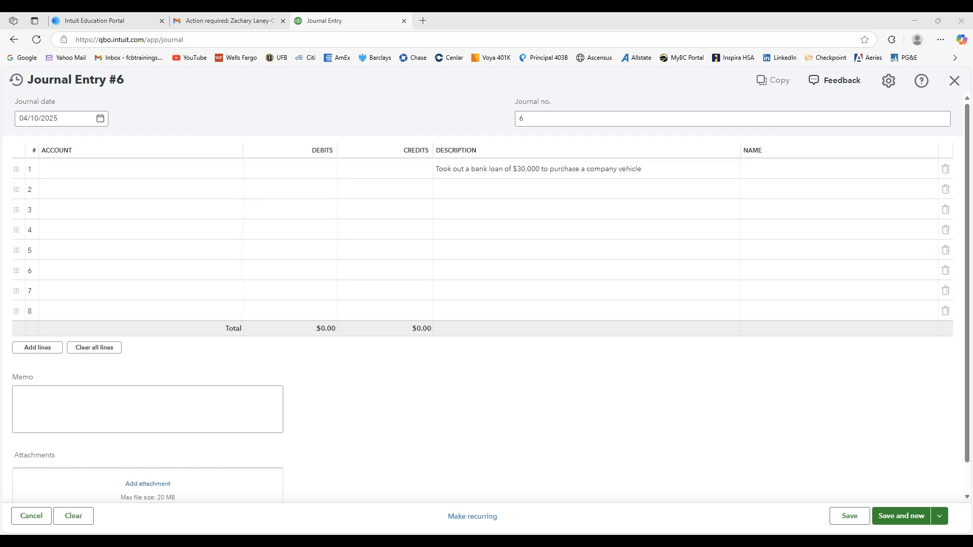
pyautogui.click(99, 120)
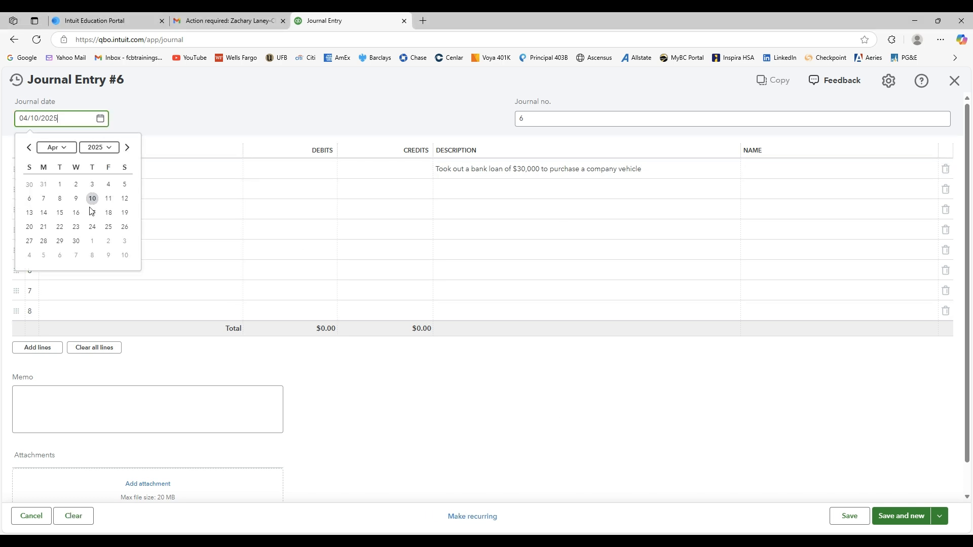
pyautogui.click(60, 213)
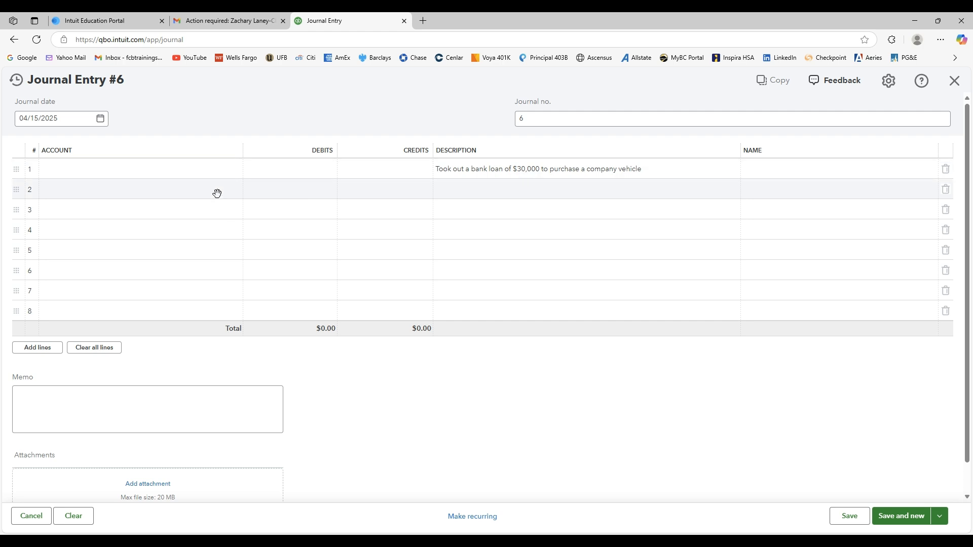
# Assign line 1 to the Vehicles fixed asset account and debit it $30,000.
pyautogui.click(194, 171)
pyautogui.write('vehicle')
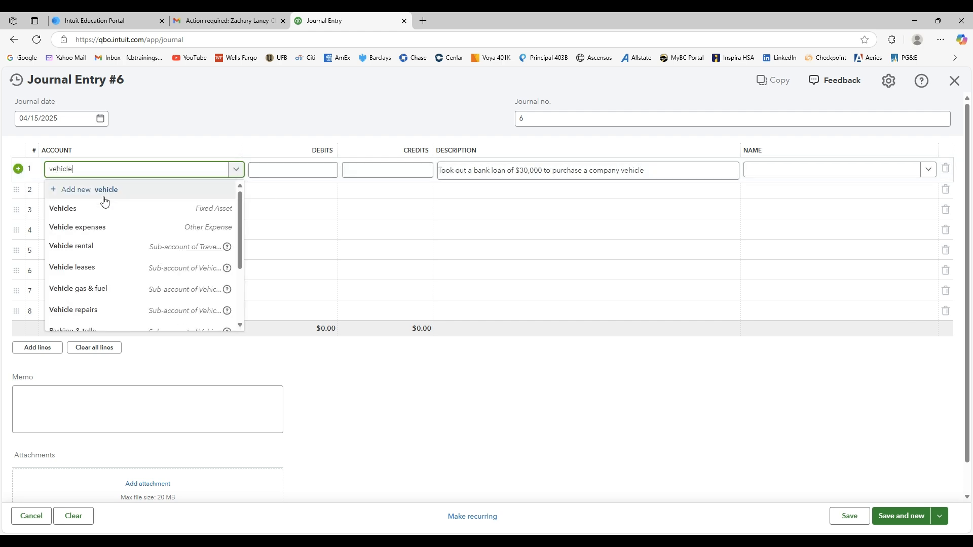
pyautogui.click(200, 209)
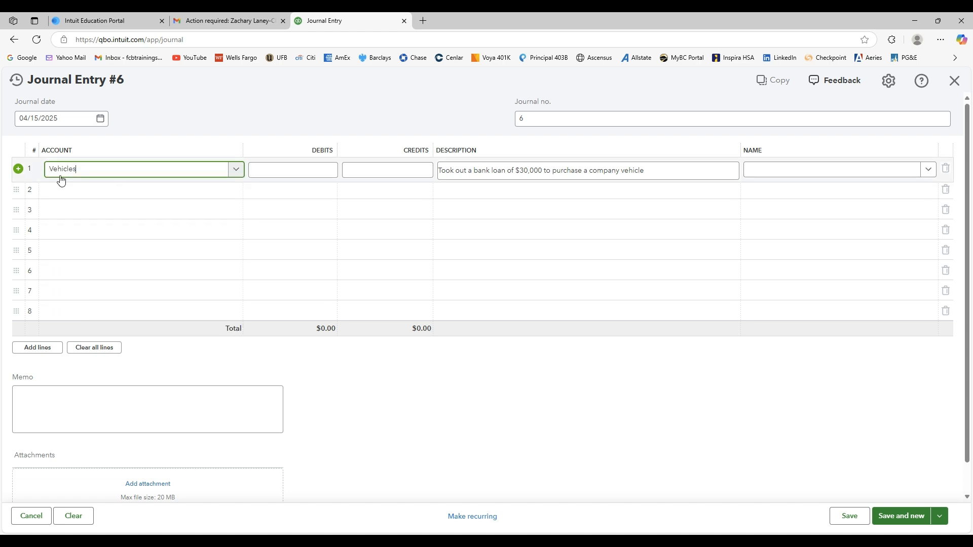
pyautogui.click(284, 171)
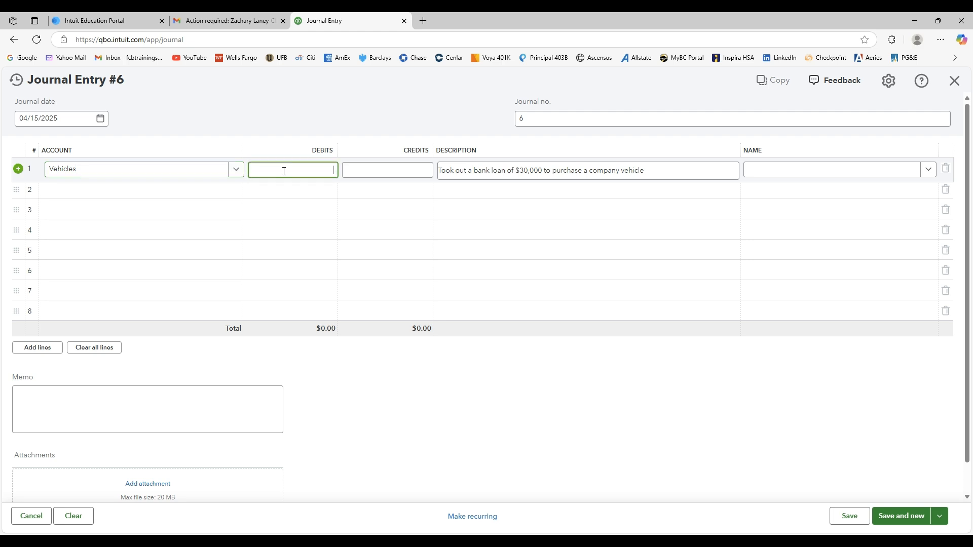
pyautogui.write('30000')
pyautogui.press('Tab')
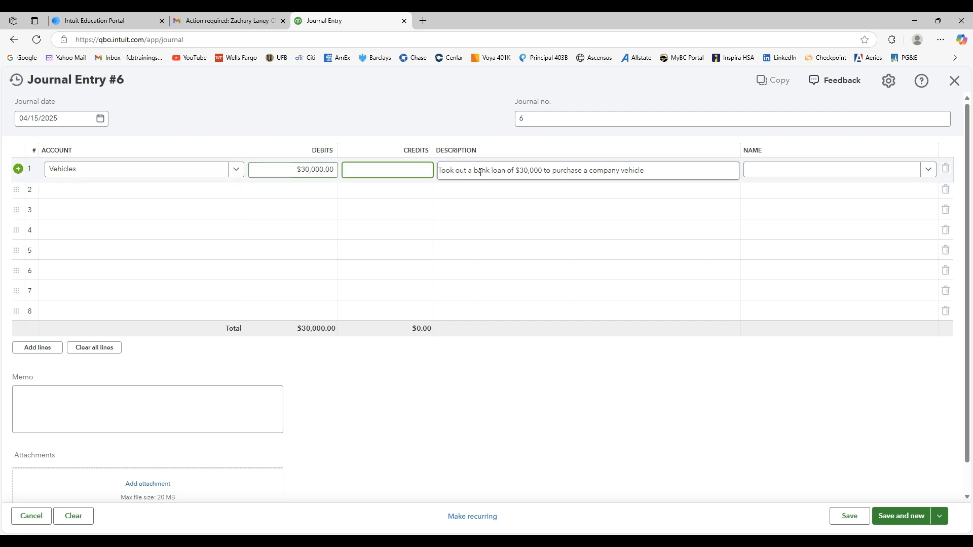
# Credit Long-term business loans $30,000 on line 2, then save the vehicle entry and start a new one.
pyautogui.click(184, 196)
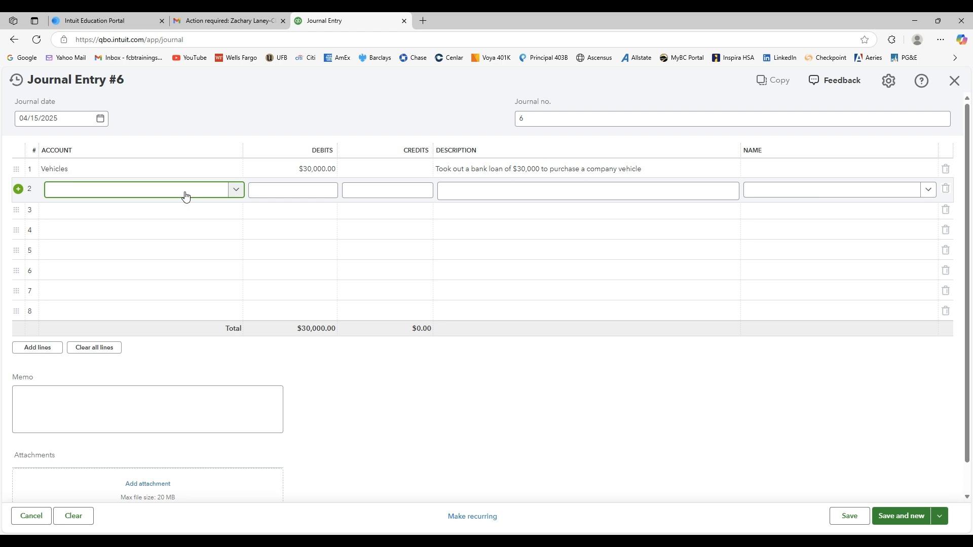
pyautogui.write('loan')
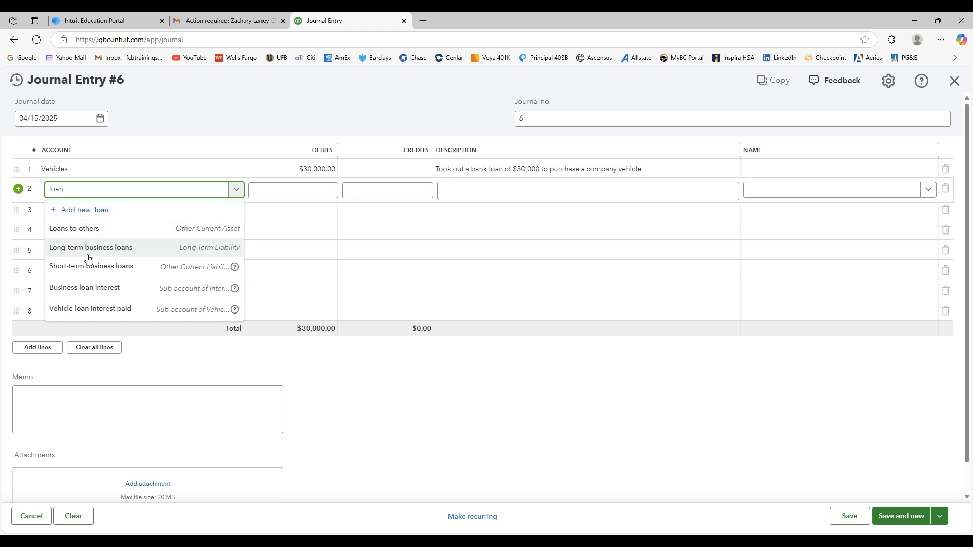
pyautogui.click(116, 251)
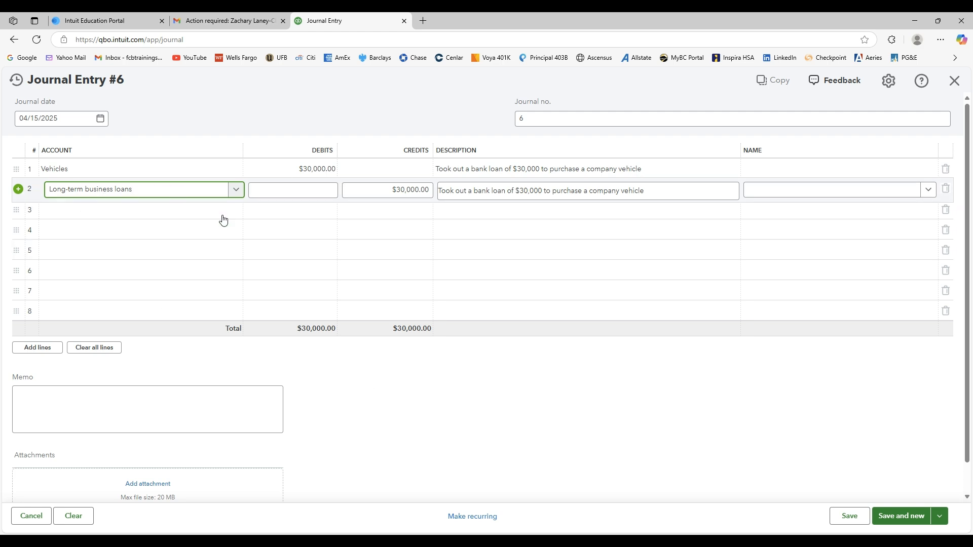
pyautogui.click(490, 399)
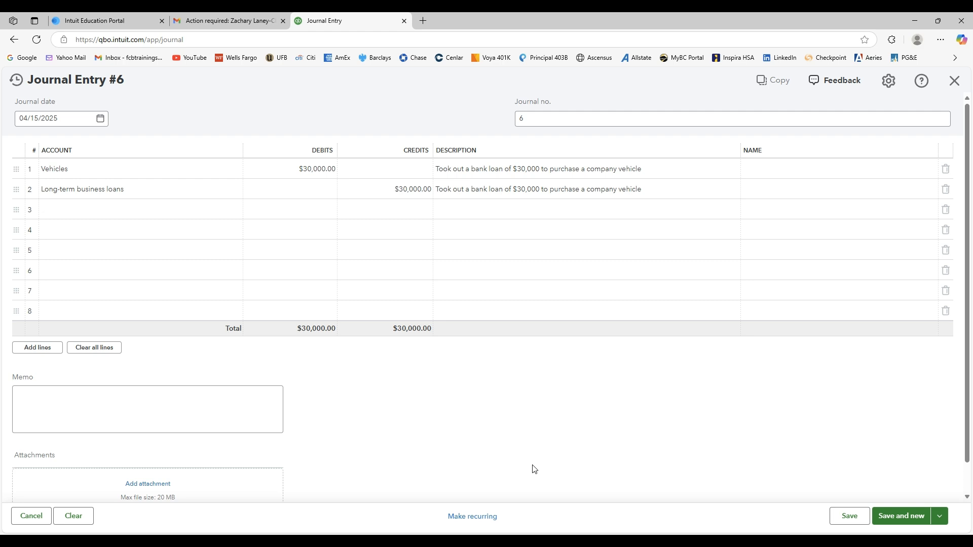
pyautogui.click(897, 517)
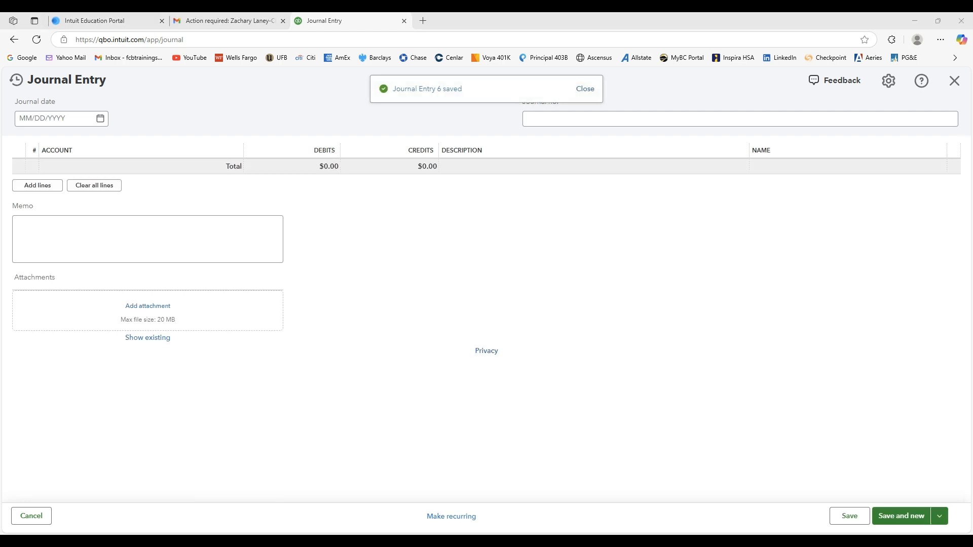
# Date entry 7 04/18/2025 and describe line 1 as "Received $5,000 cash for providing services to Customer Co. 1".
pyautogui.click(100, 119)
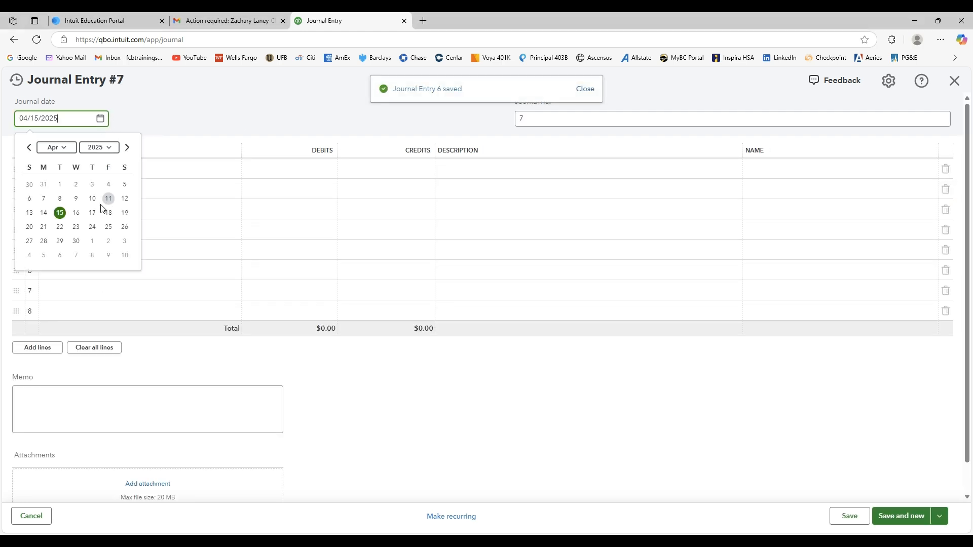
pyautogui.click(109, 213)
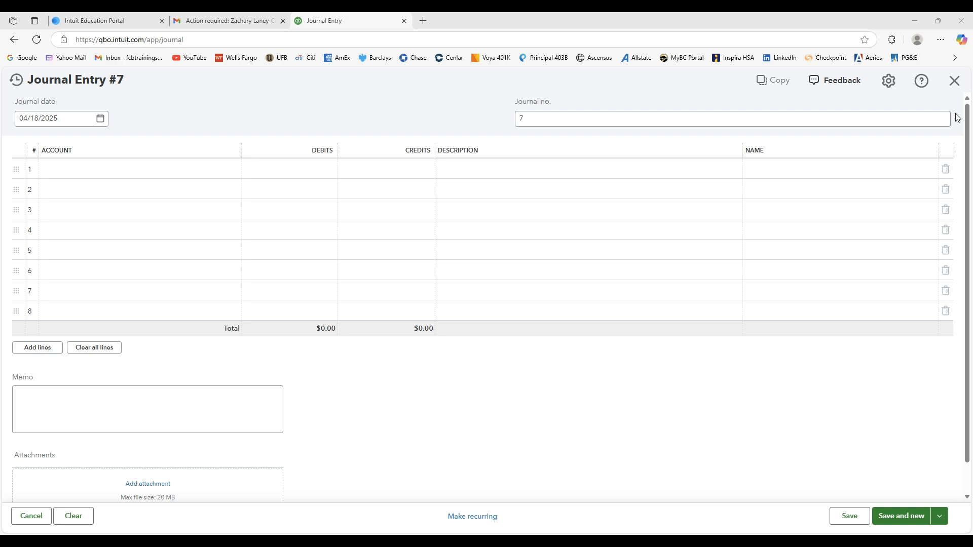
pyautogui.click(523, 171)
pyautogui.hotkey('ctrl', 'v')
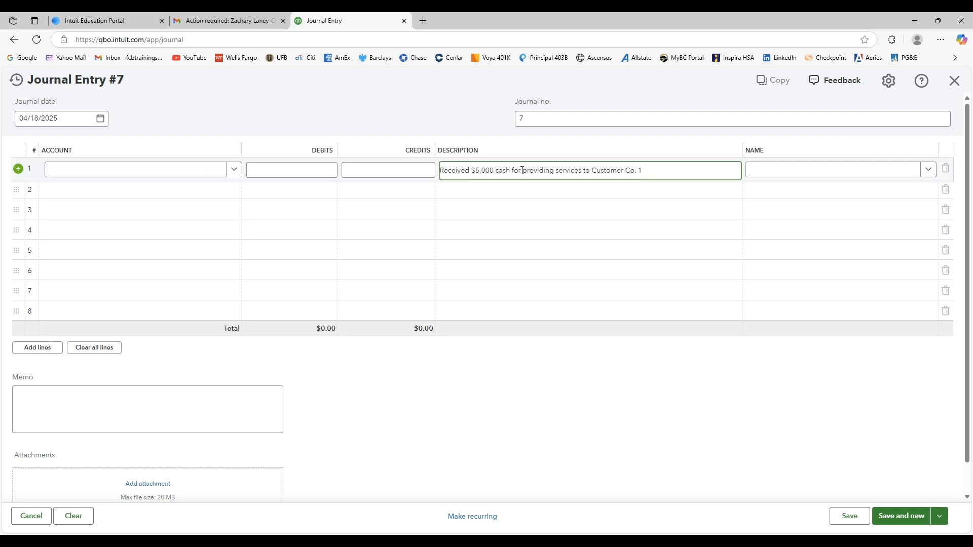
pyautogui.click(499, 452)
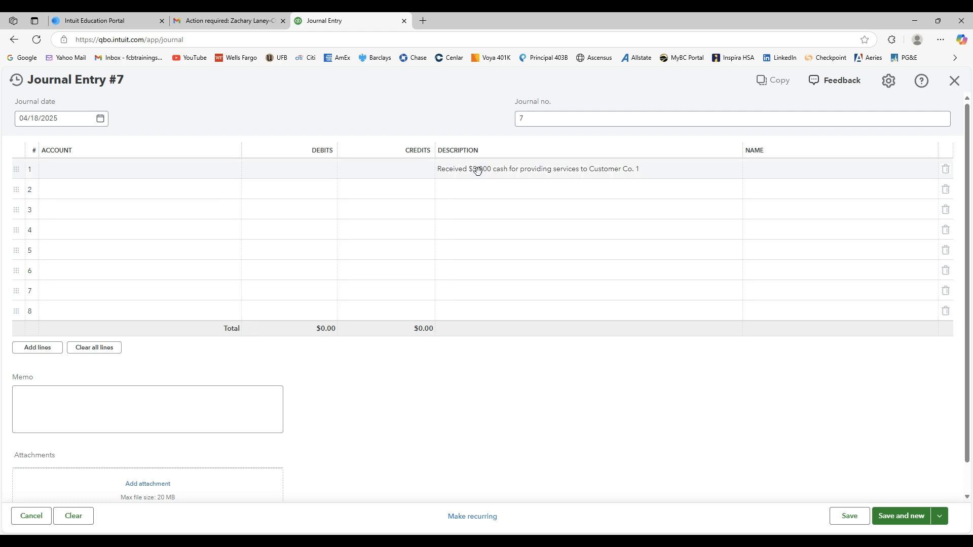
# Assign line 1 of entry 7 to the Cash account and debit it $5,000.
pyautogui.click(168, 176)
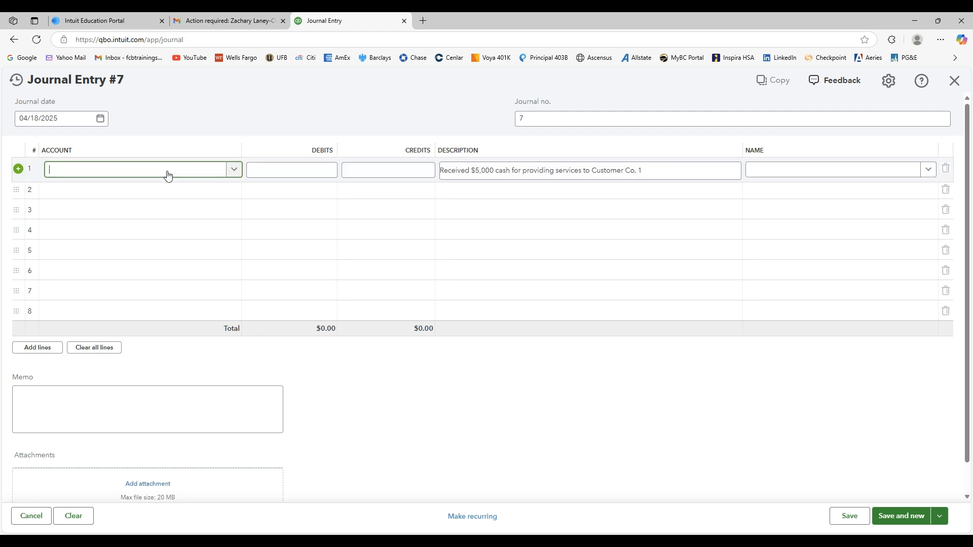
pyautogui.write('ca')
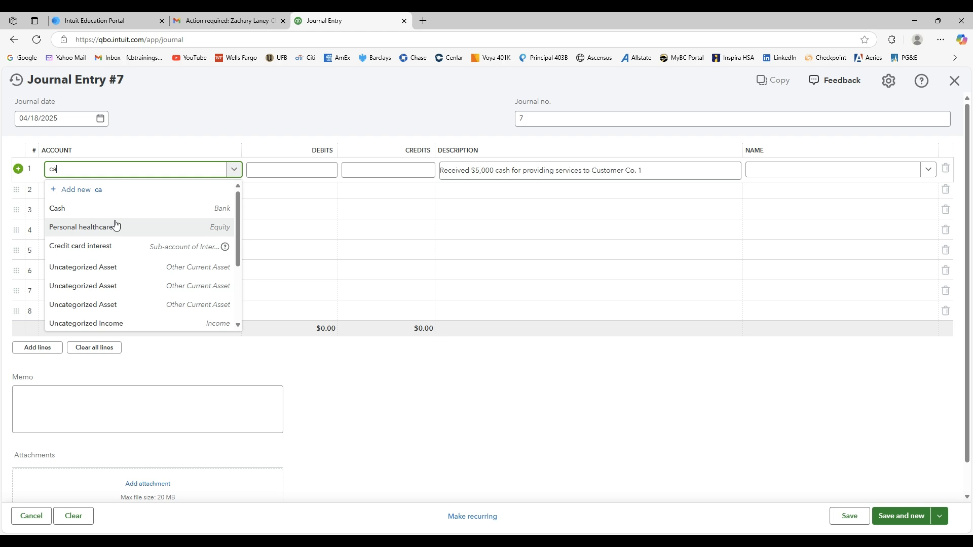
pyautogui.click(116, 217)
pyautogui.click(318, 173)
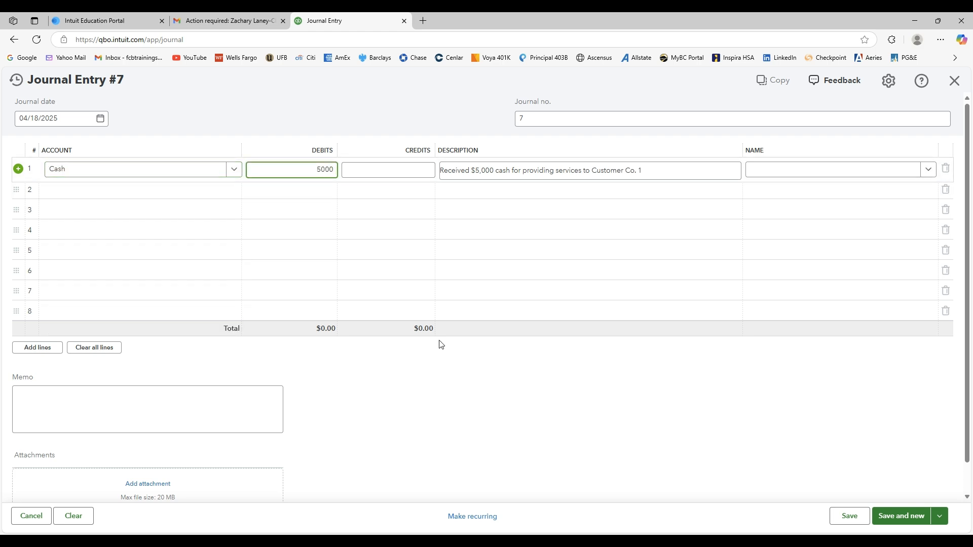
pyautogui.click(447, 372)
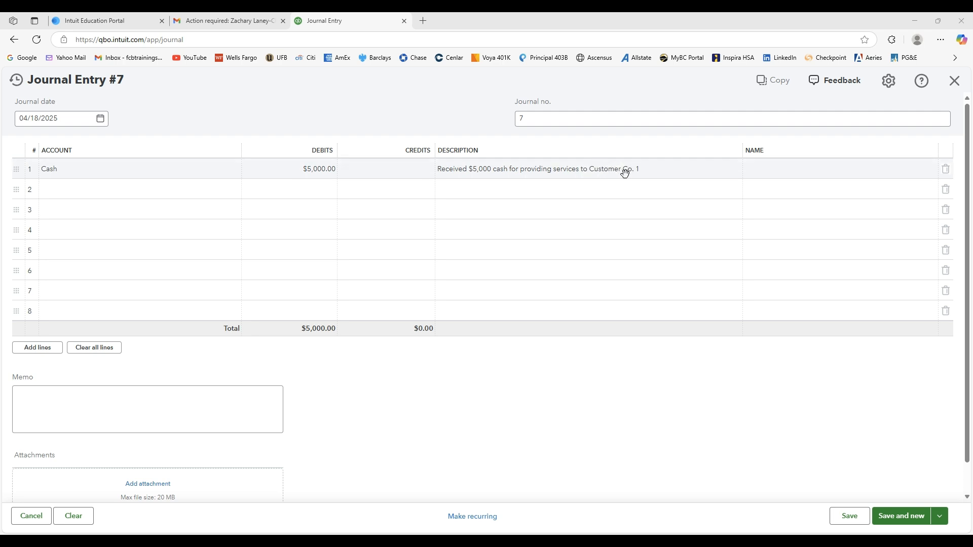
# Credit the Services income account $5,000 on line 2, then save the service revenue entry and start a new one.
pyautogui.click(177, 194)
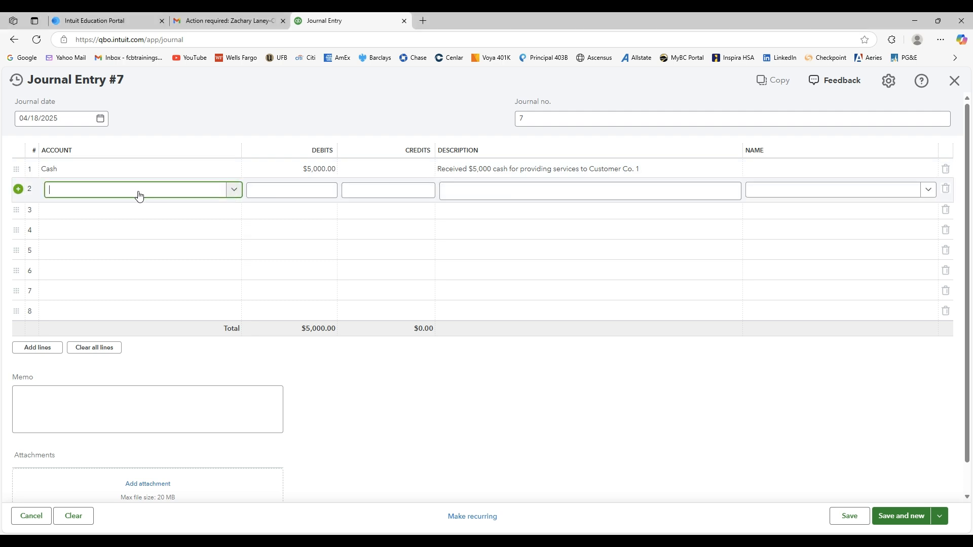
pyautogui.write('ser')
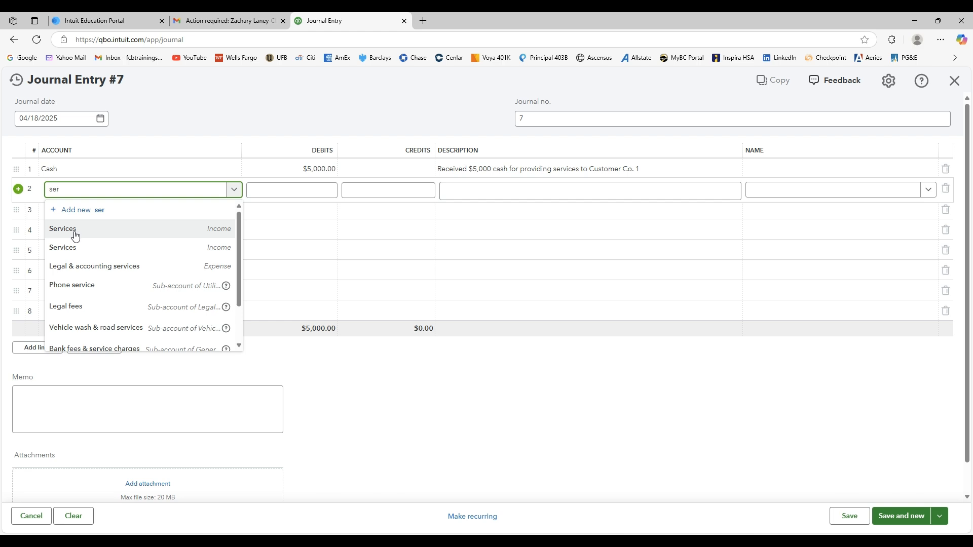
pyautogui.click(124, 233)
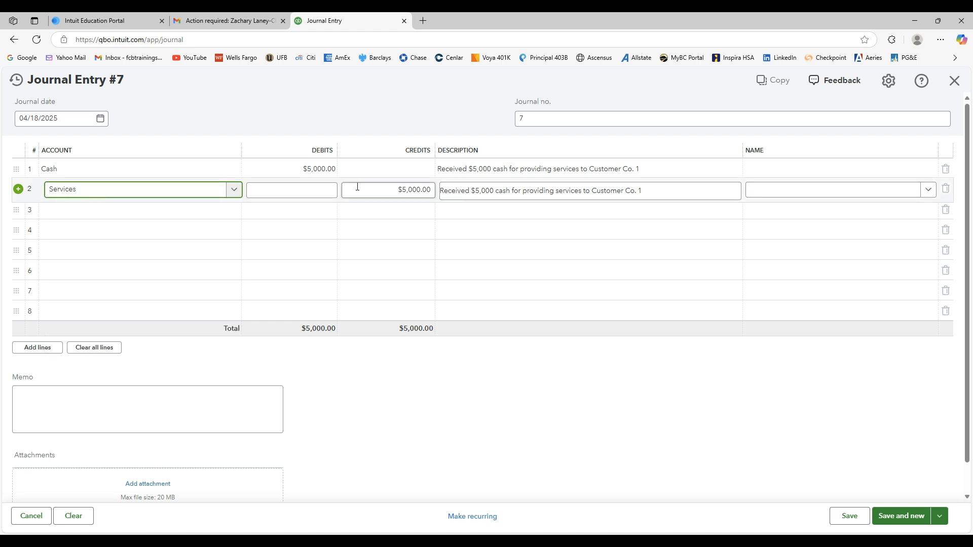
pyautogui.click(474, 365)
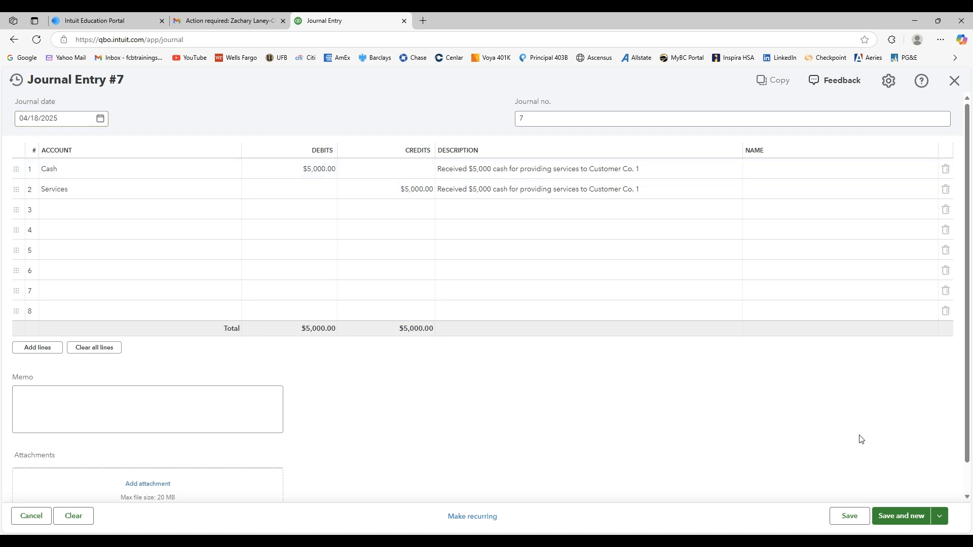
pyautogui.click(901, 516)
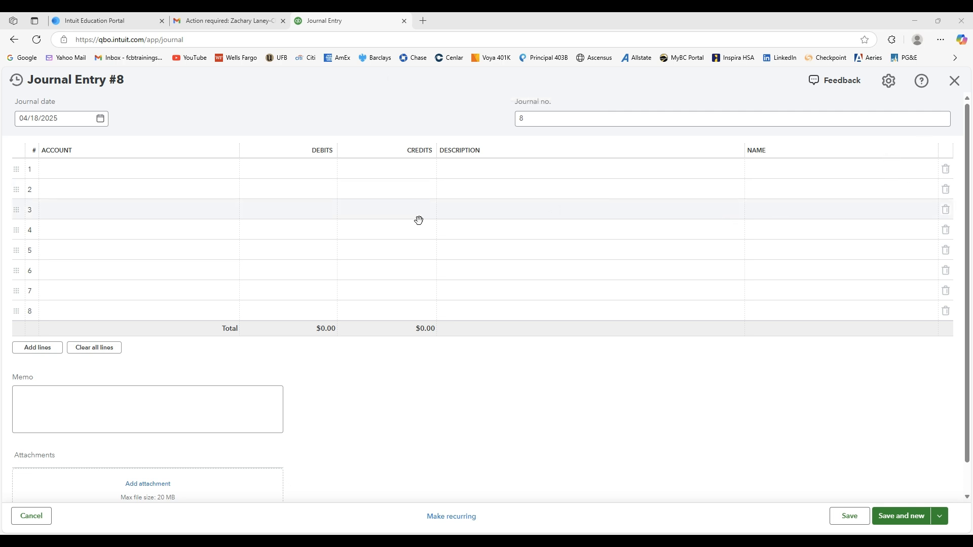
# Describe line 1 of entry 8 as "Paid $70 to fill up the company vehicle with fuel at Costco" and date the entry 04/21/2025.
pyautogui.click(91, 122)
pyautogui.click(501, 168)
pyautogui.write('Paid $70 to fill up the company vehicle with fuel at Costco')
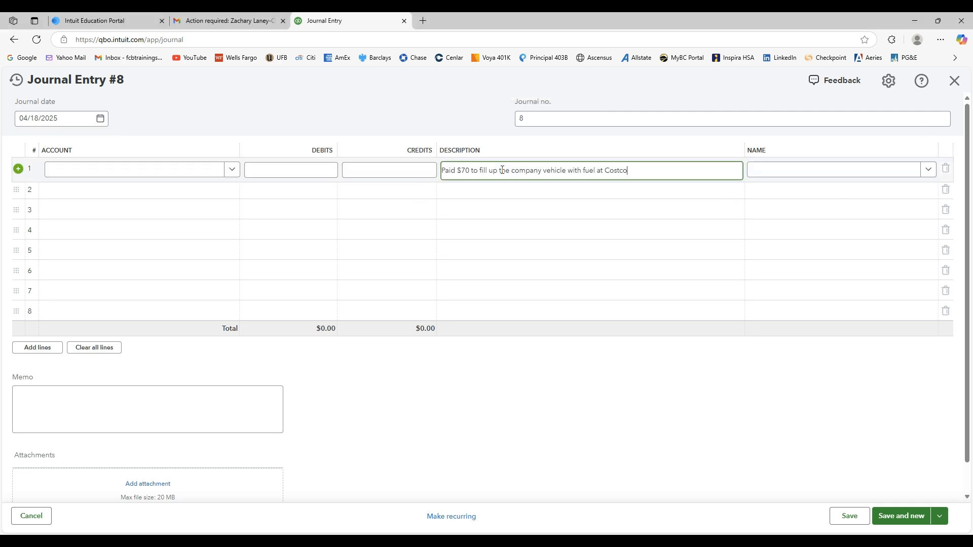
pyautogui.click(446, 190)
pyautogui.click(101, 120)
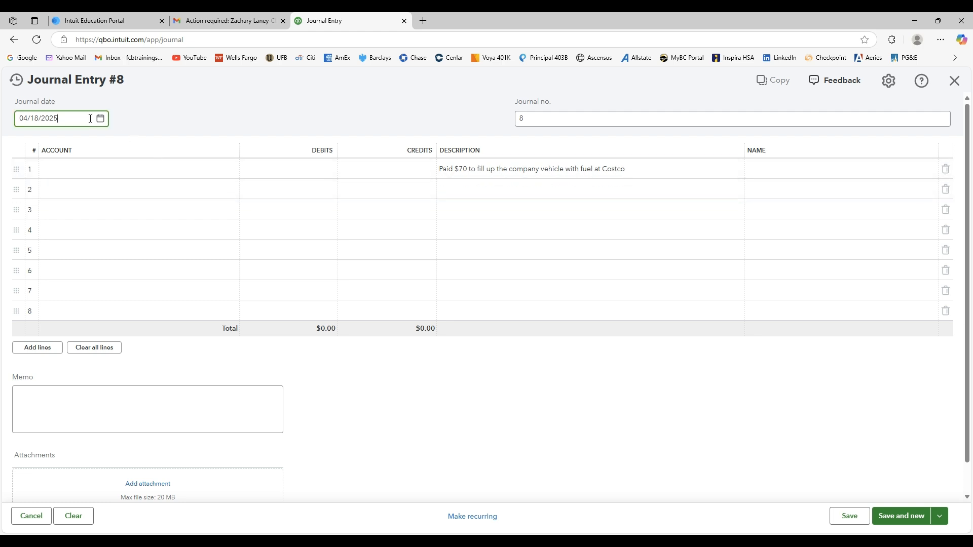
pyautogui.click(43, 227)
pyautogui.click(528, 437)
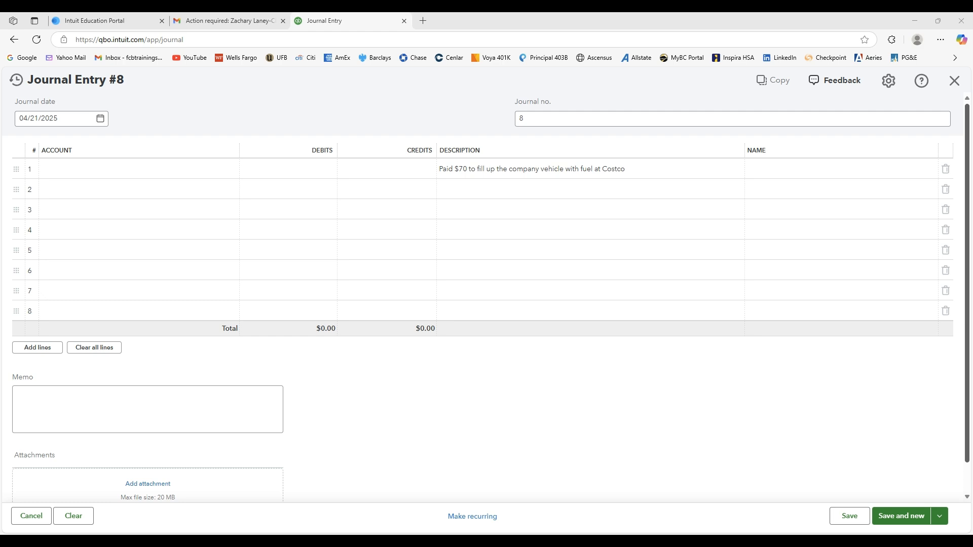
# Assign line 1 to the Vehicle gas & fuel expense account and debit it $70.
pyautogui.click(171, 174)
pyautogui.write('fu')
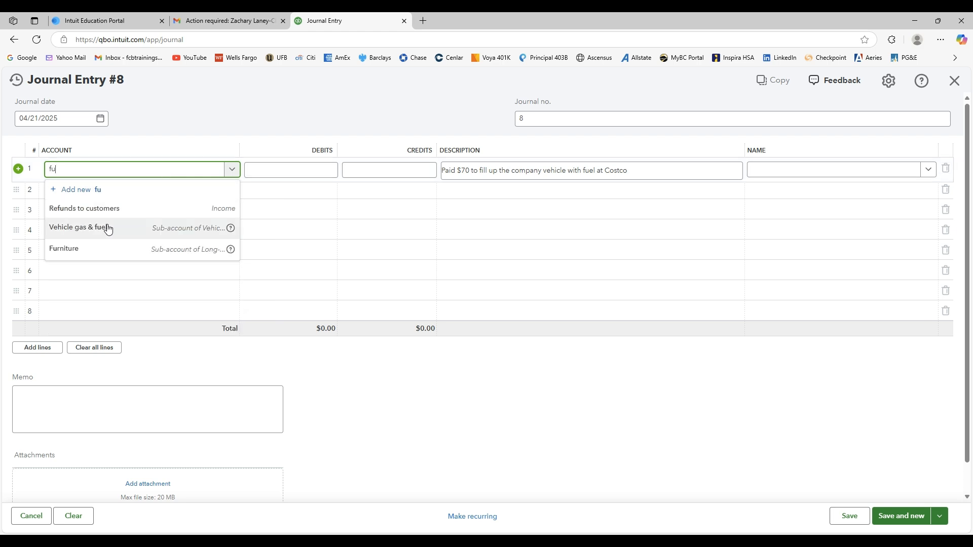
pyautogui.click(108, 228)
pyautogui.click(325, 175)
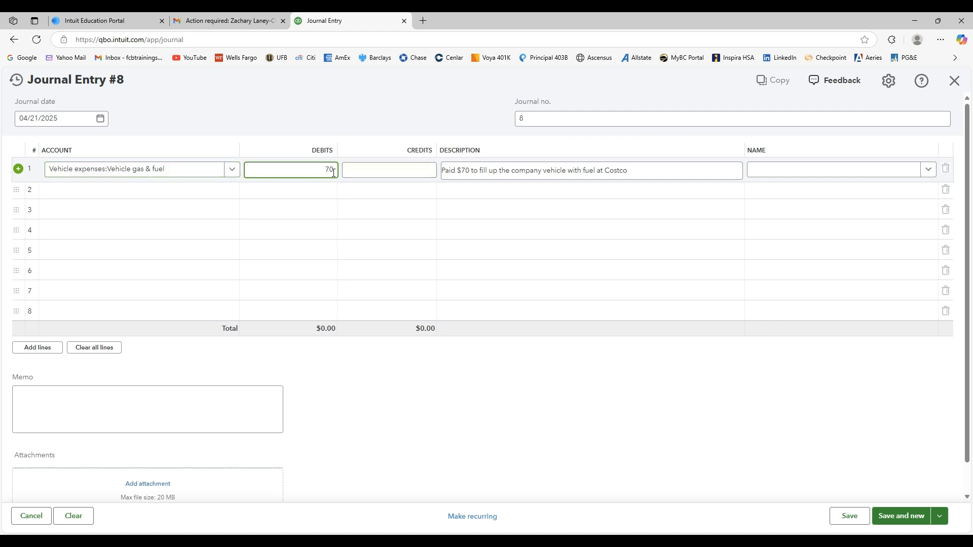
# Credit Cash $70 on line 2, then save the fuel entry and start a new one.
pyautogui.click(192, 189)
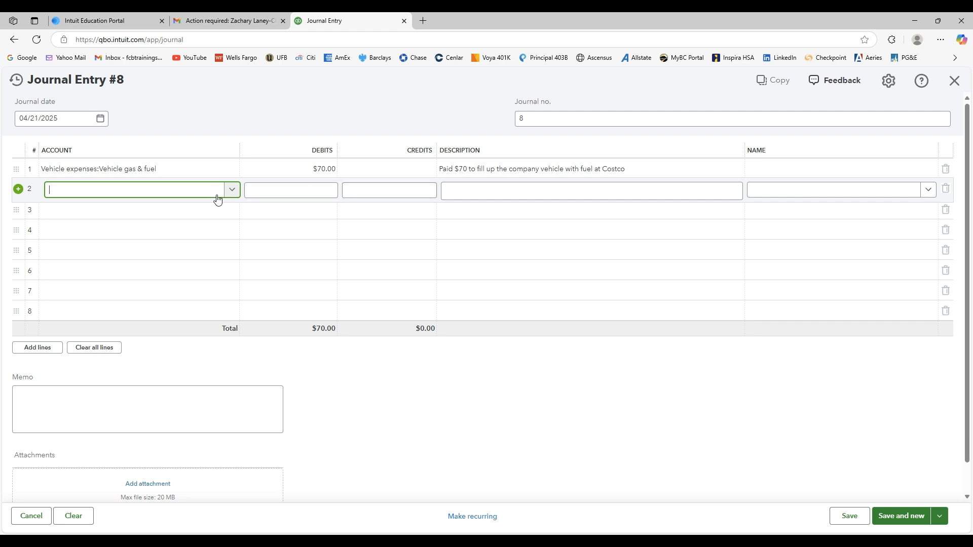
pyautogui.write('ca')
pyautogui.click(194, 224)
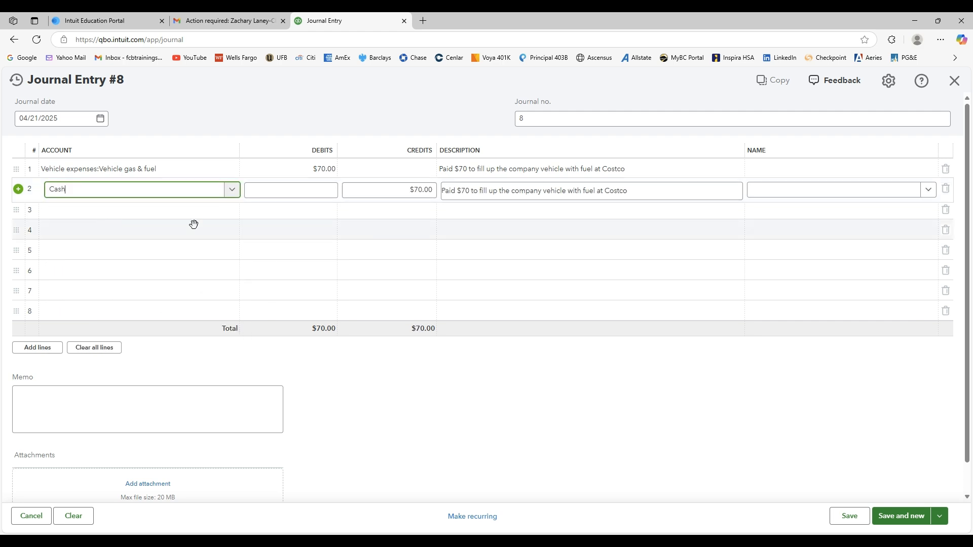
pyautogui.click(461, 393)
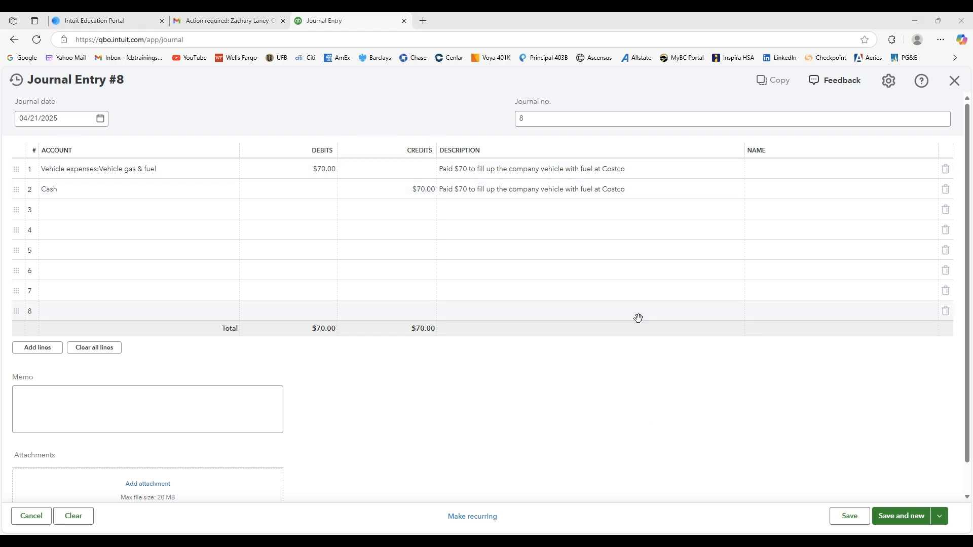
pyautogui.click(906, 515)
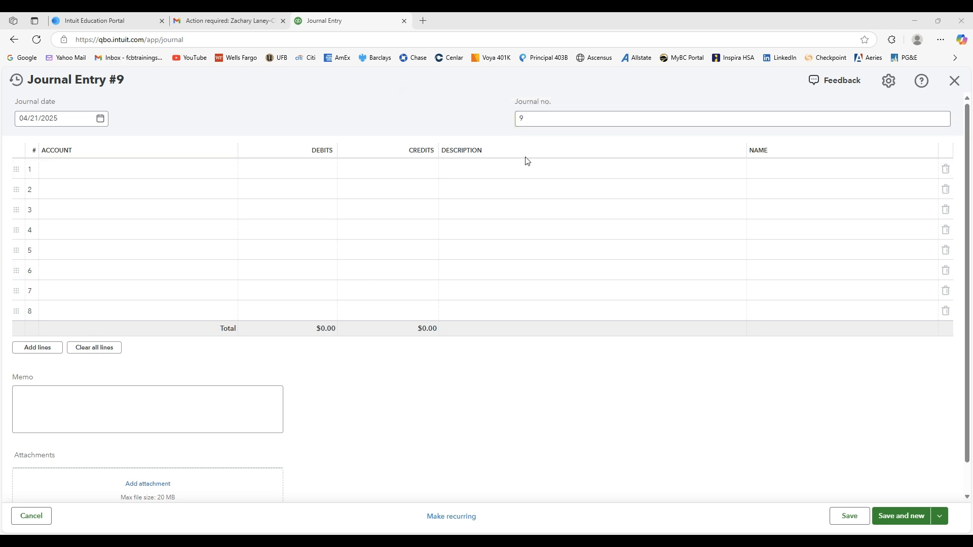
# Describe lines 1 and 2 as "Sent out an invoice to Customer Co. 2 for $2,000 for services provided in April" and date the entry 04/28/2025.
pyautogui.click(519, 168)
pyautogui.write('Sent out an invoice to Customer Co. 2 for $2,000 for services provided in April')
pyautogui.click(450, 188)
pyautogui.write('Sent out an invoice to Customer Co. 2 for $2,000 for services provided in April')
pyautogui.click(674, 396)
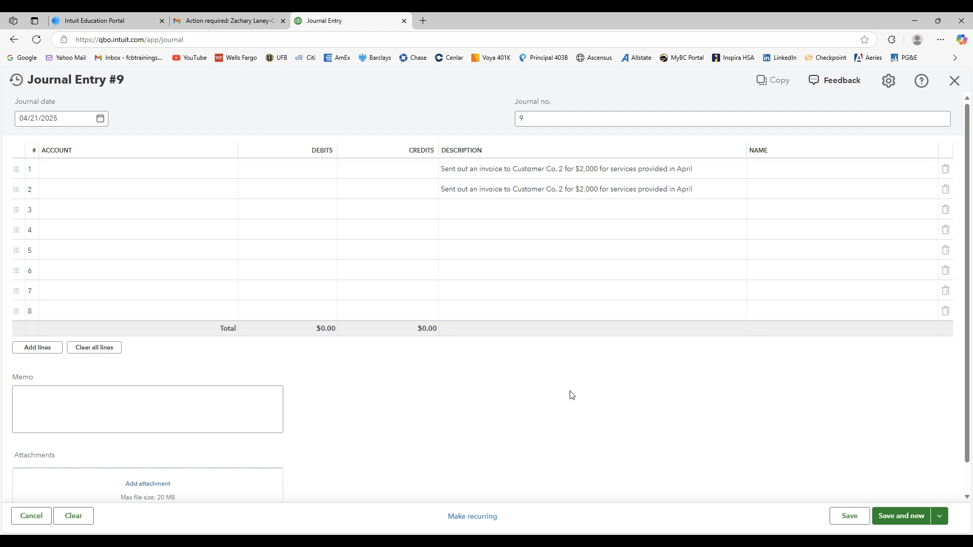
pyautogui.click(99, 118)
pyautogui.click(43, 241)
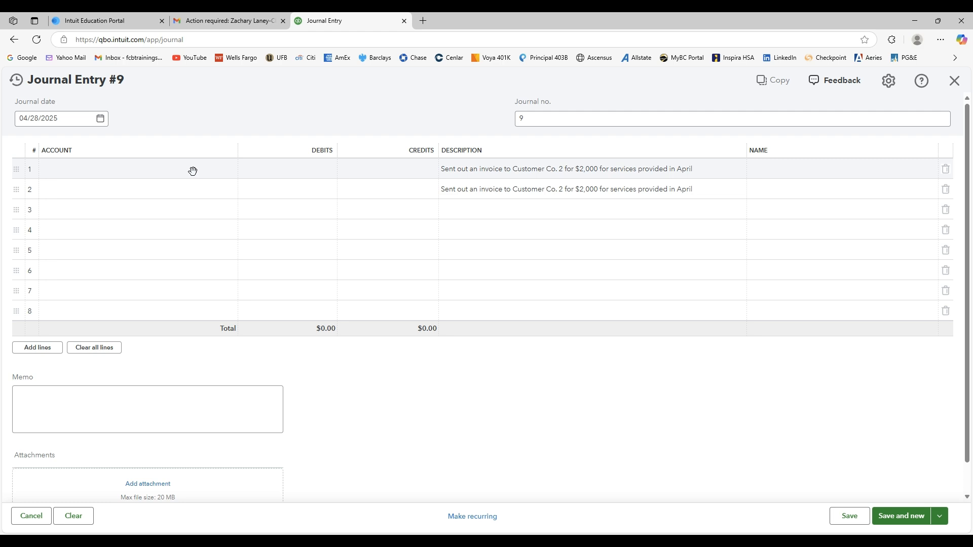
# Assign line 1 of entry 9 to Accounts Receivable (A/R) and line 2 to the Services income account.
pyautogui.click(193, 172)
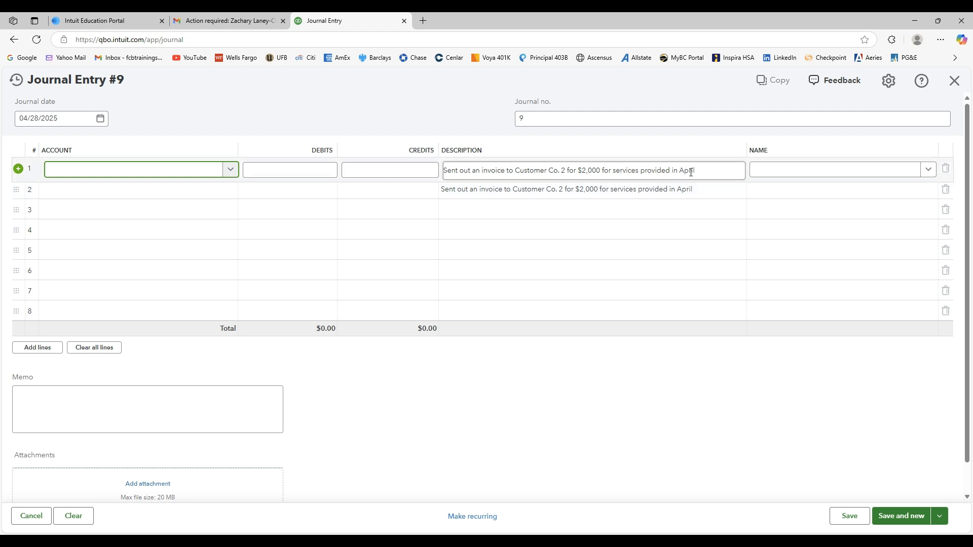
pyautogui.click(231, 169)
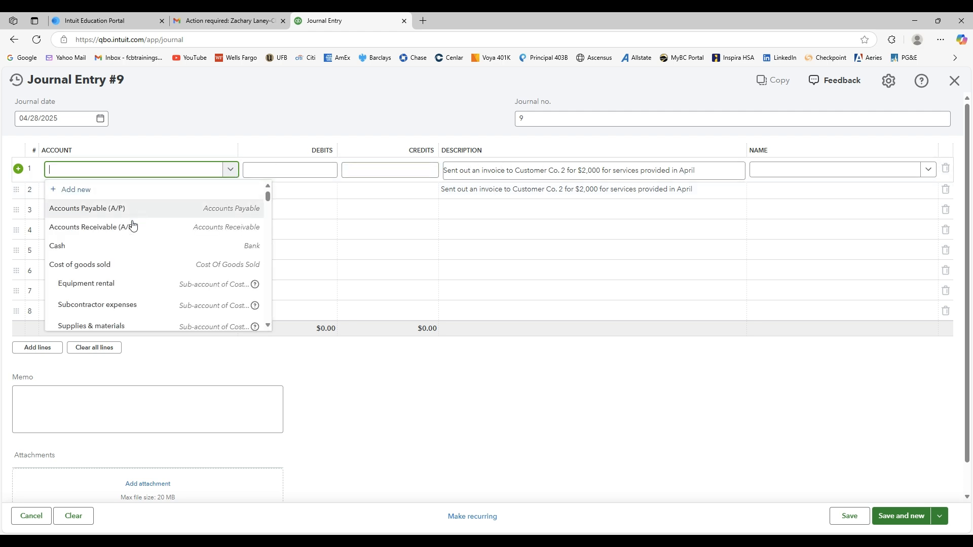
pyautogui.click(108, 231)
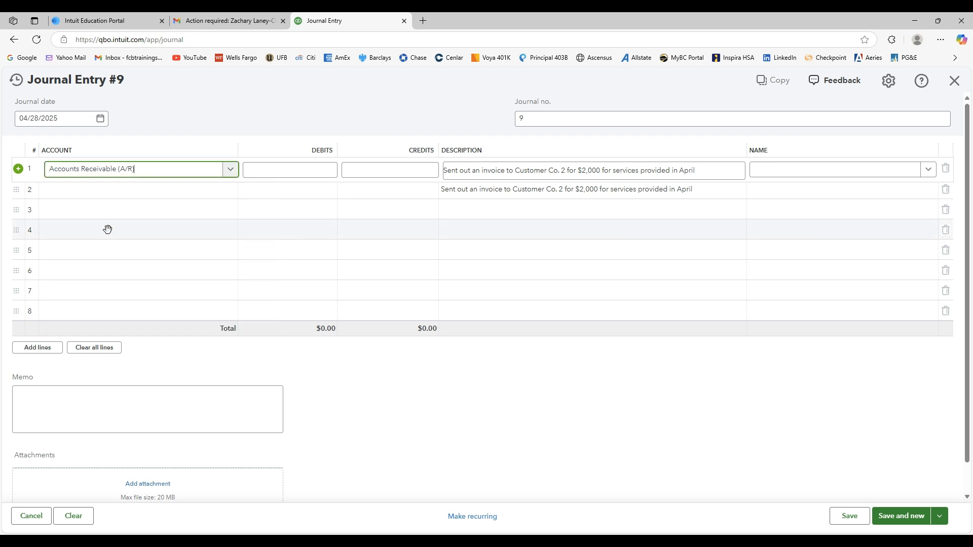
pyautogui.click(211, 191)
pyautogui.click(231, 192)
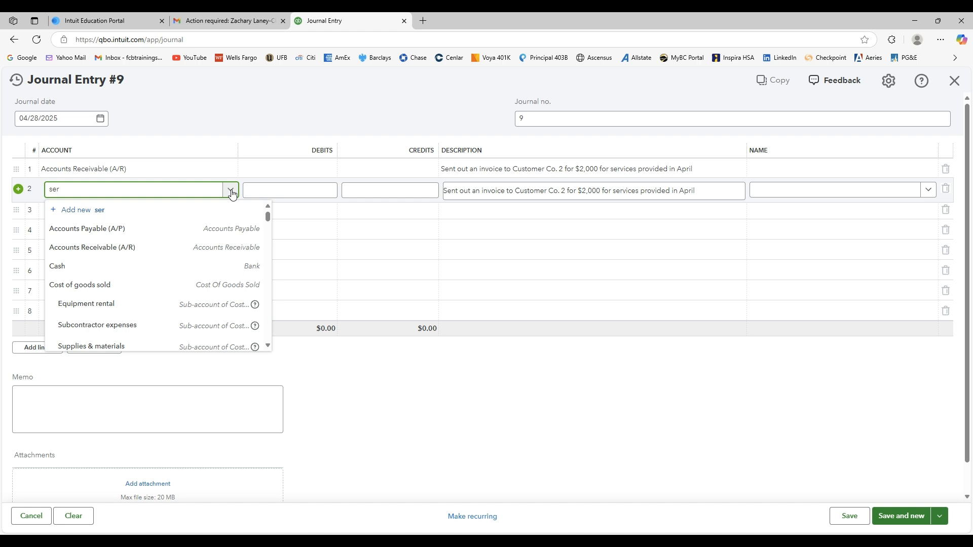
pyautogui.click(79, 229)
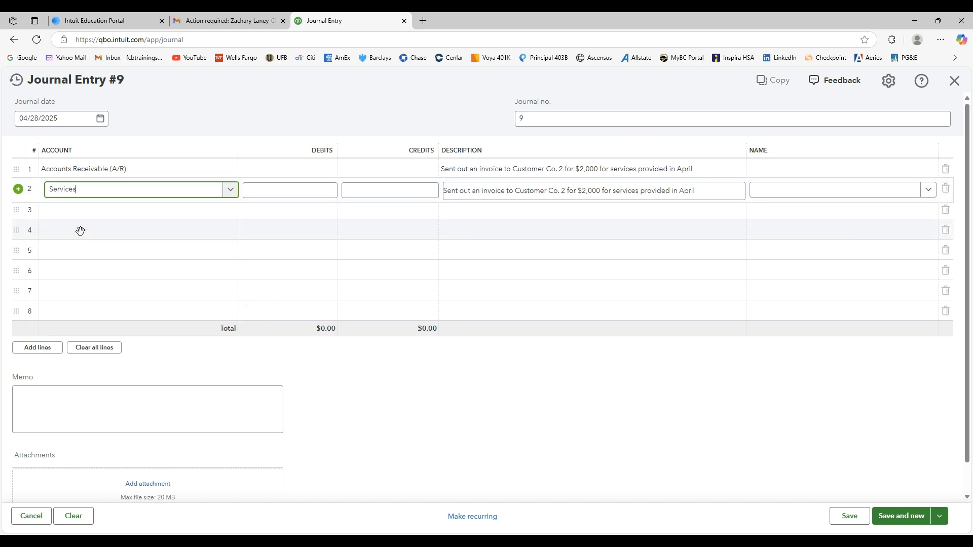
# Debit Accounts Receivable $2,000 on line 1 and credit Services $2,000 on line 2.
pyautogui.click(313, 170)
pyautogui.write('1')
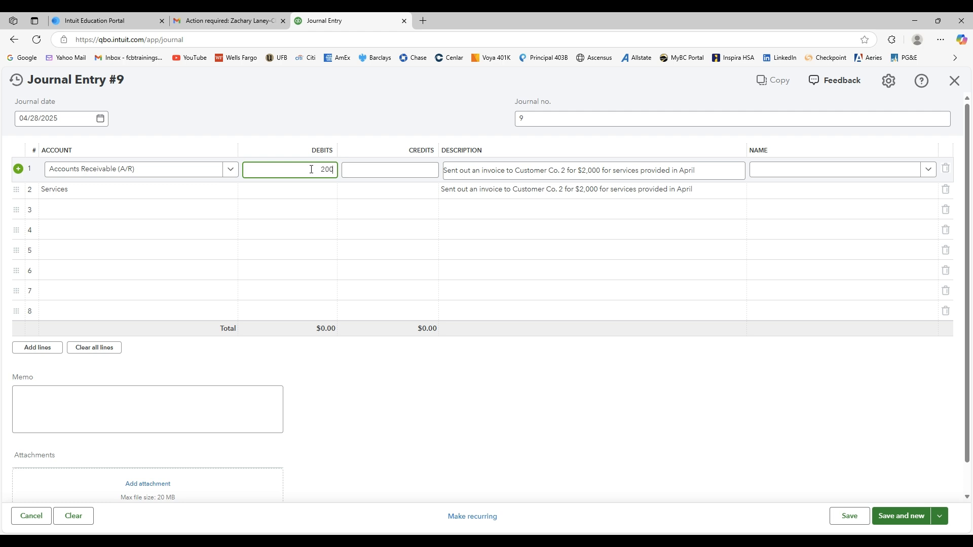
pyautogui.click(370, 190)
pyautogui.write('2000')
pyautogui.click(458, 389)
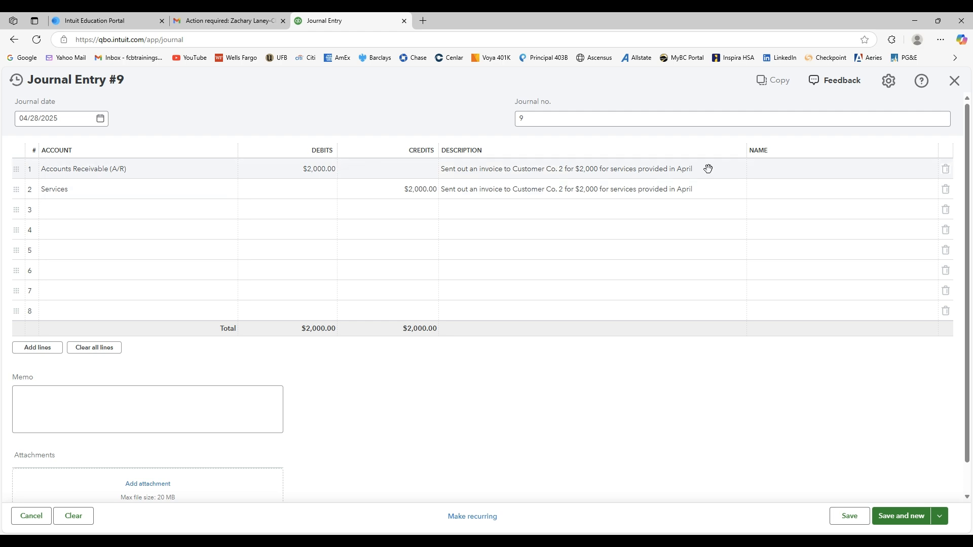
# Start adding a new contact of type Customer as the name on the Accounts Receivable line.
pyautogui.click(790, 168)
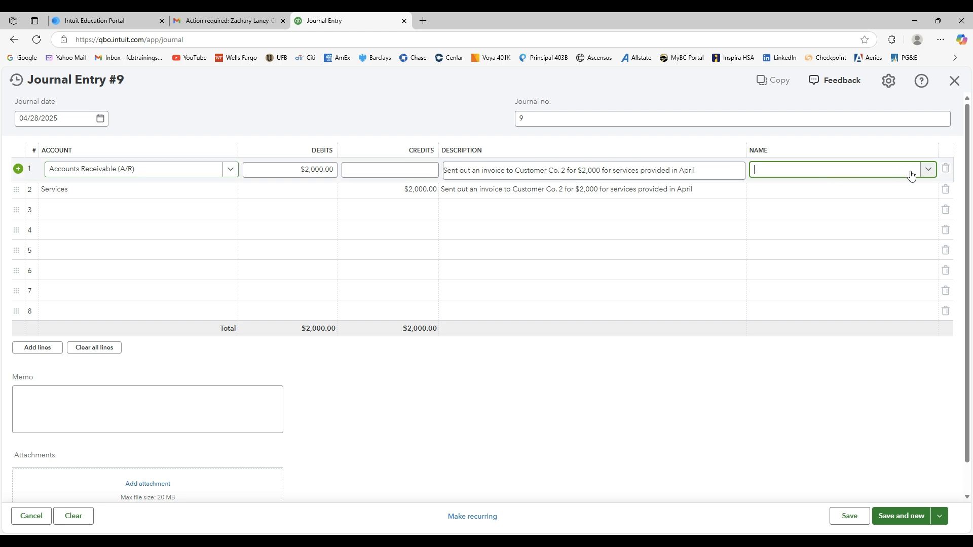
pyautogui.click(928, 169)
pyautogui.click(773, 192)
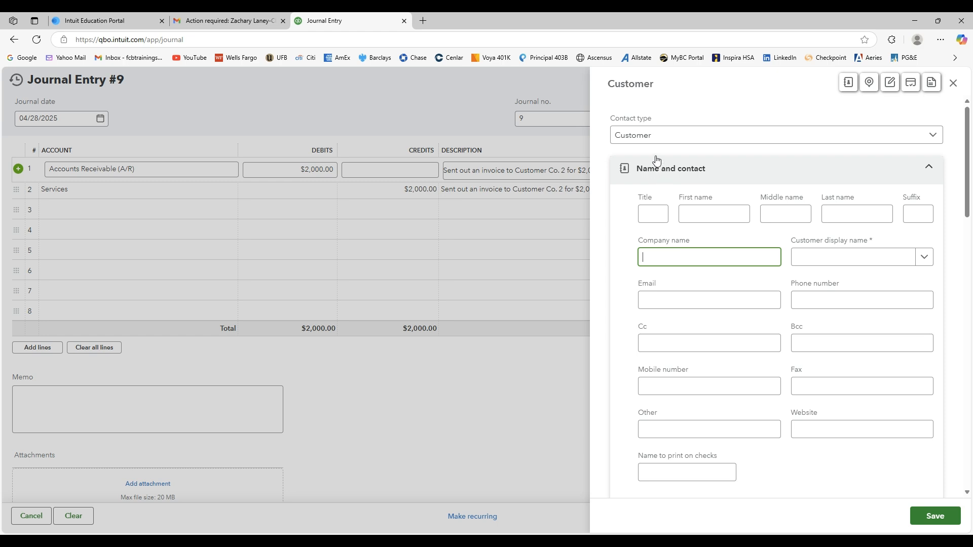
pyautogui.click(620, 141)
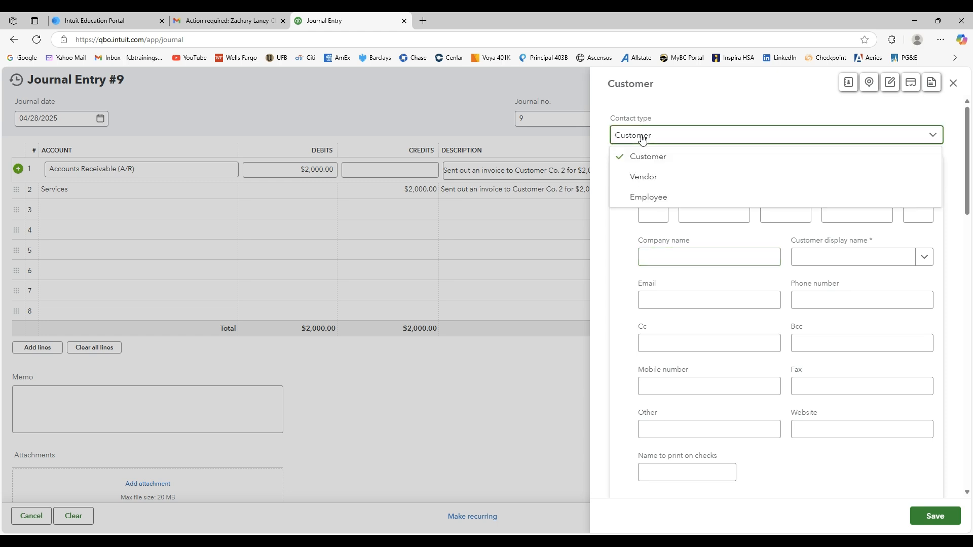
pyautogui.click(642, 161)
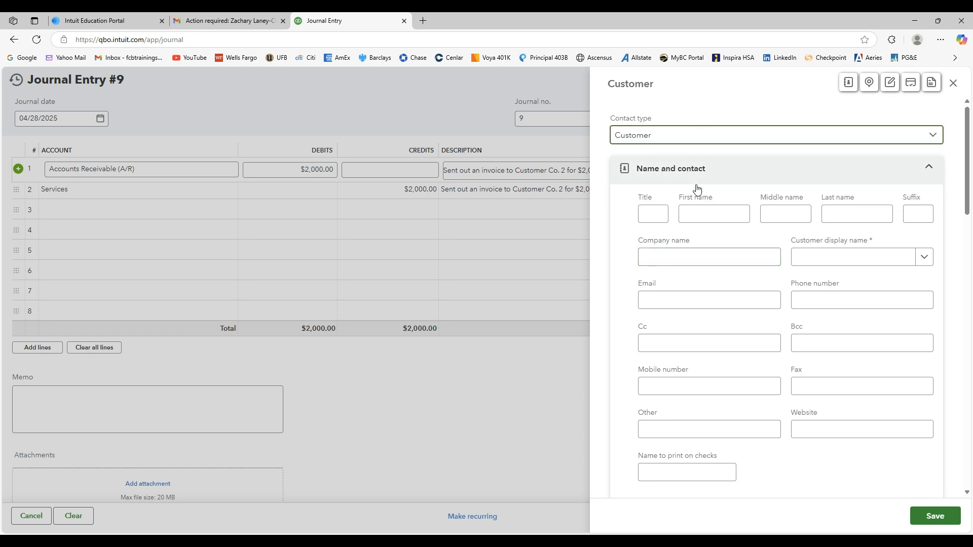
# Enter "Customer Co. 2" as the new customer's company name and save the customer to line 1.
pyautogui.click(692, 261)
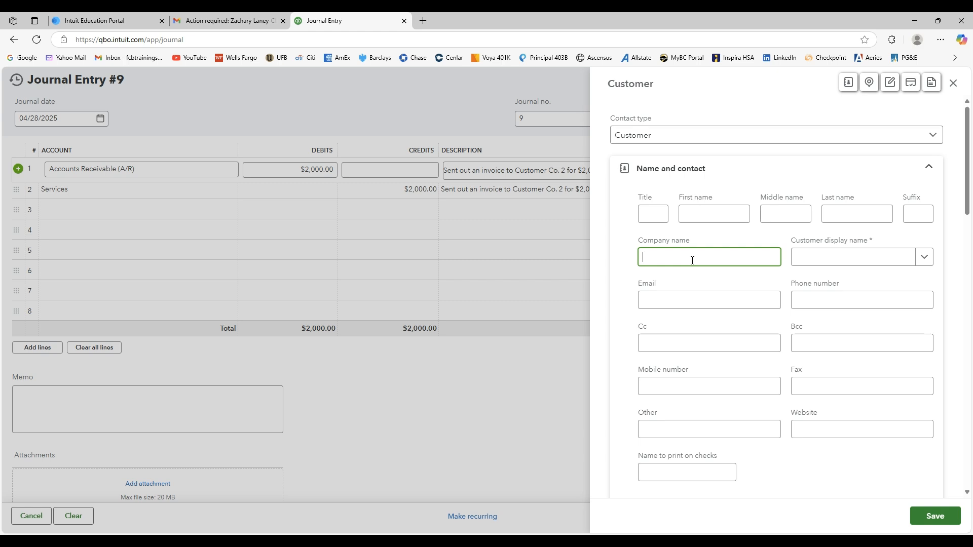
pyautogui.write('Ci')
pyautogui.write('ustomer Co. 2')
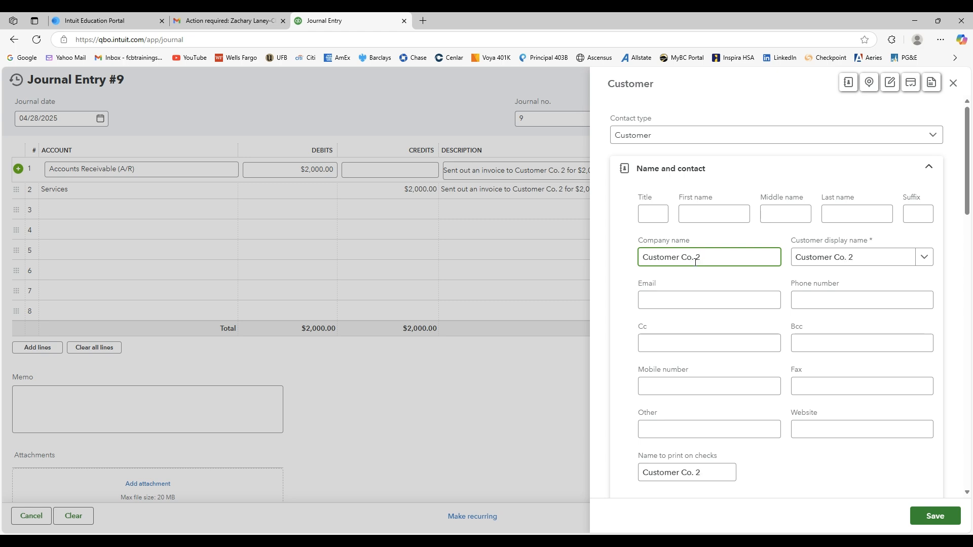
pyautogui.scroll(-15, 795, 428)
pyautogui.scroll(15, 797, 432)
pyautogui.click(811, 468)
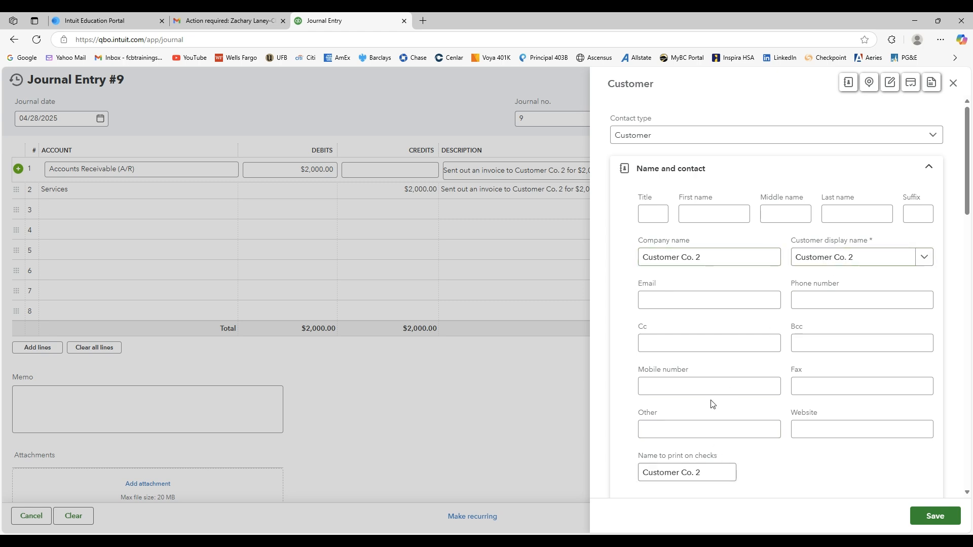
pyautogui.click(935, 516)
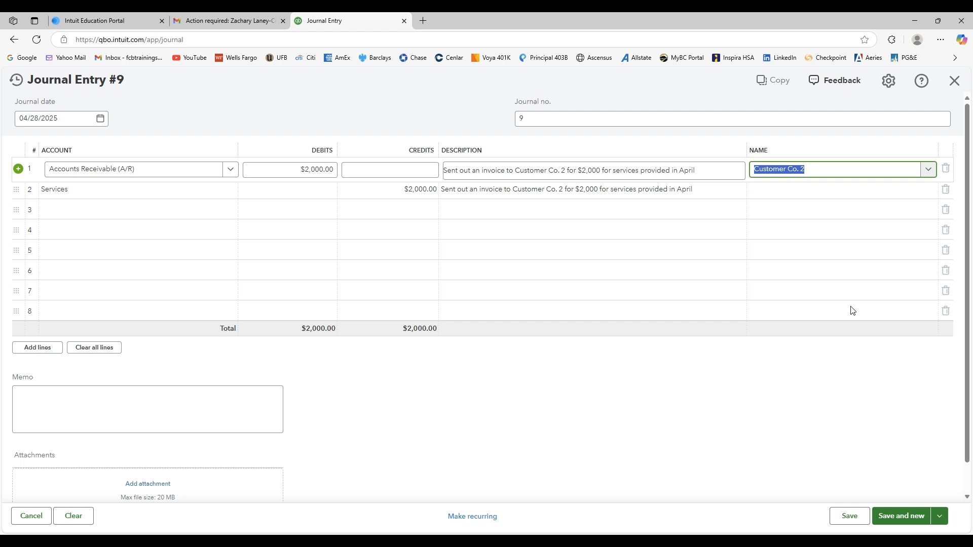
# Save entry 9 and describe line 1 of entry 10 as "Sent out an invoice to Customer Co. 3 for $5,000 for services provided in April".
pyautogui.click(821, 190)
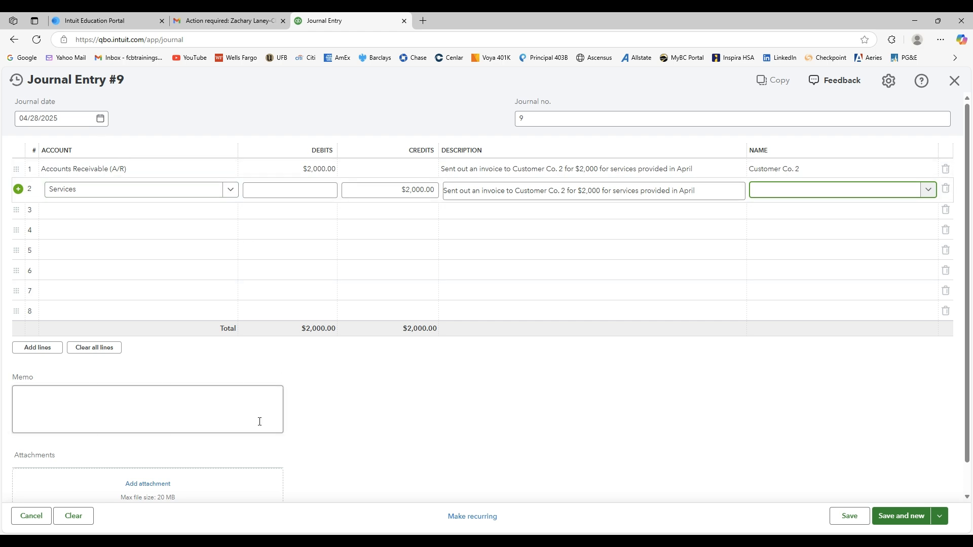
pyautogui.click(902, 516)
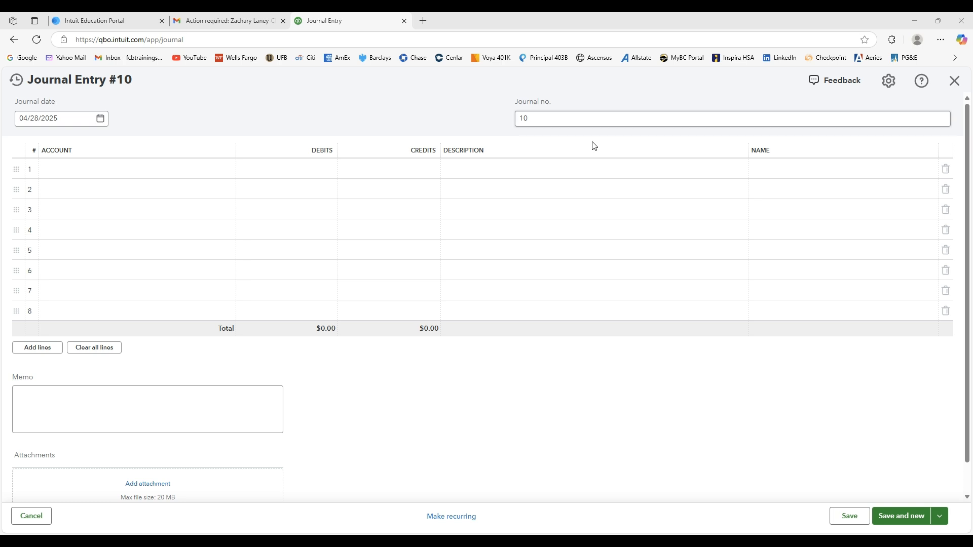
pyautogui.click(472, 171)
pyautogui.write('Sent out an invoice to Customer Co. 3 for $5,000 for services provided in April')
pyautogui.click(506, 408)
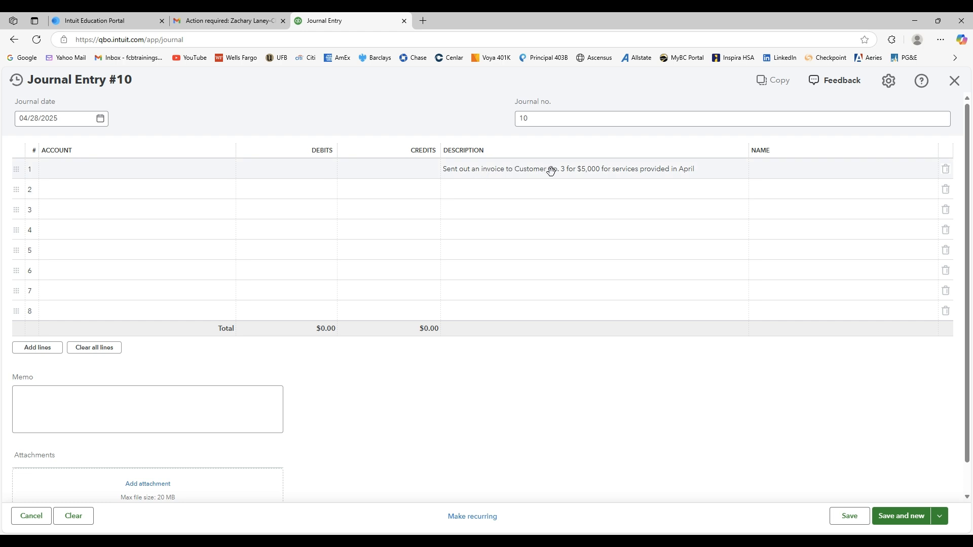
# Add a new customer with the company name "Customer Co. 3" as the name on line 1 of entry 10.
pyautogui.click(823, 179)
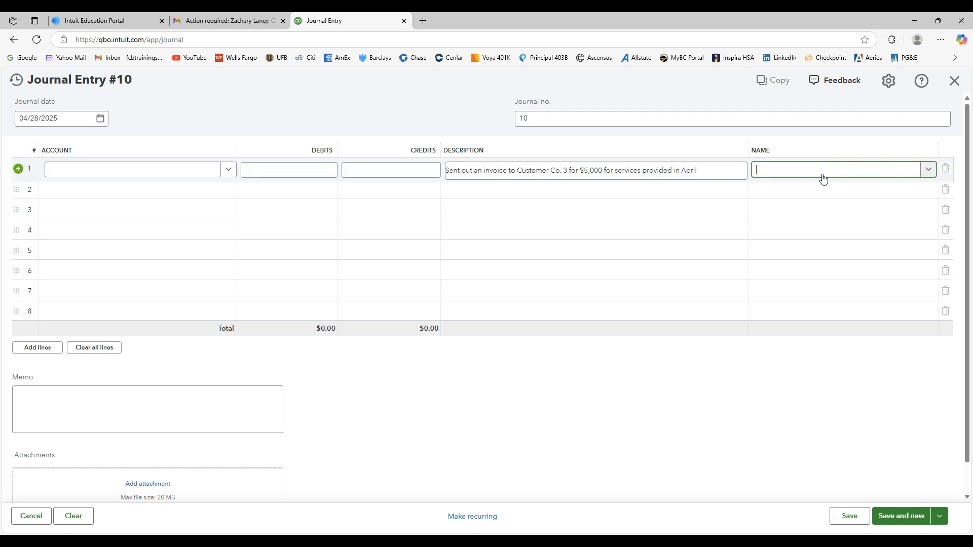
pyautogui.click(928, 171)
pyautogui.click(762, 194)
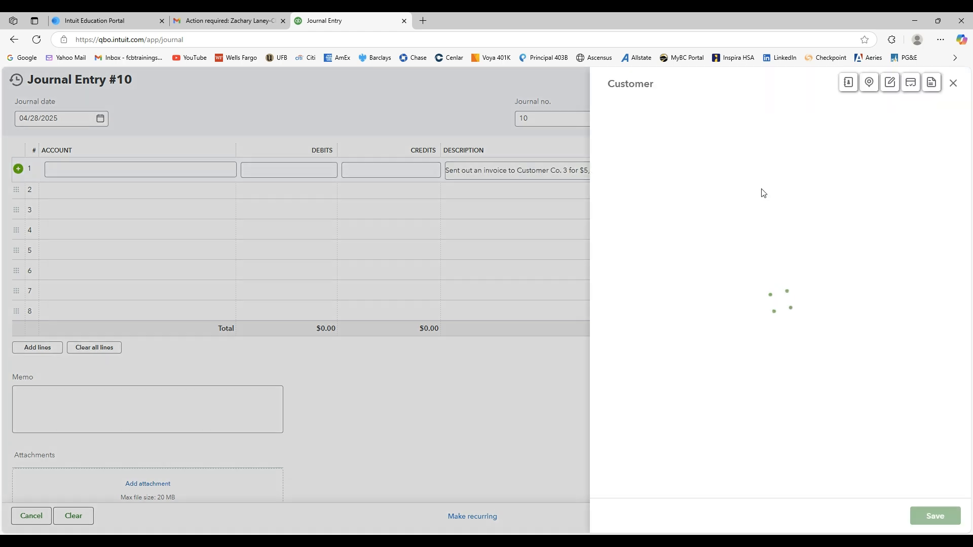
pyautogui.write('Customer Co. 3')
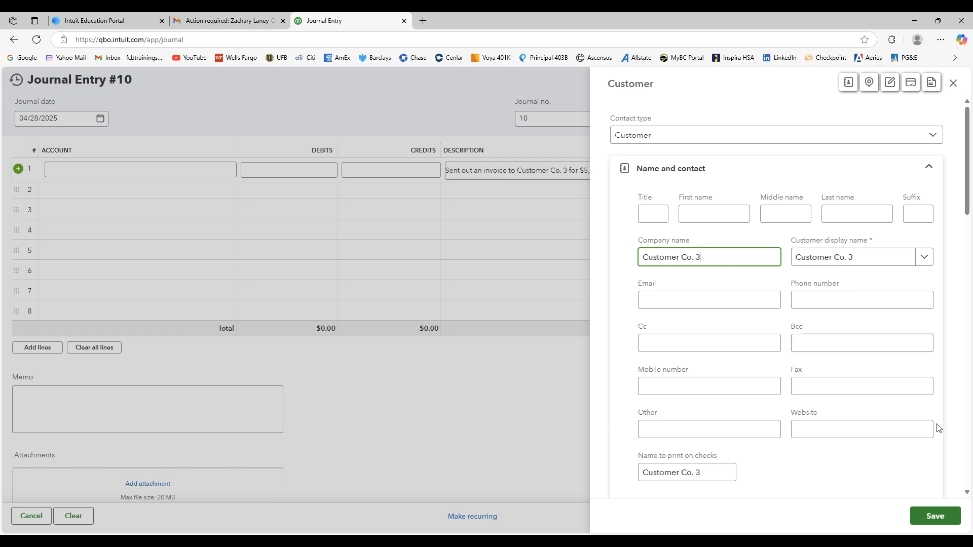
pyautogui.click(935, 516)
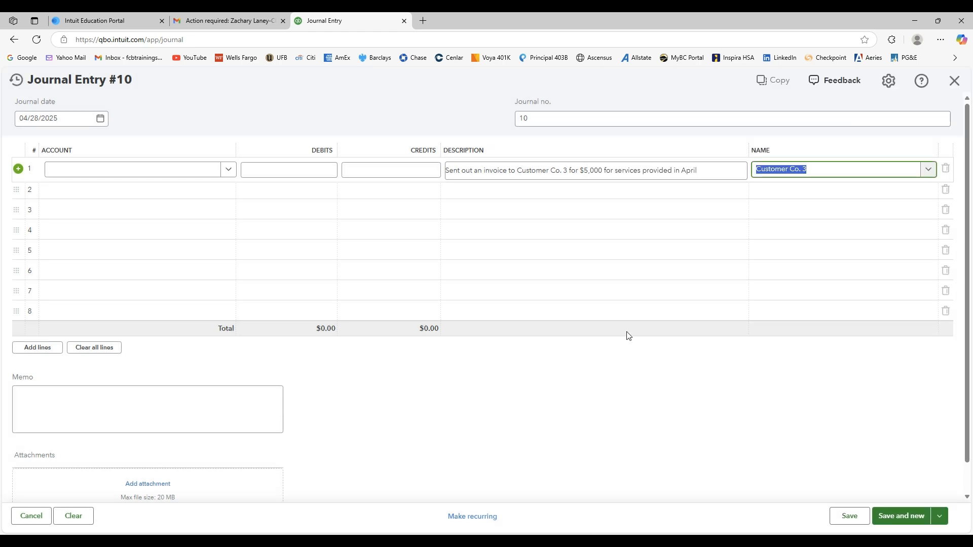
# Assign line 1 of entry 10 to Accounts Receivable (A/R) and line 2 to the Services income account.
pyautogui.click(229, 169)
pyautogui.click(129, 224)
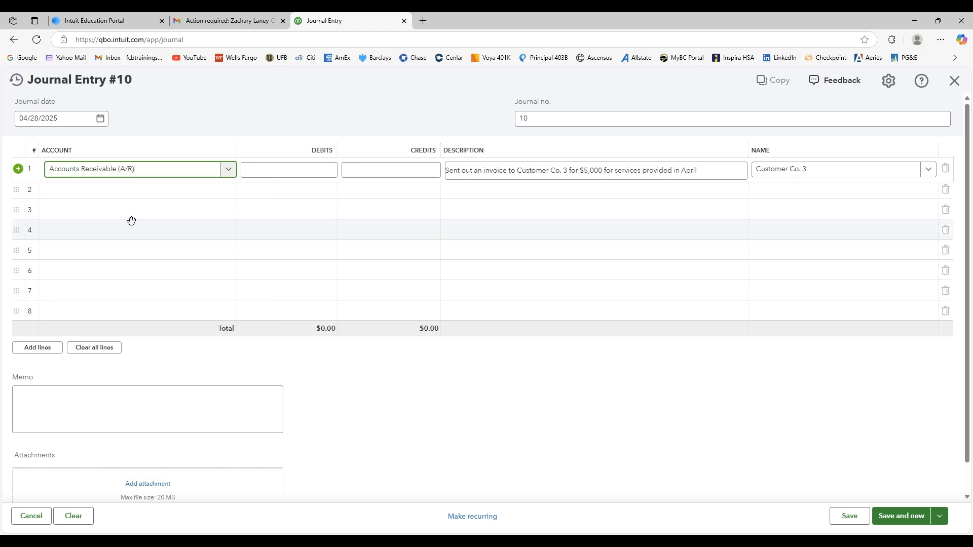
pyautogui.click(161, 197)
pyautogui.write('se')
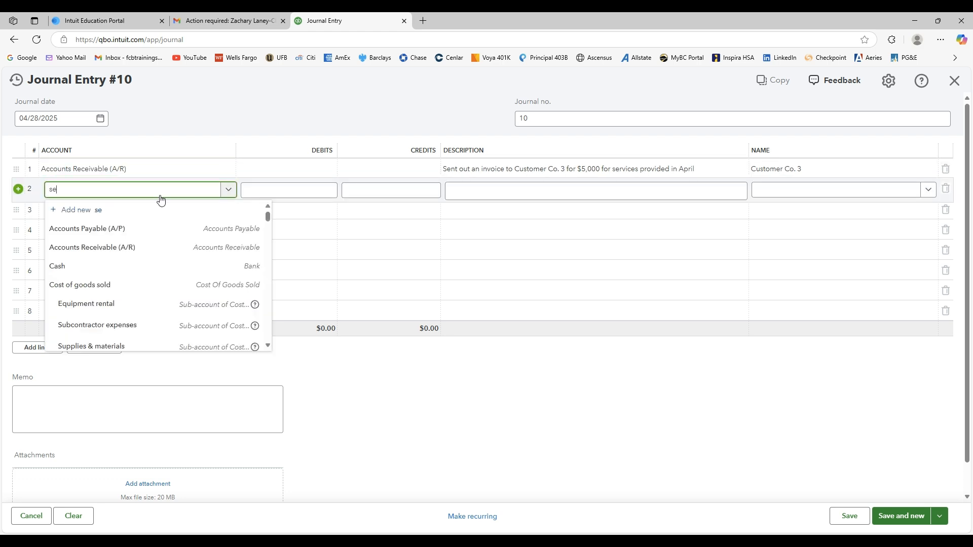
pyautogui.write('r')
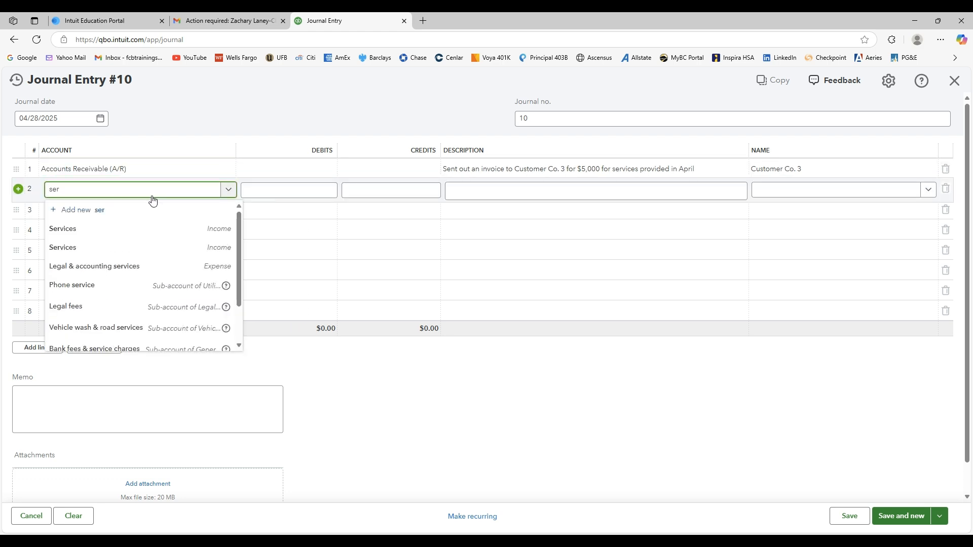
pyautogui.click(99, 229)
# Debit Accounts Receivable $5,000, credit Services $5,000, and save entry 10 to start a new entry.
pyautogui.click(307, 169)
pyautogui.write('500')
pyautogui.click(400, 190)
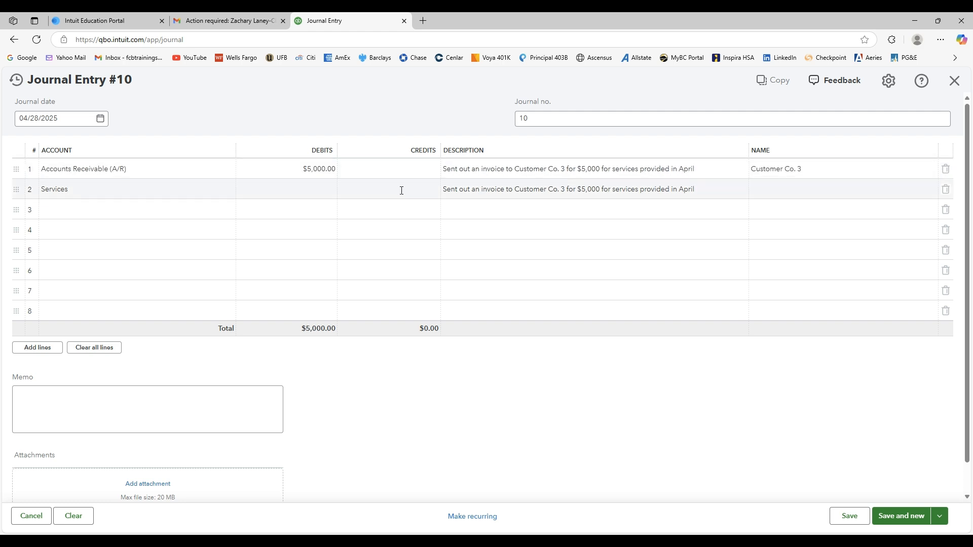
pyautogui.write('5000')
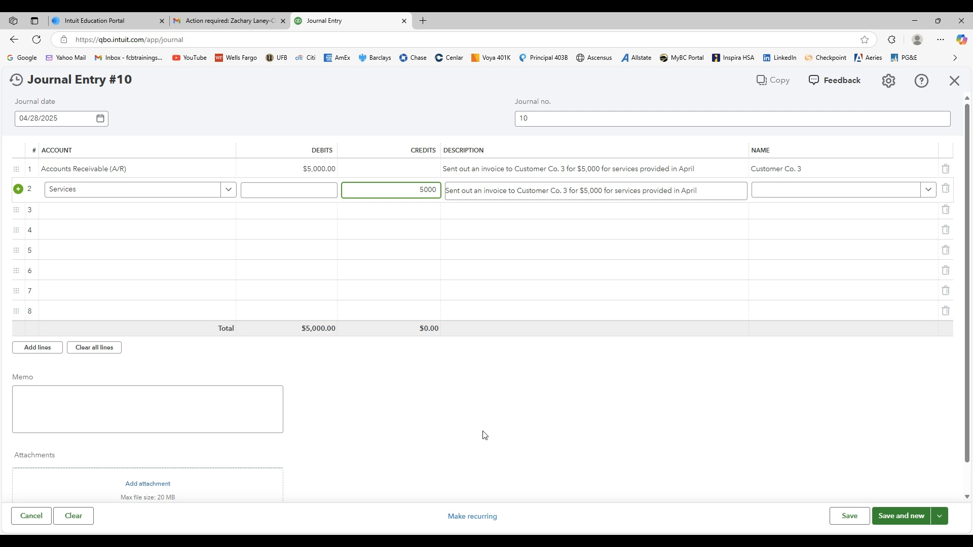
pyautogui.click(532, 427)
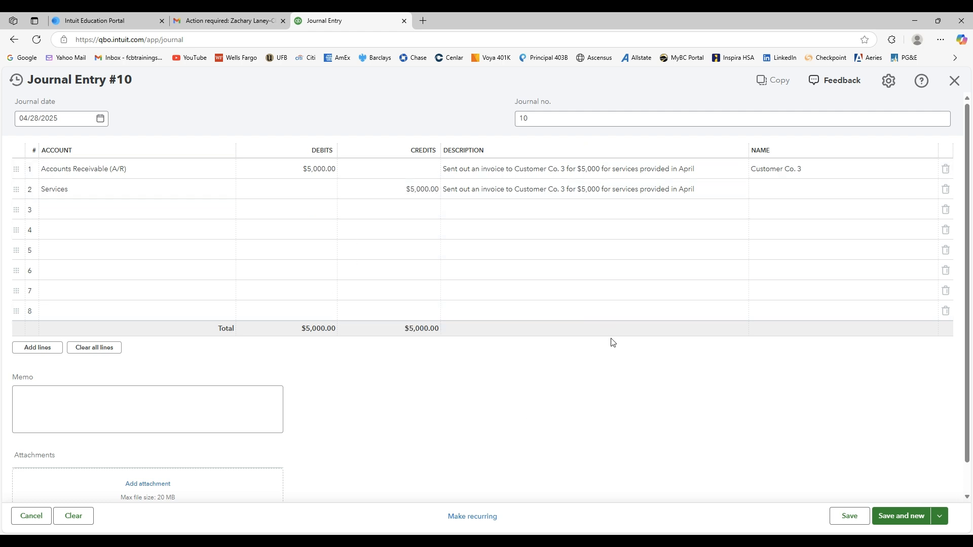
pyautogui.click(902, 517)
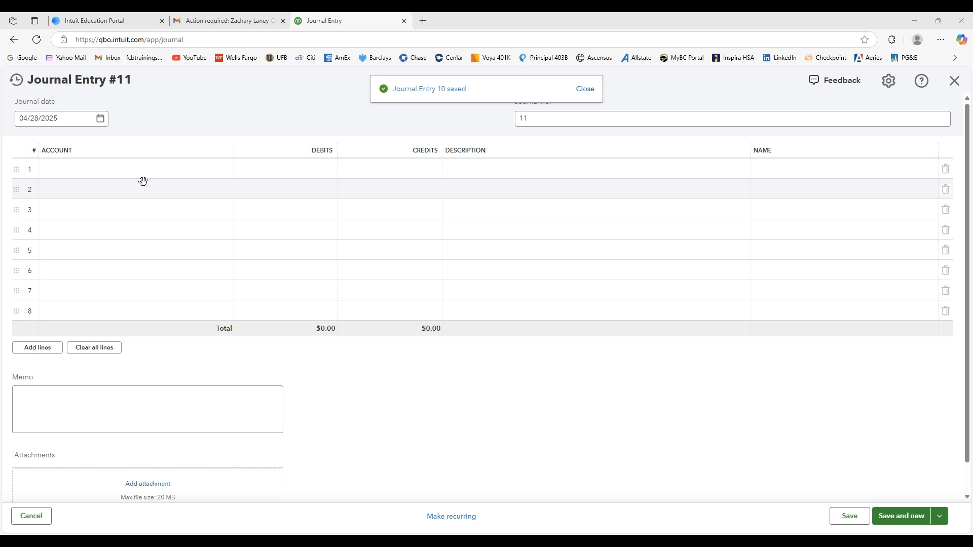
# Date entry 11 04/29/2025 and describe line 1 as "Received a $200 bill for internet and phone services from Comcast to be paid next month".
pyautogui.click(102, 114)
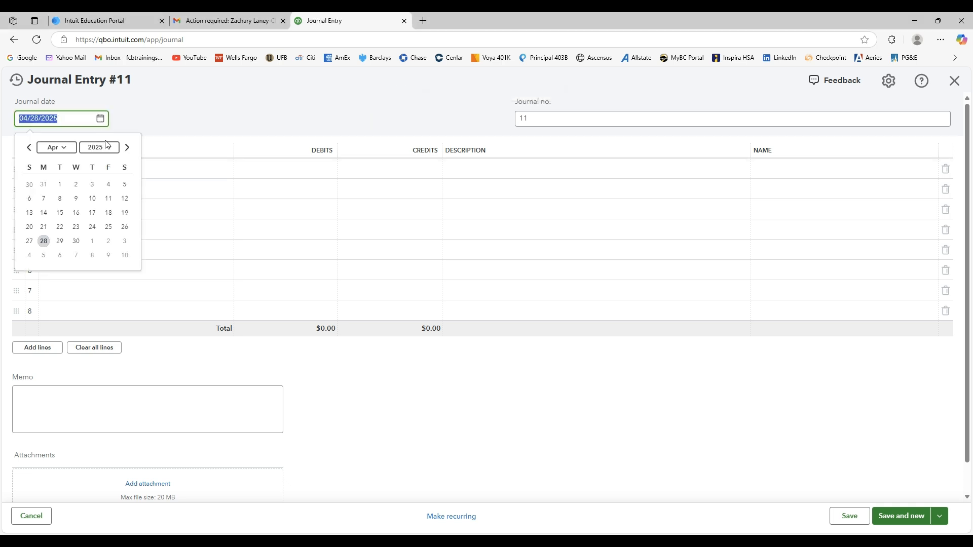
pyautogui.click(60, 241)
pyautogui.click(563, 415)
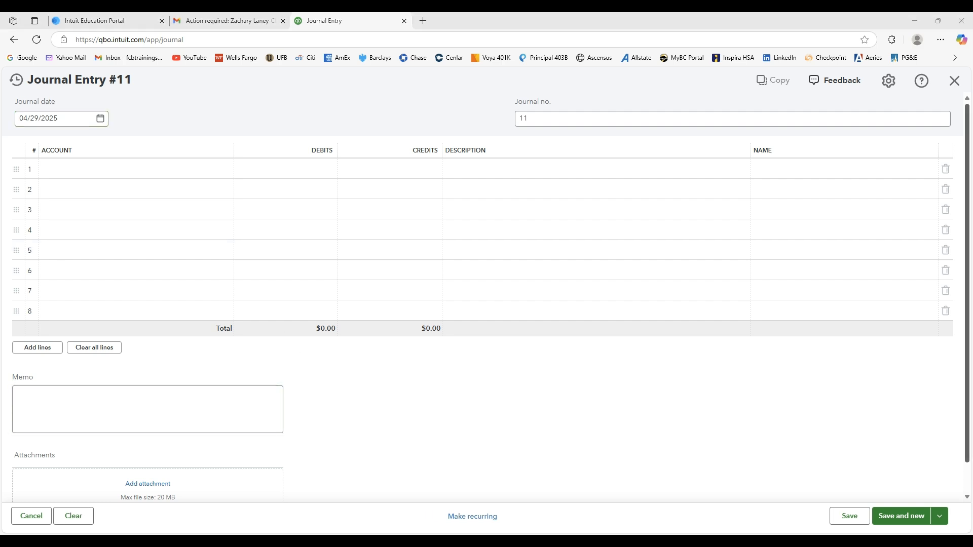
pyautogui.click(512, 168)
pyautogui.write('Received a $200 bill for internet and phone services from Comcast to be paid next month')
pyautogui.click(446, 421)
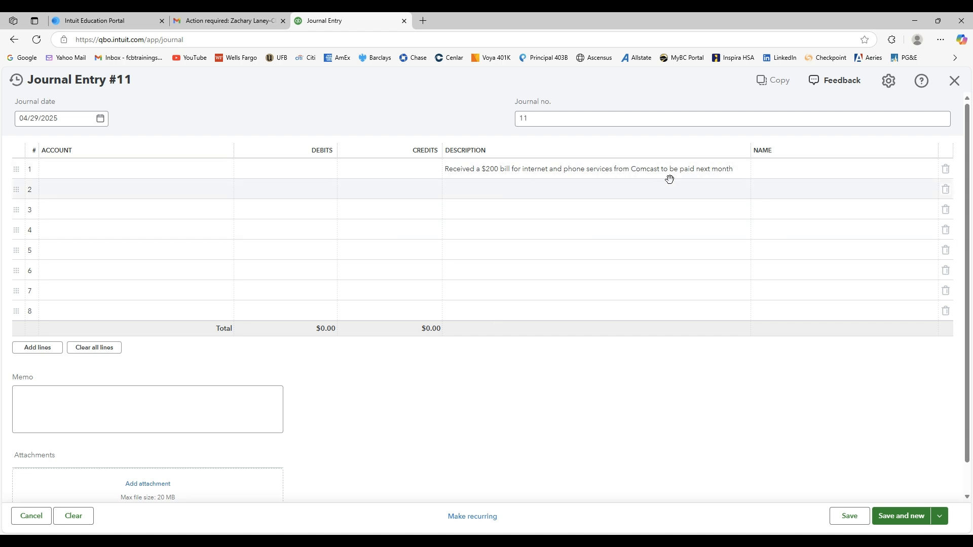
# Debit the Internet & TV services utilities account $200 on line 1 and credit Accounts Payable (A/P) $200 on line 2.
pyautogui.click(174, 172)
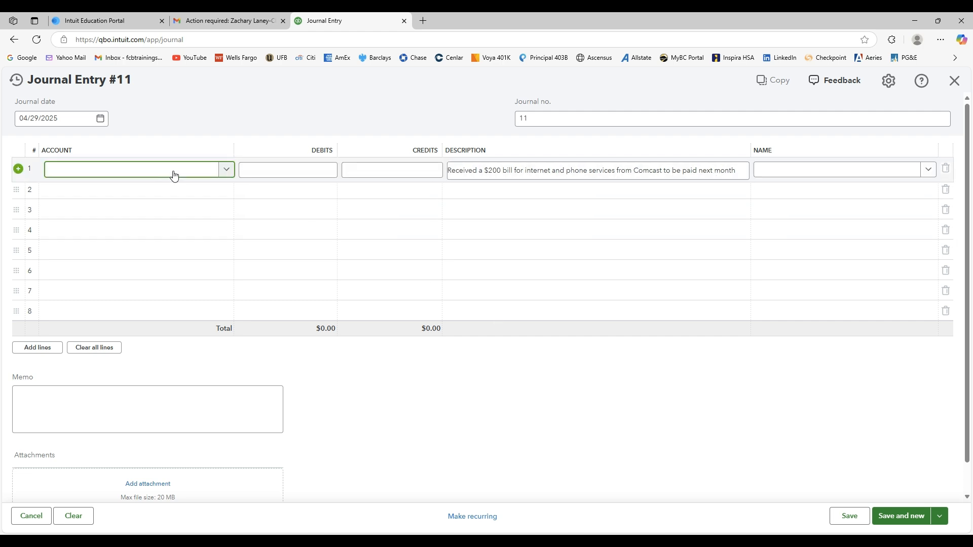
pyautogui.write('intern')
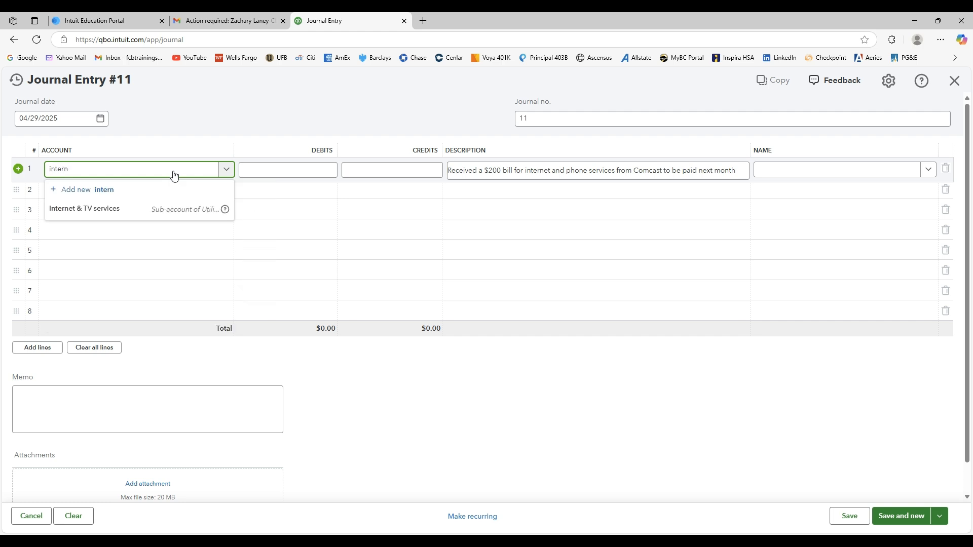
pyautogui.click(90, 211)
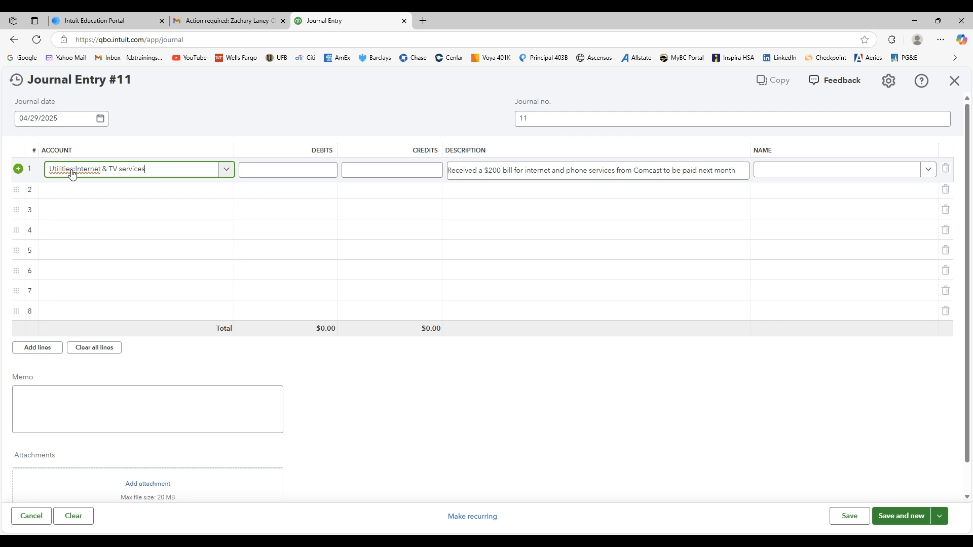
pyautogui.click(299, 169)
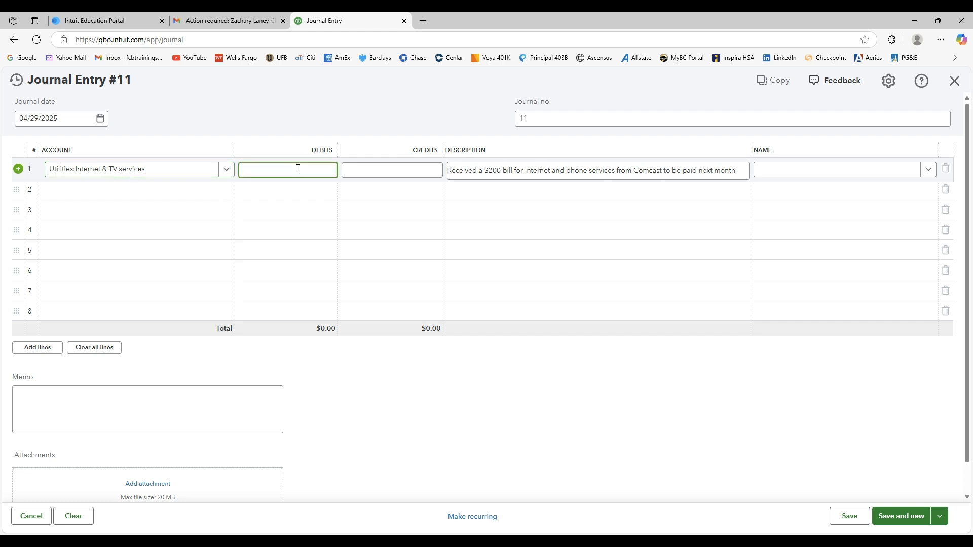
pyautogui.press('Tab')
pyautogui.press('Tab')
pyautogui.press('Tab')
pyautogui.press('Tab')
pyautogui.press('Tab')
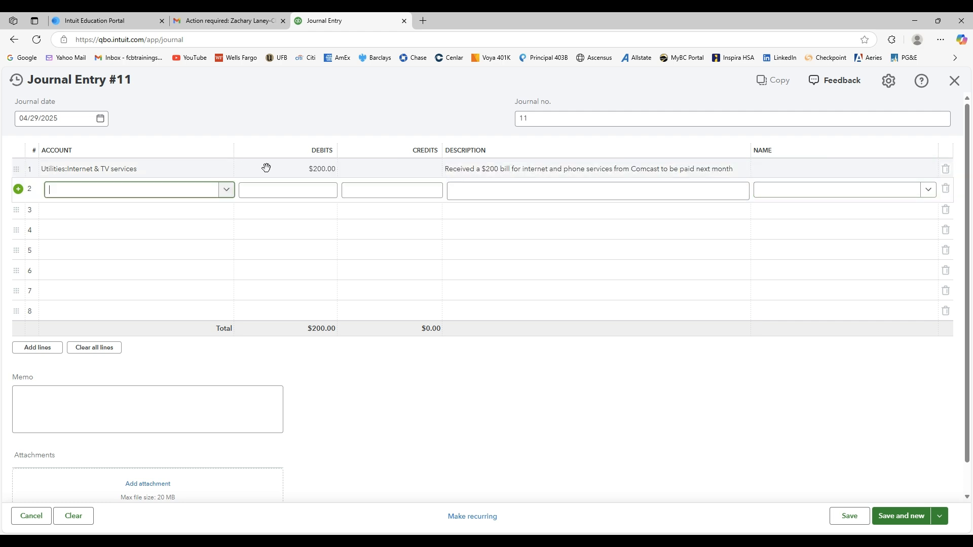
pyautogui.click(226, 190)
pyautogui.click(164, 221)
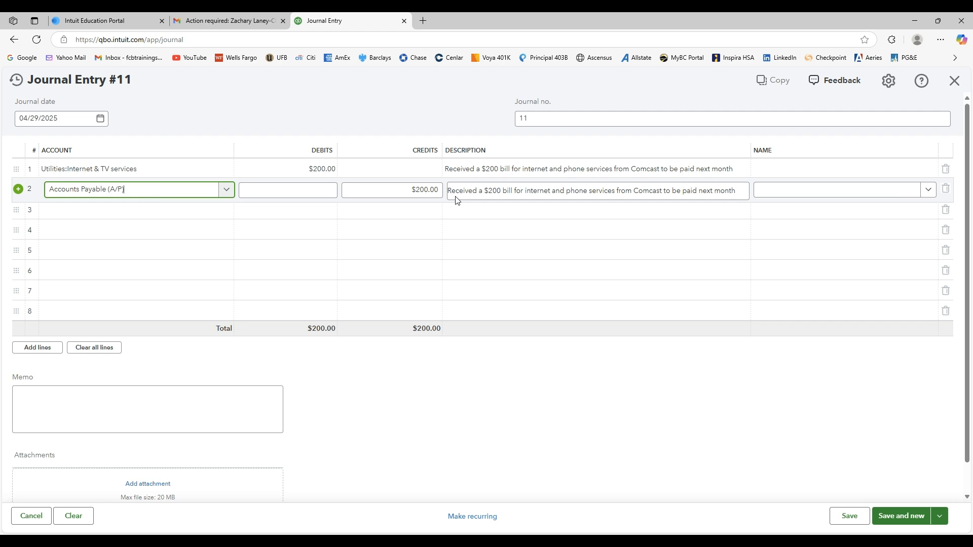
# Add a new contact of type Vendor with the company name "Comcast" as the name on the Accounts Payable line.
pyautogui.click(929, 190)
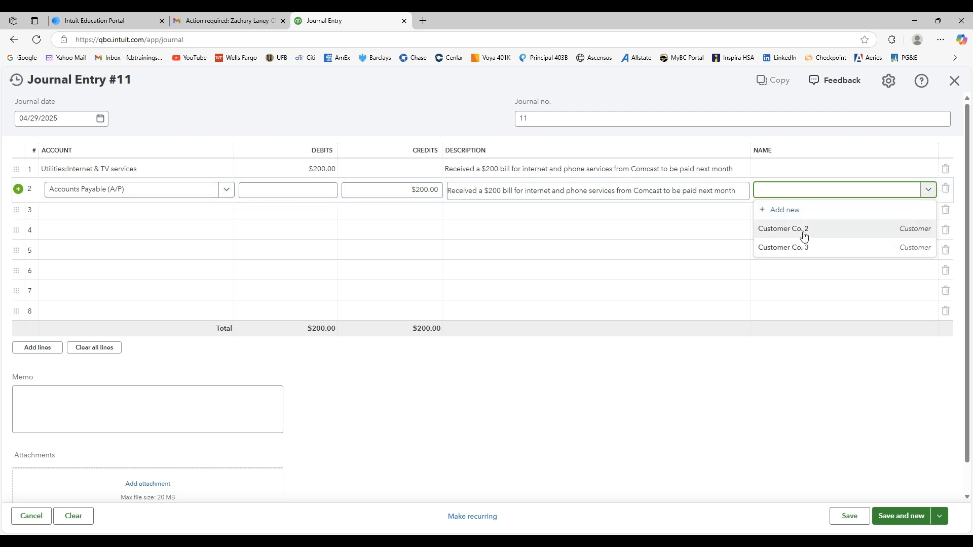
pyautogui.click(766, 213)
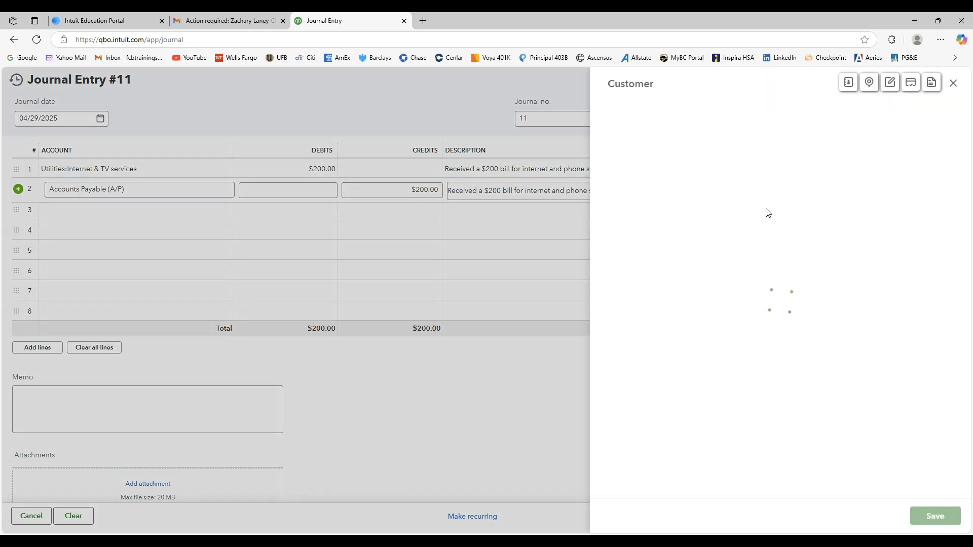
pyautogui.click(678, 142)
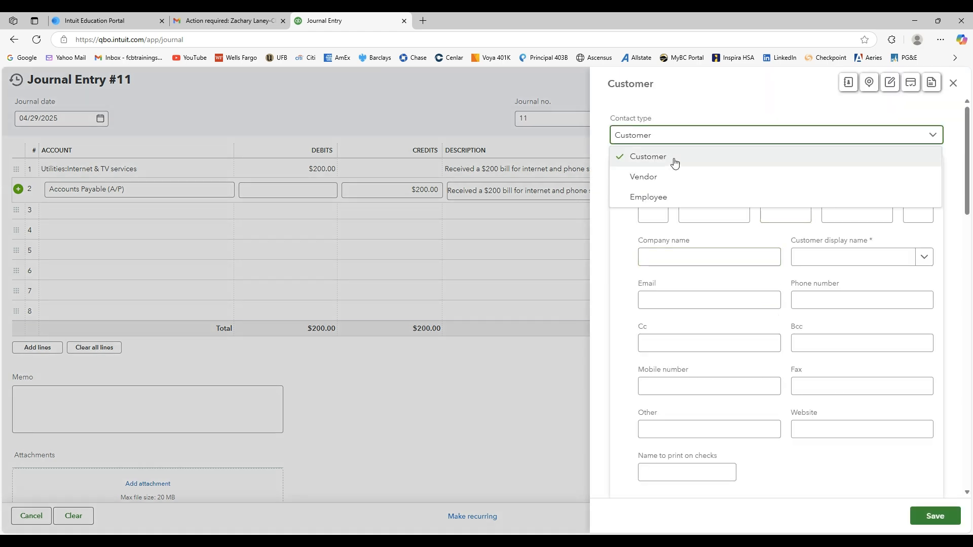
pyautogui.click(673, 182)
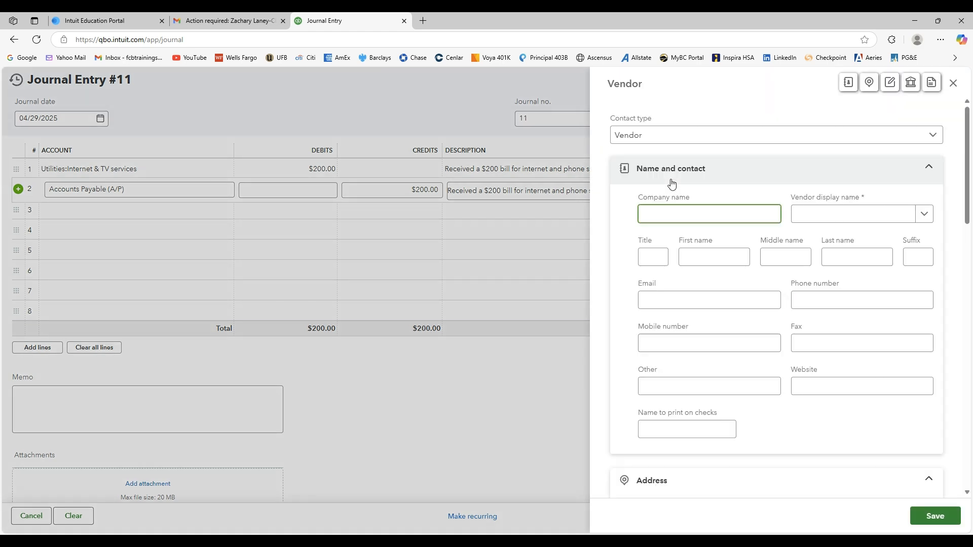
pyautogui.click(704, 142)
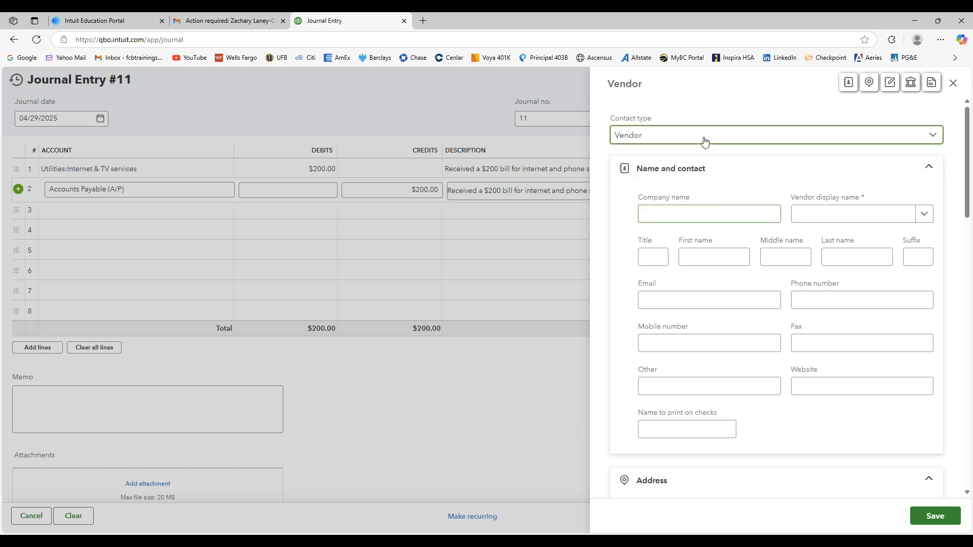
pyautogui.click(681, 176)
pyautogui.click(698, 213)
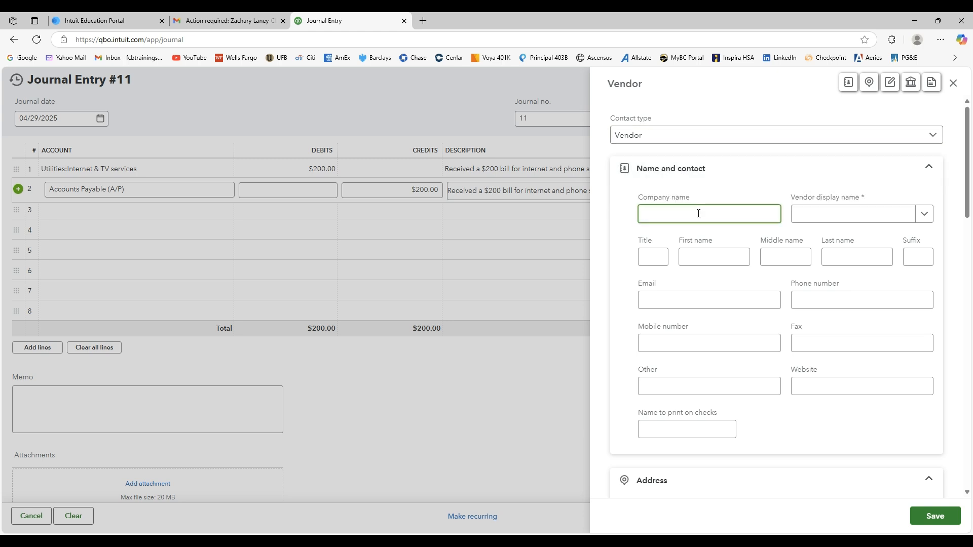
pyautogui.write('Comcast')
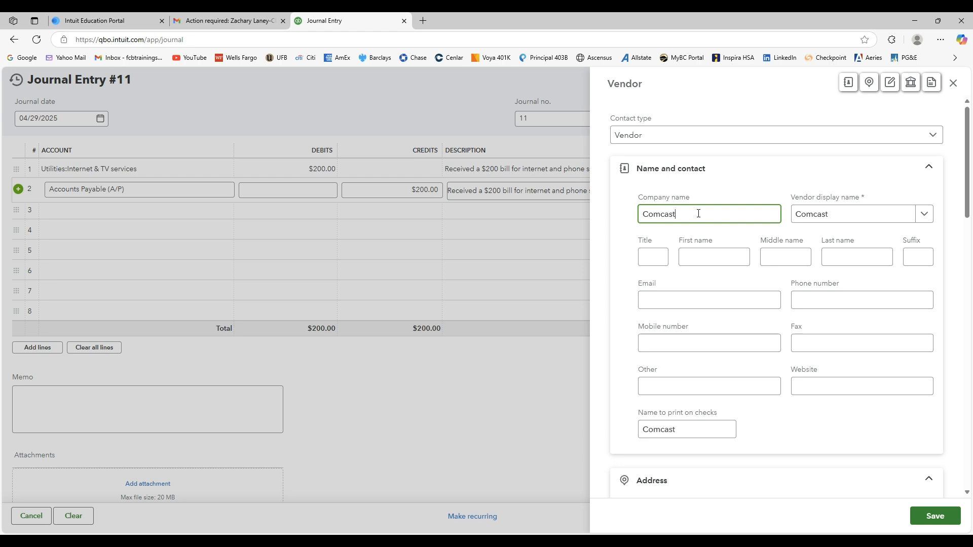
pyautogui.click(880, 432)
pyautogui.click(936, 517)
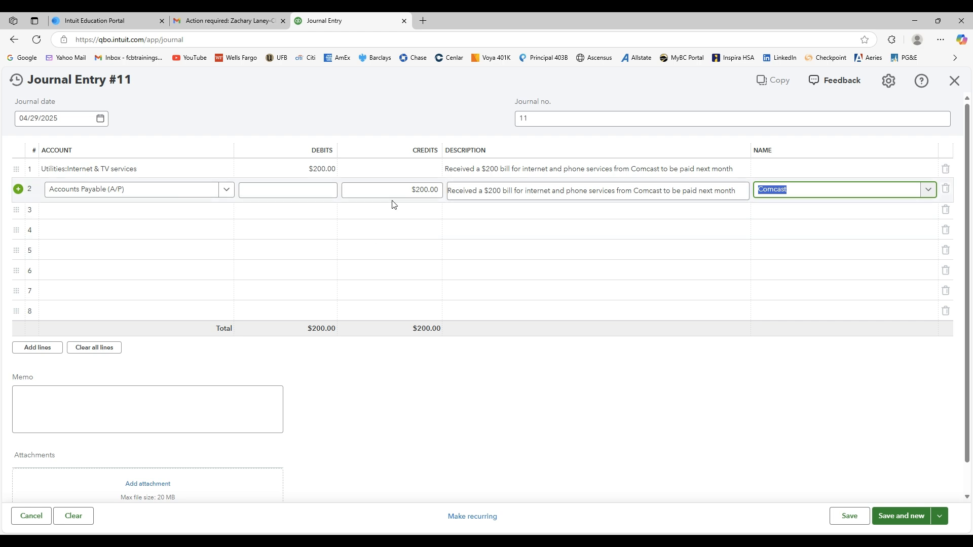
# Save entry 11 and describe line 1 of entry 12 as "Received a $400 bill for electricity for April's PG&E bill".
pyautogui.click(682, 397)
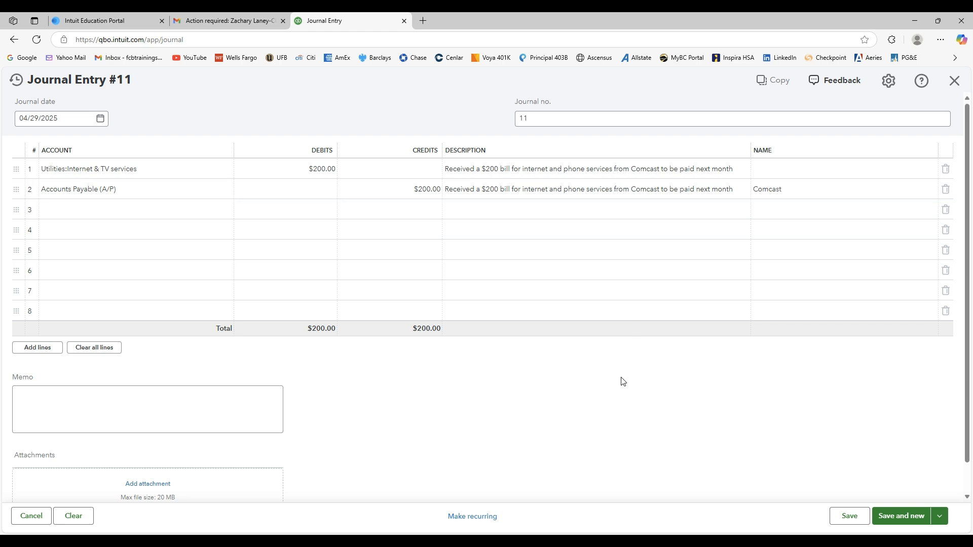
pyautogui.click(896, 516)
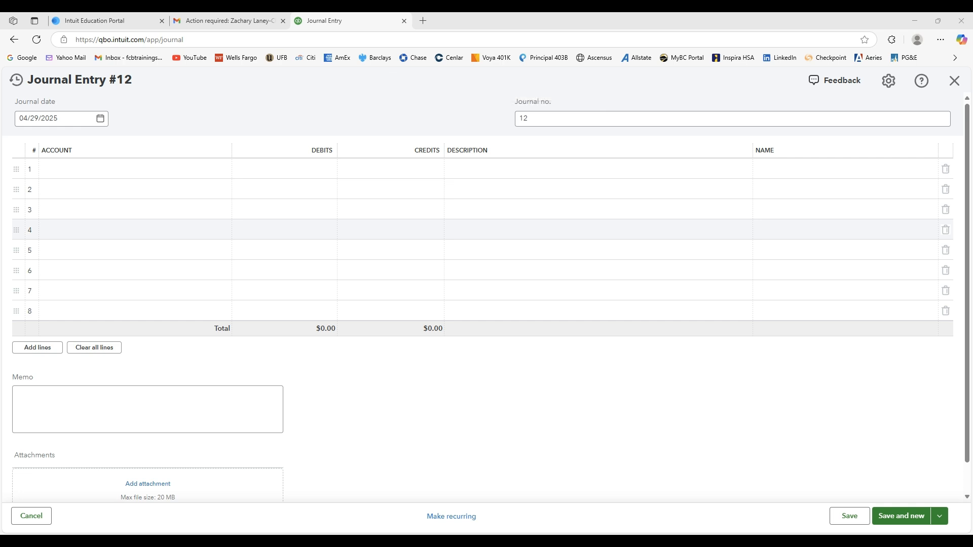
pyautogui.click(536, 167)
pyautogui.write("Received a $400 bill for electricity for April's PG&E bill")
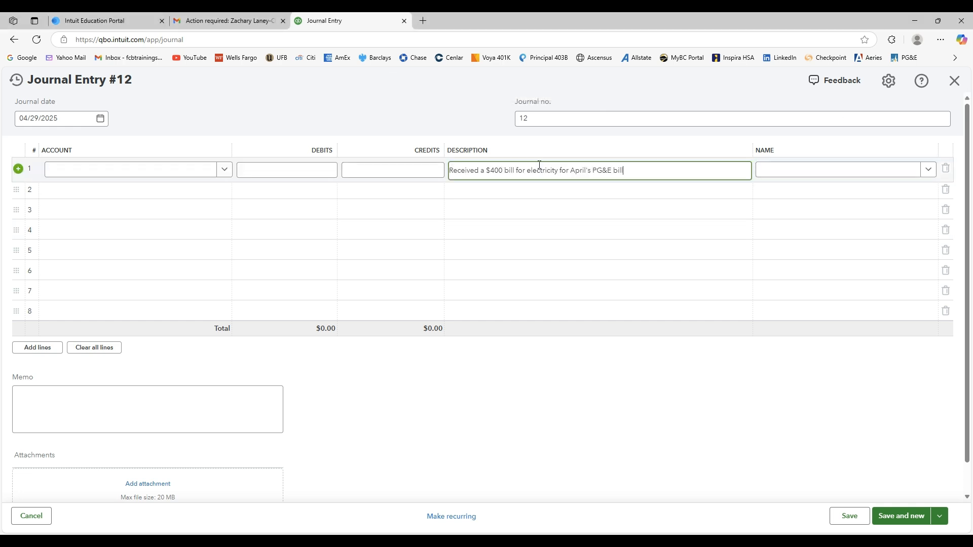
pyautogui.click(687, 196)
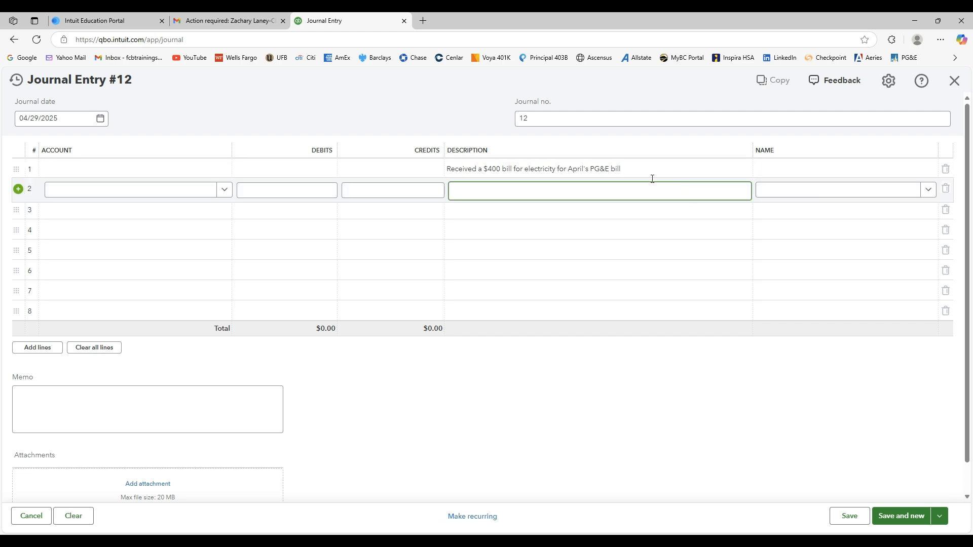
# Debit the Electricity utilities account $400 on line 1 of entry 12 and credit Accounts Payable (A/P) $400 on line 2.
pyautogui.click(188, 171)
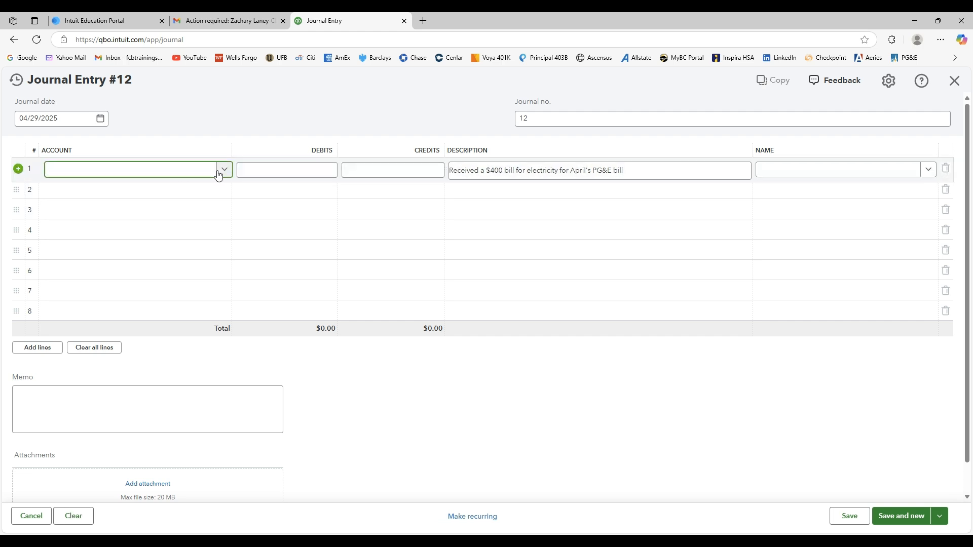
pyautogui.click(226, 171)
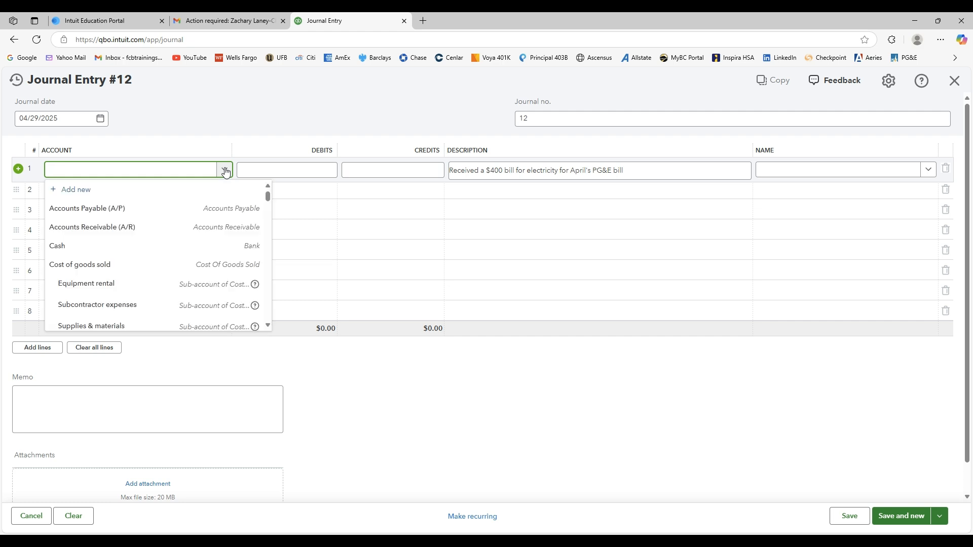
pyautogui.write('elec')
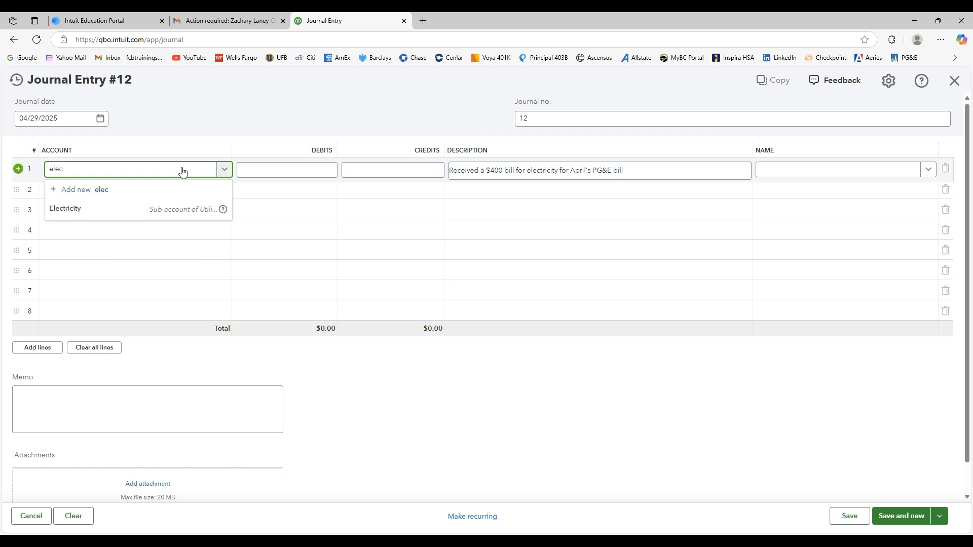
pyautogui.click(78, 213)
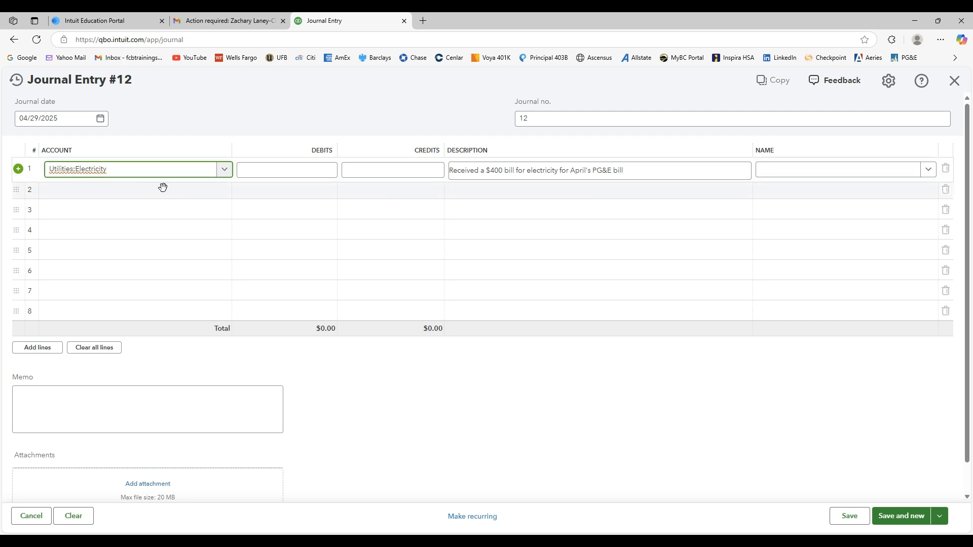
pyautogui.click(293, 171)
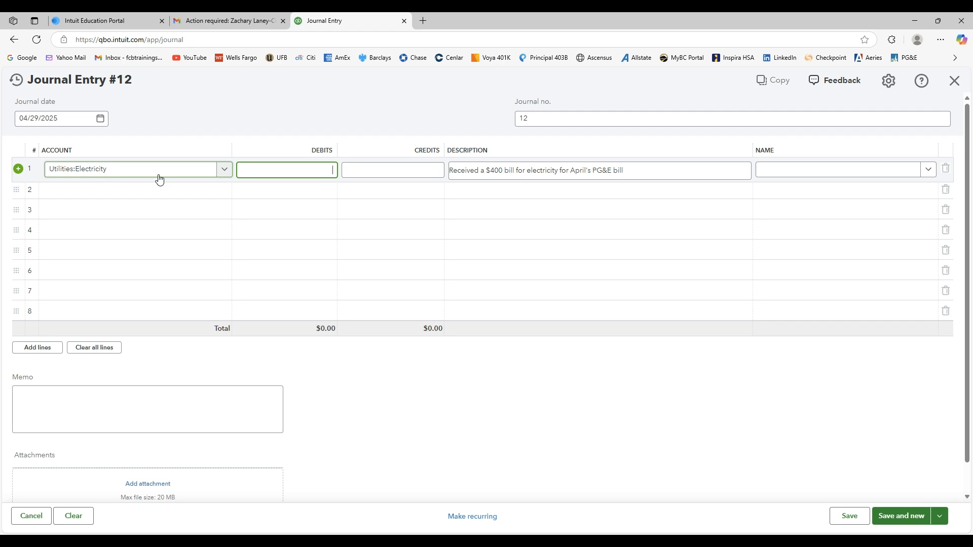
pyautogui.write('400')
pyautogui.click(205, 187)
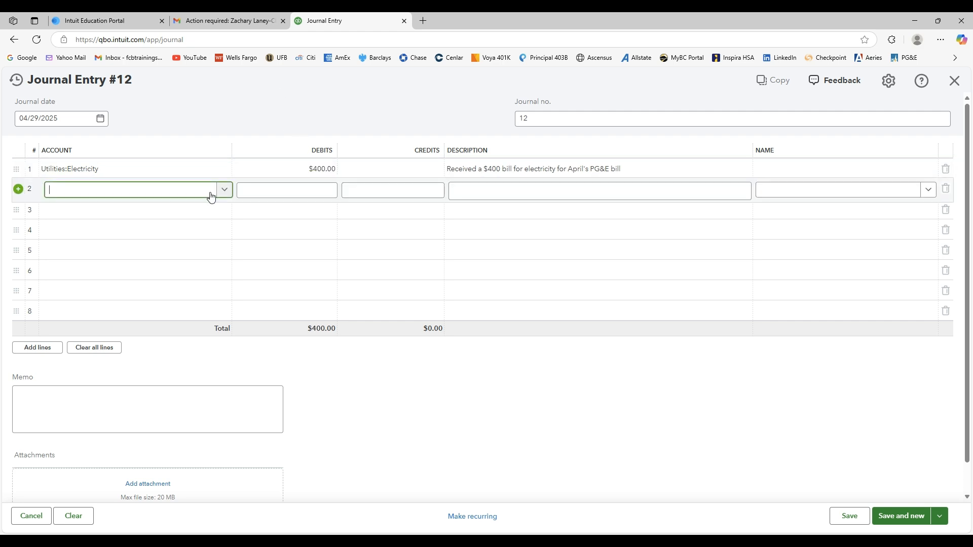
pyautogui.click(221, 193)
pyautogui.click(160, 237)
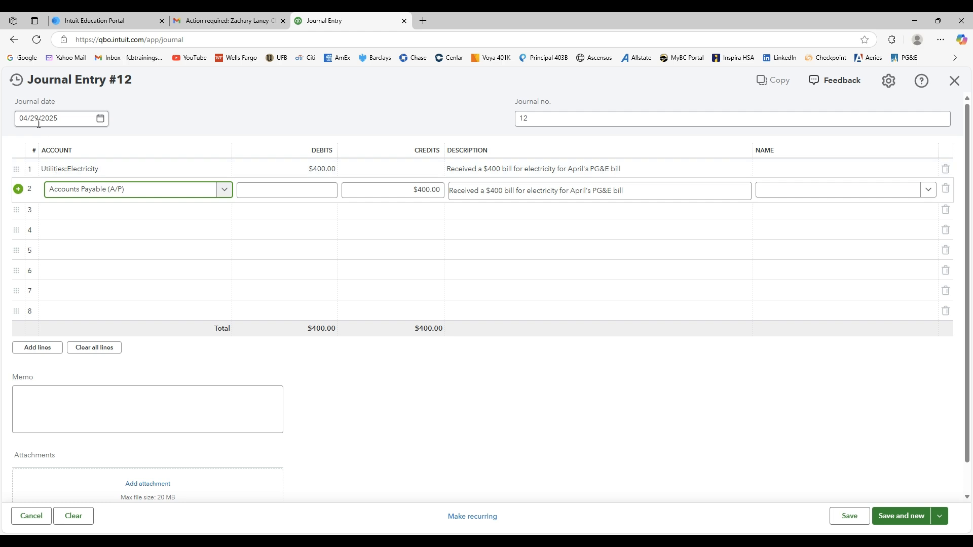
# Add a new Vendor contact with the company name "PG&E" as the name on the Accounts Payable line and save entry 12.
pyautogui.click(929, 191)
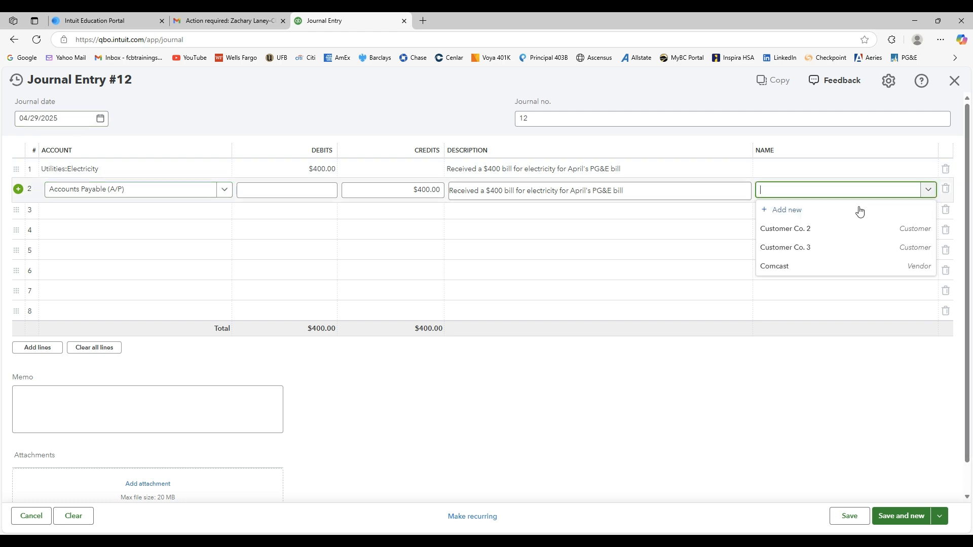
pyautogui.click(764, 211)
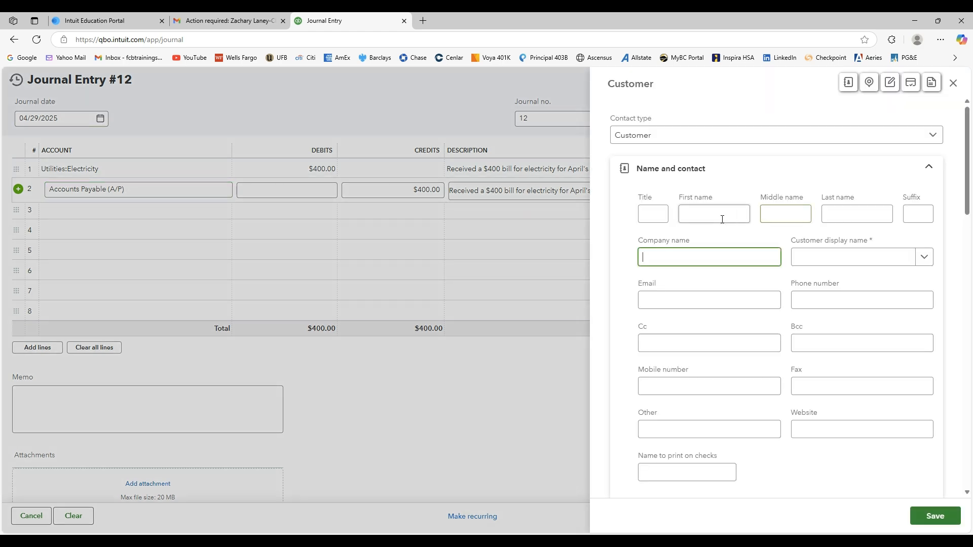
pyautogui.click(643, 134)
pyautogui.click(646, 176)
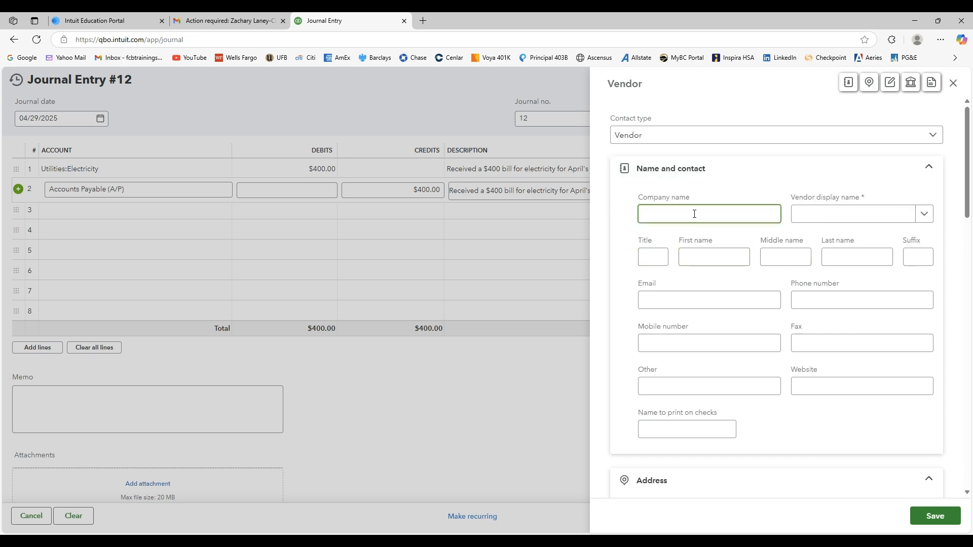
pyautogui.write('PG&E')
pyautogui.click(935, 516)
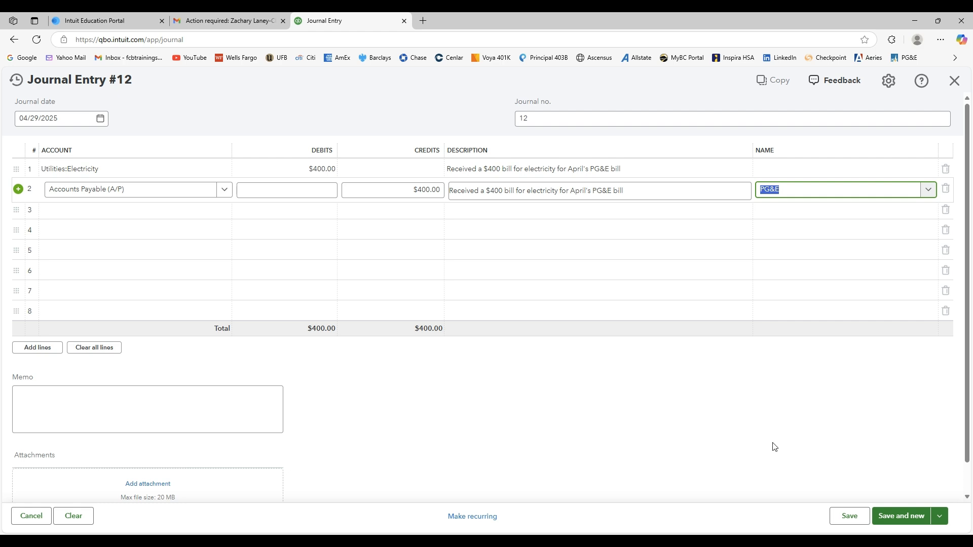
pyautogui.click(897, 516)
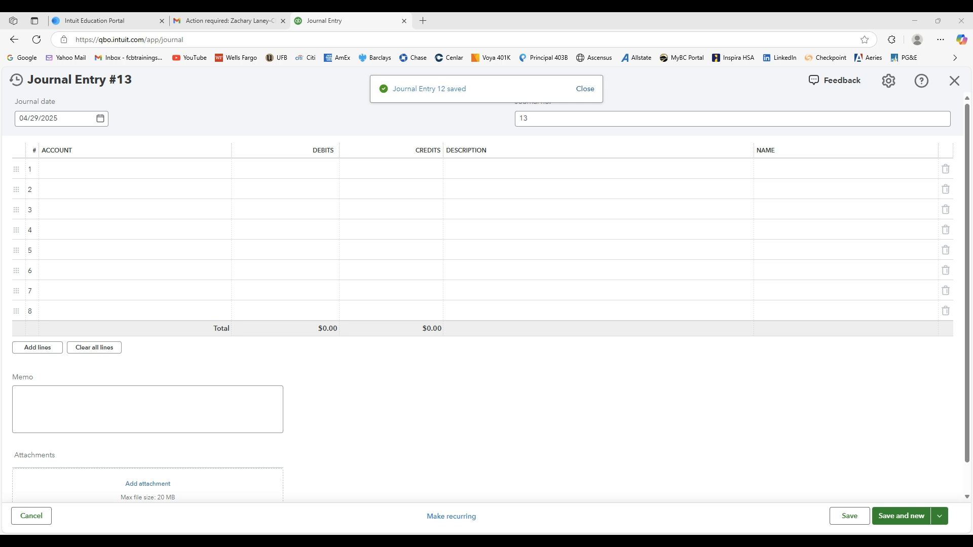
# Describe line 1 of entry 13 as "Withdrew $3,000 cash for personal use" and date the entry 04/30/2025.
pyautogui.click(527, 171)
pyautogui.hotkey('ctrl', 'v')
pyautogui.click(463, 408)
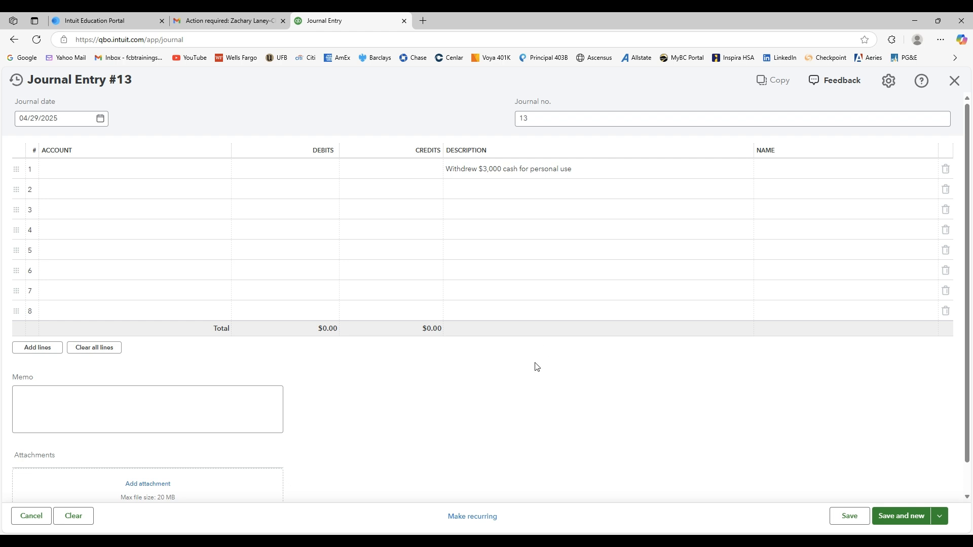
pyautogui.click(102, 123)
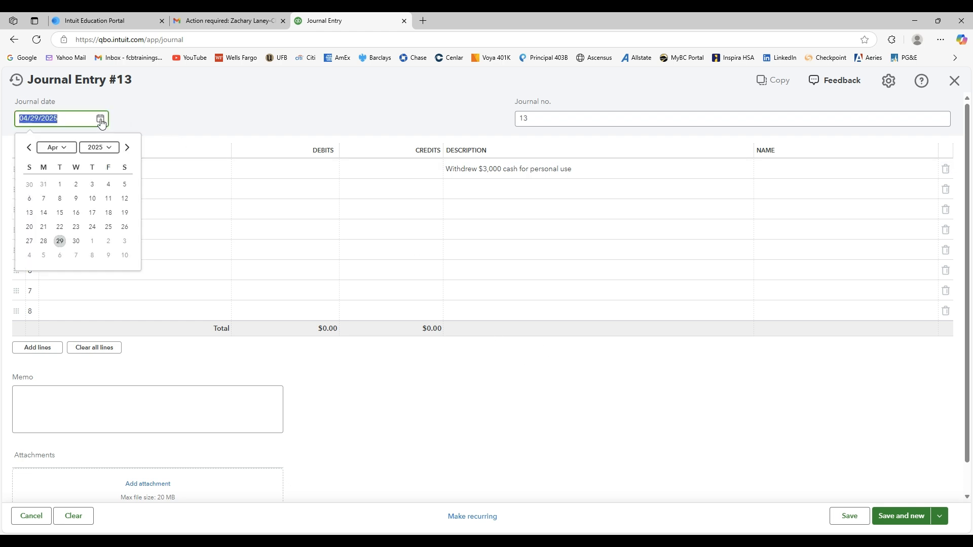
pyautogui.click(76, 240)
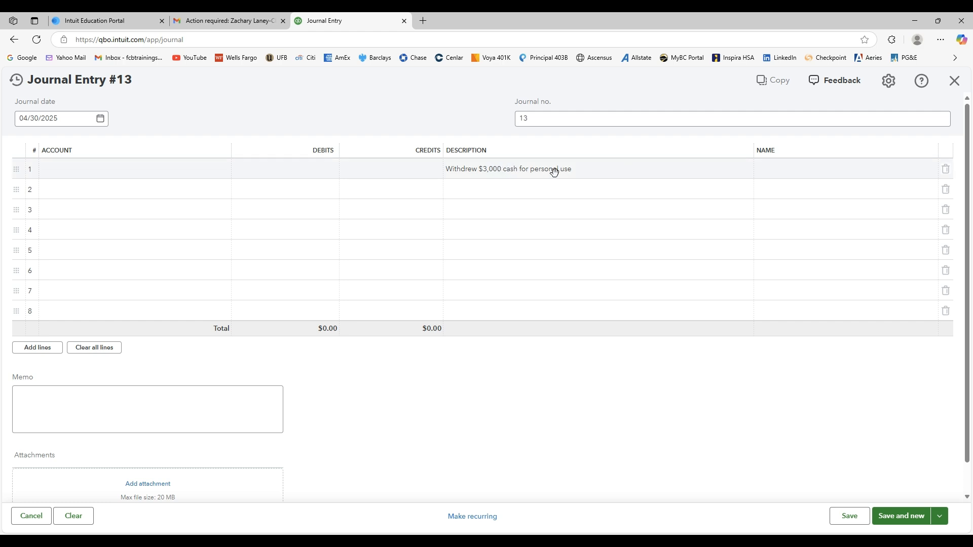
# Save entry 13 with a $3,000 debit to Owner draws on line 1 and a $3,000 credit to Cash on line 2.
pyautogui.click(139, 175)
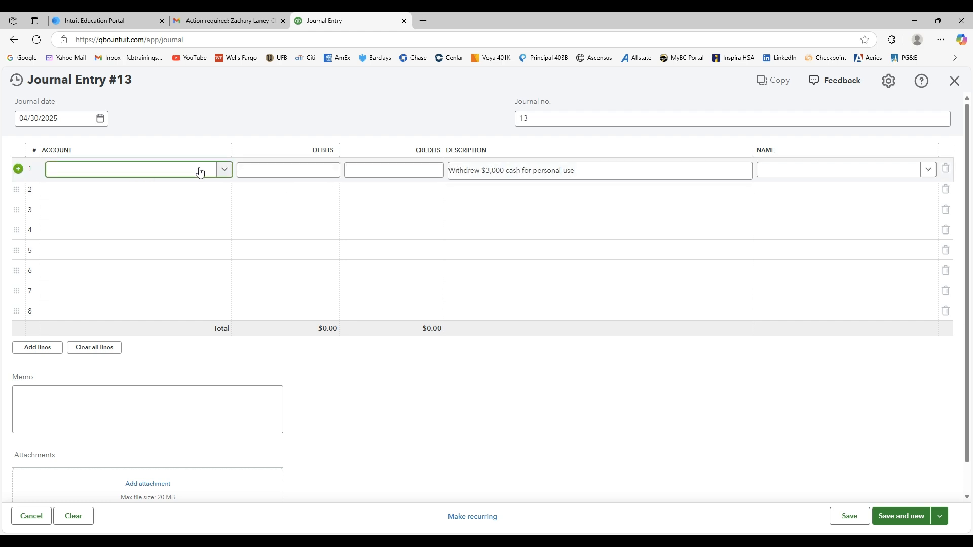
pyautogui.write('own')
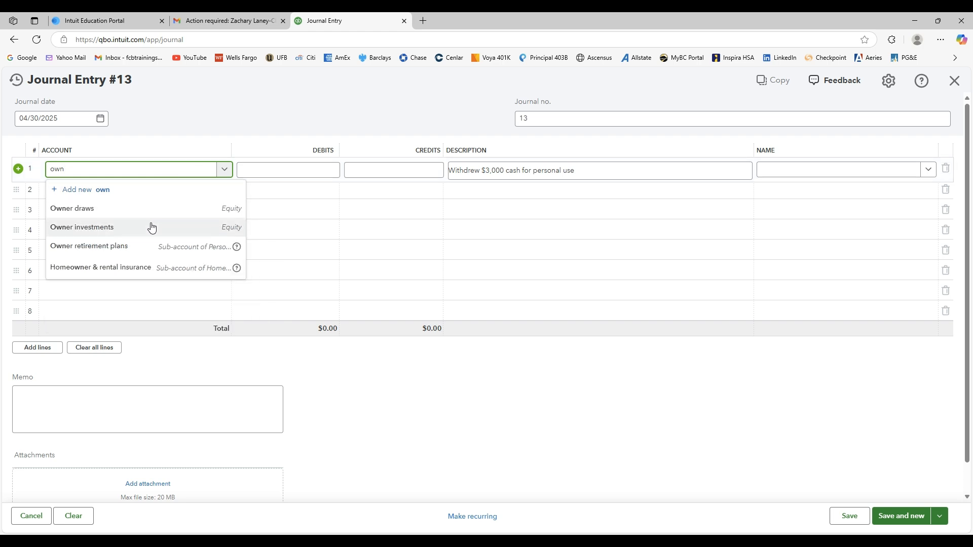
pyautogui.click(104, 215)
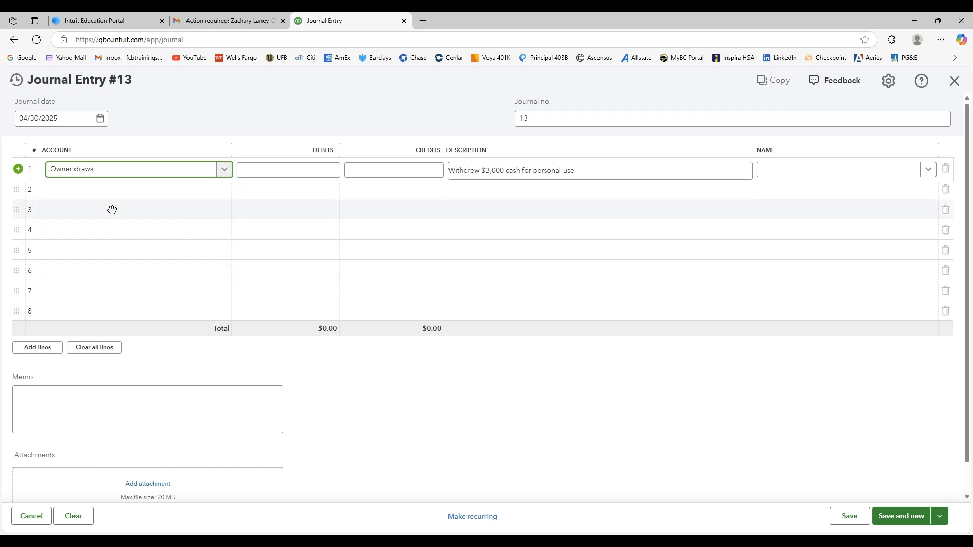
pyautogui.click(295, 172)
pyautogui.write('3000')
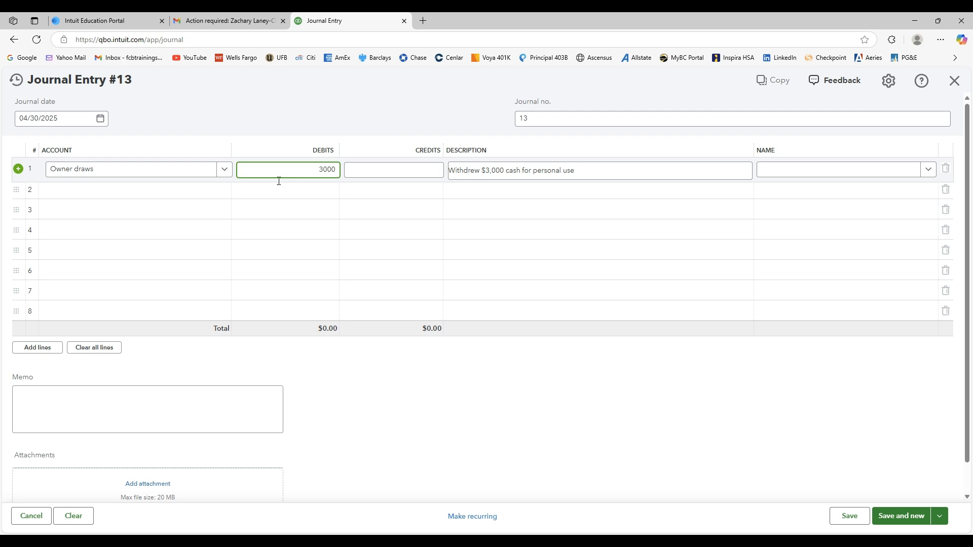
pyautogui.click(190, 193)
pyautogui.click(223, 194)
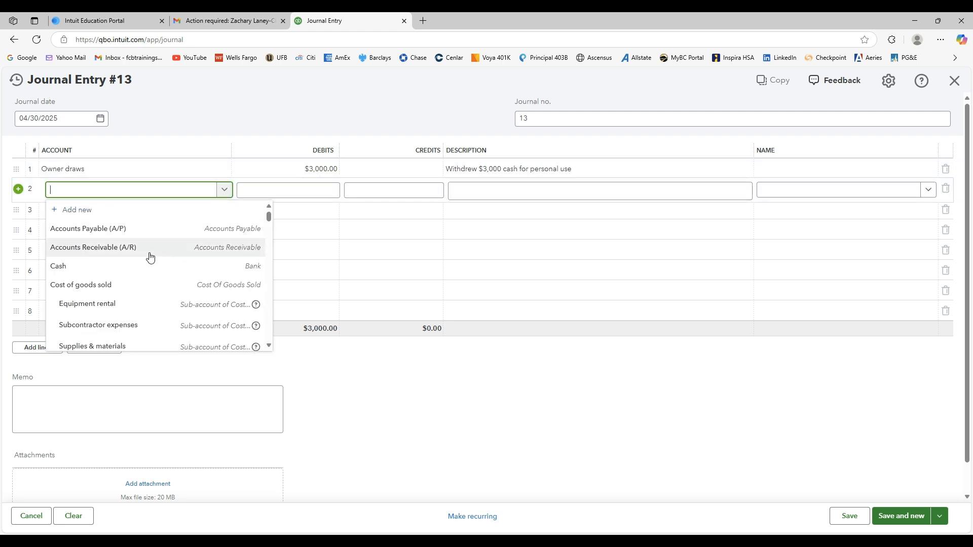
pyautogui.click(147, 263)
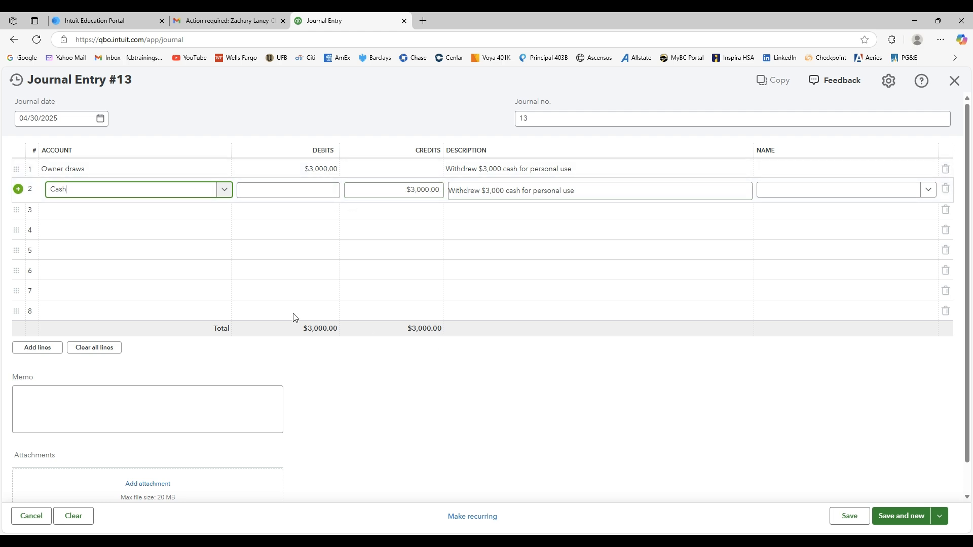
pyautogui.click(902, 515)
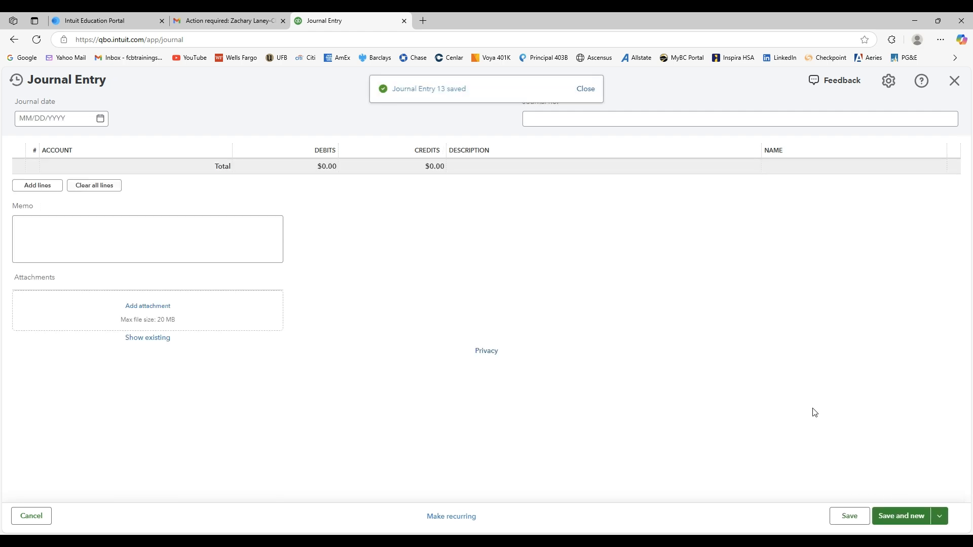
pyautogui.click(586, 94)
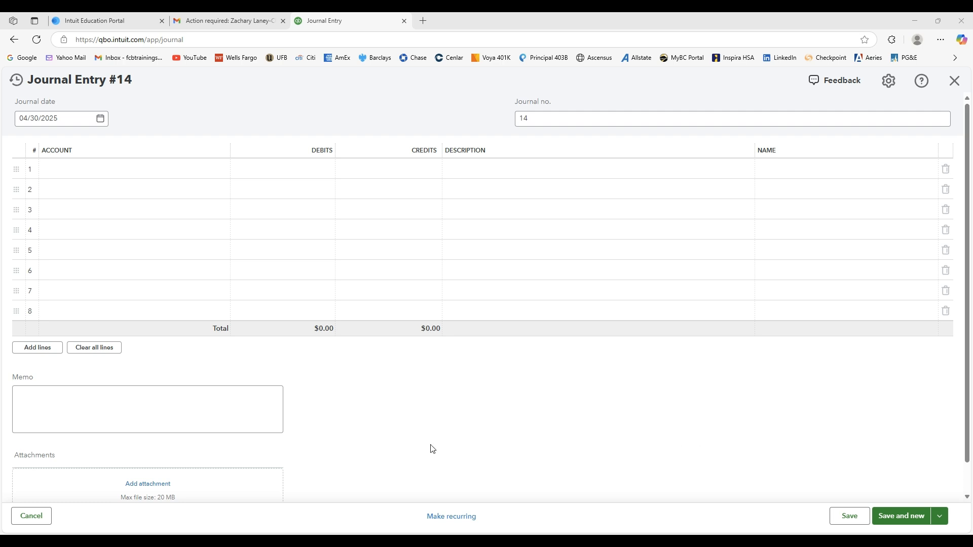
# Assign the Depreciation account to line 1 of entry 14 and describe the line as "Monthly depreciation expense".
pyautogui.click(198, 170)
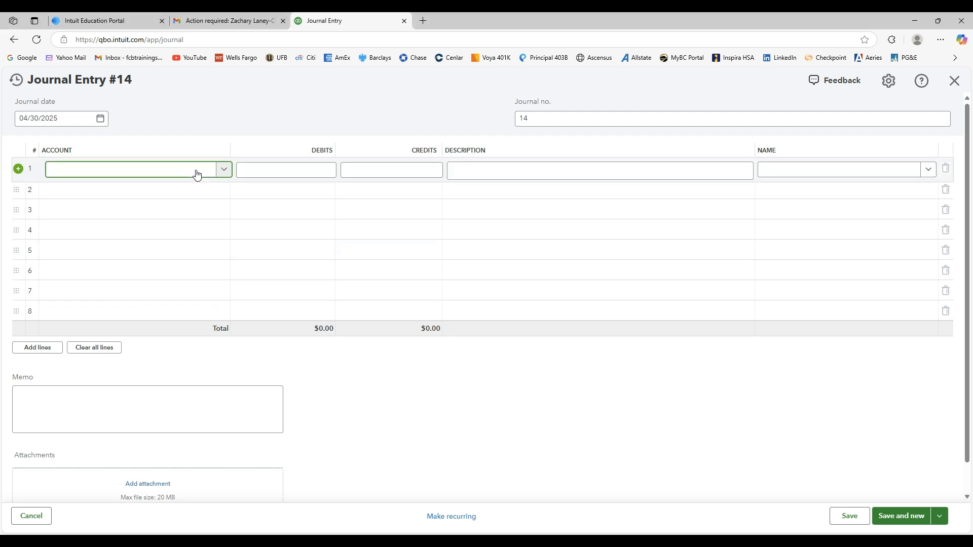
pyautogui.write('depre')
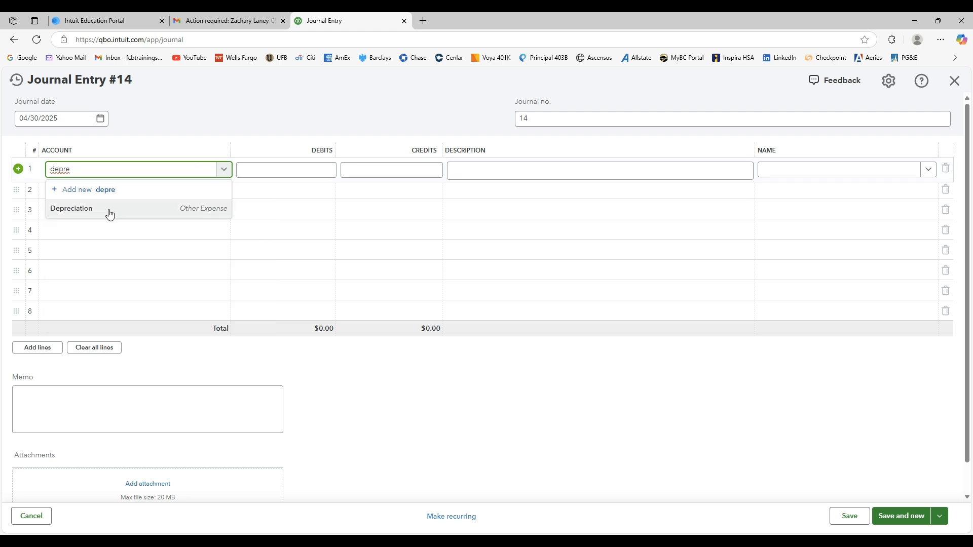
pyautogui.click(94, 211)
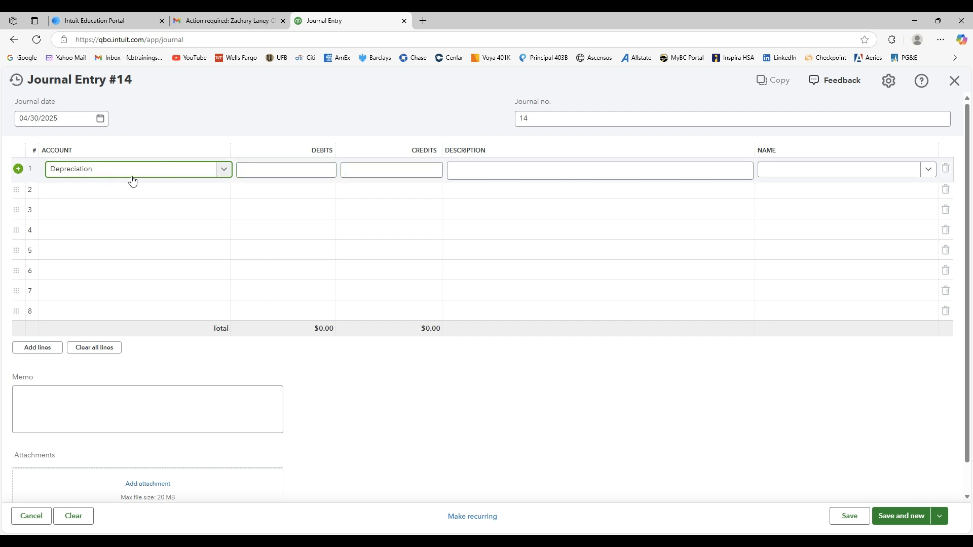
pyautogui.click(275, 175)
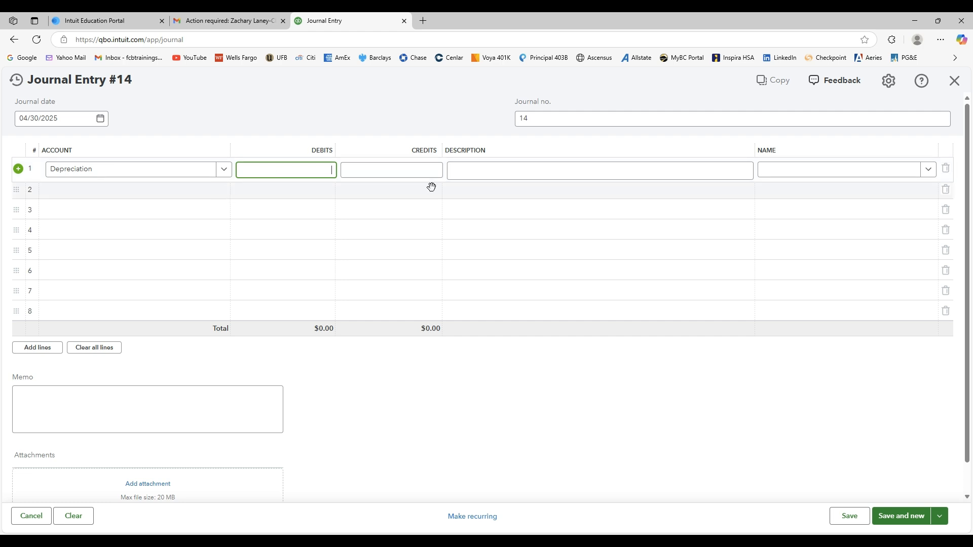
pyautogui.click(505, 175)
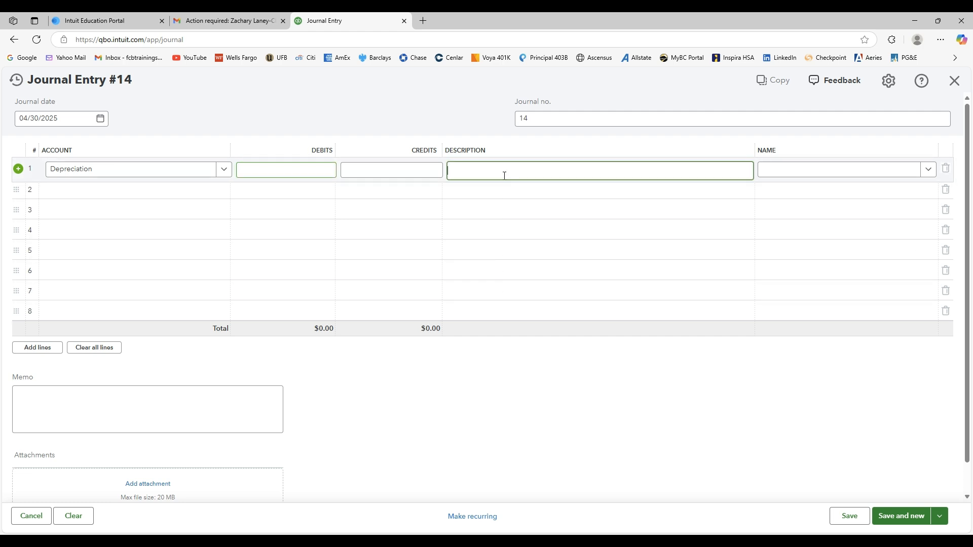
pyautogui.write('Monthly depreciation expense')
pyautogui.click(504, 141)
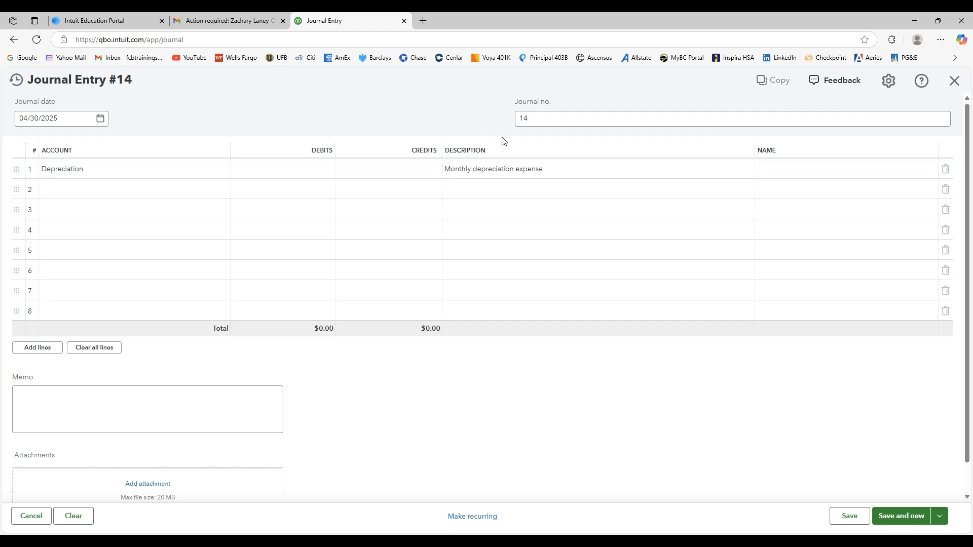
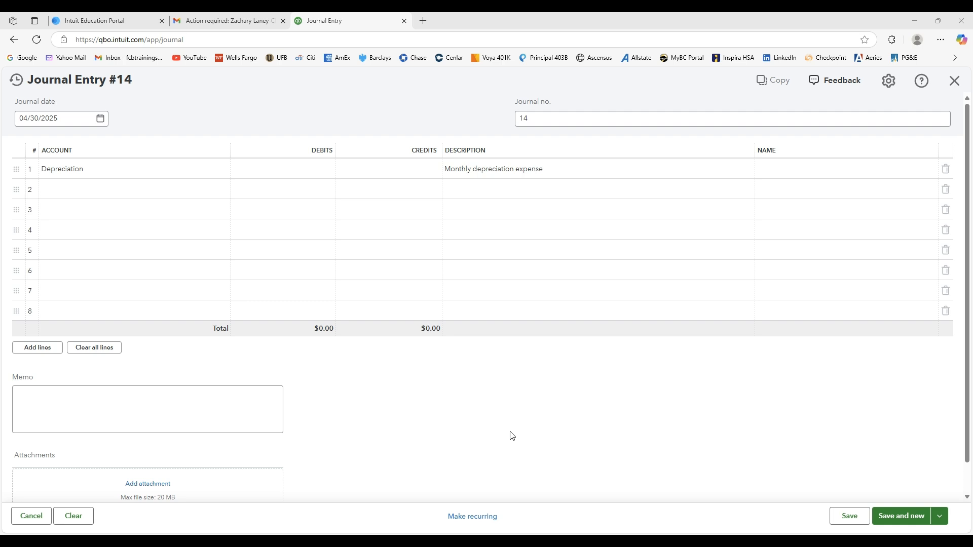
# Start adding a new account named "Accumulated Depreciation - Office Equipment" on line 2 of entry 14.
pyautogui.click(111, 196)
pyautogui.write('Accu')
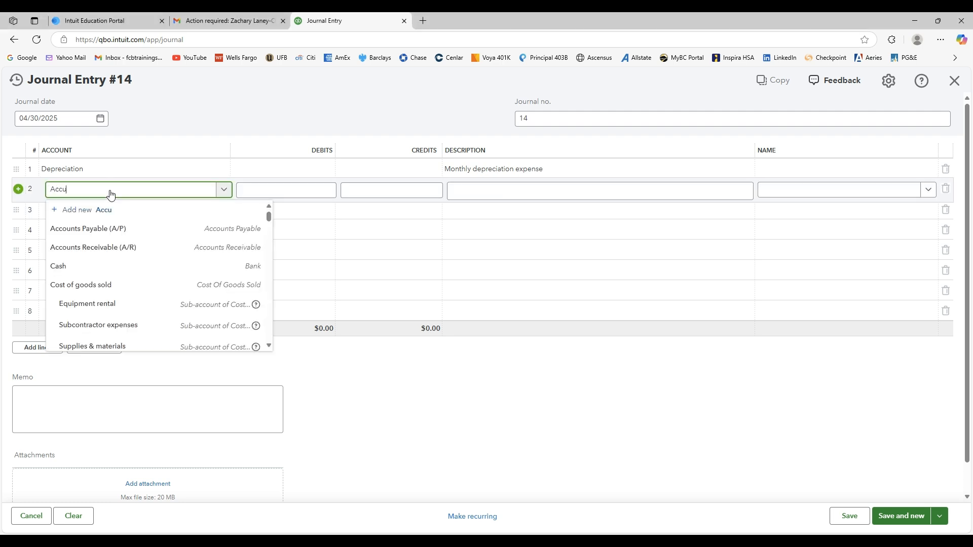
pyautogui.write('mulated Depreciation ')
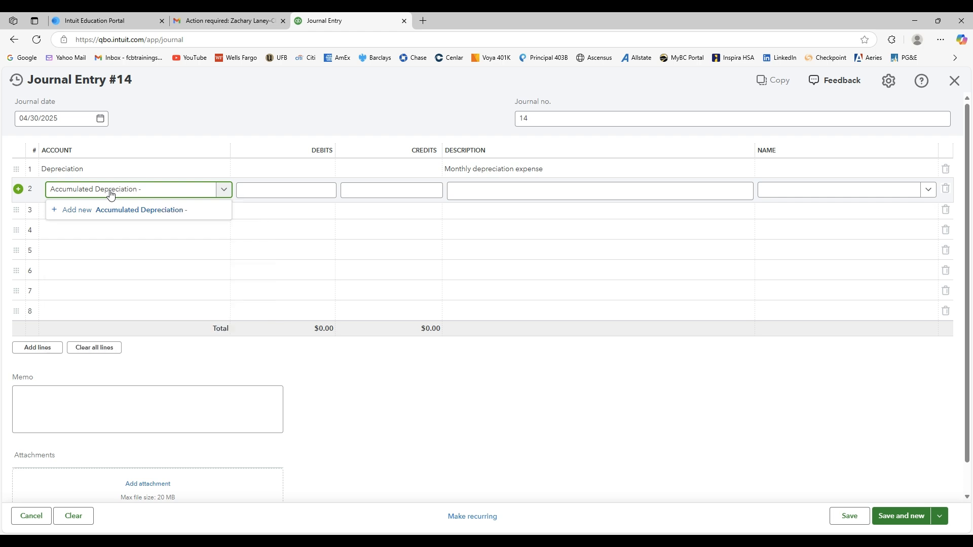
pyautogui.write('- OFFic')
pyautogui.press('BackSpace')
pyautogui.press('BackSpace')
pyautogui.press('BackSpace')
pyautogui.write('fice Equipment')
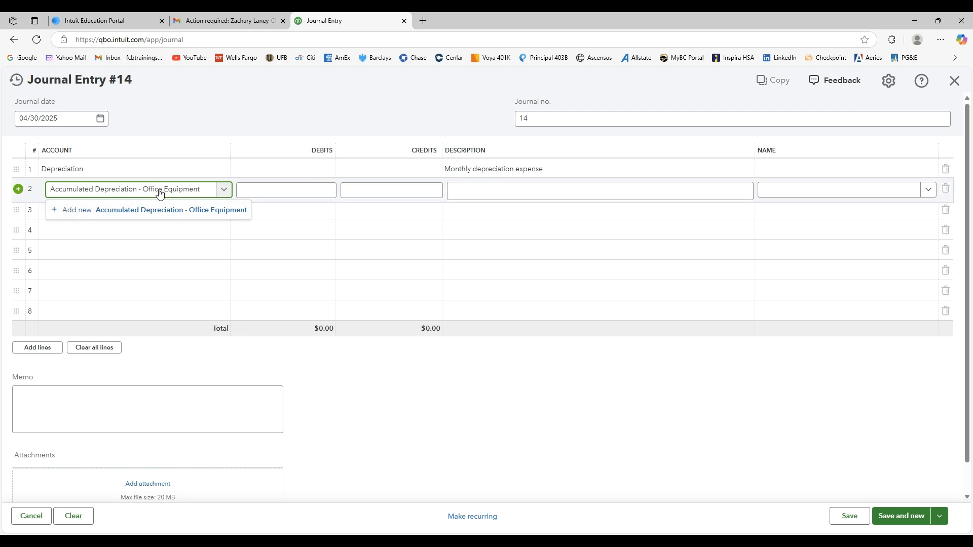
pyautogui.click(77, 207)
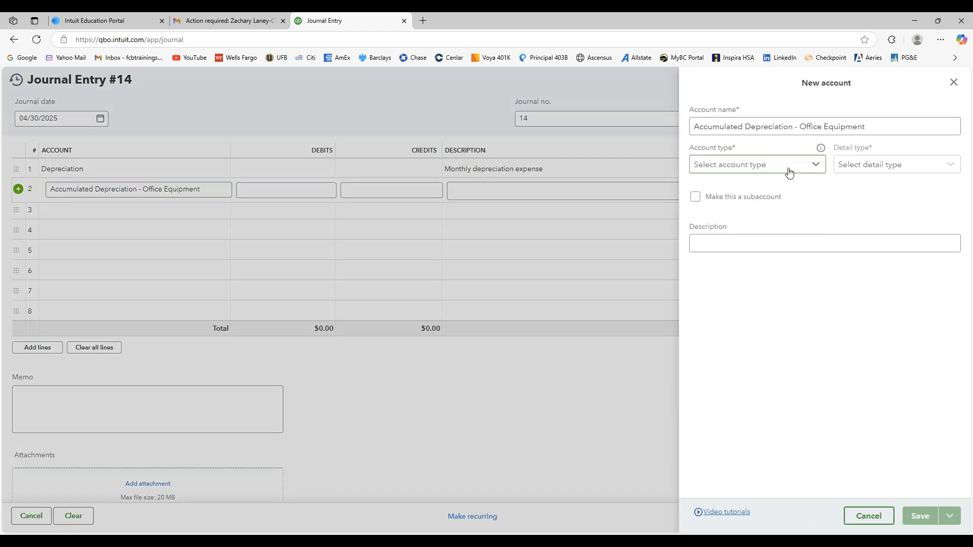
# Set the Office Equipment depreciation account's type to Fixed Assets and its detail type to Accumulated Depreciation.
pyautogui.click(817, 166)
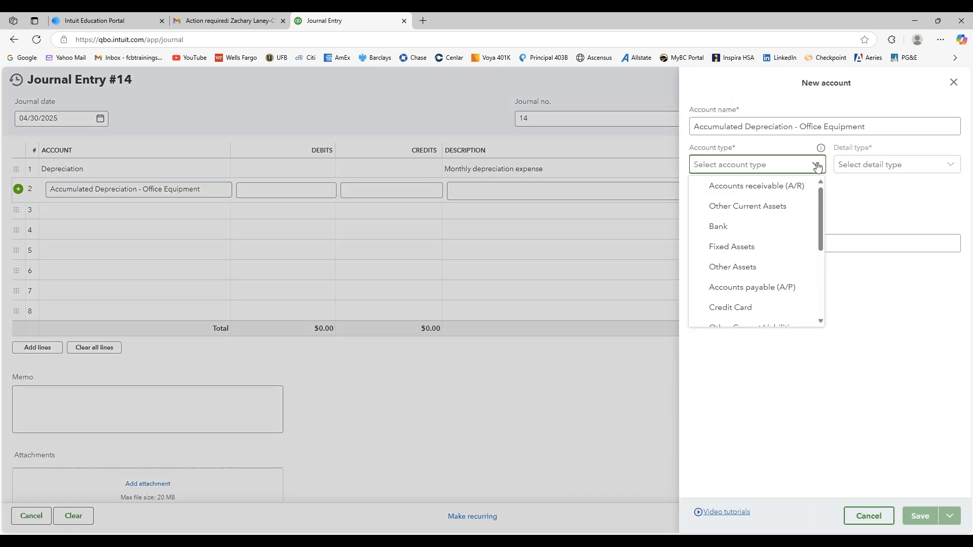
pyautogui.click(736, 251)
pyautogui.click(952, 167)
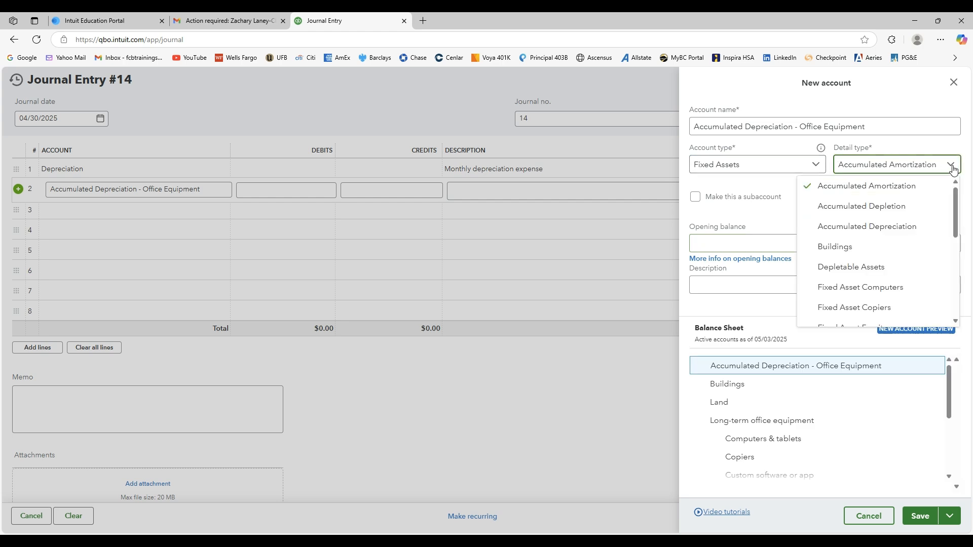
pyautogui.click(920, 227)
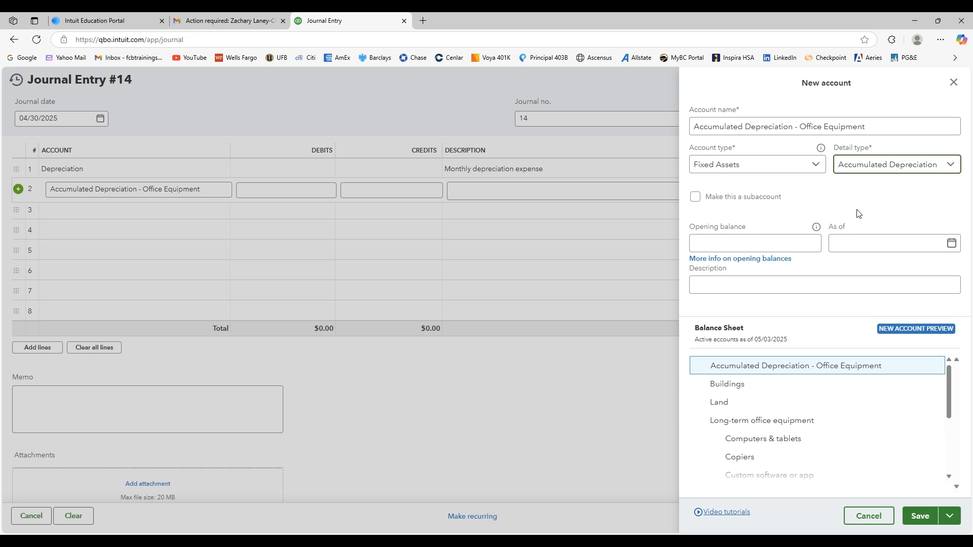
# Make the new account a subaccount of Office Equipment and save it.
pyautogui.click(696, 198)
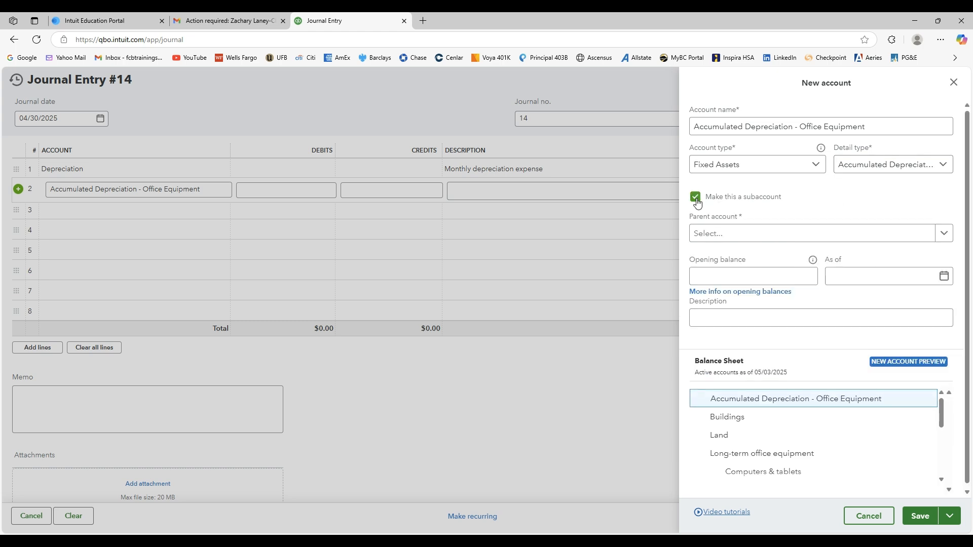
pyautogui.click(777, 234)
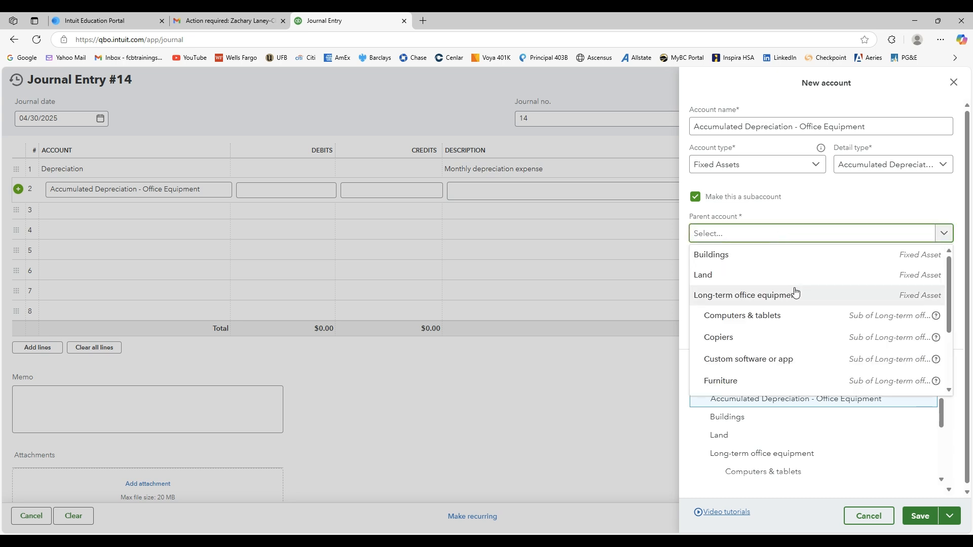
pyautogui.scroll(-3, 789, 316)
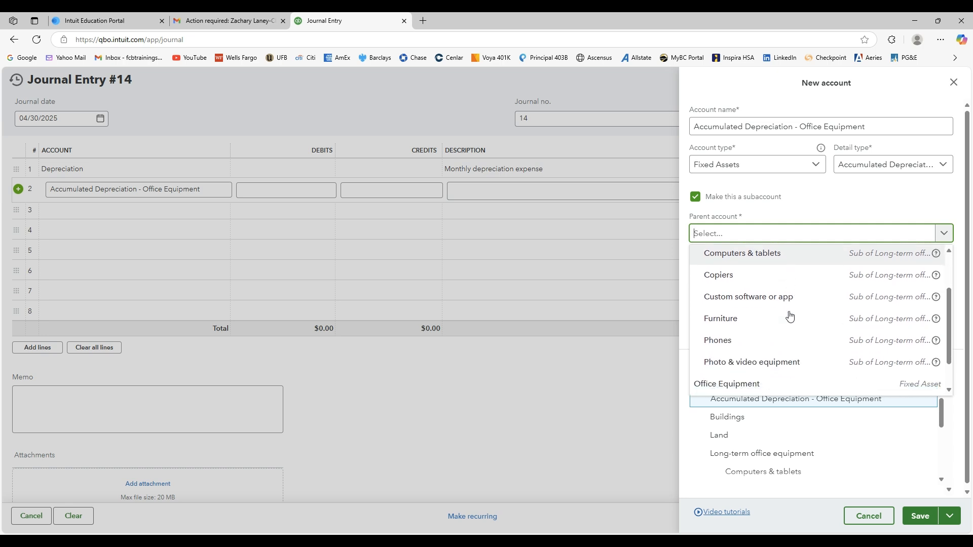
pyautogui.click(784, 346)
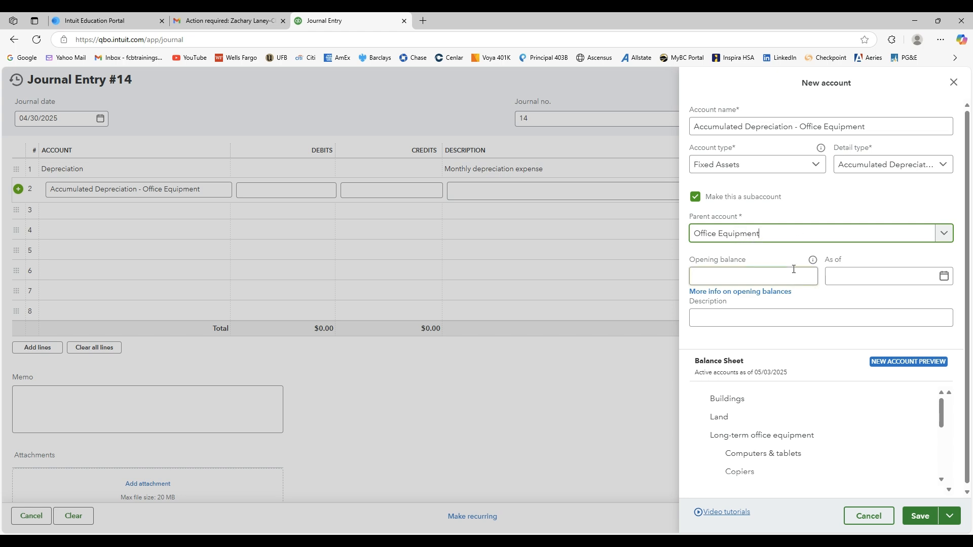
pyautogui.click(920, 518)
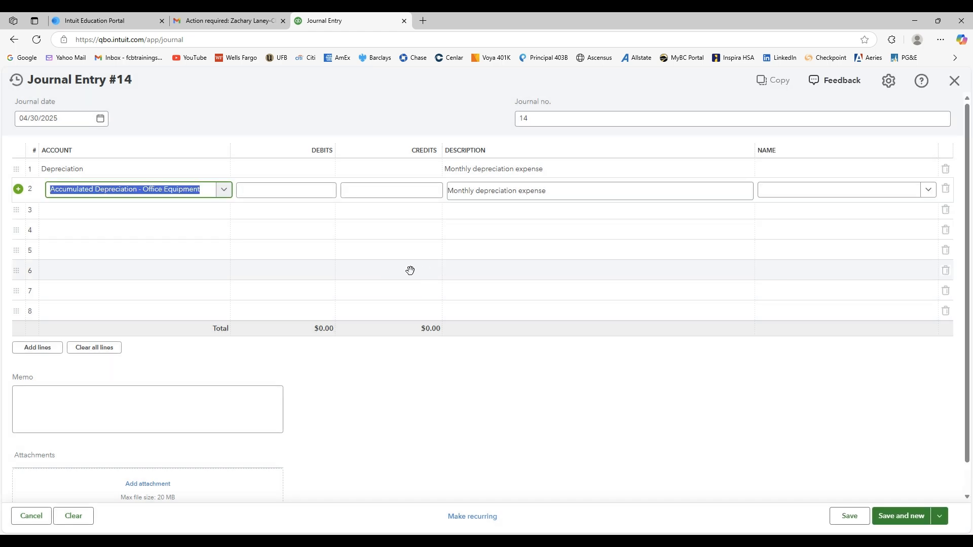
# Start adding a new account named "Accumulated Depreciation - Office Furniture" on line 3 of entry 14.
pyautogui.click(168, 219)
pyautogui.write('Acc')
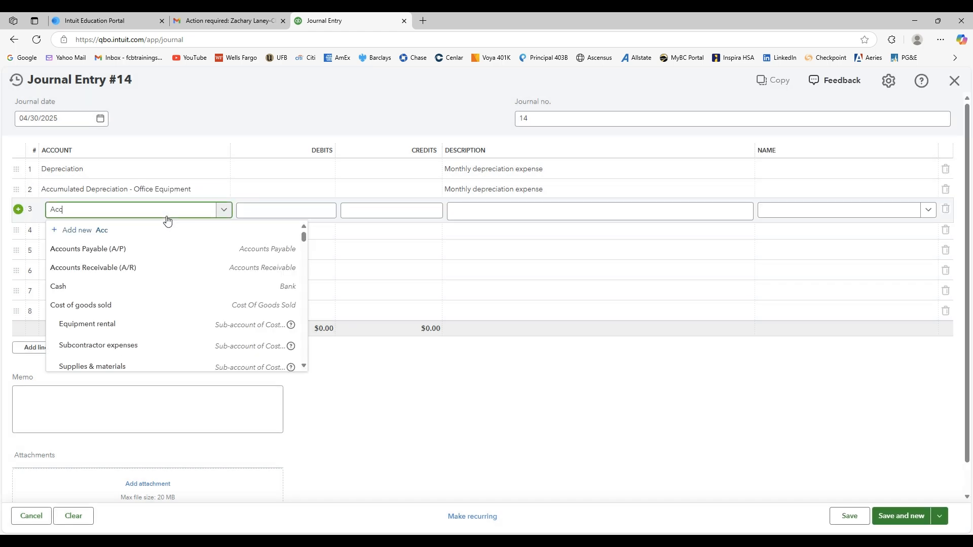
pyautogui.write('umulated Depreciation ')
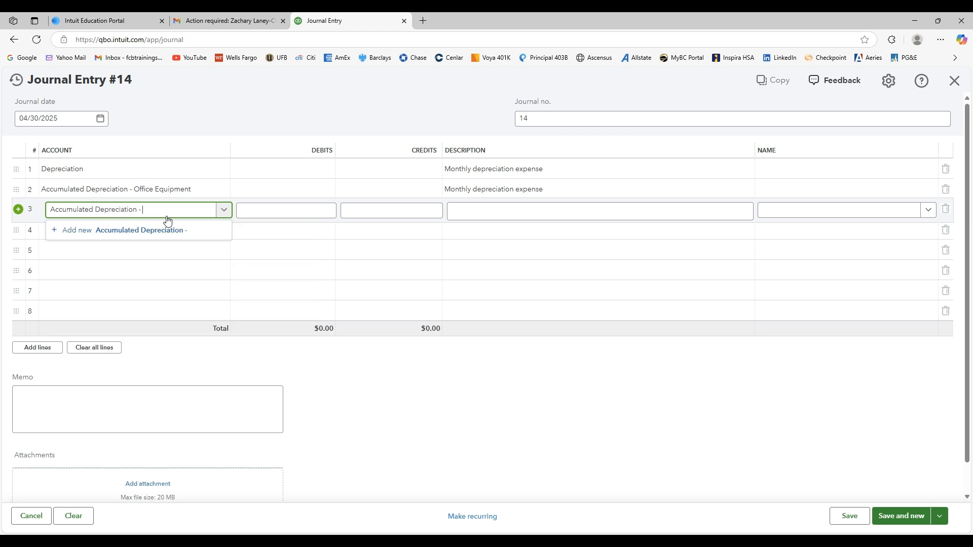
pyautogui.write('- Office Furntiture')
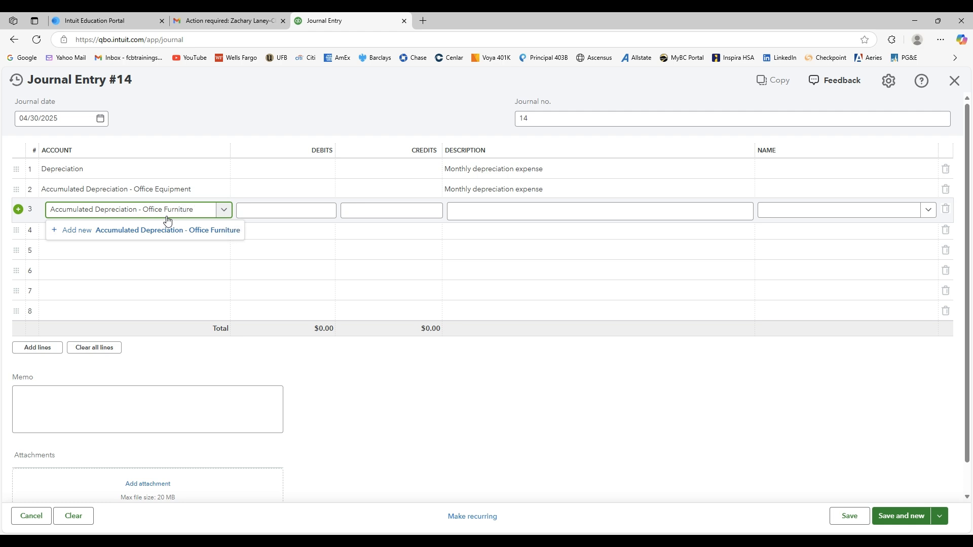
pyautogui.click(73, 234)
# Set the Office Furniture depreciation account's type to Fixed Assets and its detail type to Accumulated Depreciation.
pyautogui.click(817, 165)
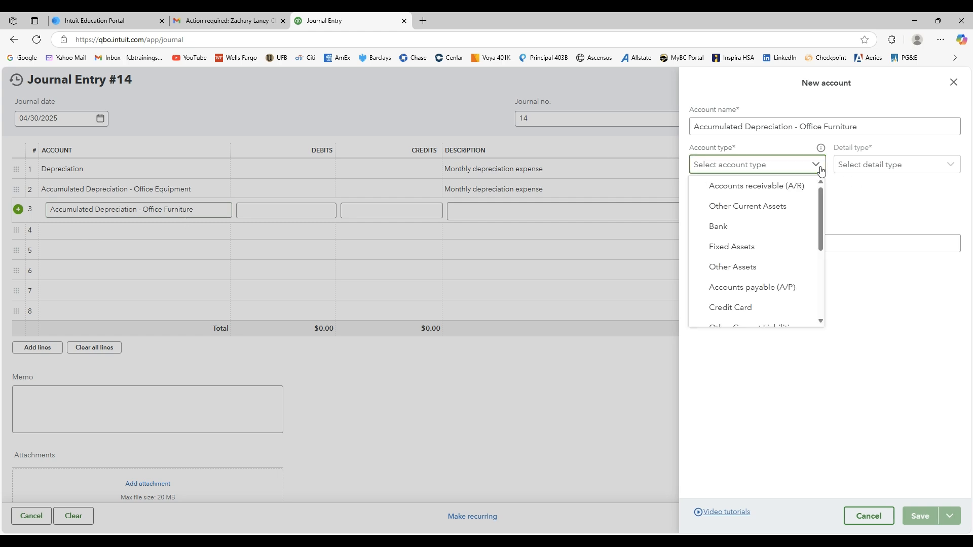
pyautogui.click(760, 247)
pyautogui.click(934, 174)
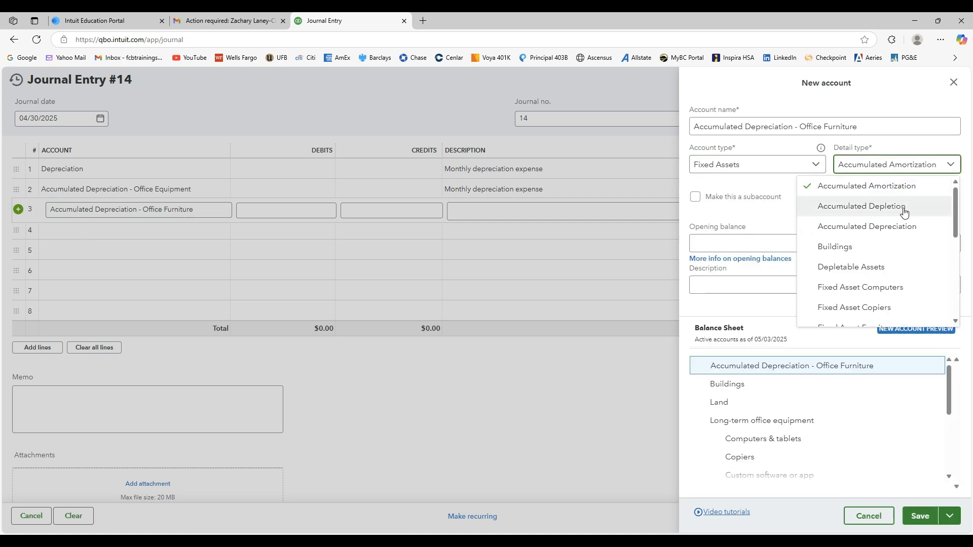
pyautogui.click(897, 226)
# Make the new account a subaccount of Furniture under Long-term office equipment and save it.
pyautogui.click(696, 197)
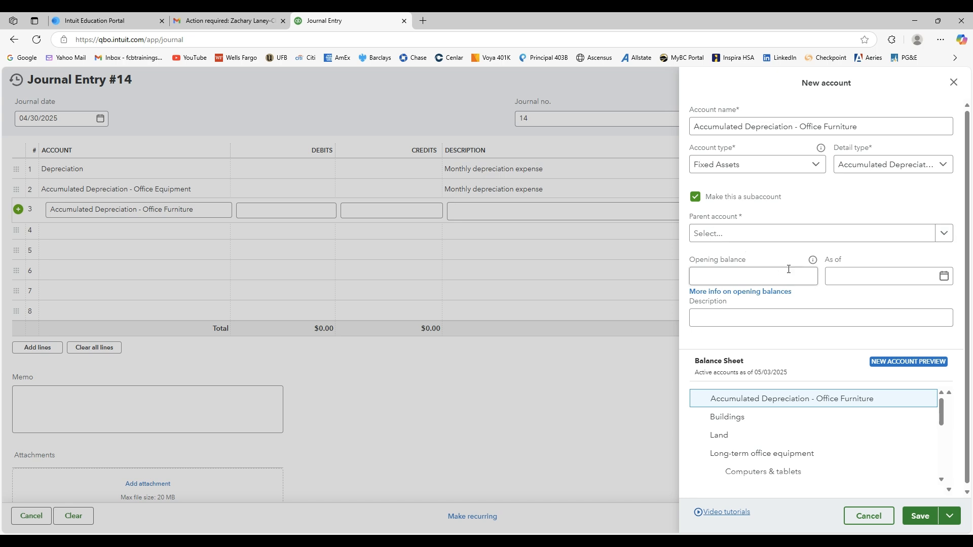
pyautogui.click(943, 233)
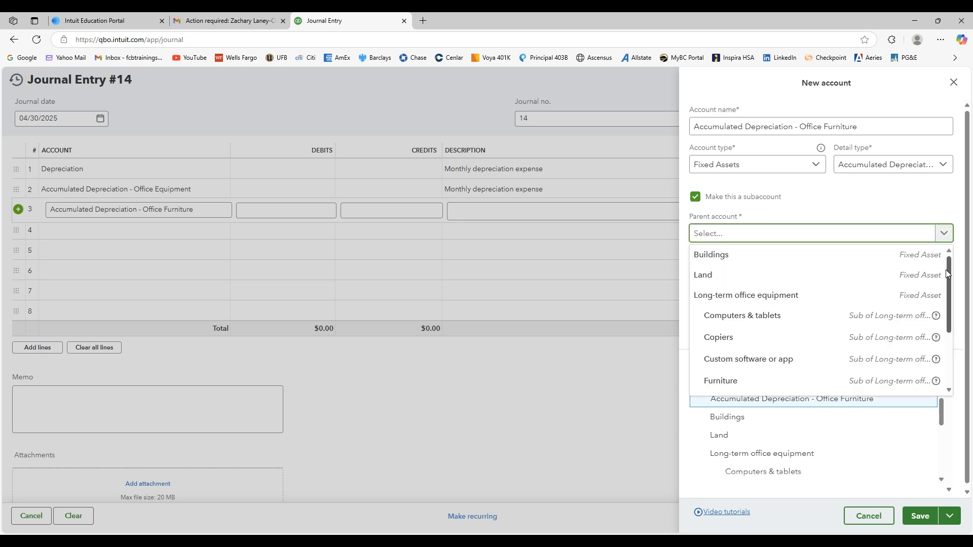
pyautogui.moveTo(950, 275); pyautogui.dragTo(949, 356)
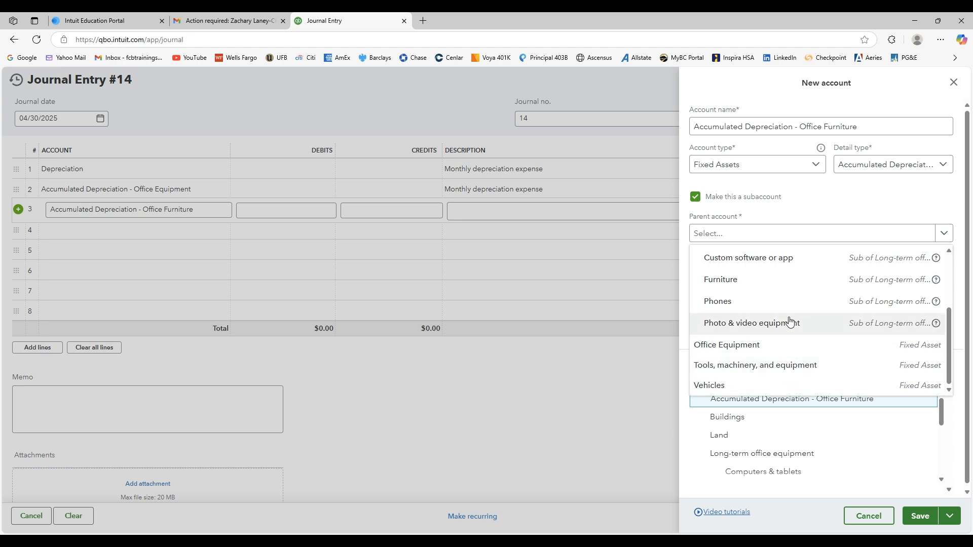
pyautogui.scroll(1, 789, 322)
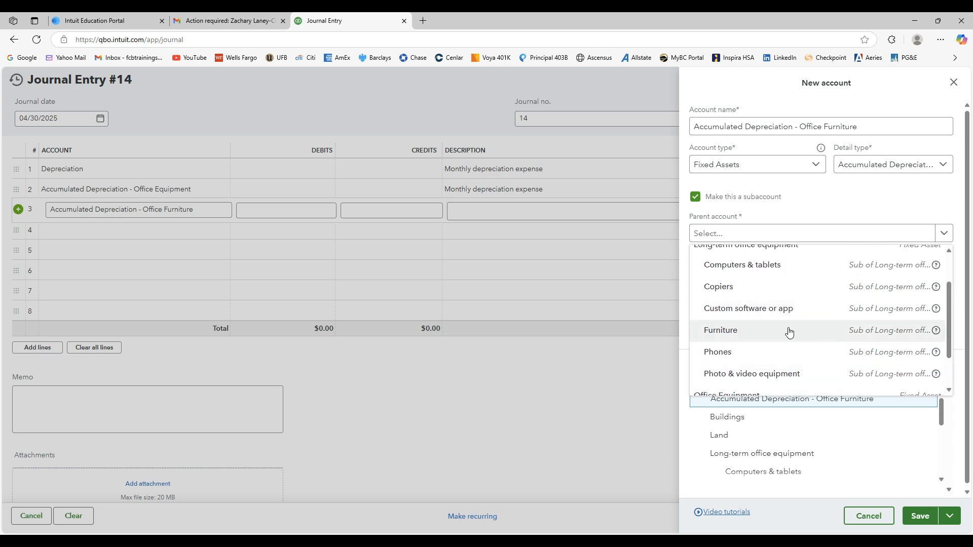
pyautogui.scroll(1, 789, 332)
pyautogui.scroll(-1, 789, 332)
pyautogui.click(789, 331)
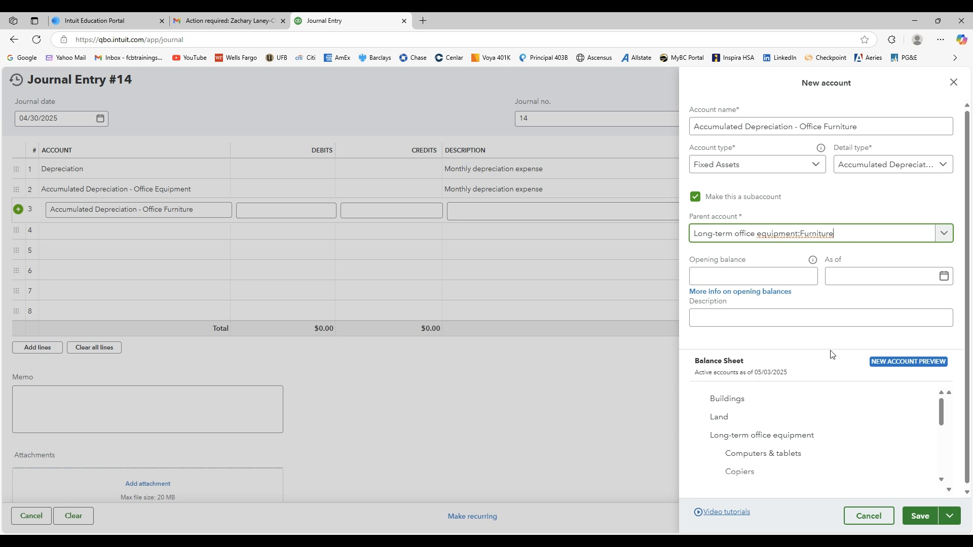
pyautogui.click(920, 517)
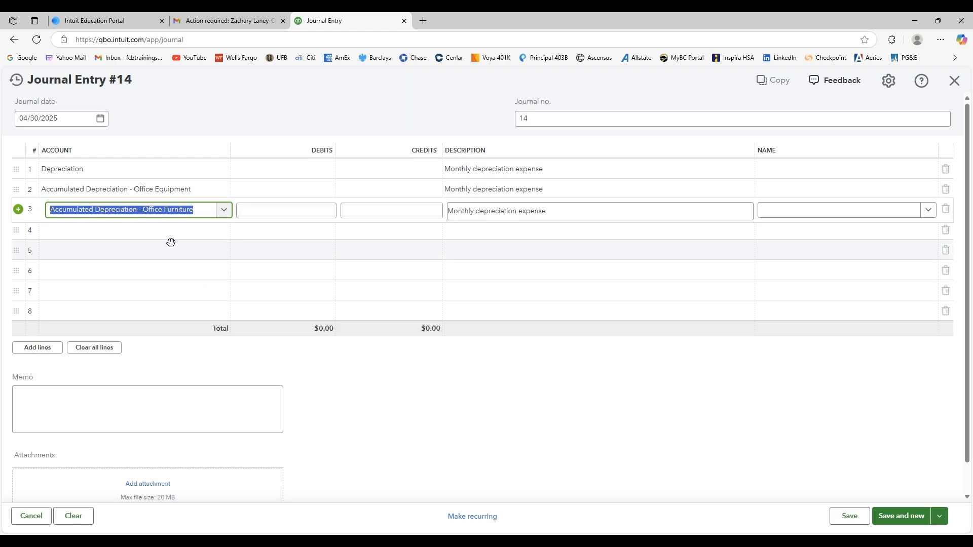
# Start adding a new account named "Accumulated Depreciation - Vehicle" on line 4 of entry 14.
pyautogui.click(157, 236)
pyautogui.write('Accumulated Deprecia')
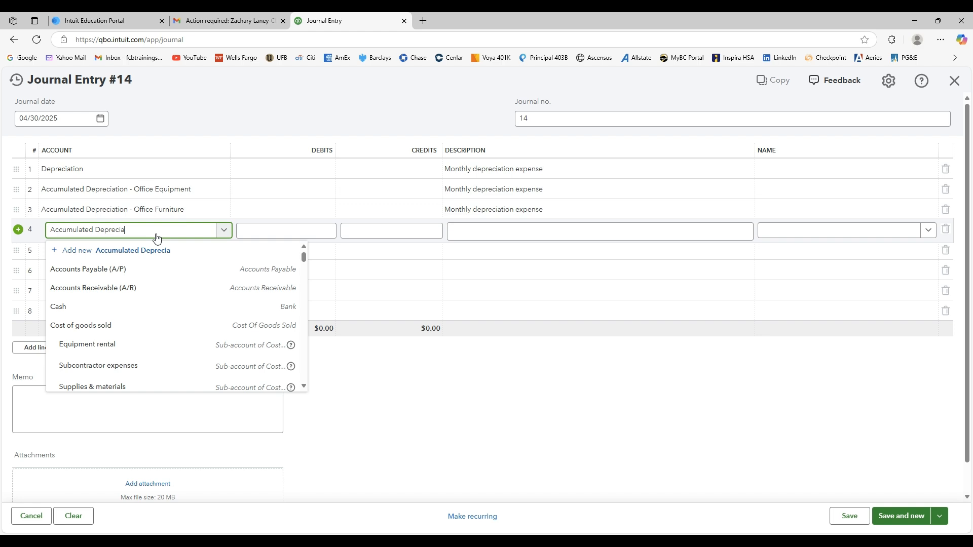
pyautogui.write('tion - Vehicle')
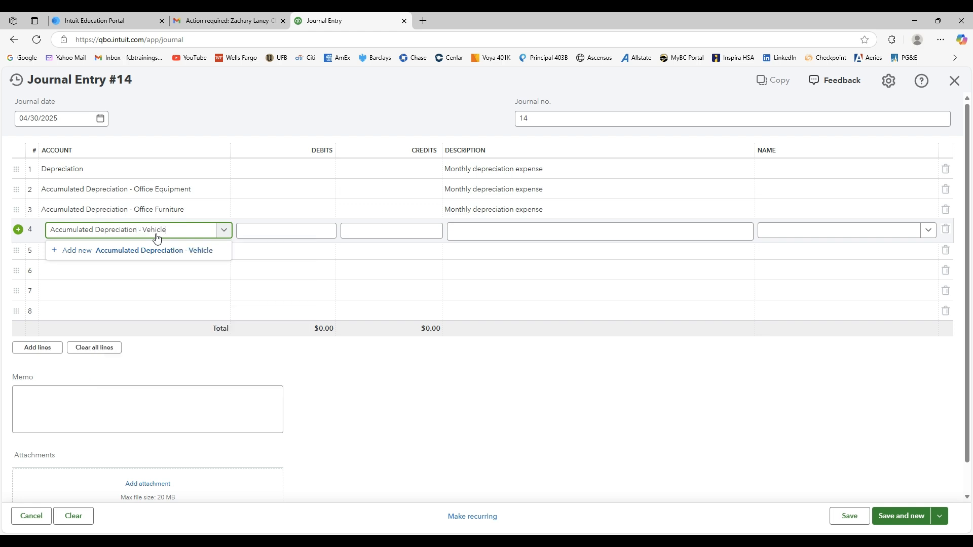
pyautogui.click(79, 251)
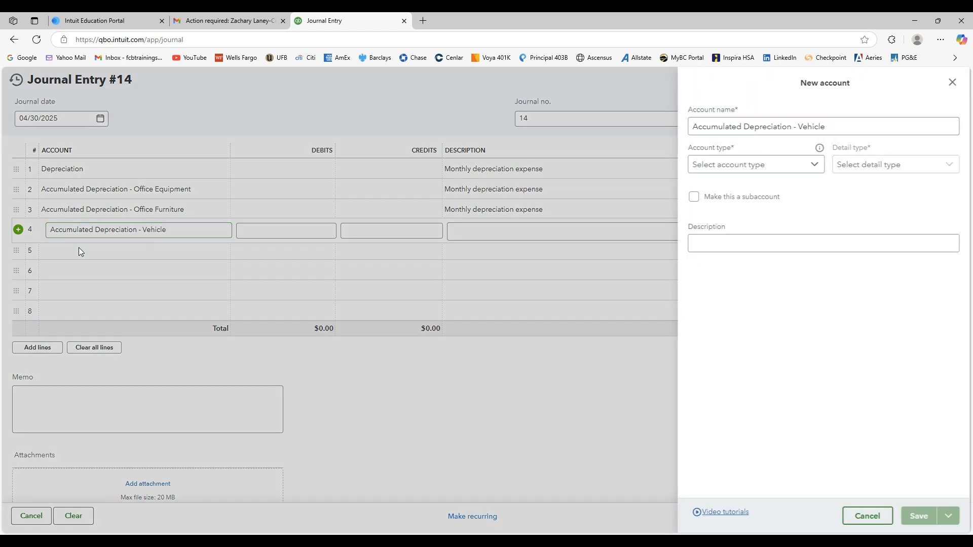
# Set the Vehicle depreciation account's type to Fixed Assets and its detail type to Accumulated Depreciation.
pyautogui.click(815, 172)
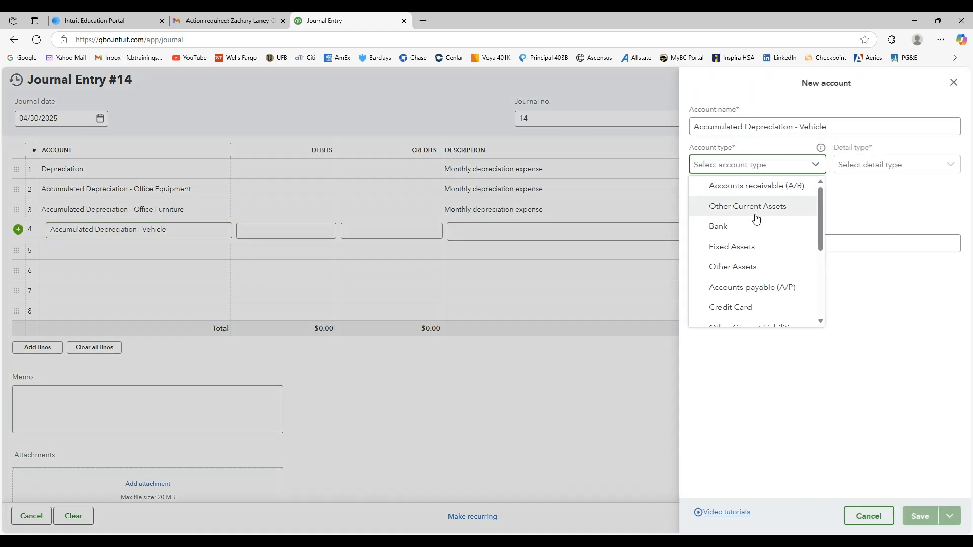
pyautogui.click(720, 246)
pyautogui.click(916, 169)
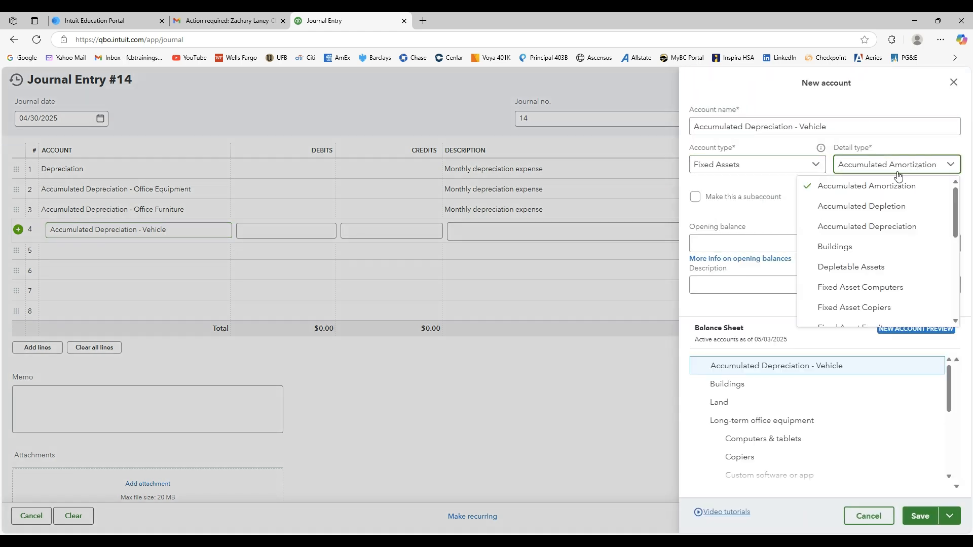
pyautogui.click(871, 225)
# Make the new account a subaccount of Vehicles and save it.
pyautogui.click(695, 196)
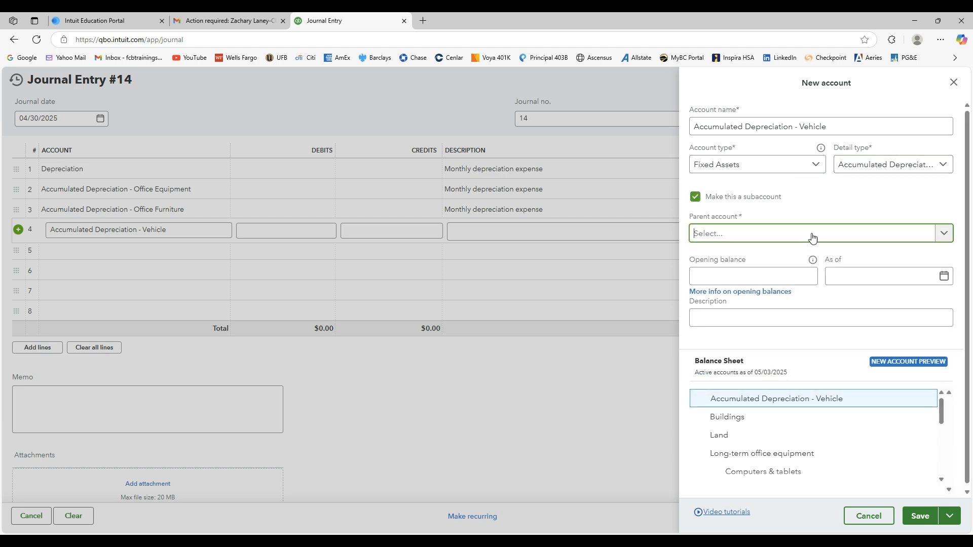
pyautogui.click(810, 234)
pyautogui.scroll(-1, 793, 284)
pyautogui.scroll(-2, 783, 314)
pyautogui.click(814, 387)
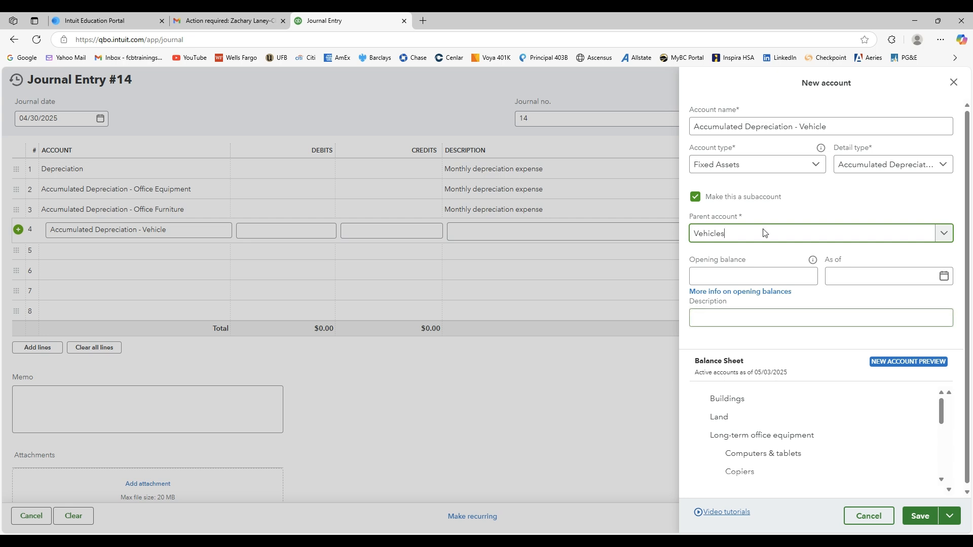
pyautogui.click(919, 516)
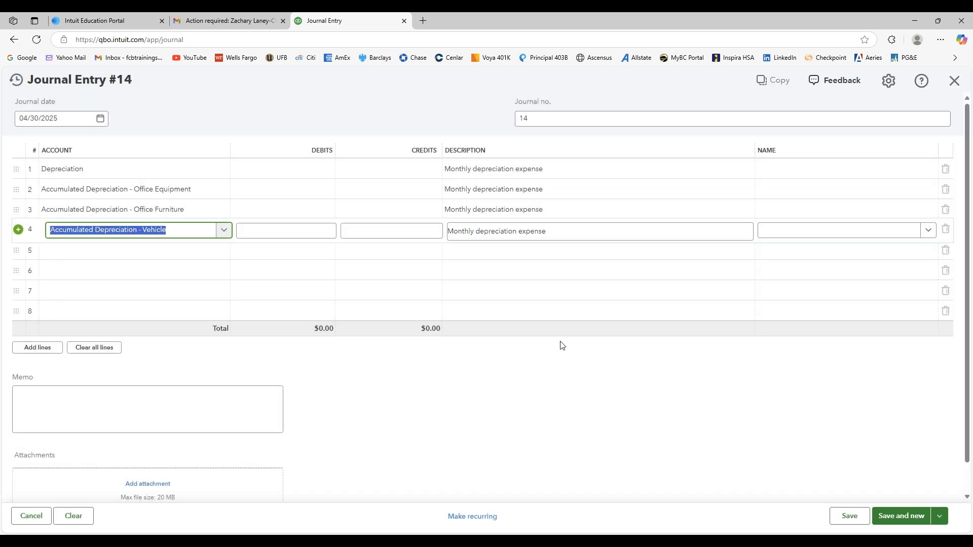
# Enter accumulated depreciation credits of $17 for Office Equipment, $13 for Office Furniture and $360 for Vehicle.
pyautogui.click(361, 192)
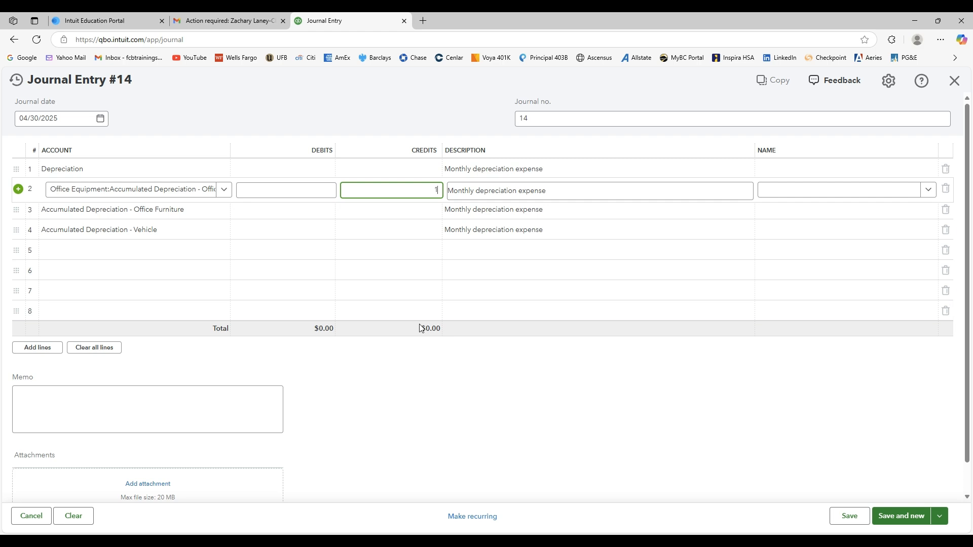
pyautogui.click(393, 212)
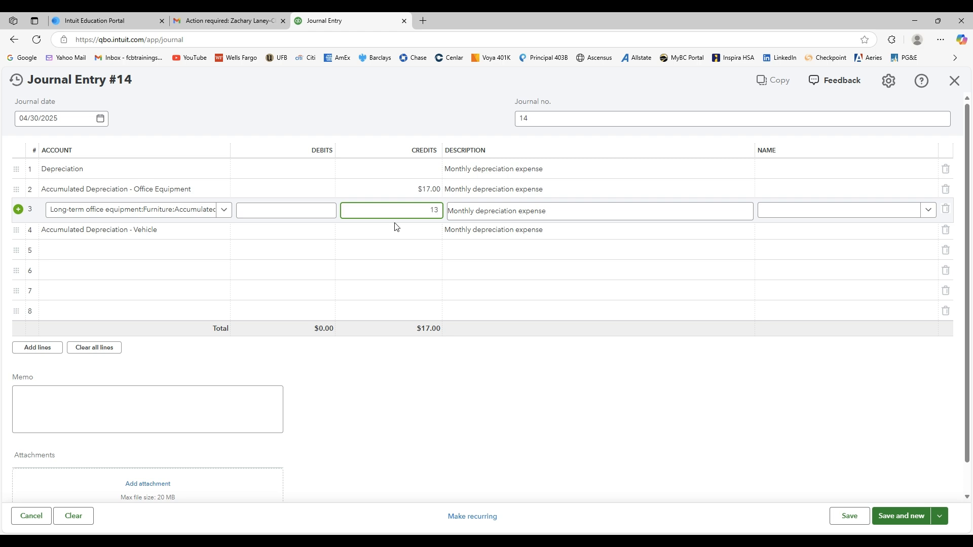
pyautogui.click(396, 229)
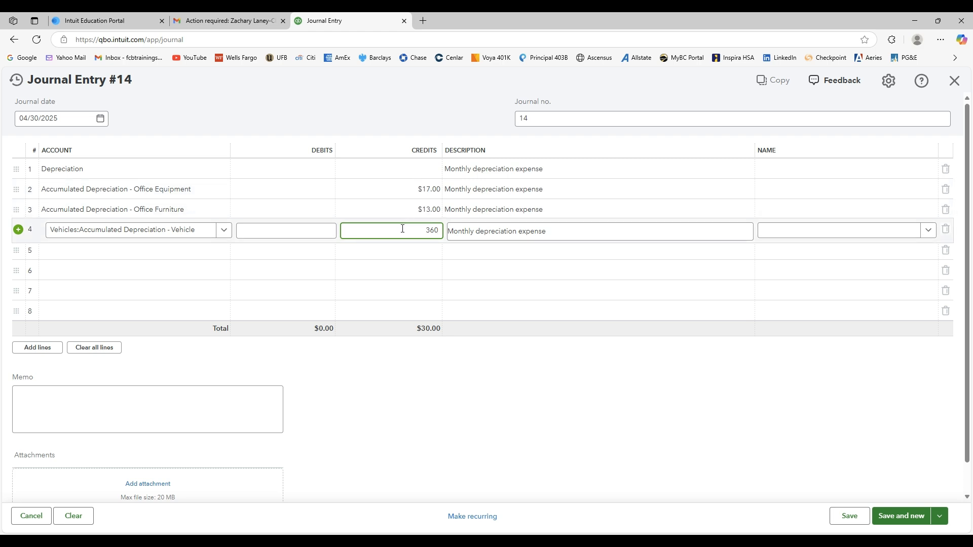
pyautogui.click(407, 210)
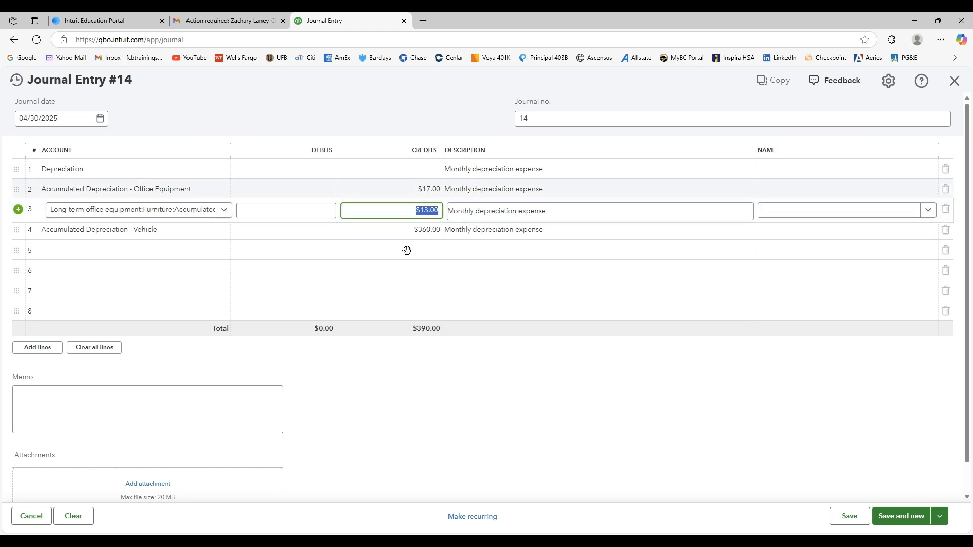
# Enter a $390 debit for Depreciation on line 1, save entry 14 and start a new journal entry.
pyautogui.click(296, 171)
pyautogui.write('390')
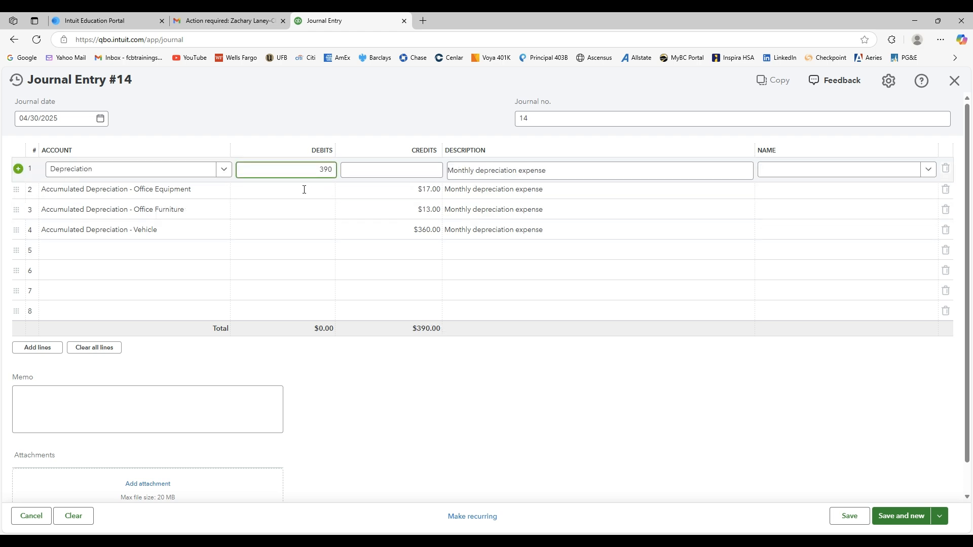
pyautogui.click(385, 429)
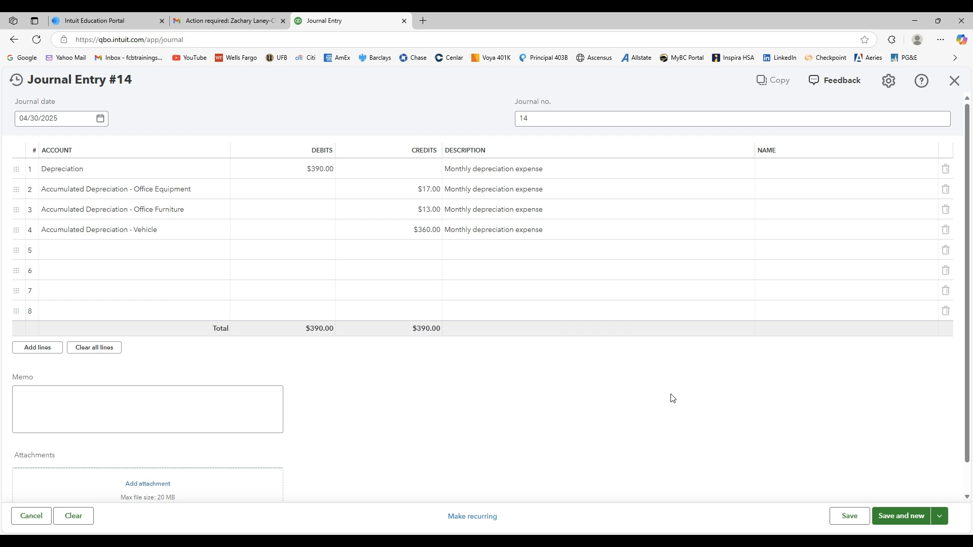
pyautogui.click(904, 521)
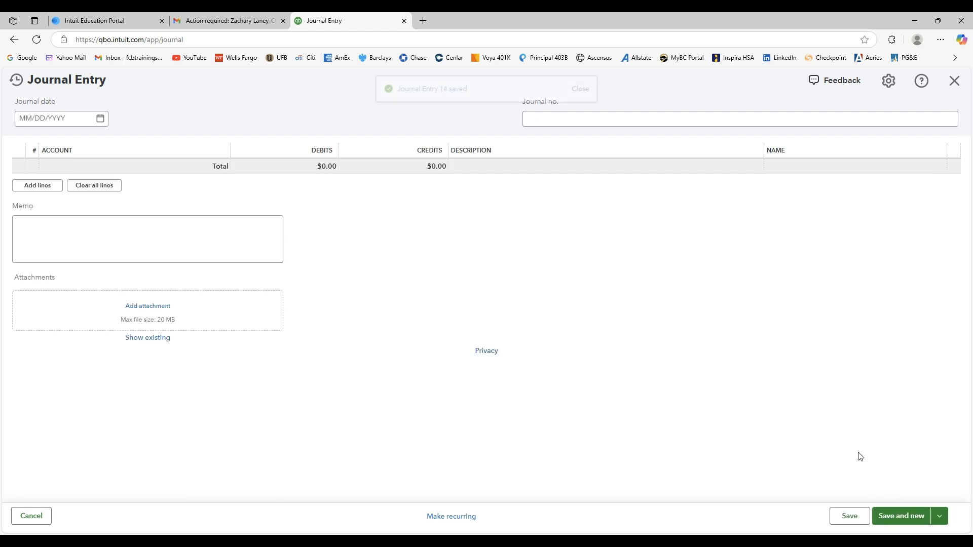
pyautogui.click(586, 88)
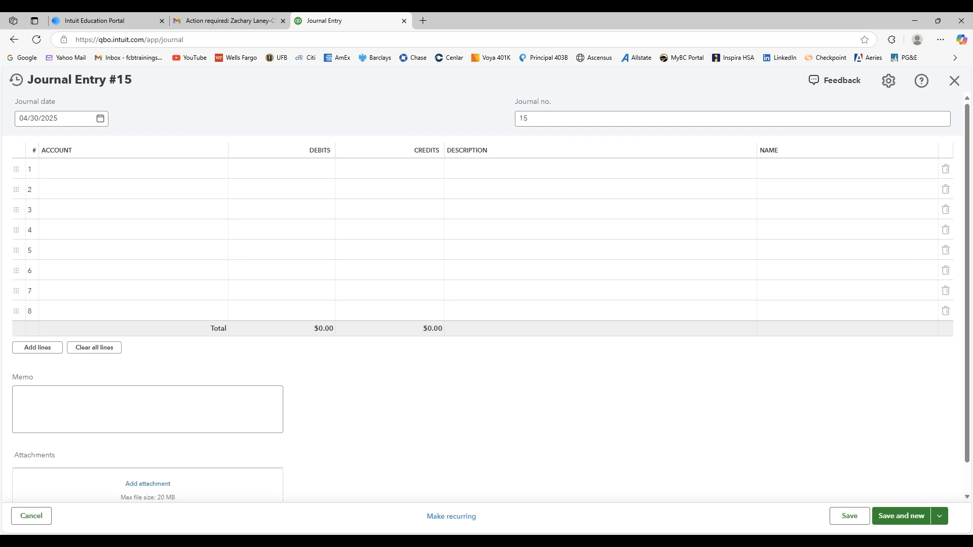
# On line 1 of entry 15, debit Building & property rent $1,000 with the description "Amortization of prepaid expenses".
pyautogui.click(522, 171)
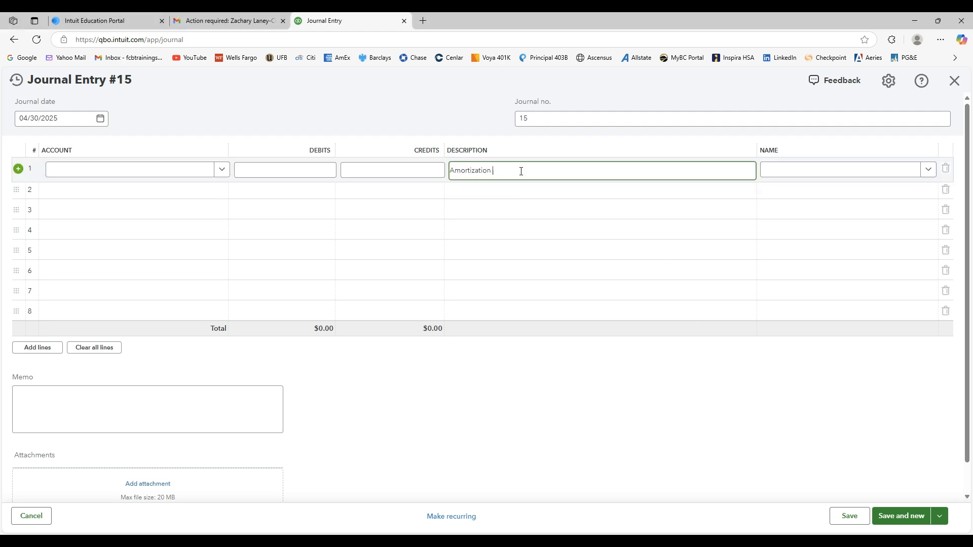
pyautogui.click(514, 430)
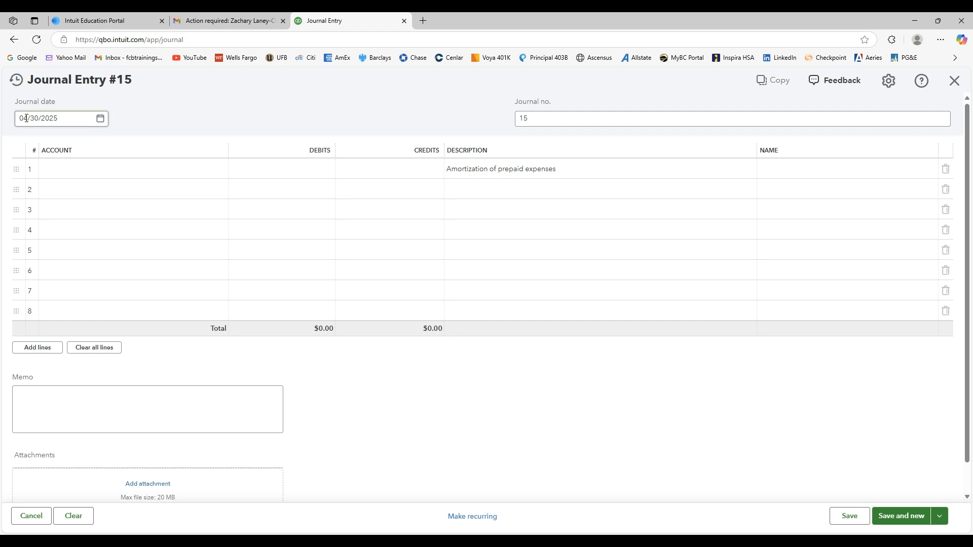
pyautogui.click(90, 169)
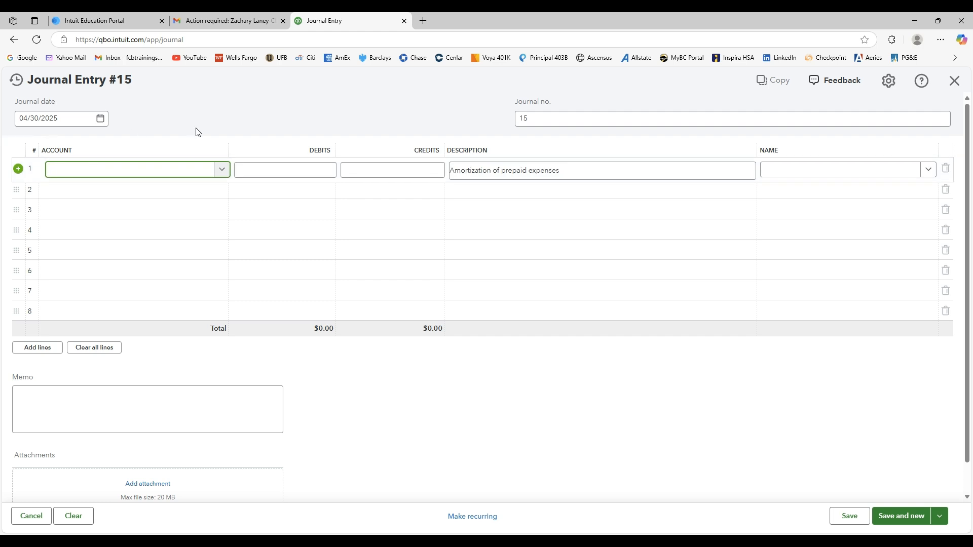
pyautogui.write('Rent')
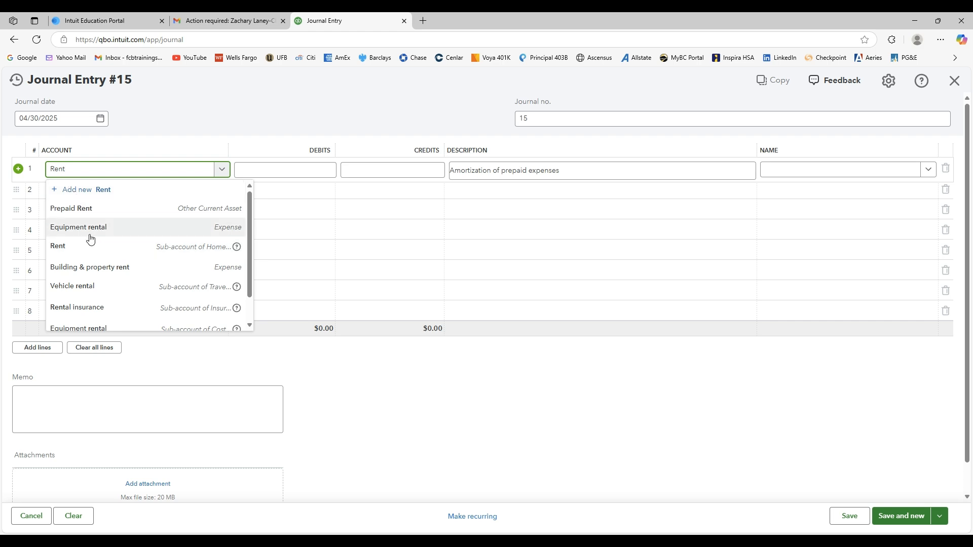
pyautogui.click(133, 267)
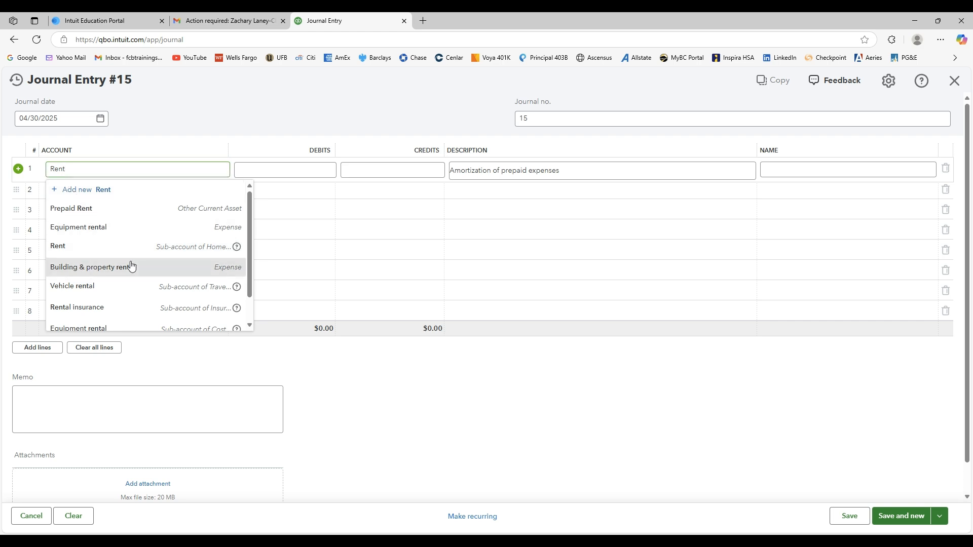
pyautogui.click(301, 169)
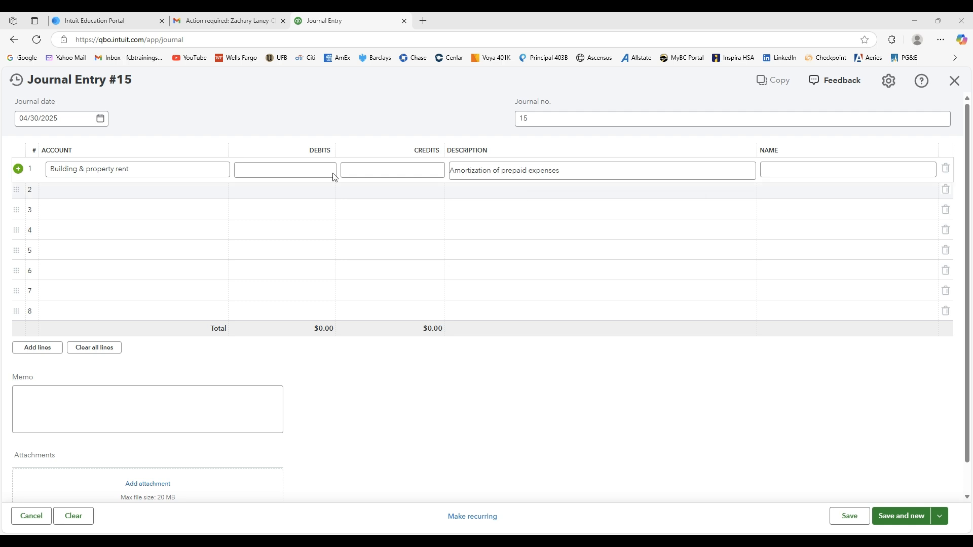
pyautogui.click(264, 175)
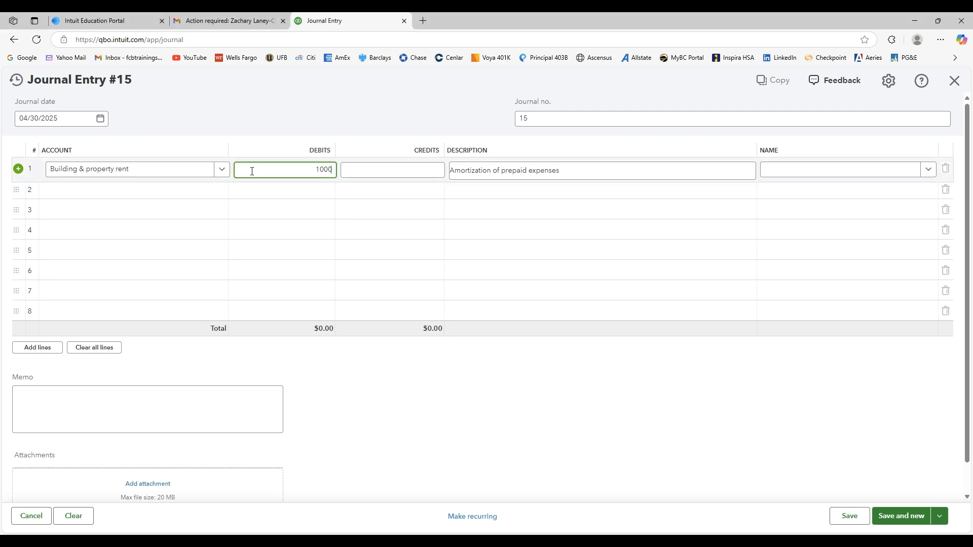
# Assign the $1,000 credit on line 2 to the Prepaid Rent account.
pyautogui.click(170, 192)
pyautogui.write('r')
pyautogui.press('BackSpace')
pyautogui.write('Prepai')
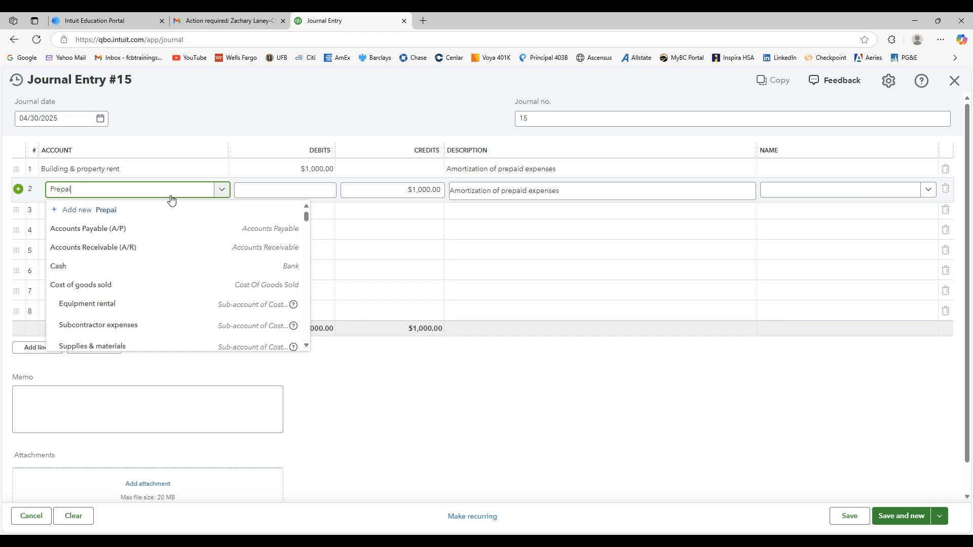
pyautogui.click(129, 226)
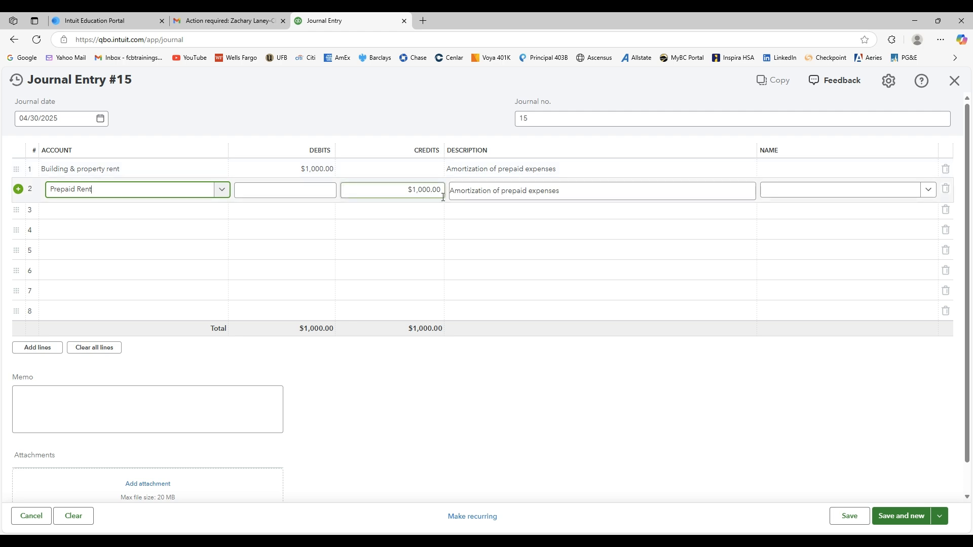
# Add the Insurance expense account on line 3 with a $100 debit.
pyautogui.click(154, 210)
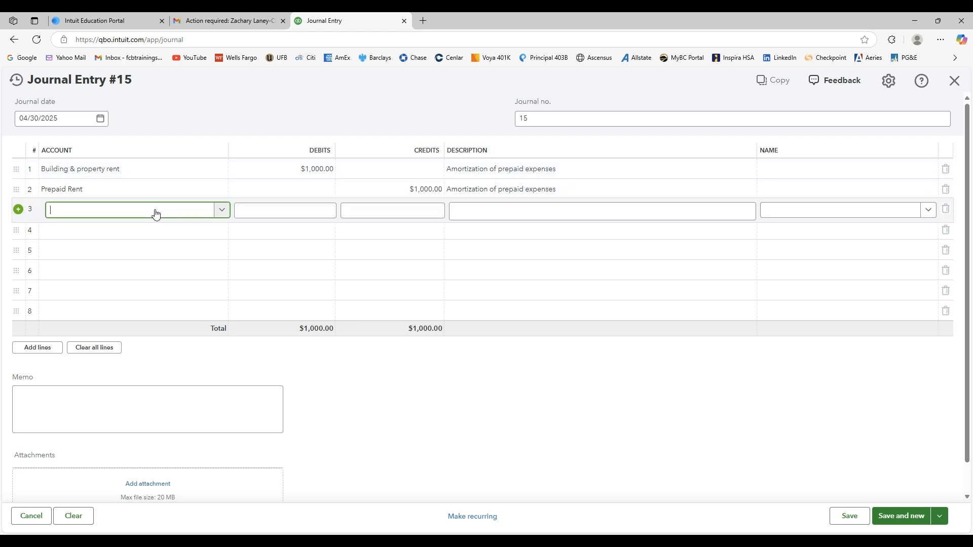
pyautogui.click(223, 212)
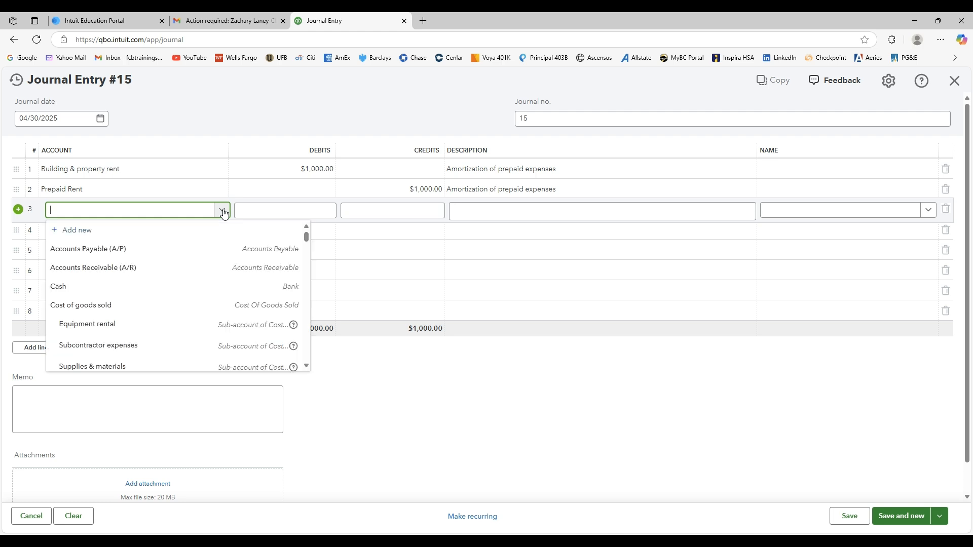
pyautogui.write('insur')
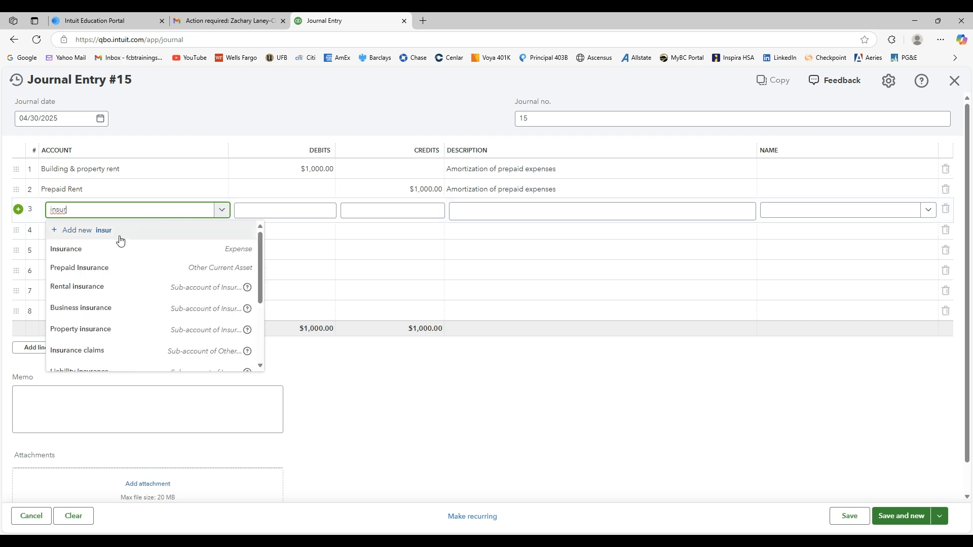
pyautogui.click(114, 248)
pyautogui.click(329, 210)
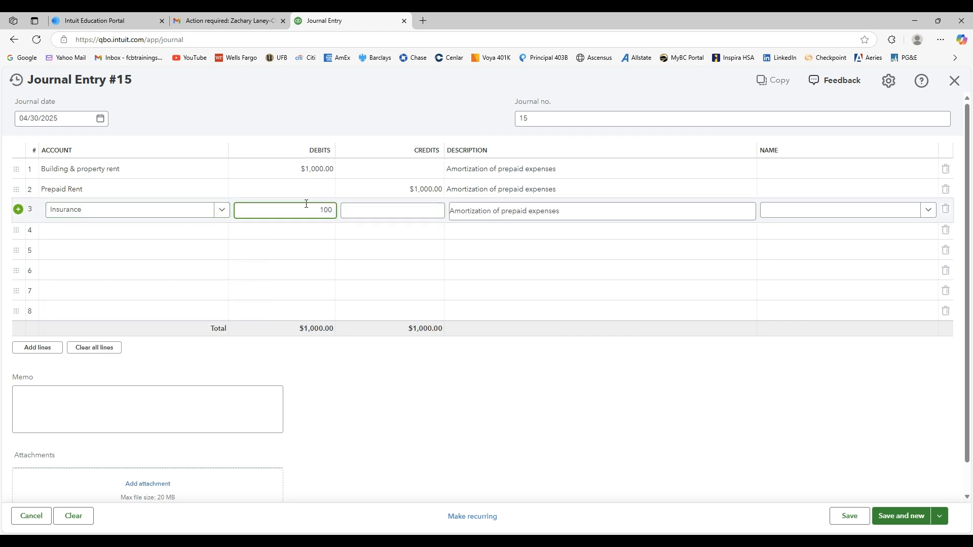
# Assign the $100 credit on line 4 to the Prepaid Insurance account.
pyautogui.click(153, 238)
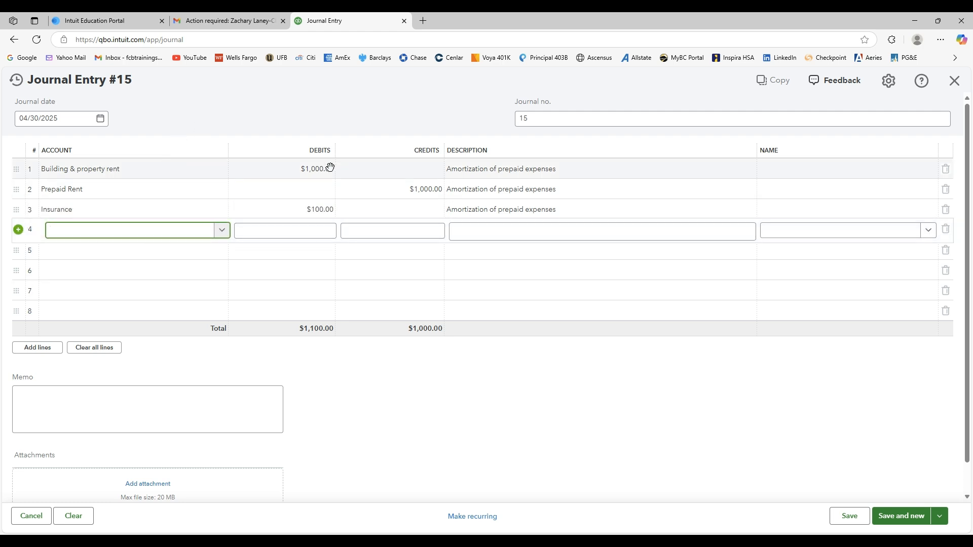
pyautogui.click(222, 231)
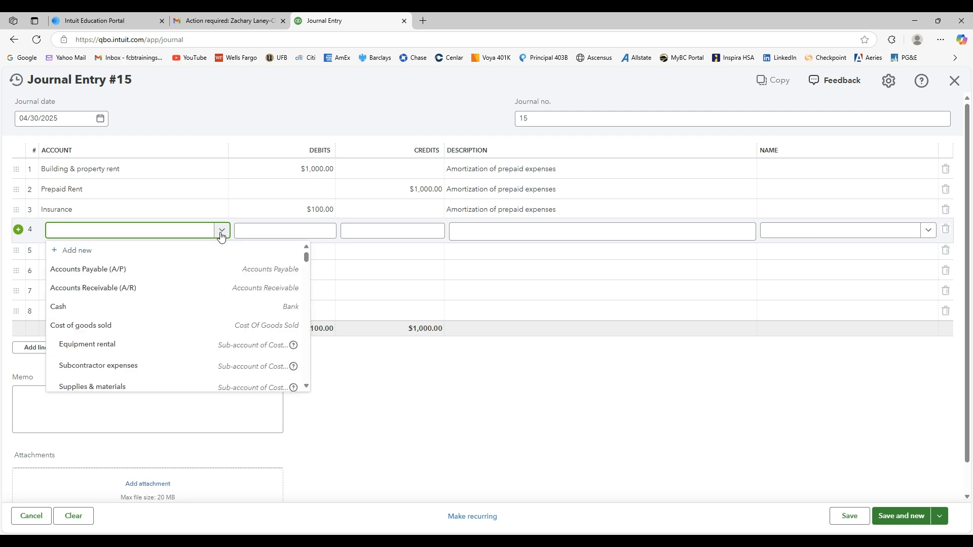
pyautogui.click(167, 230)
pyautogui.write('Prepaid')
pyautogui.click(115, 306)
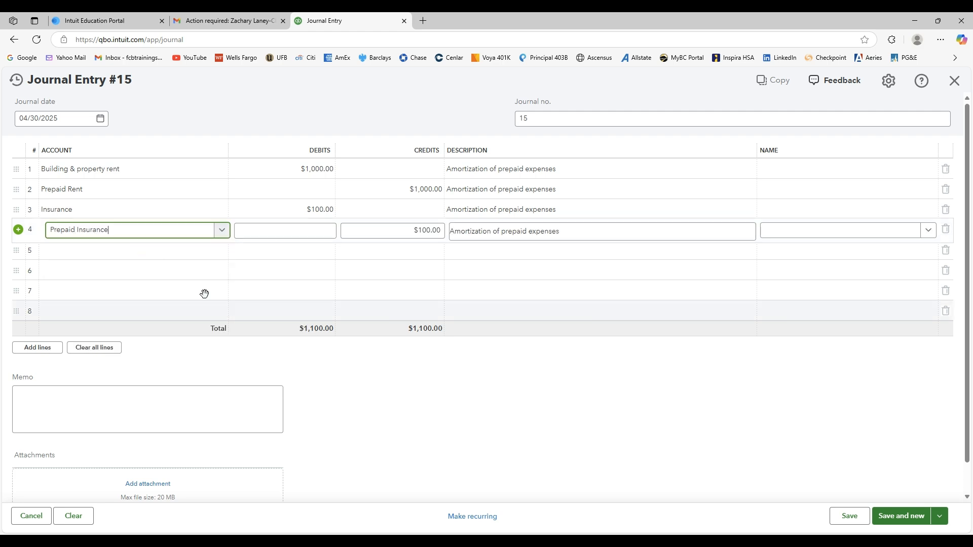
pyautogui.click(400, 232)
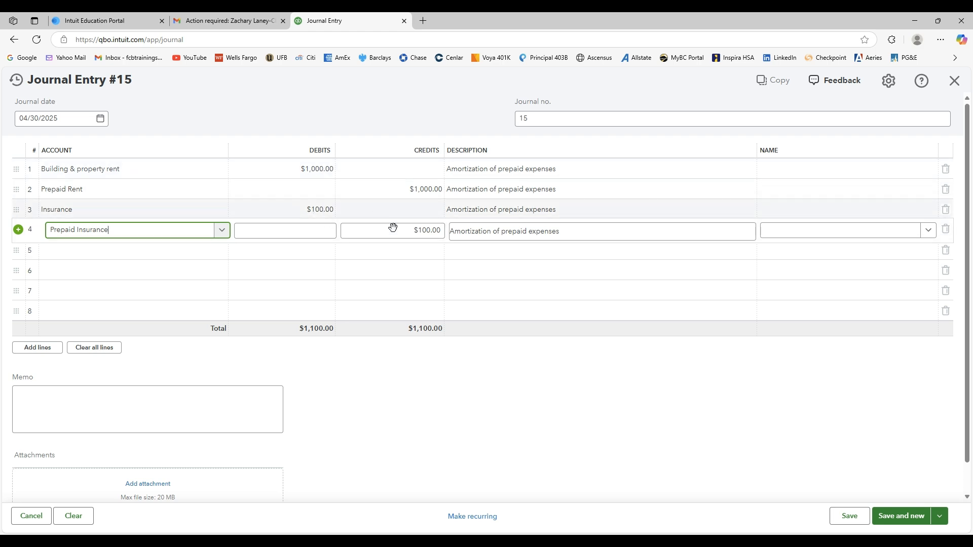
pyautogui.click(413, 384)
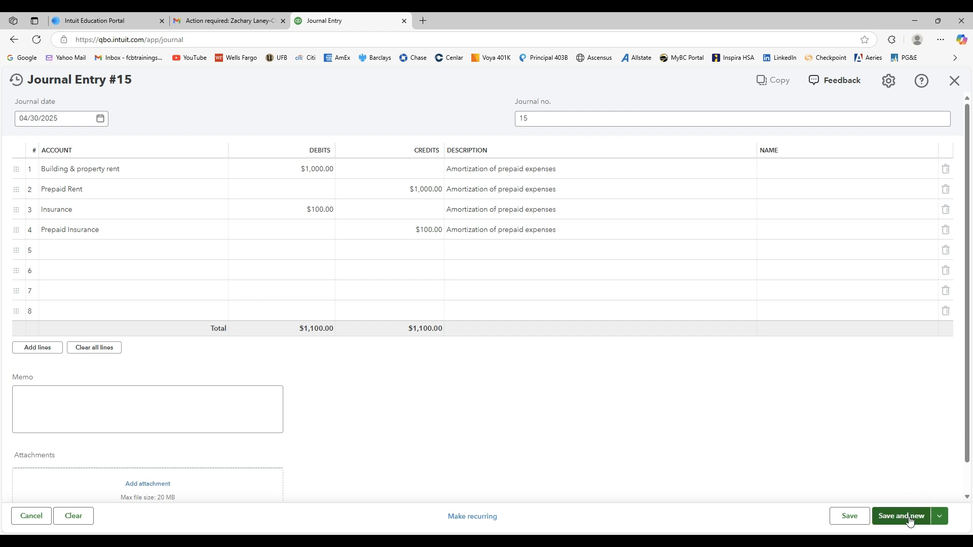
# Save and close journal entry 15, and dismiss the save notification.
pyautogui.click(942, 518)
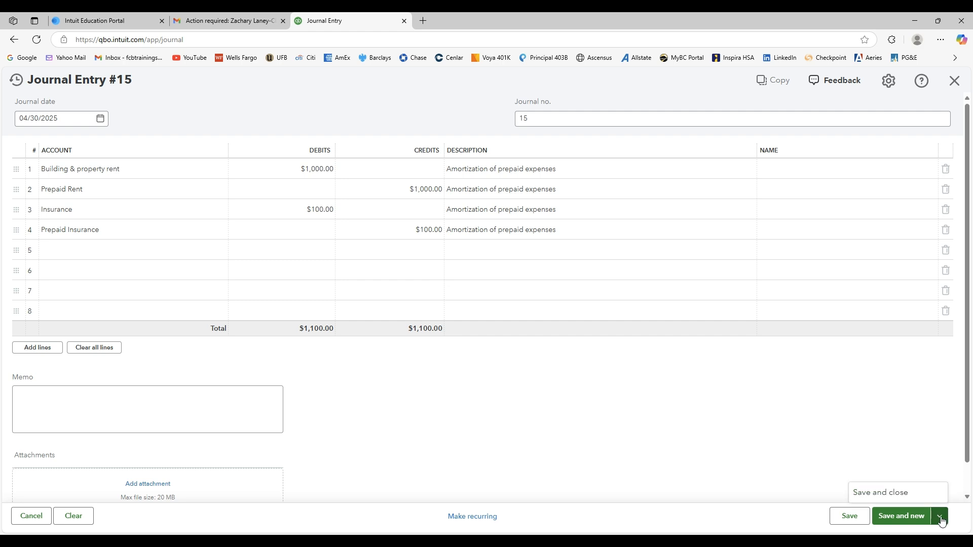
pyautogui.click(907, 495)
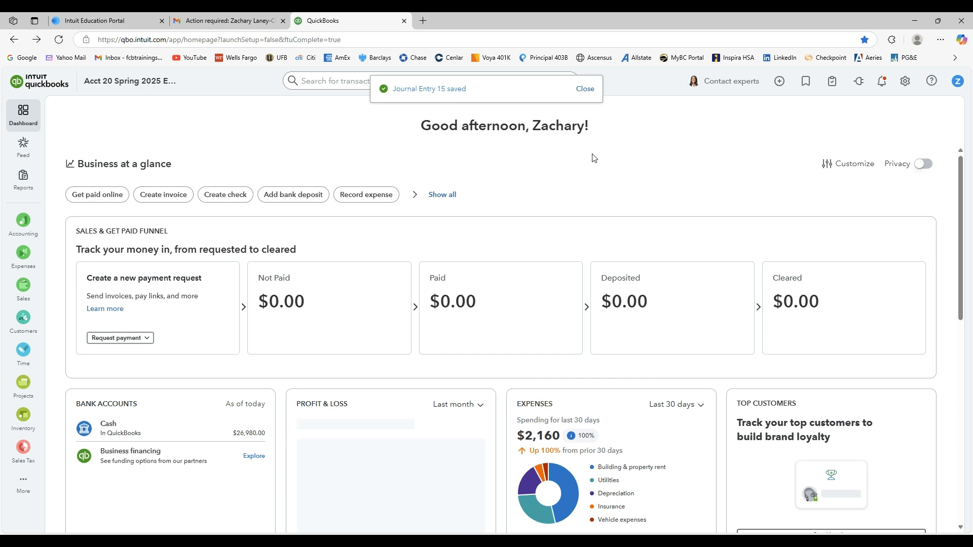
pyautogui.click(584, 89)
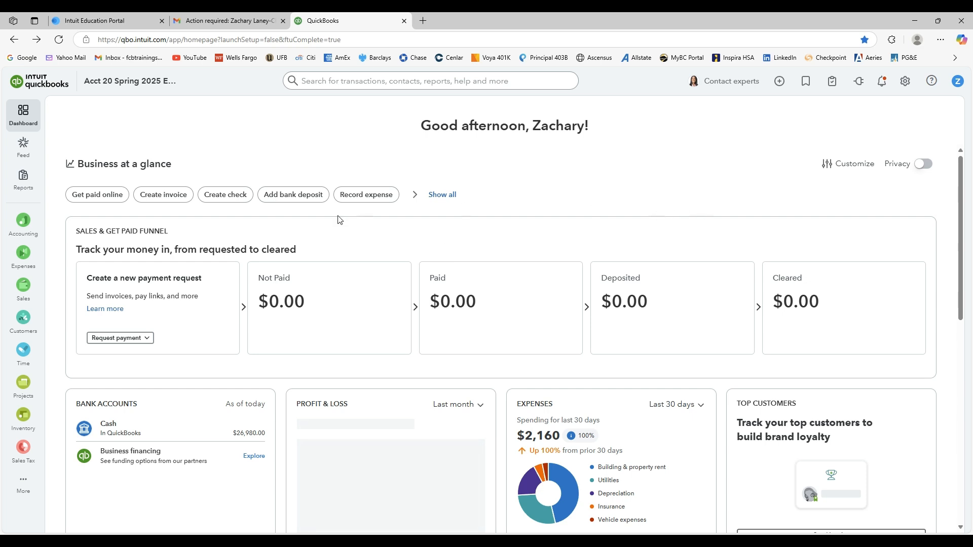
# Open the standard reports and look through the report categories available for the company.
pyautogui.moveTo(23, 177)
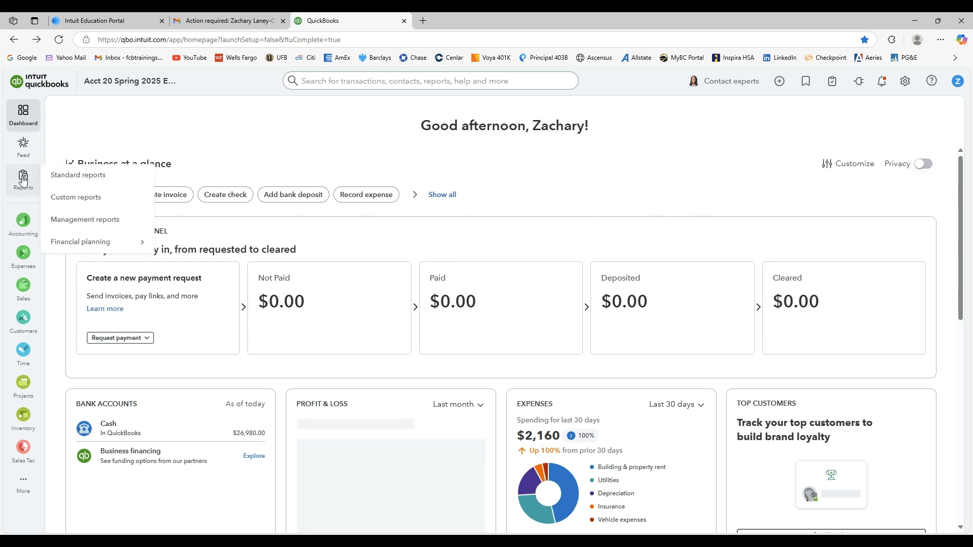
pyautogui.click(65, 176)
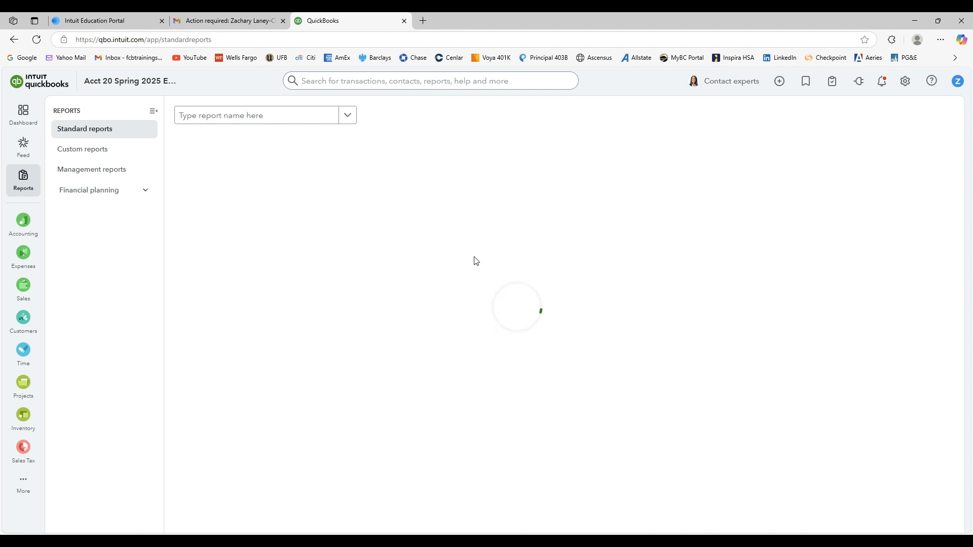
pyautogui.scroll(-10, 477, 263)
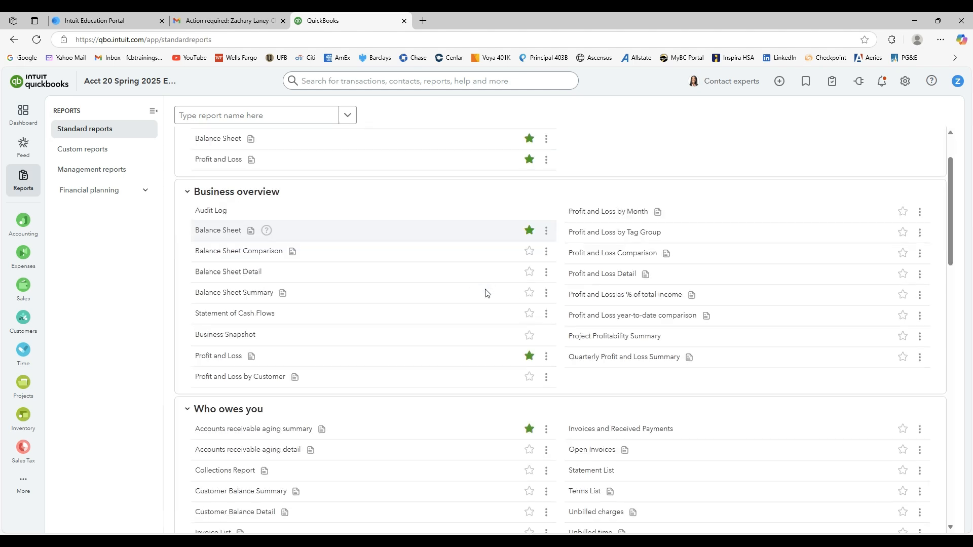
pyautogui.scroll(-4, 487, 294)
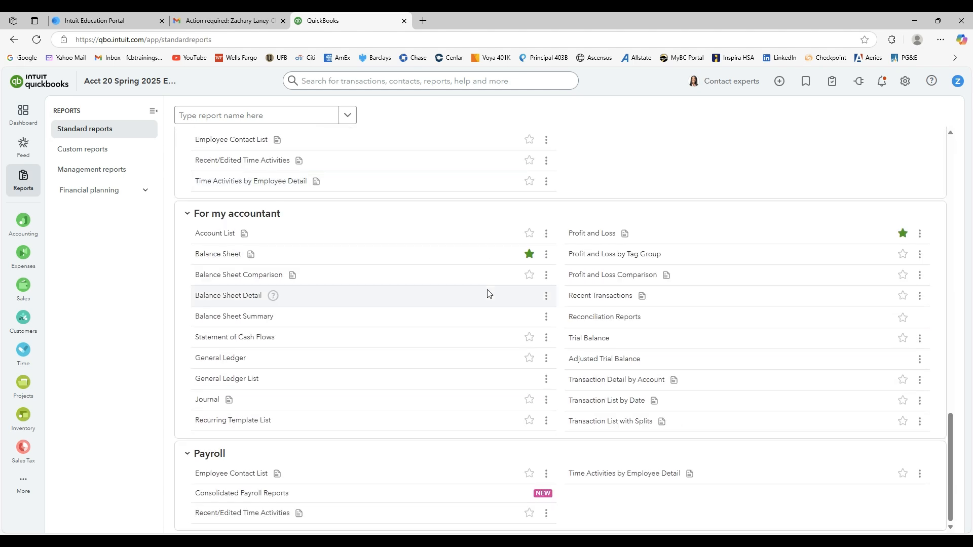
pyautogui.scroll(14, 488, 293)
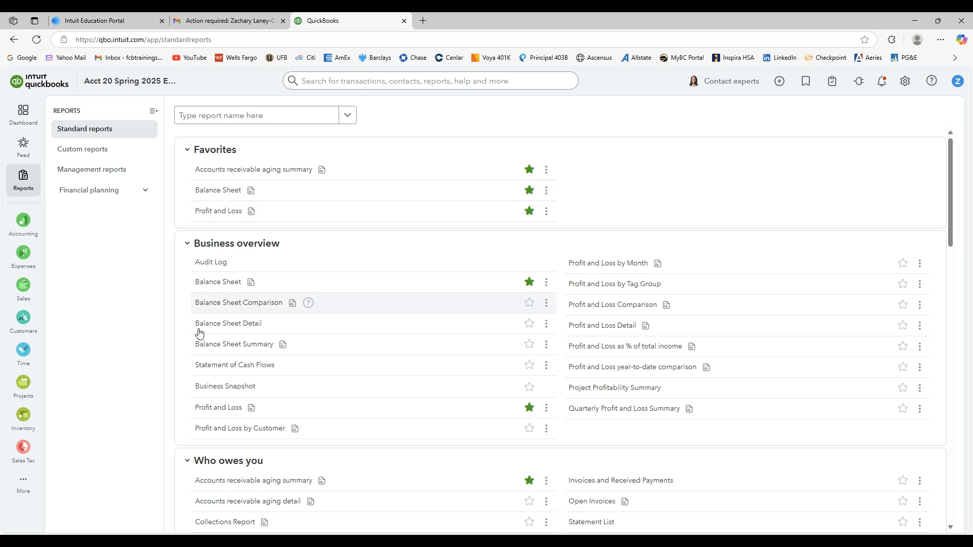
pyautogui.scroll(-1, 191, 413)
pyautogui.scroll(-2, 191, 412)
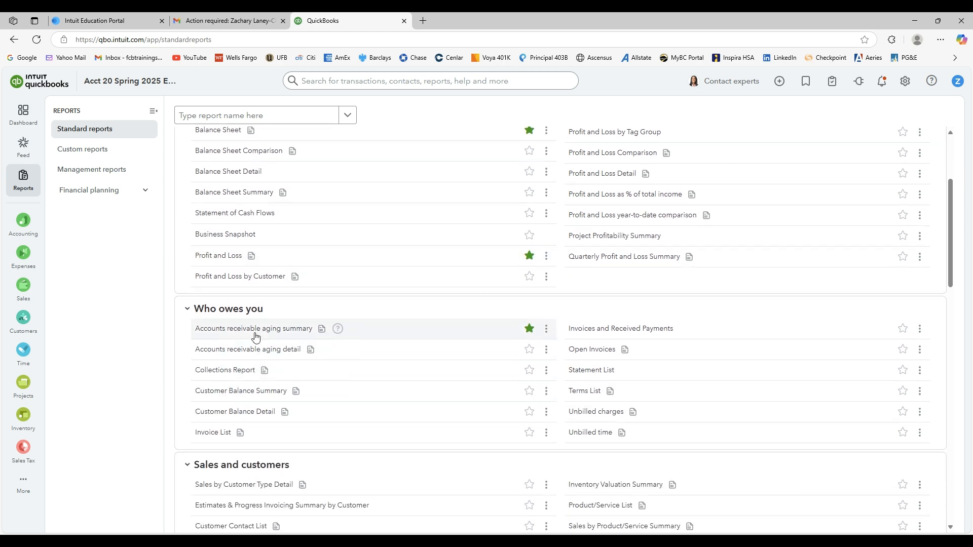
pyautogui.scroll(-6, 267, 354)
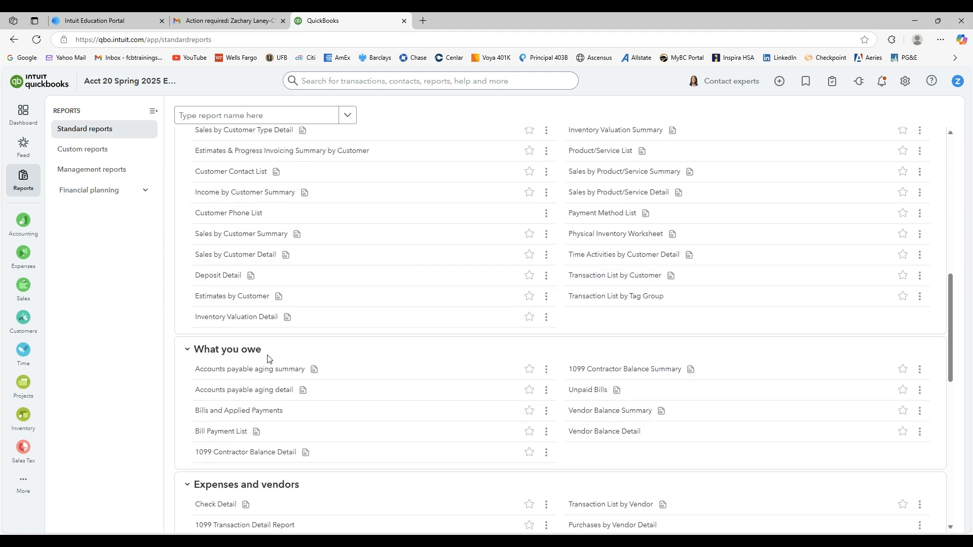
# Open the Balance Sheet from the favorite reports and check its as-of date.
pyautogui.scroll(10, 344, 186)
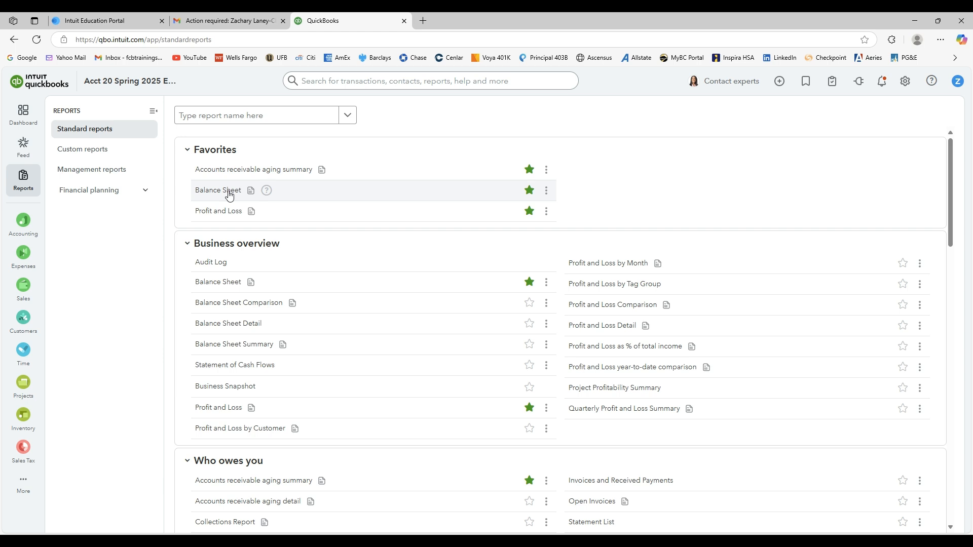
pyautogui.click(229, 195)
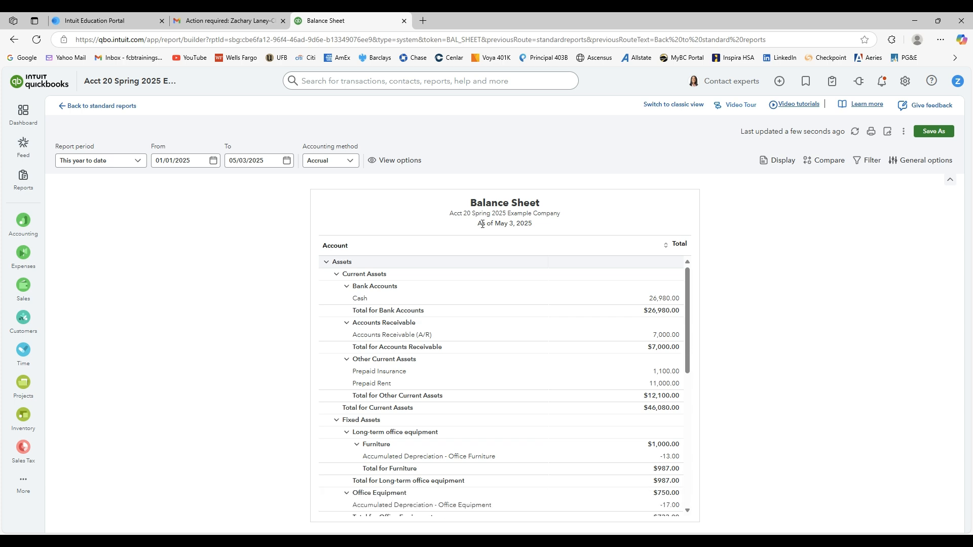
pyautogui.moveTo(480, 223); pyautogui.dragTo(533, 224)
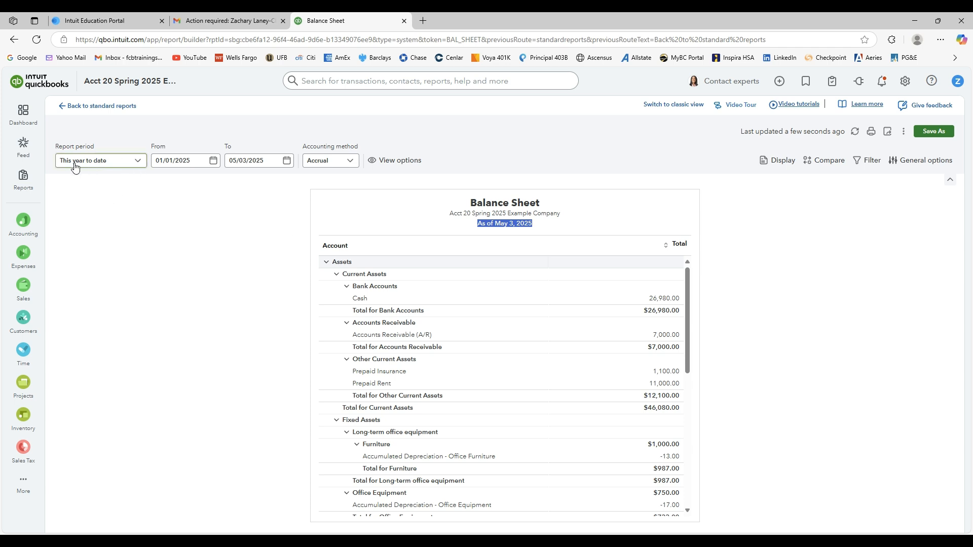
# Set the Balance Sheet's report period to Last month.
pyautogui.click(133, 166)
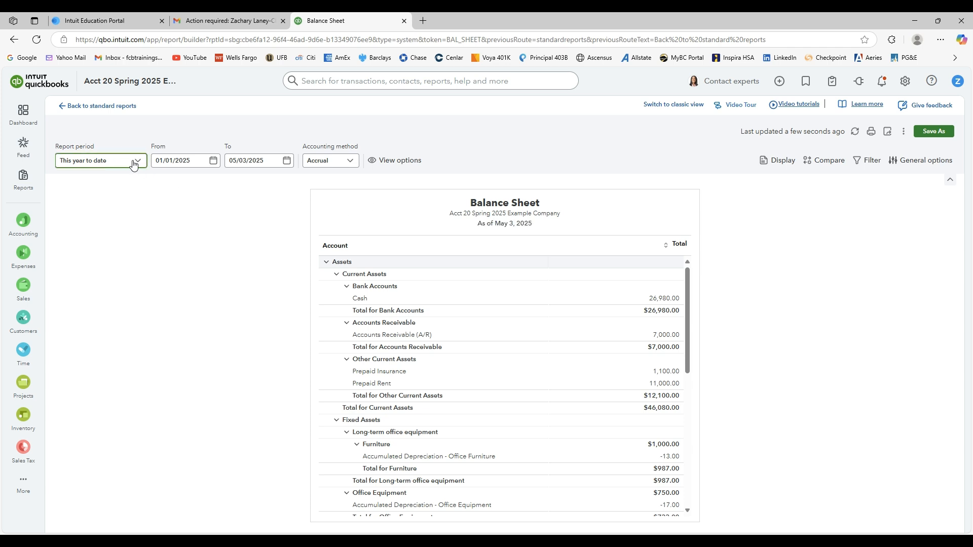
pyautogui.scroll(-3, 133, 244)
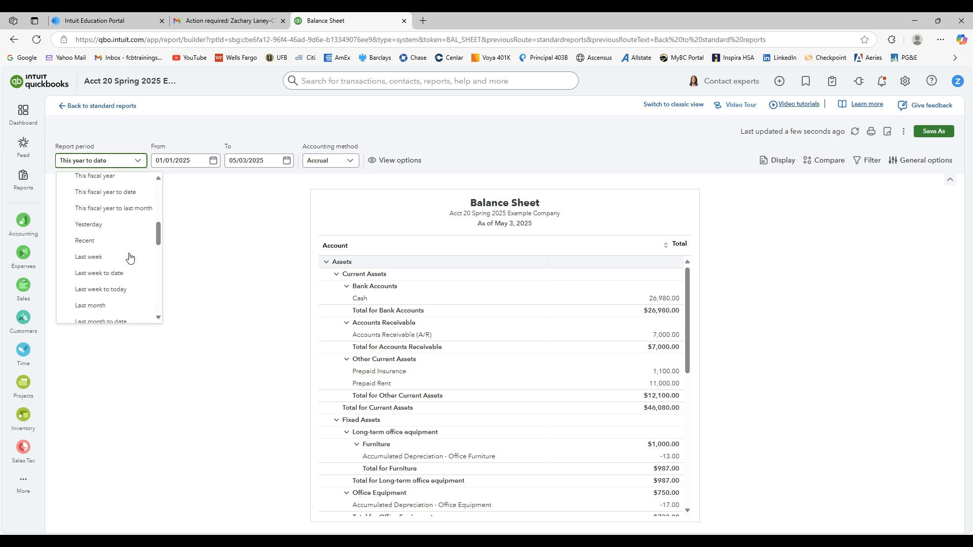
pyautogui.click(104, 258)
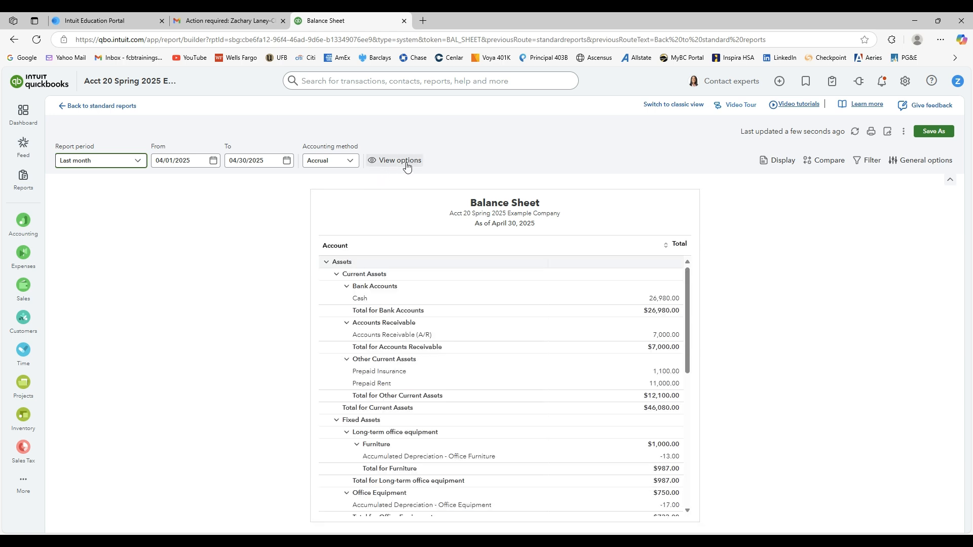
pyautogui.click(796, 284)
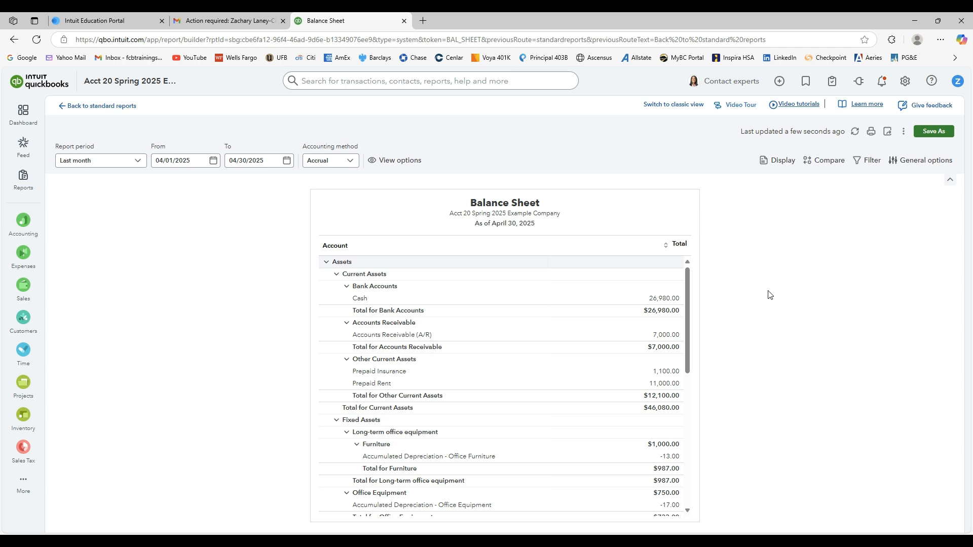
# Examine the Balance Sheet's current assets and fixed assets, including the accumulated depreciation under furniture, office equipment and vehicles.
pyautogui.scroll(-10, 658, 334)
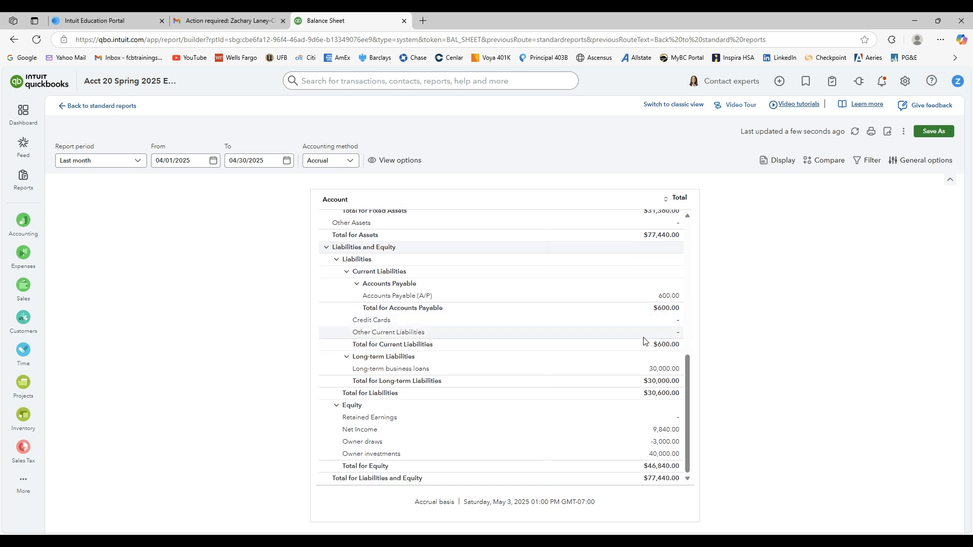
pyautogui.scroll(10, 623, 343)
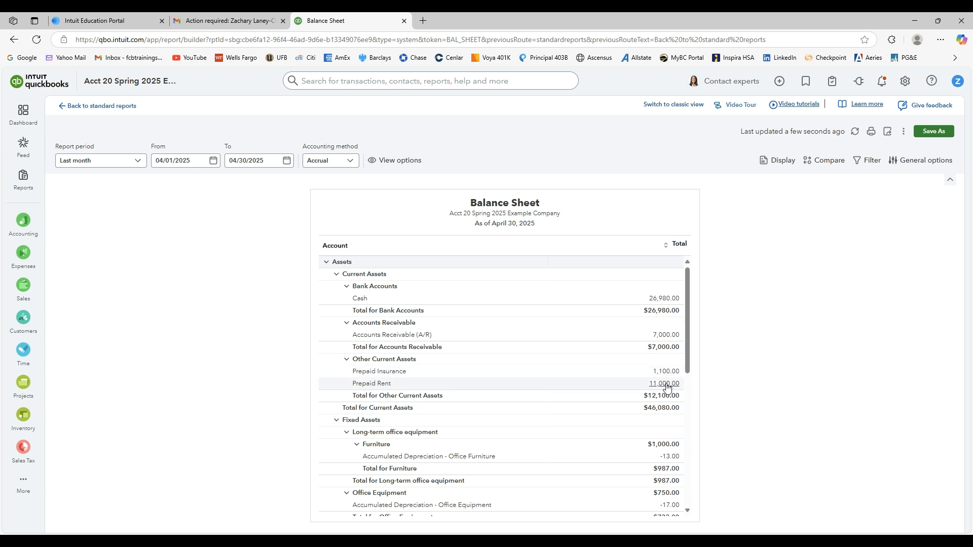
pyautogui.scroll(-1, 544, 392)
pyautogui.scroll(-2, 544, 391)
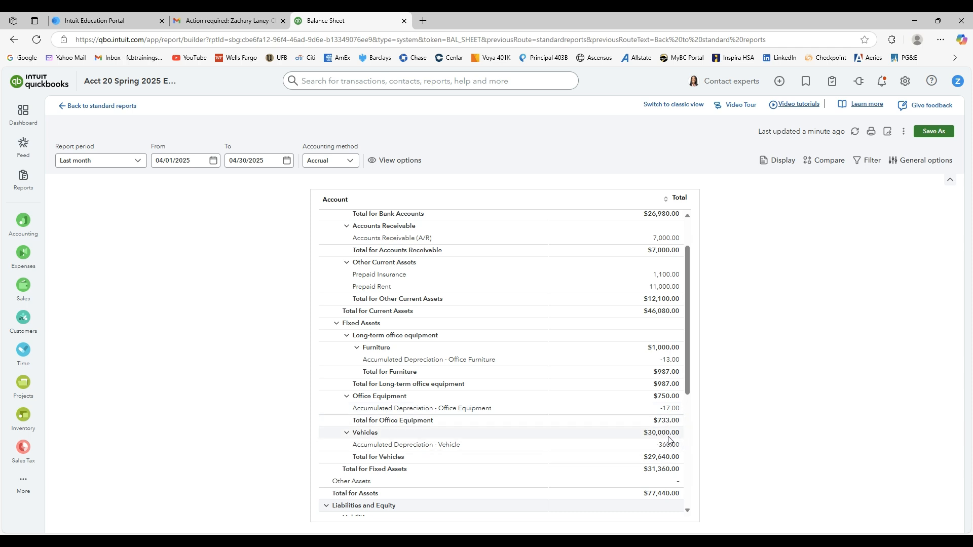
pyautogui.click(347, 337)
pyautogui.click(347, 337)
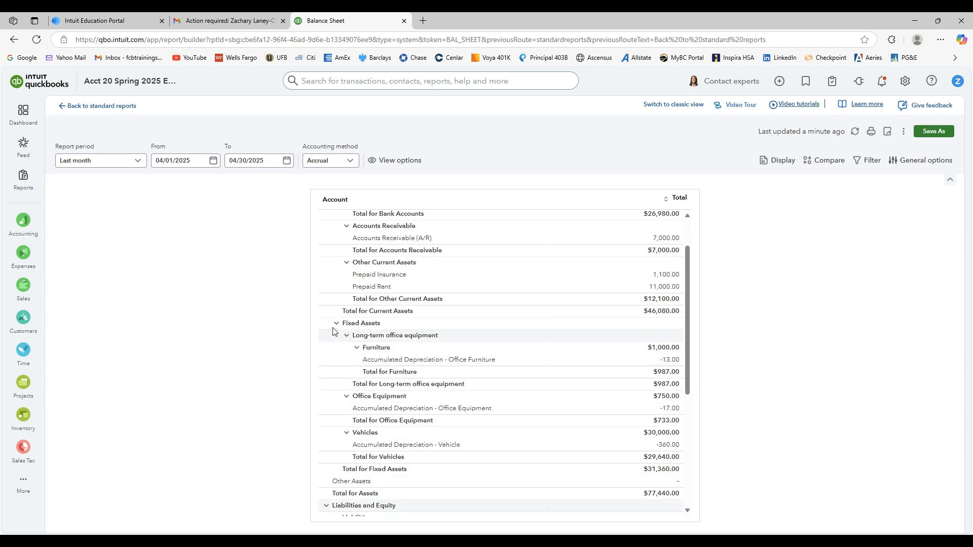
pyautogui.click(336, 325)
pyautogui.click(335, 325)
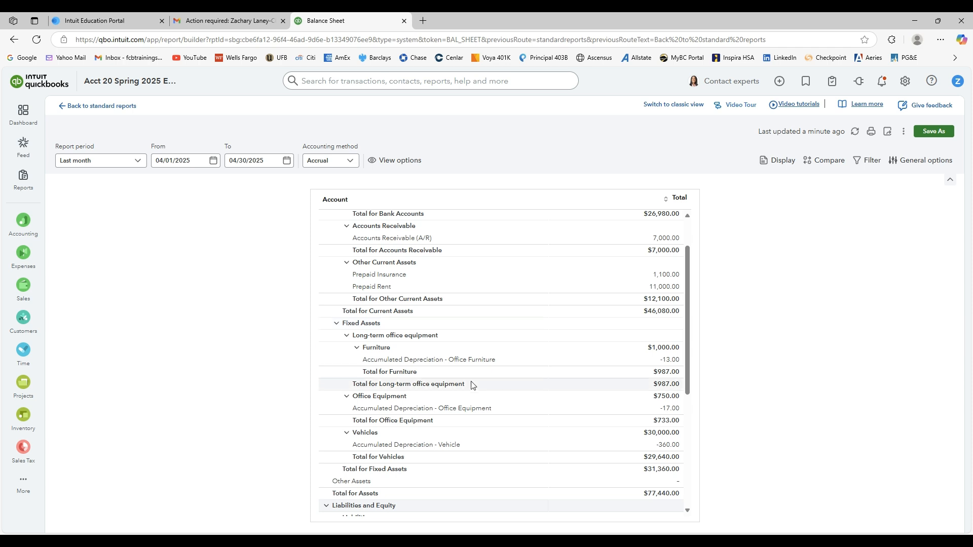
pyautogui.scroll(-1, 538, 352)
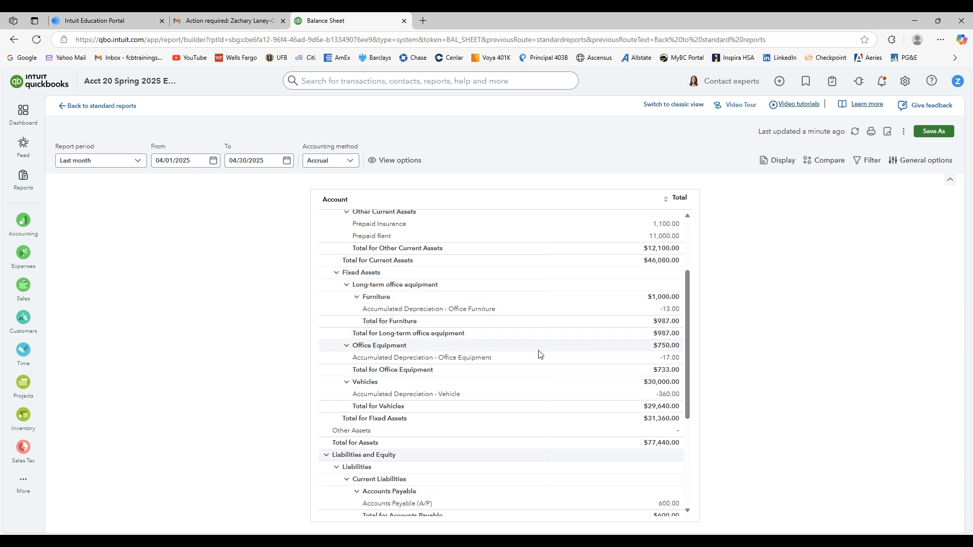
pyautogui.scroll(-1, 505, 333)
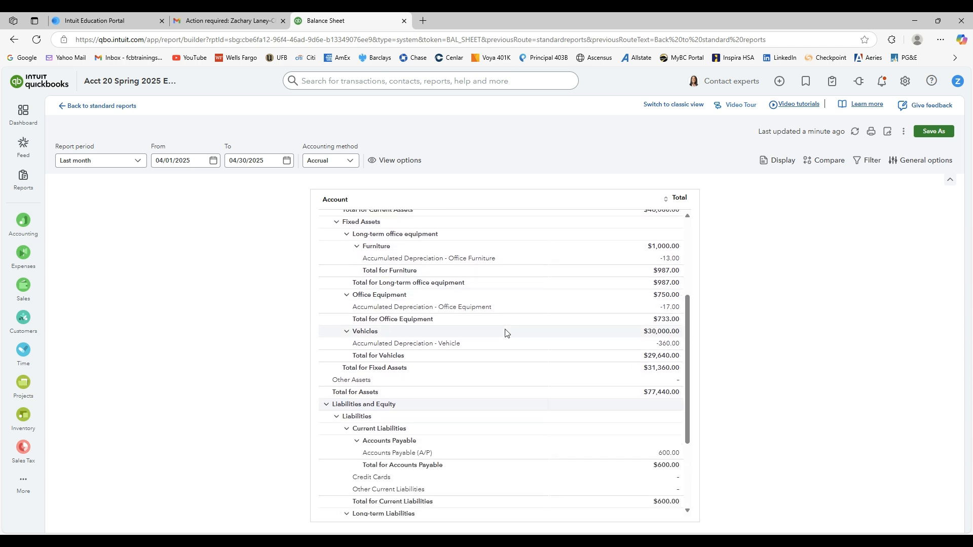
pyautogui.scroll(4, 560, 336)
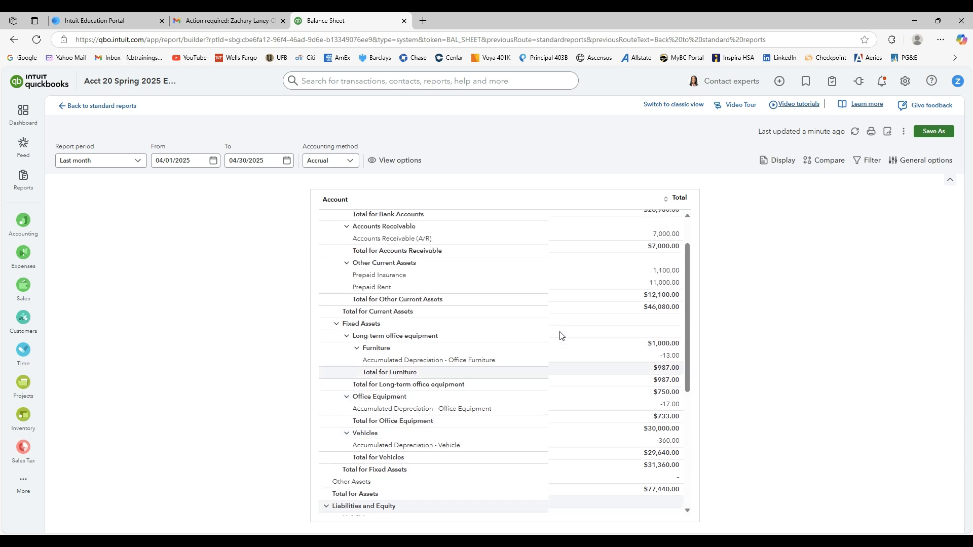
pyautogui.scroll(-3, 406, 425)
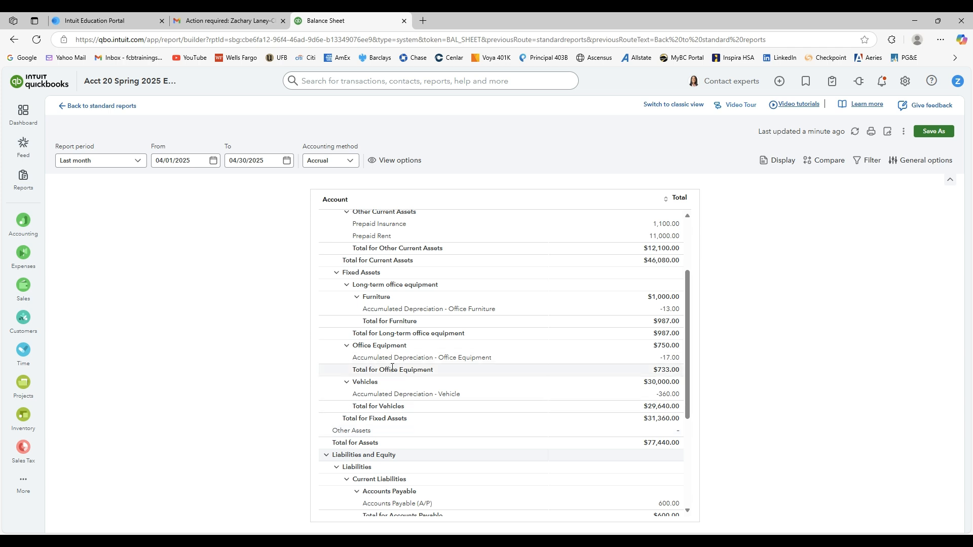
# Review the Balance Sheet's liabilities and equity, and compare their combined total with total assets.
pyautogui.scroll(-2, 423, 437)
pyautogui.scroll(-1, 595, 398)
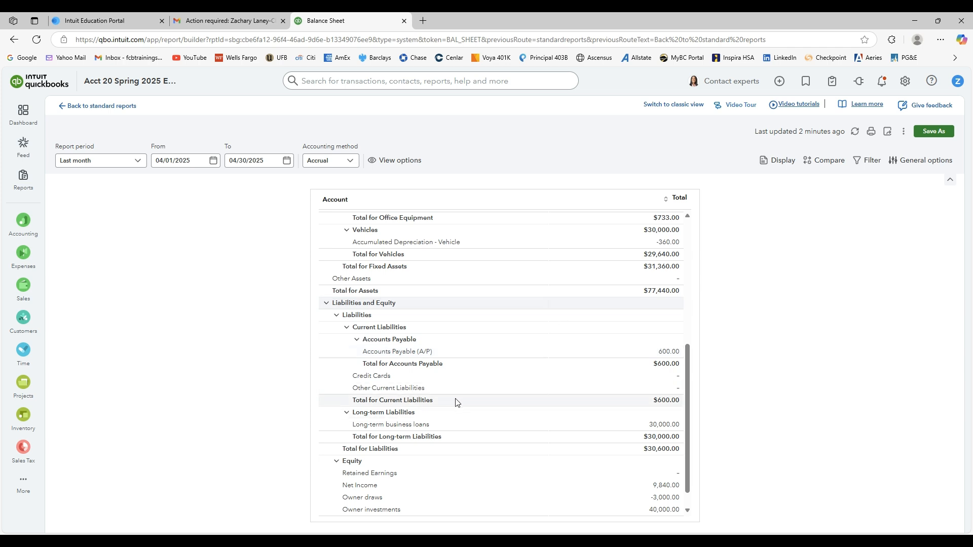
pyautogui.scroll(-2, 550, 433)
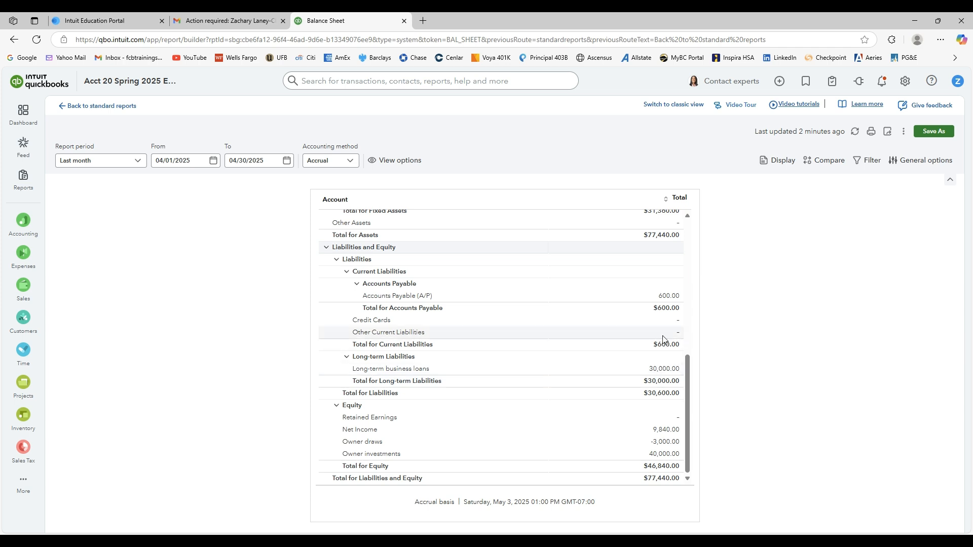
pyautogui.scroll(1, 568, 299)
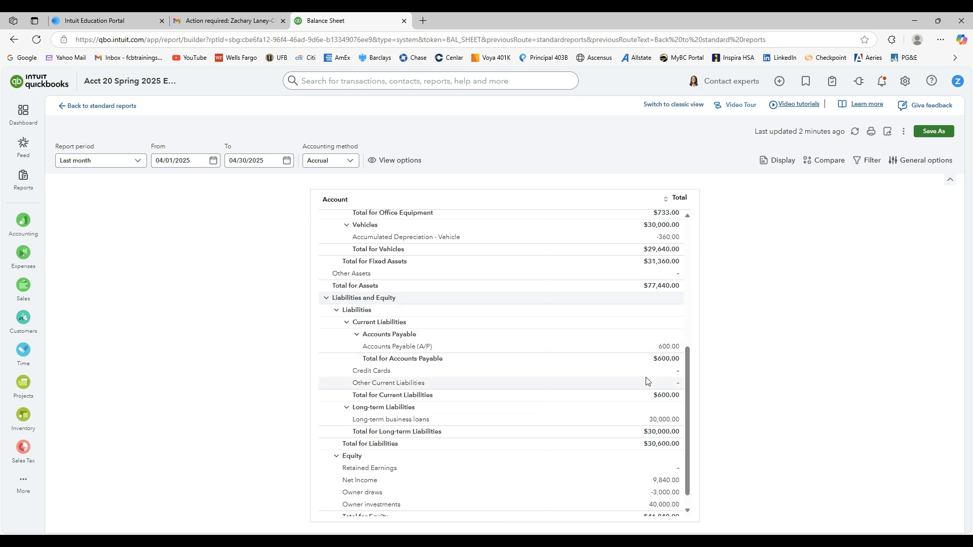
pyautogui.scroll(5, 663, 353)
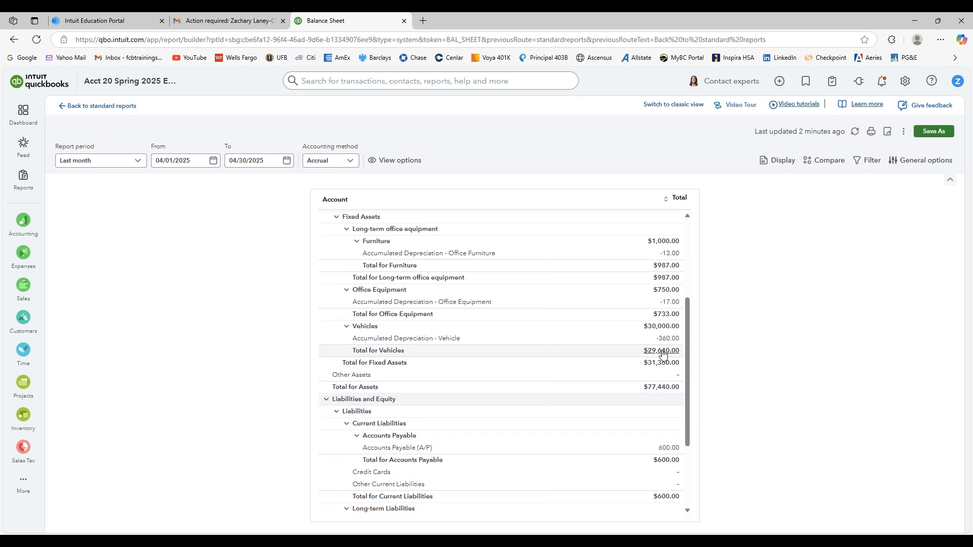
pyautogui.scroll(1, 663, 351)
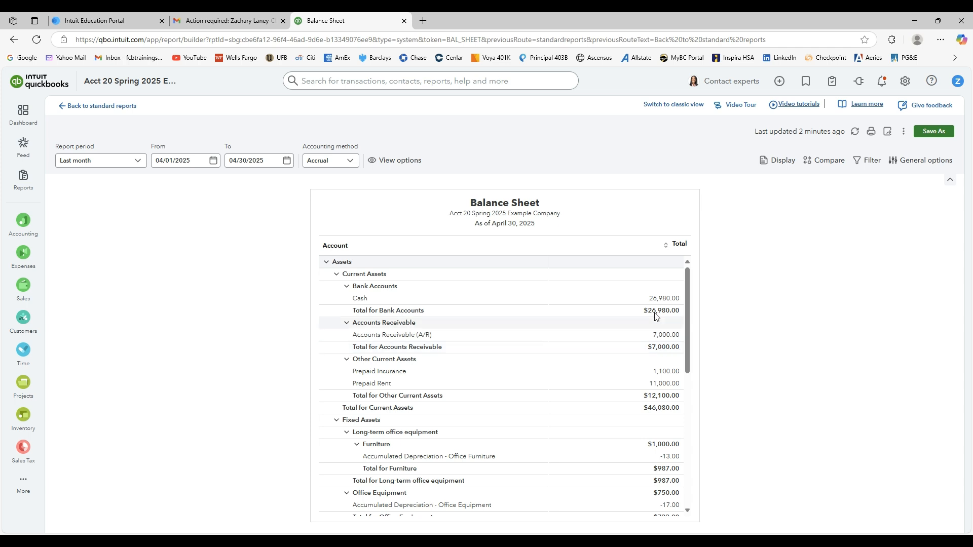
pyautogui.scroll(-4, 613, 381)
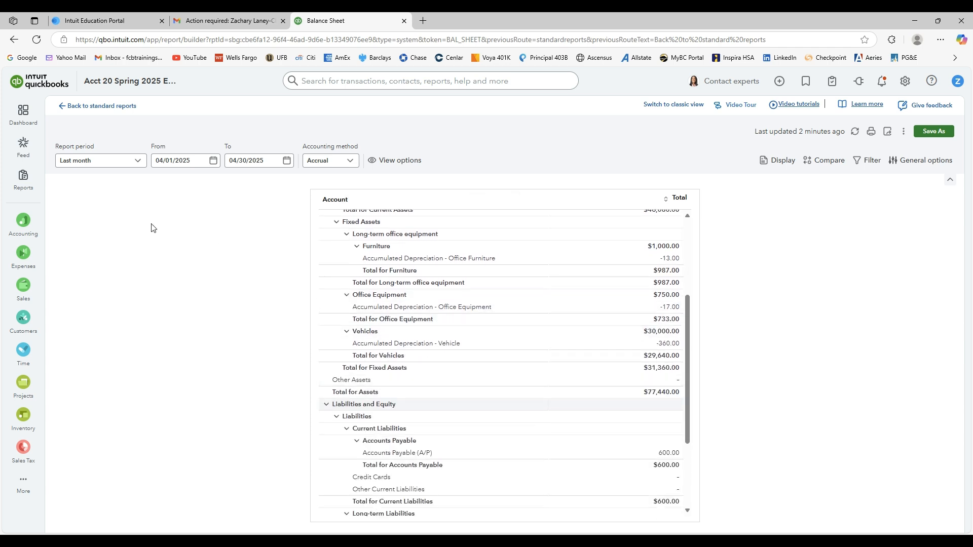
# Exit the Balance Sheet without saving and open the Profit and Loss report from the favorites.
pyautogui.click(101, 107)
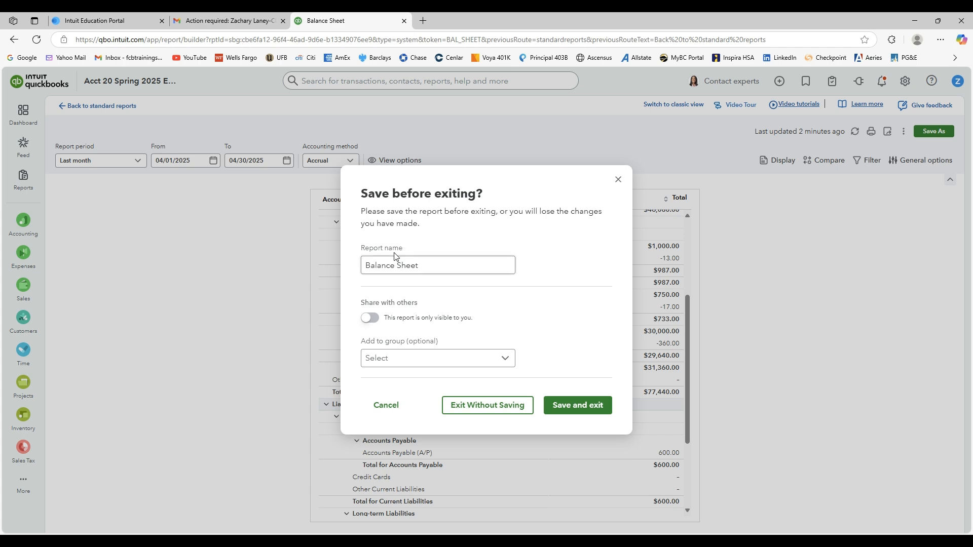
pyautogui.click(503, 404)
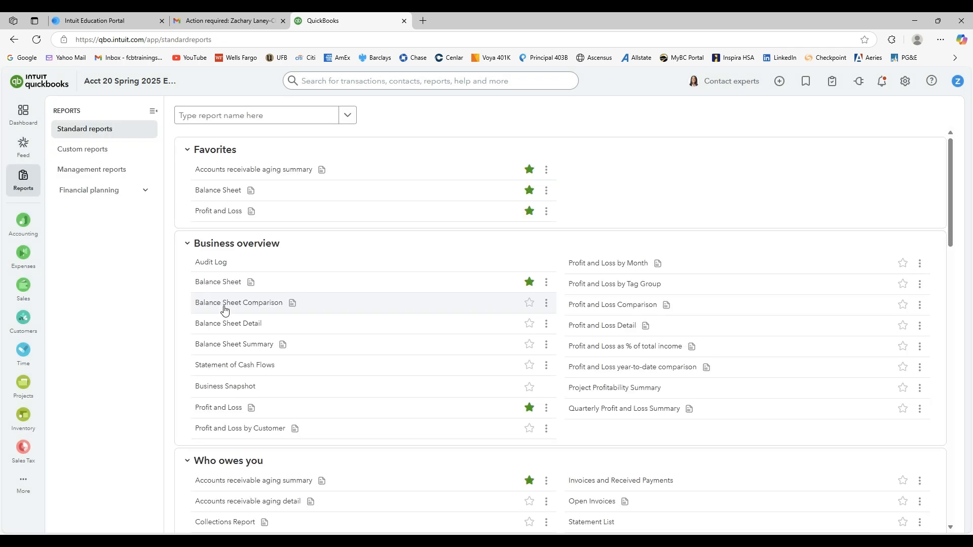
pyautogui.click(234, 215)
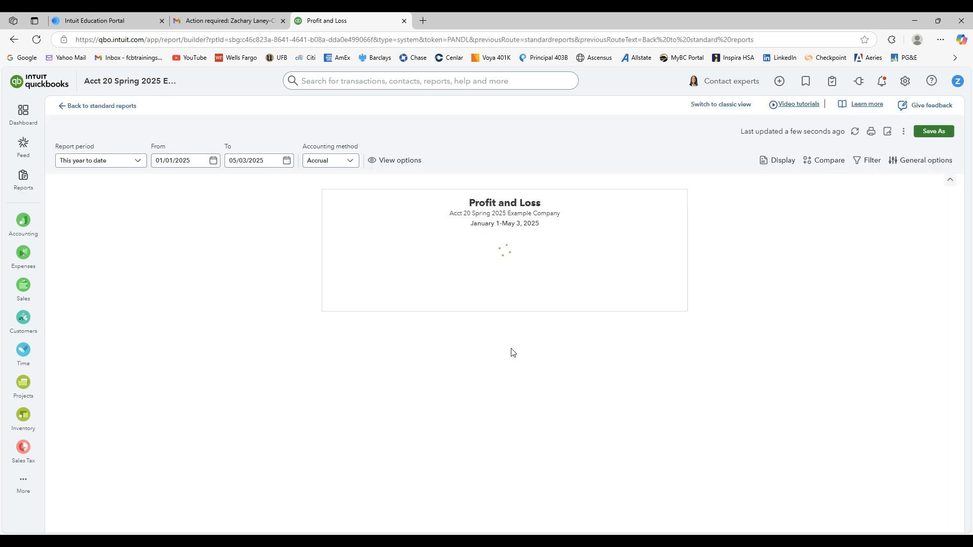
# Set the Profit and Loss report period to Last month.
pyautogui.click(138, 162)
pyautogui.scroll(-5, 154, 245)
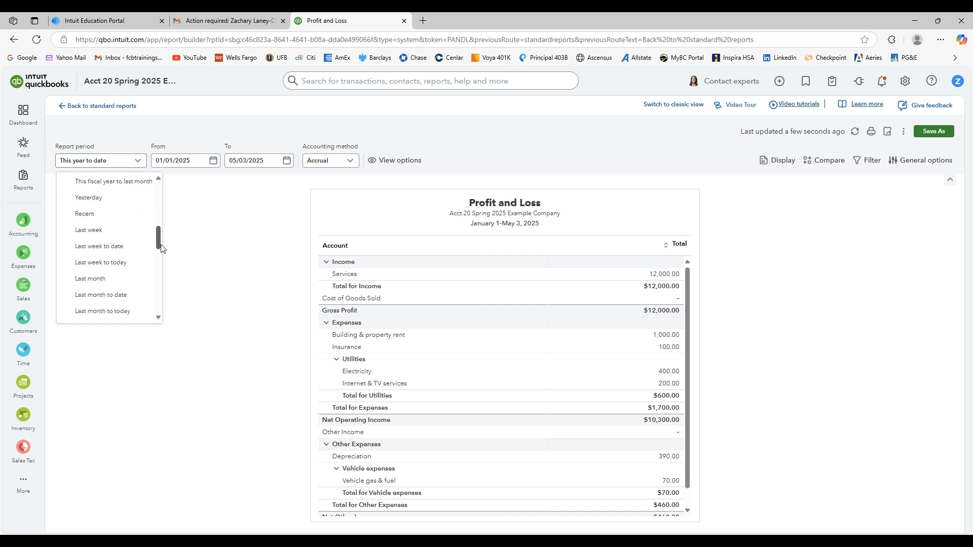
pyautogui.click(112, 205)
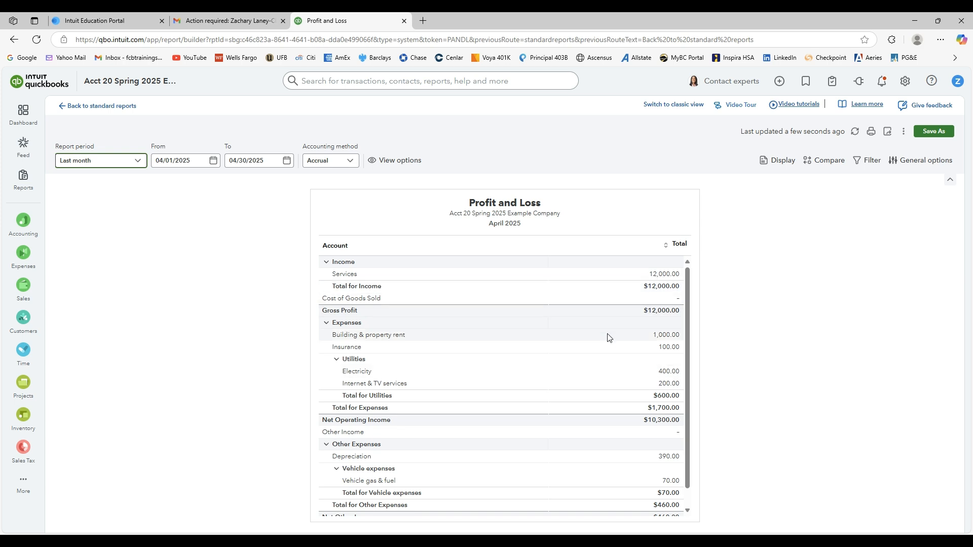
# Collapse the Other Expenses, Expenses and Income sections of the Profit and Loss to review their totals.
pyautogui.scroll(-2, 664, 301)
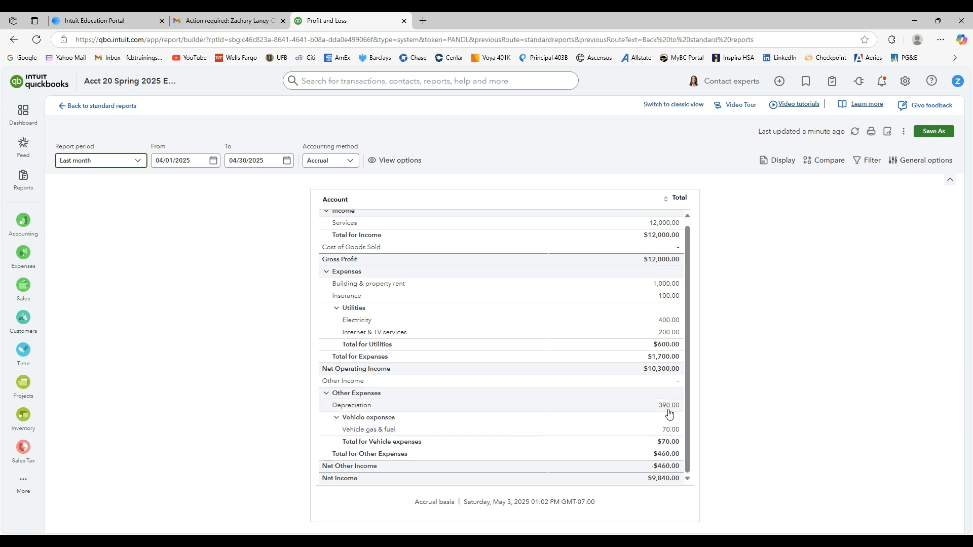
pyautogui.click(327, 393)
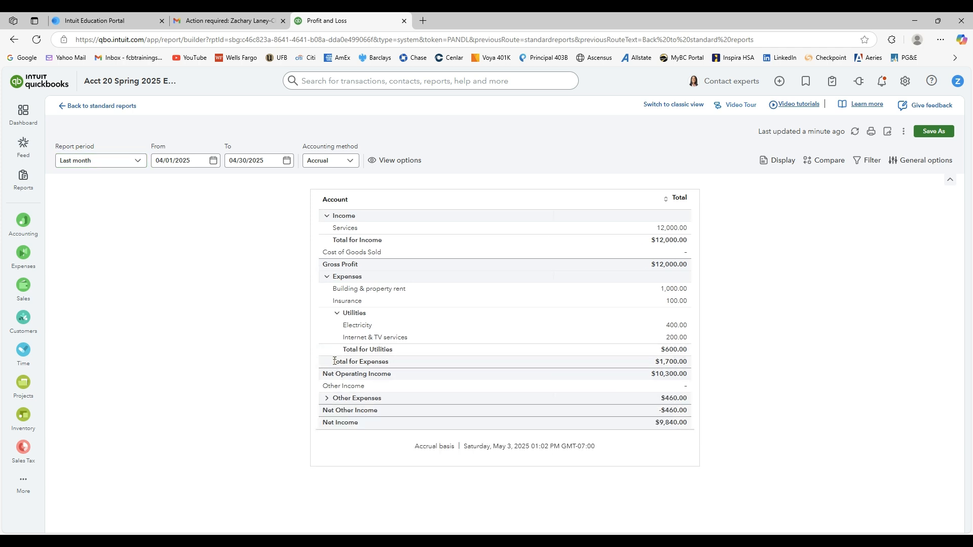
pyautogui.click(326, 277)
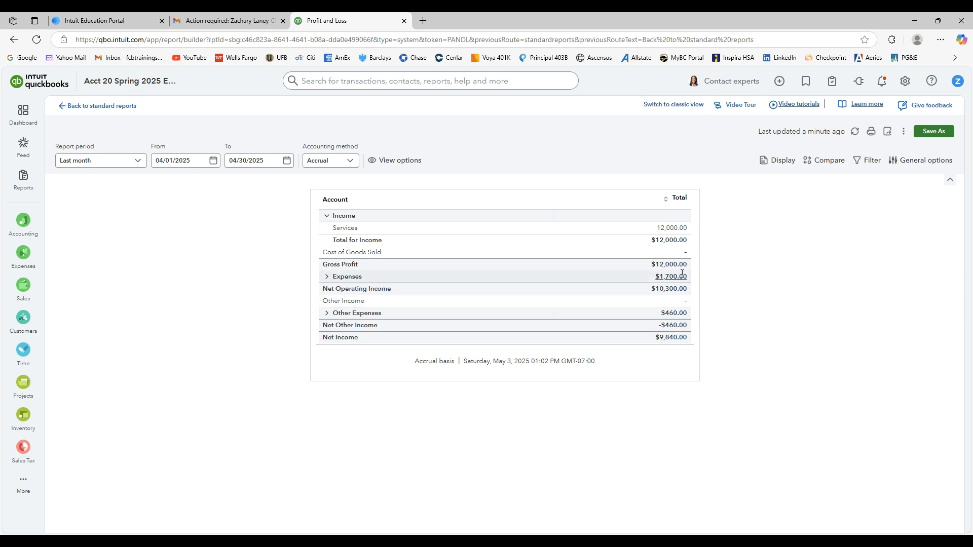
pyautogui.click(327, 216)
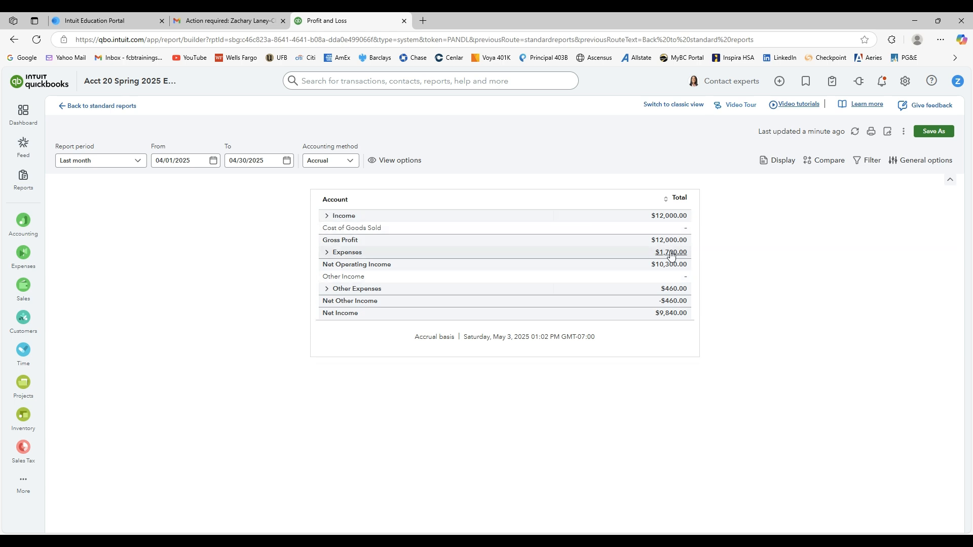
# Expand the Expenses and Other Expenses sections one at a time to check their accounts, collapsing each again.
pyautogui.click(327, 252)
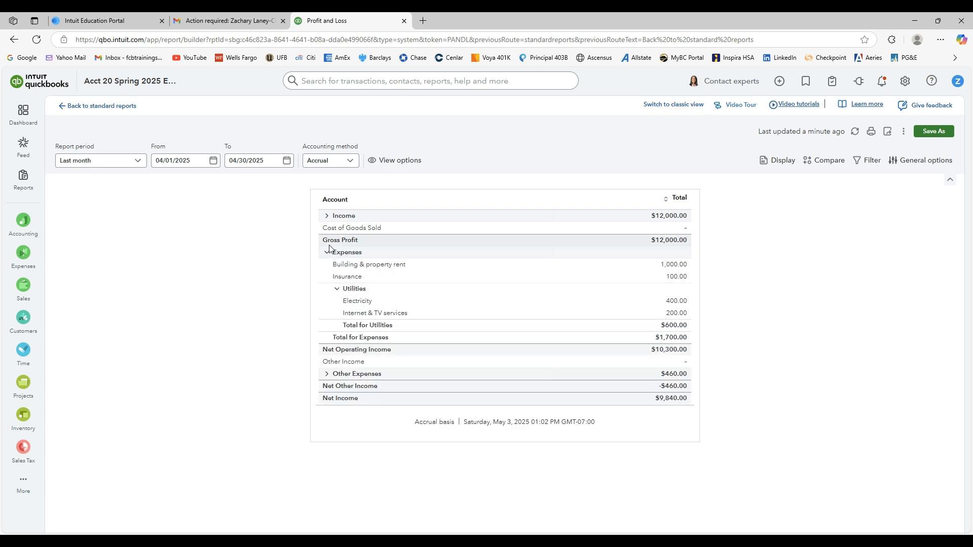
pyautogui.click(327, 253)
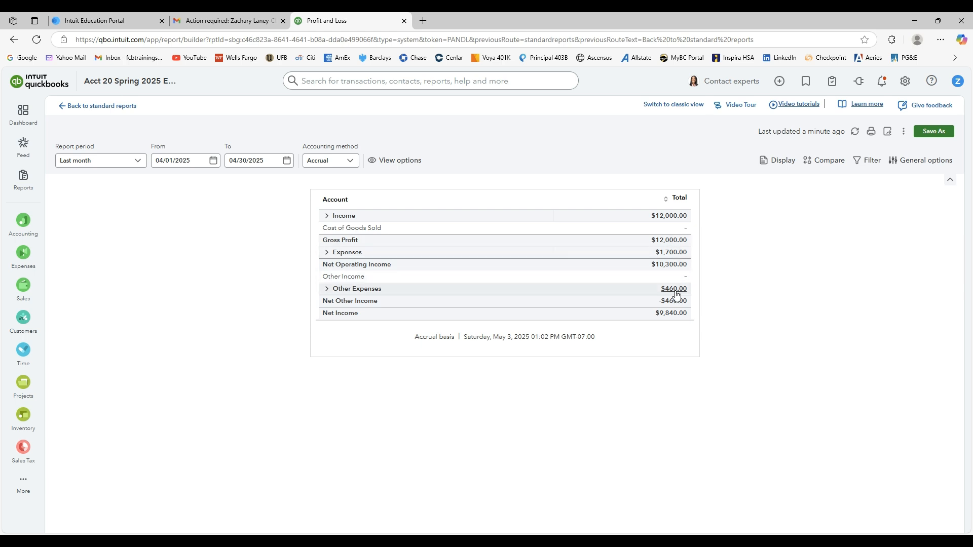
pyautogui.click(327, 289)
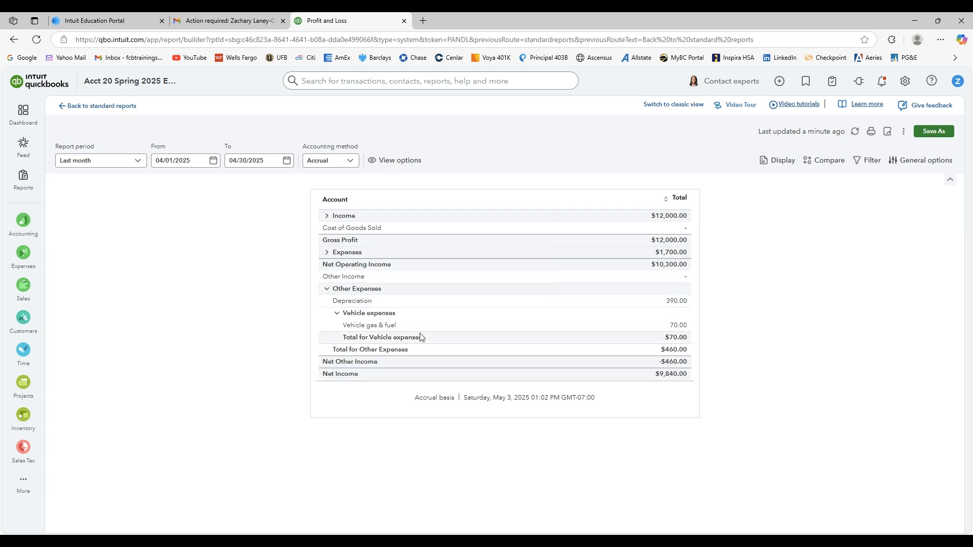
pyautogui.click(327, 289)
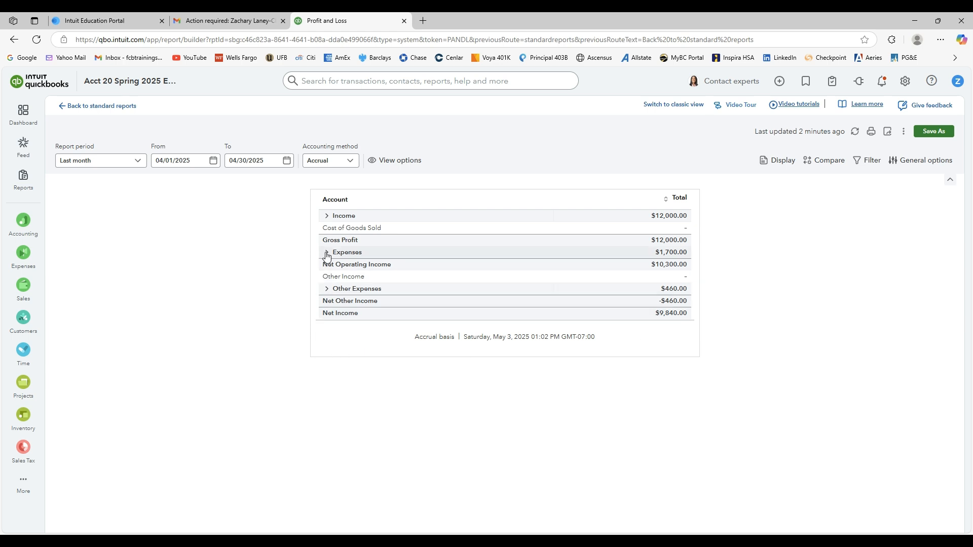
# Expand all collapsed Profit and Loss sections again, and exit the report without saving.
pyautogui.click(327, 289)
pyautogui.click(326, 252)
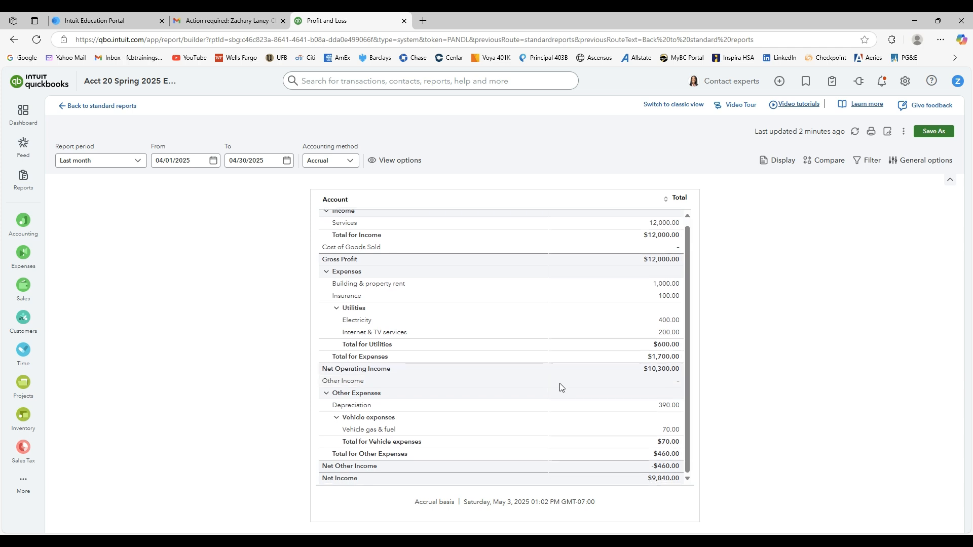
pyautogui.scroll(2, 561, 387)
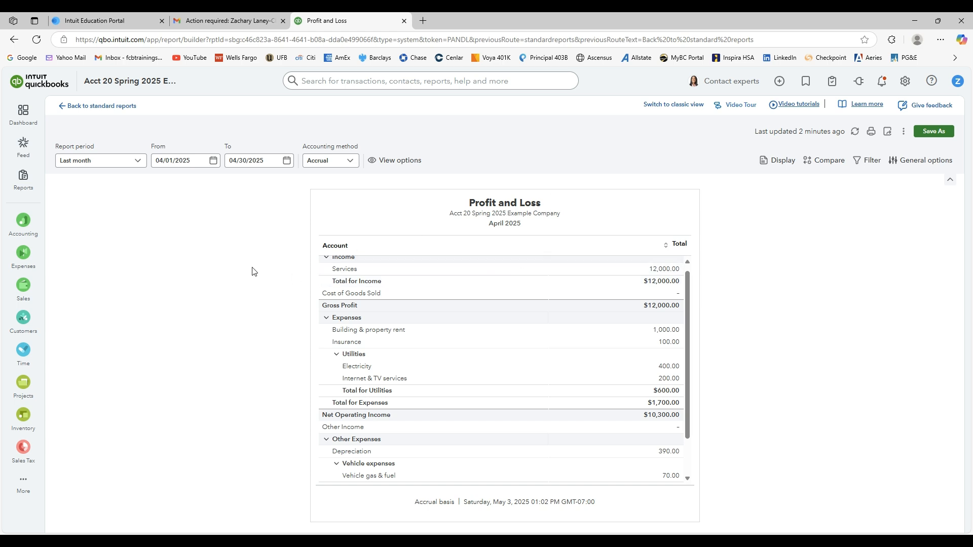
pyautogui.click(66, 107)
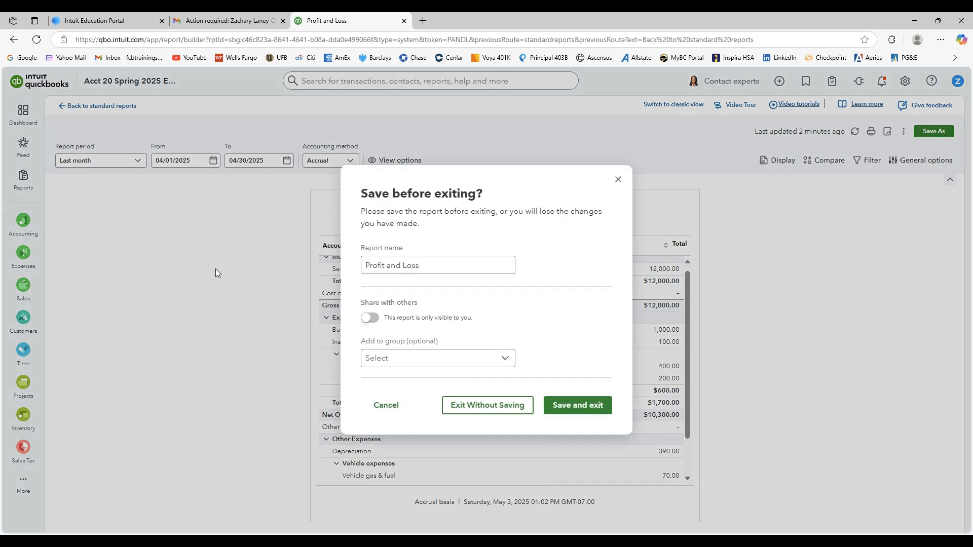
pyautogui.click(522, 408)
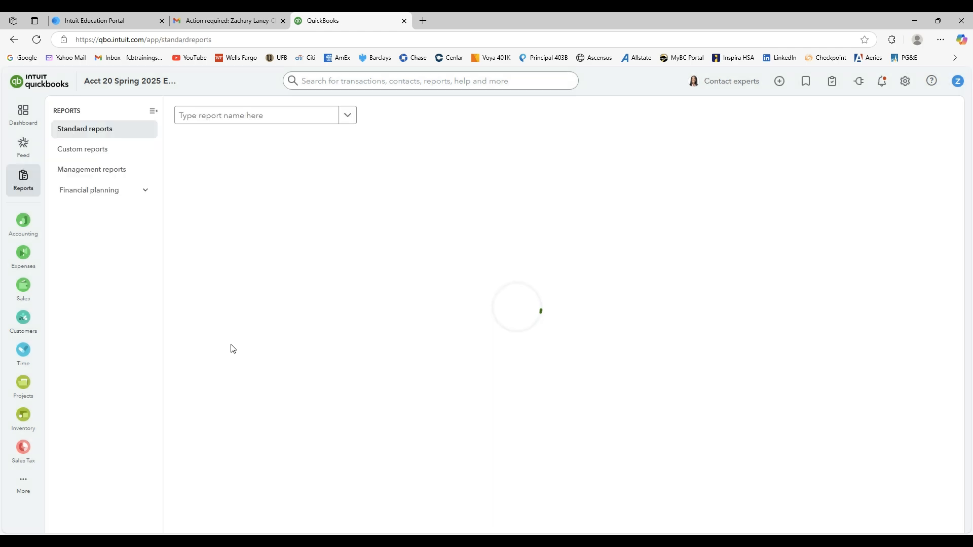
# Review the Accounts receivable aging summary as of today, and return to the standard reports list.
pyautogui.moveTo(23, 352)
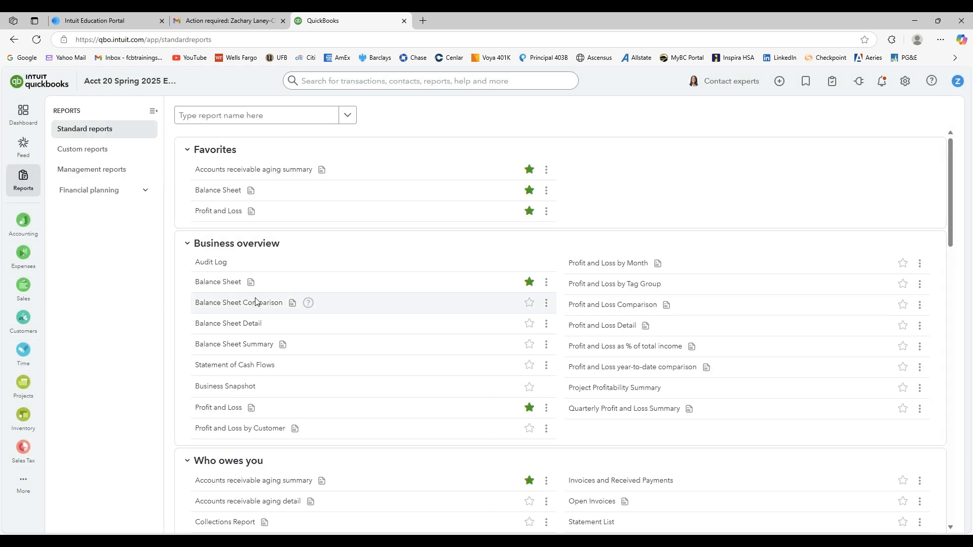
pyautogui.scroll(-7, 185, 369)
pyautogui.scroll(2, 185, 355)
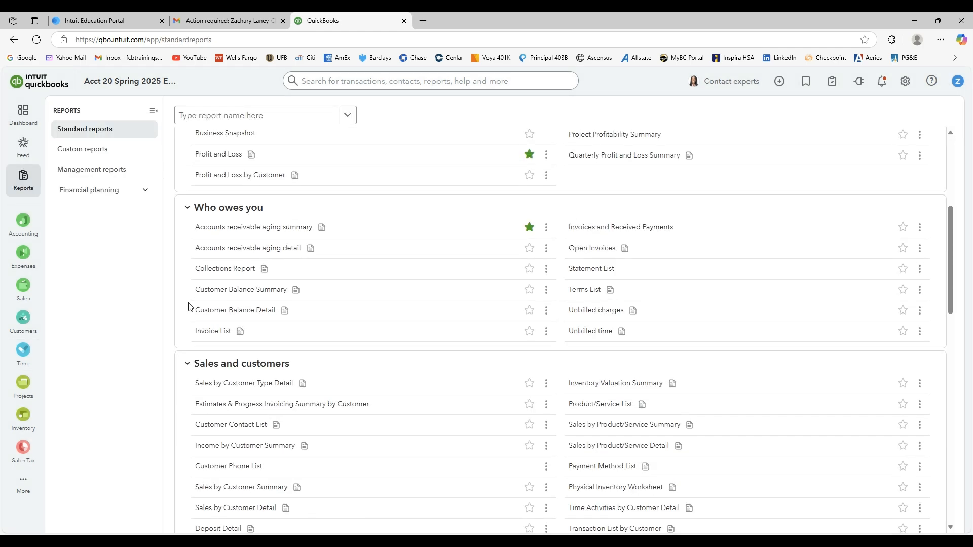
pyautogui.click(213, 229)
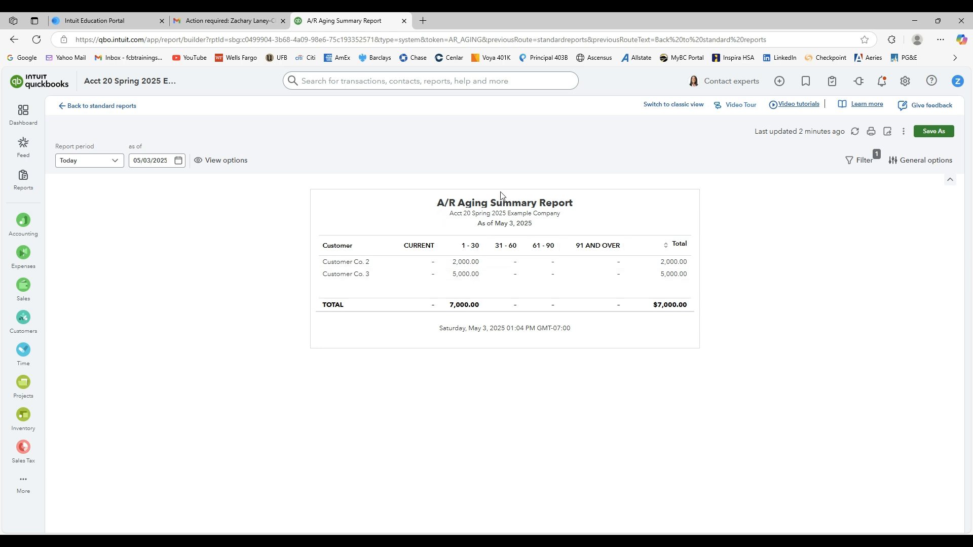
pyautogui.click(63, 106)
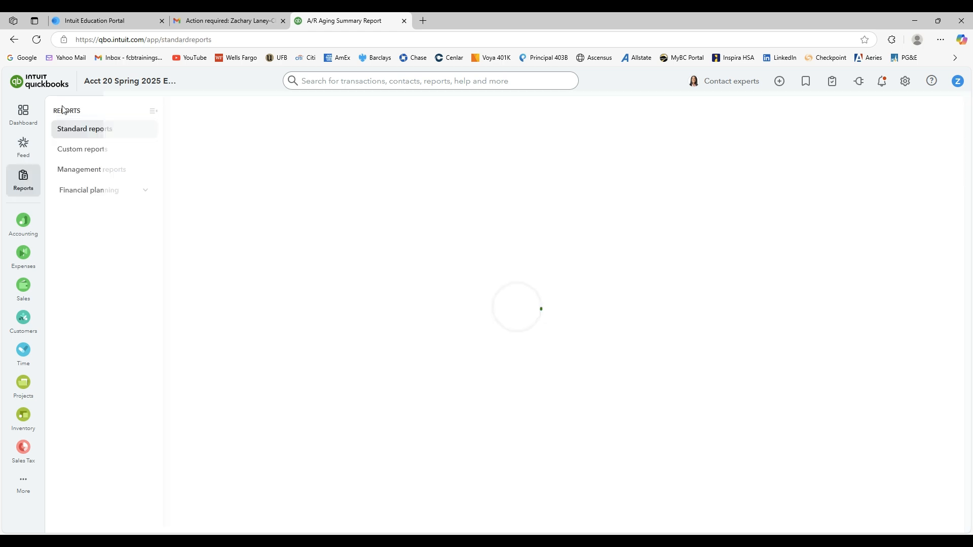
# Review the Accounts payable aging summary under What you owe, and return to the standard reports list.
pyautogui.scroll(-4, 239, 335)
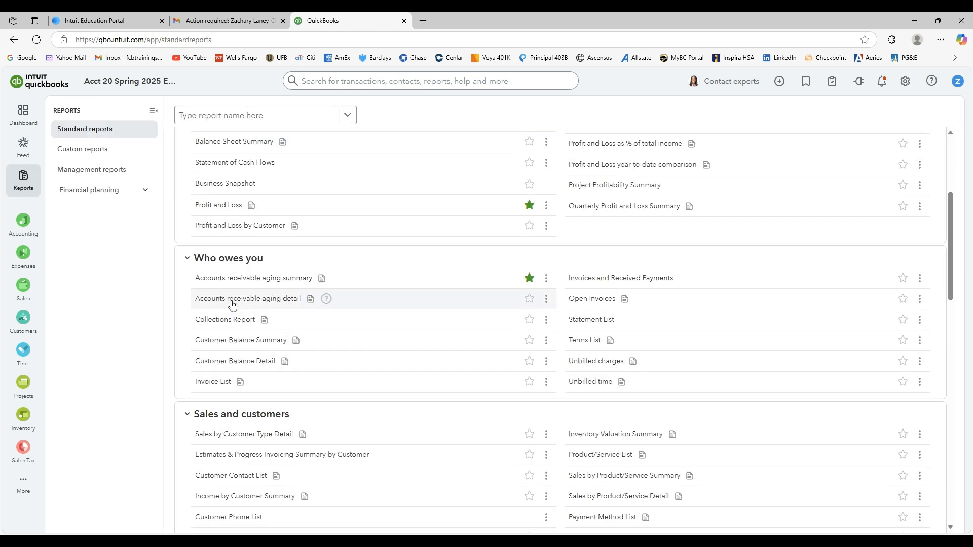
pyautogui.scroll(3, 233, 304)
pyautogui.scroll(-12, 232, 304)
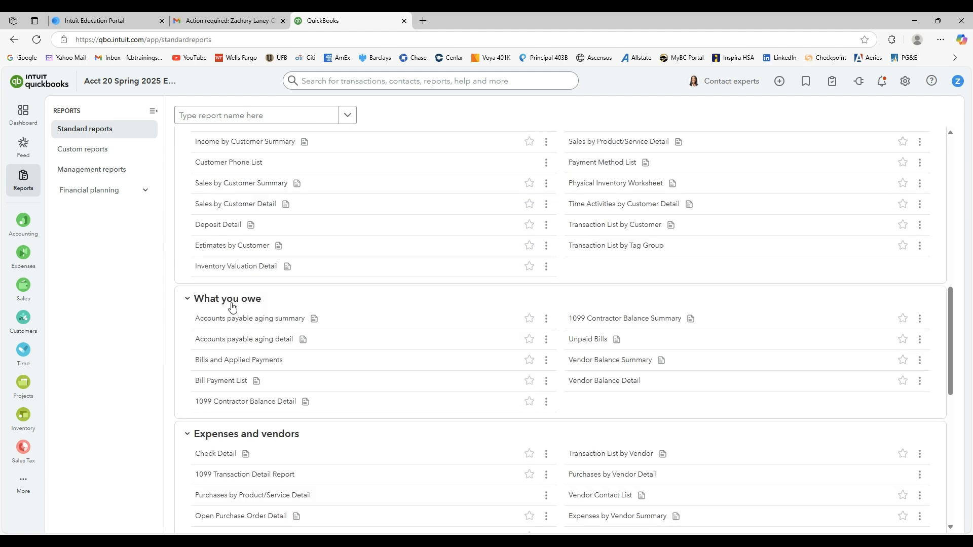
pyautogui.click(238, 320)
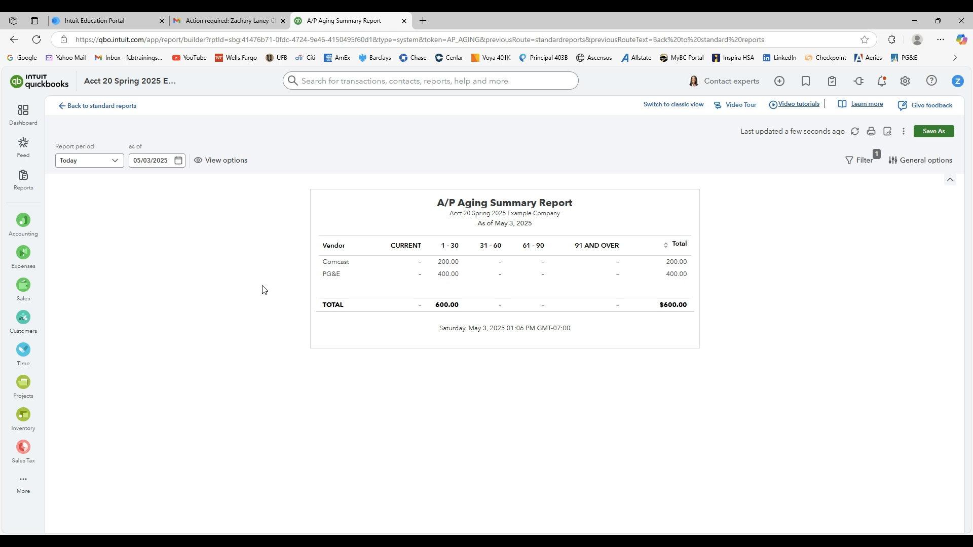
pyautogui.click(76, 105)
# Display the Balance Sheet with the report period set to Last month, and look through its accounts.
pyautogui.moveTo(24, 289)
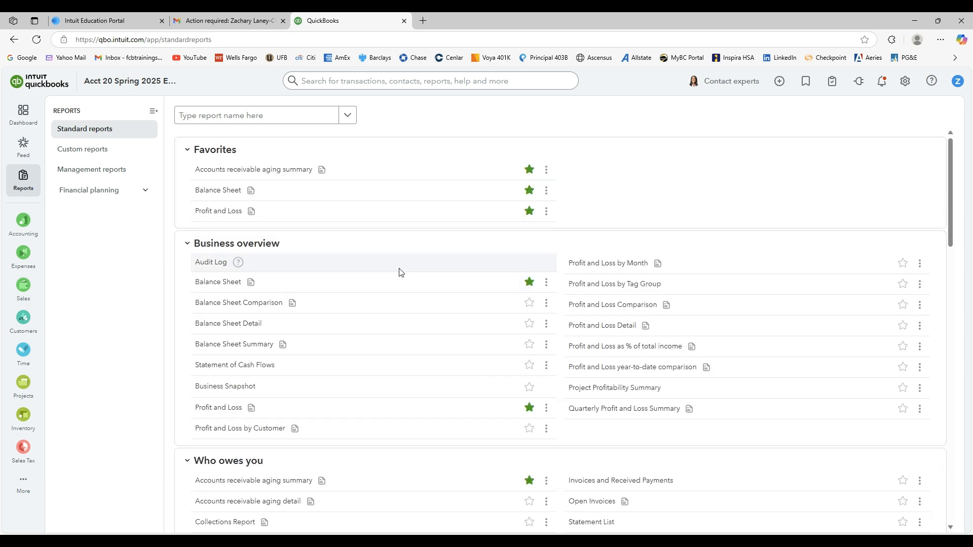
pyautogui.click(221, 192)
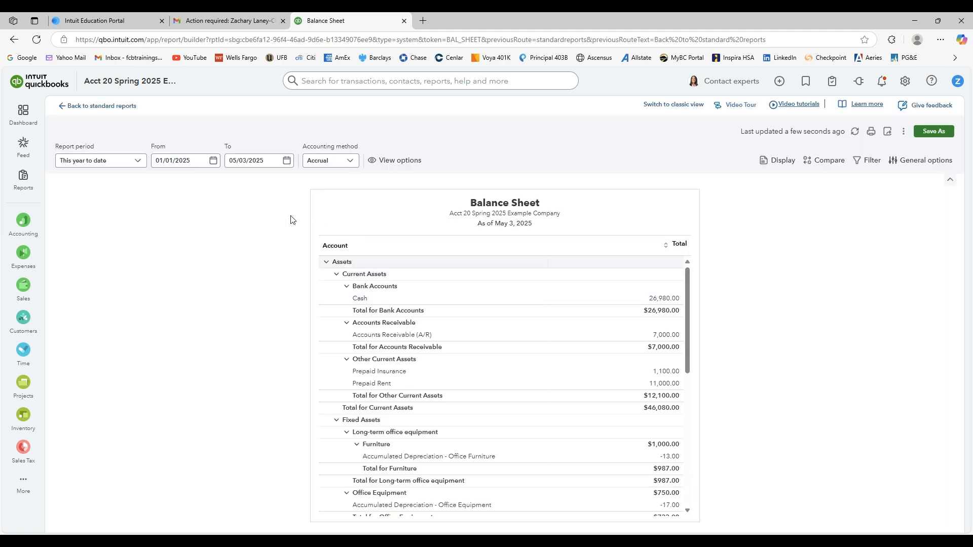
pyautogui.click(138, 162)
pyautogui.scroll(5, 111, 212)
pyautogui.click(112, 214)
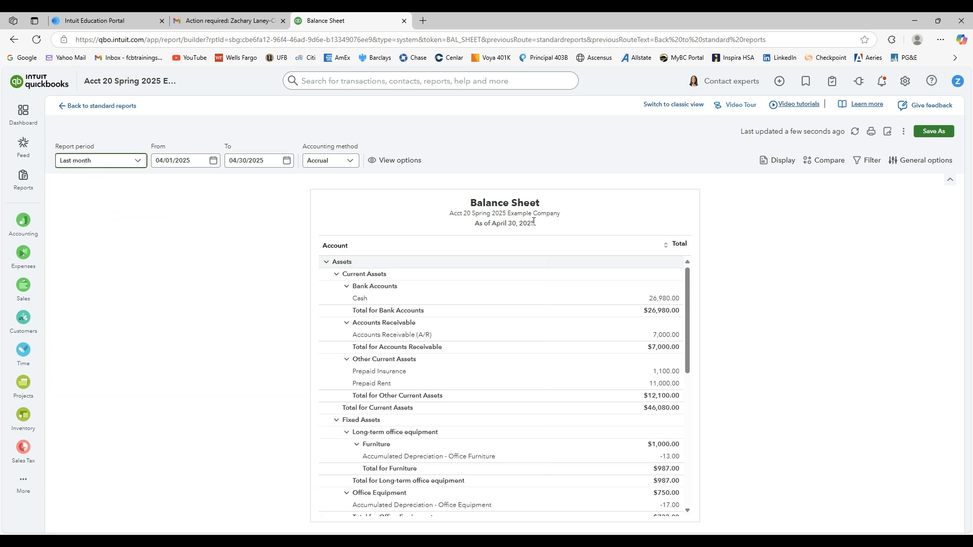
pyautogui.scroll(-7, 611, 337)
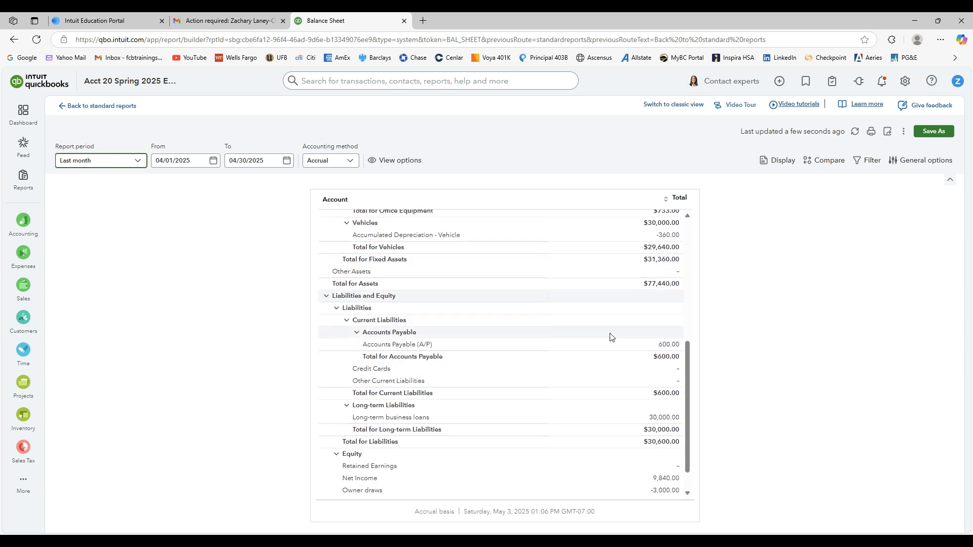
pyautogui.scroll(8, 659, 340)
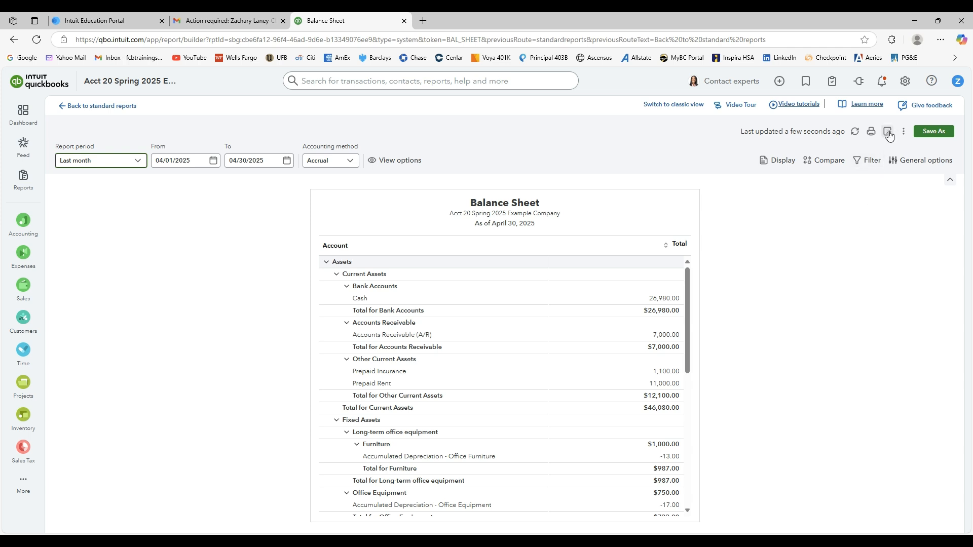
# Export the April Balance Sheet to PDF, and exit the report without saving its changes.
pyautogui.click(888, 133)
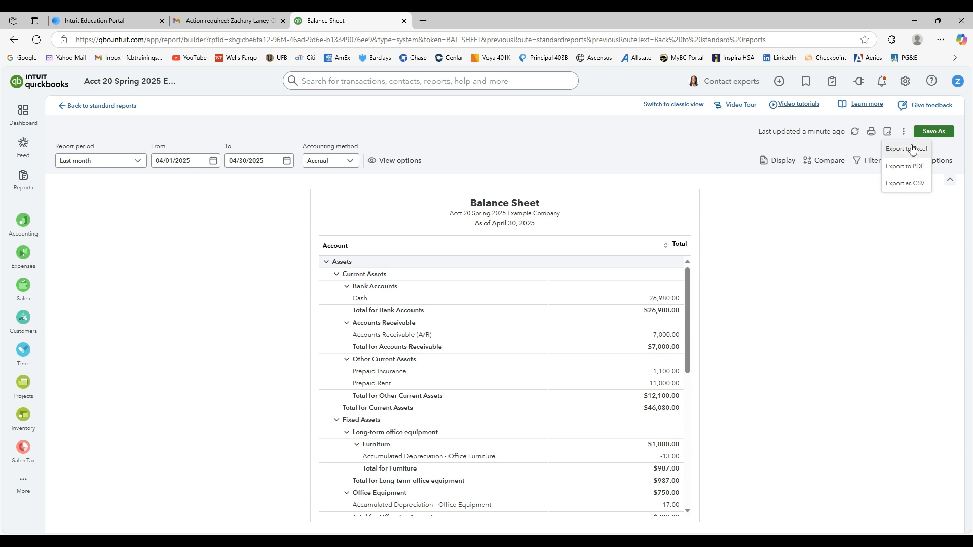
pyautogui.click(911, 167)
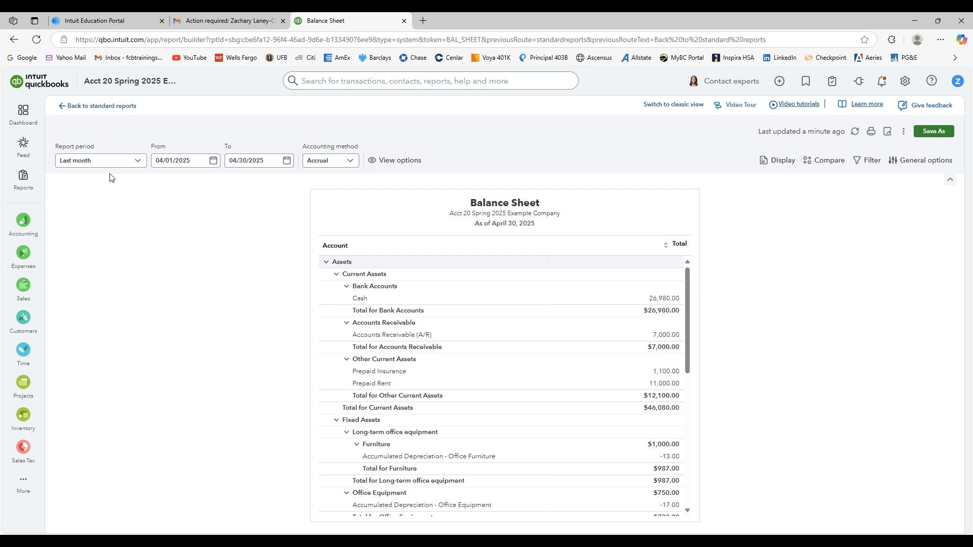
pyautogui.click(99, 107)
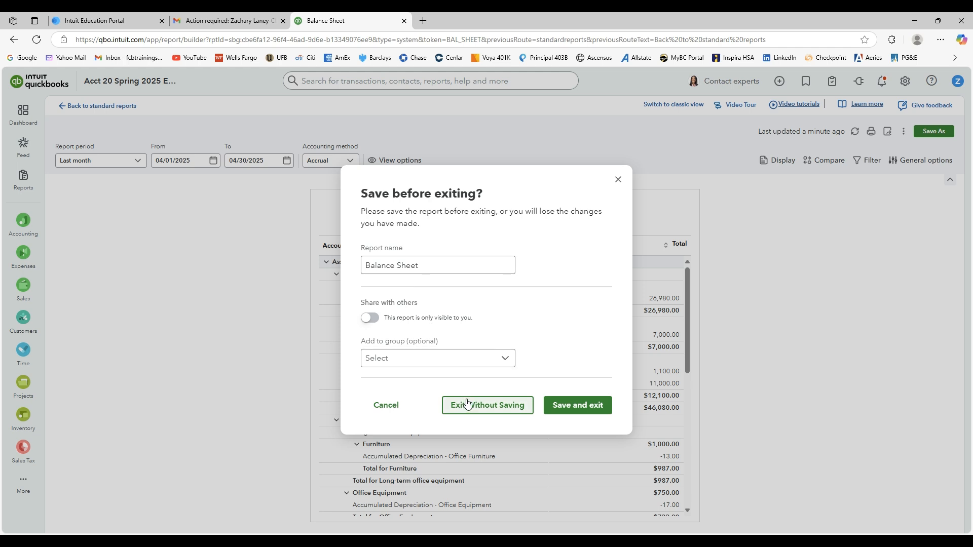
pyautogui.click(466, 404)
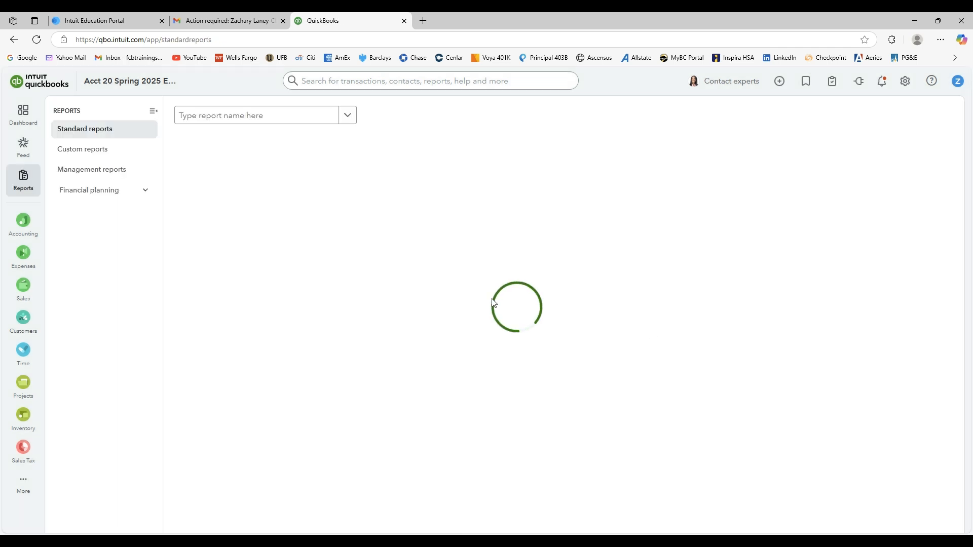
# Display the Profit and Loss report for Last month and look through it down to Net Income.
pyautogui.scroll(-1, 227, 329)
pyautogui.scroll(-3, 226, 333)
pyautogui.scroll(3, 226, 281)
pyautogui.click(219, 214)
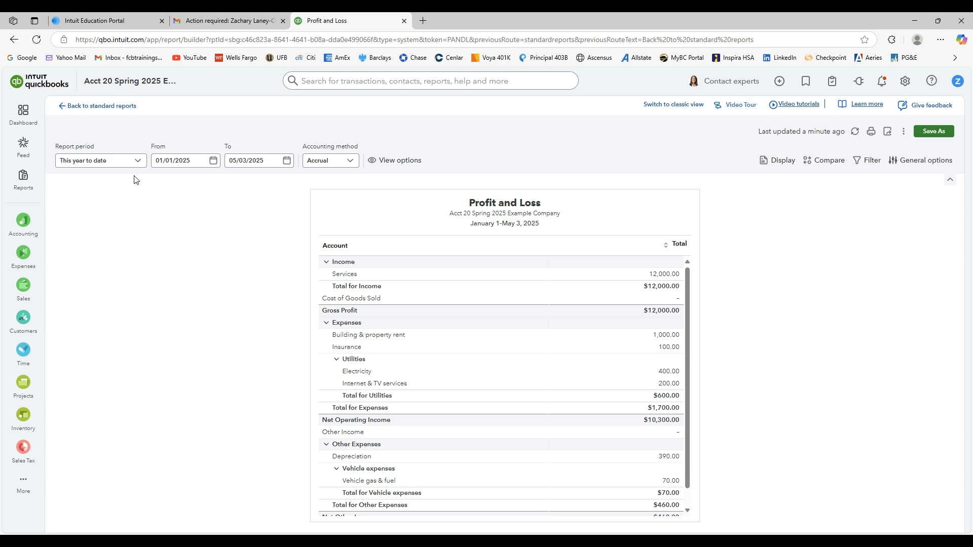
pyautogui.click(108, 163)
pyautogui.scroll(-3, 107, 223)
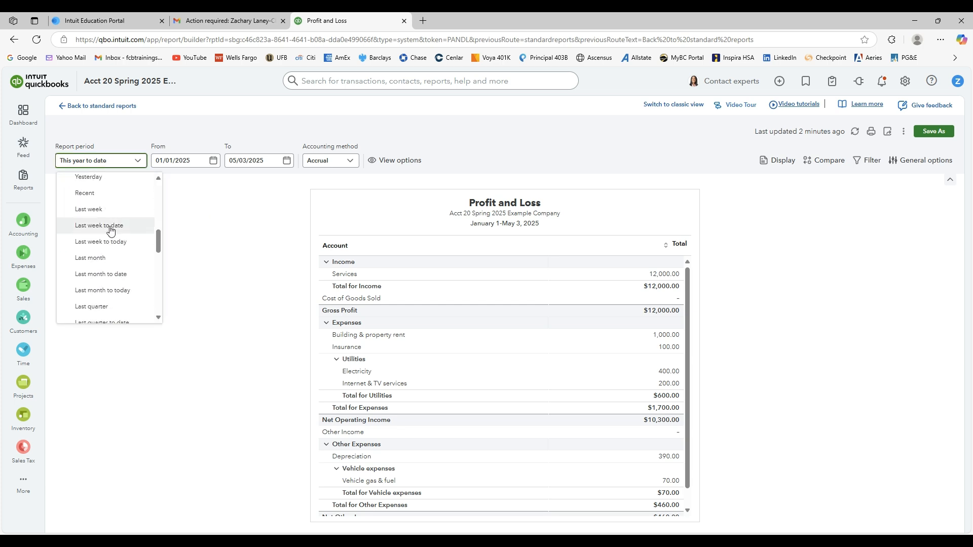
pyautogui.click(101, 258)
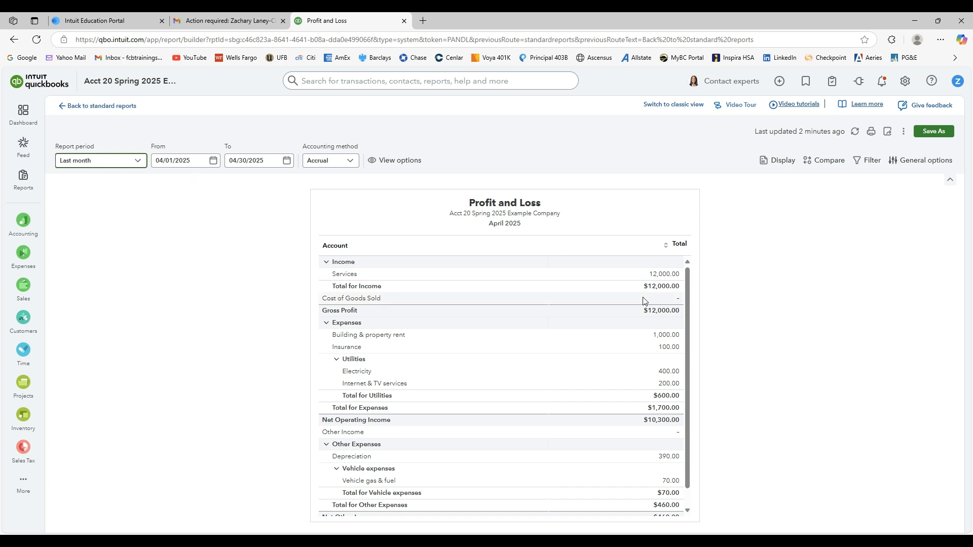
pyautogui.scroll(-1, 576, 371)
pyautogui.scroll(-2, 577, 371)
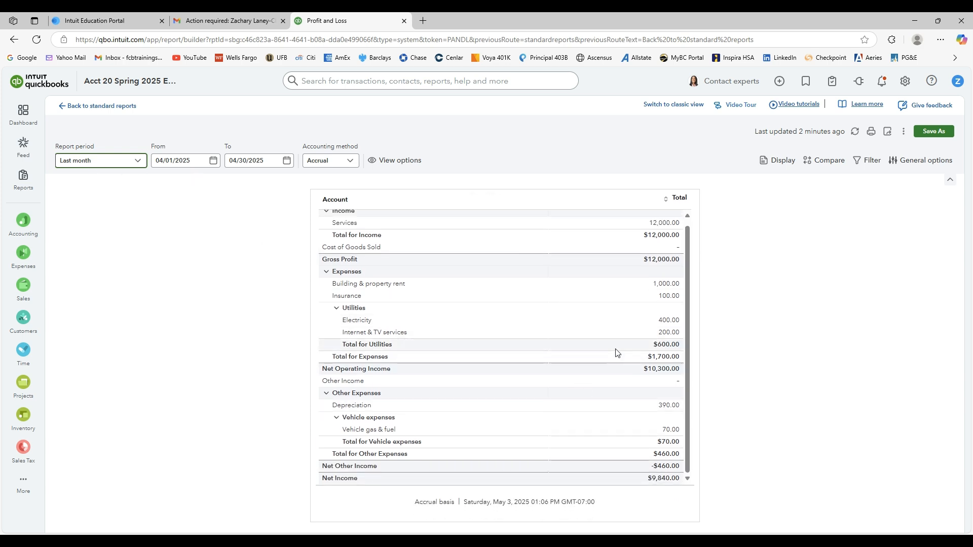
pyautogui.scroll(3, 597, 320)
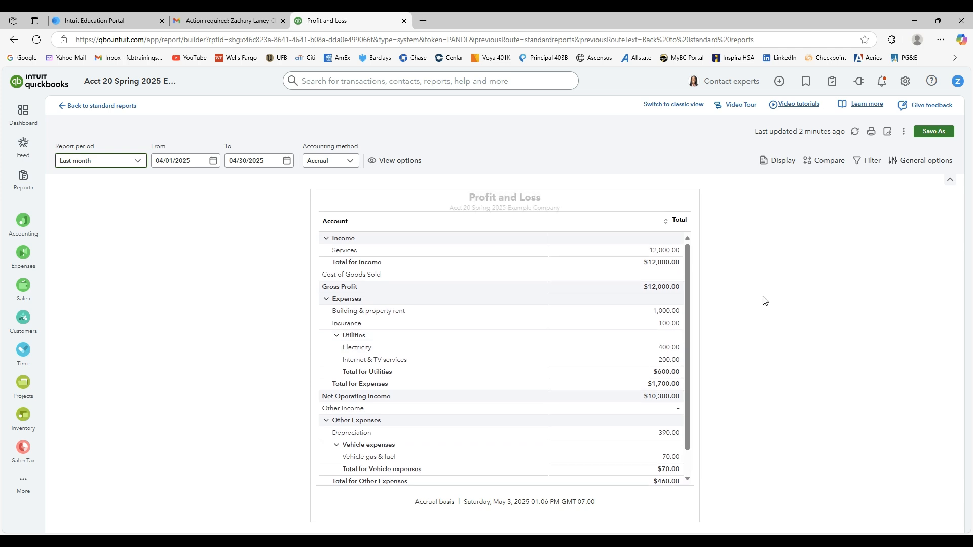
# Export the April Profit and Loss to PDF, save the previewed PDF, and exit the report without saving its changes.
pyautogui.click(887, 132)
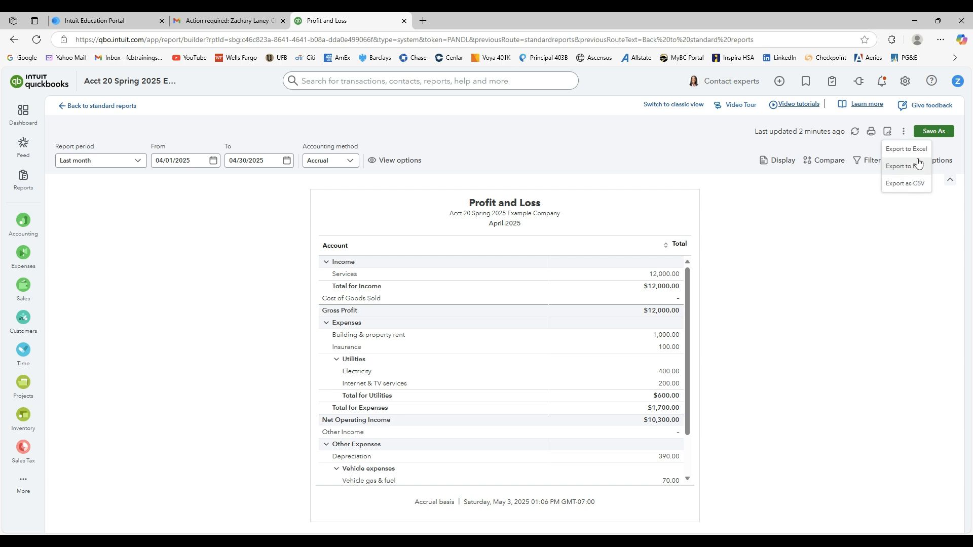
pyautogui.click(912, 167)
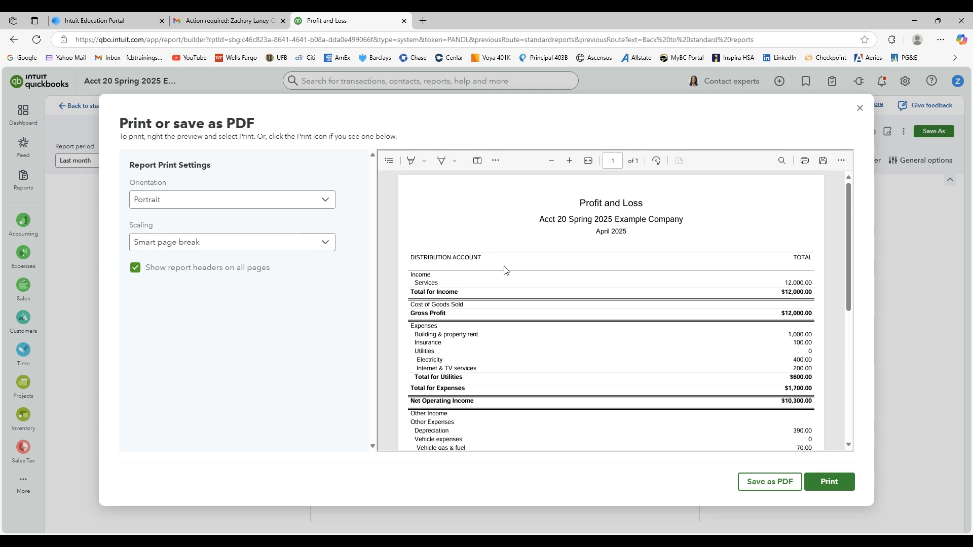
pyautogui.scroll(-5, 505, 269)
pyautogui.scroll(5, 506, 269)
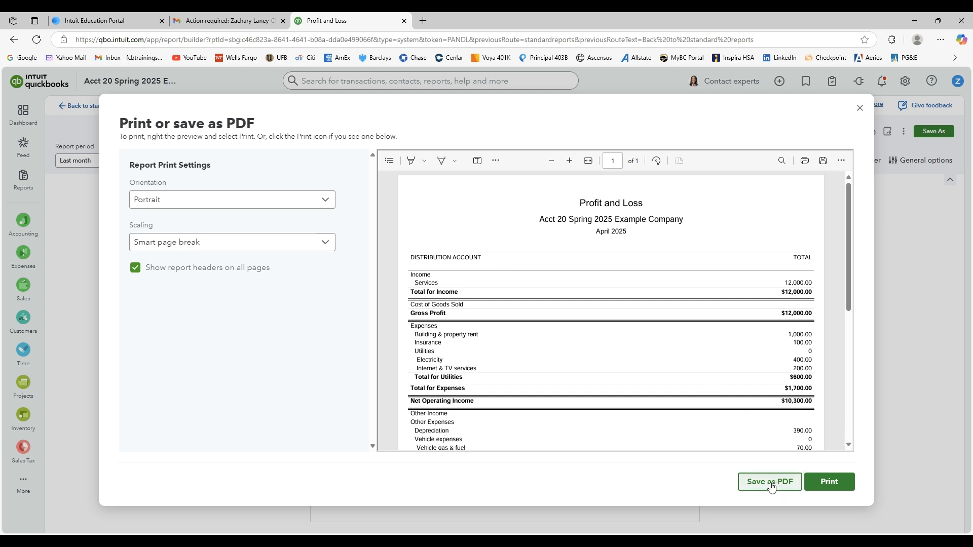
pyautogui.scroll(-5, 711, 350)
pyautogui.scroll(5, 710, 350)
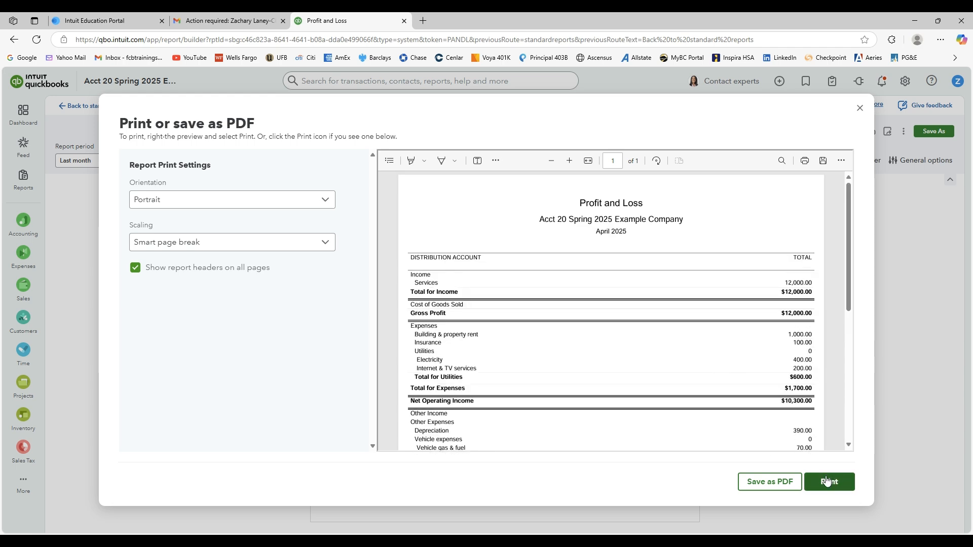
pyautogui.scroll(-5, 584, 394)
pyautogui.click(766, 482)
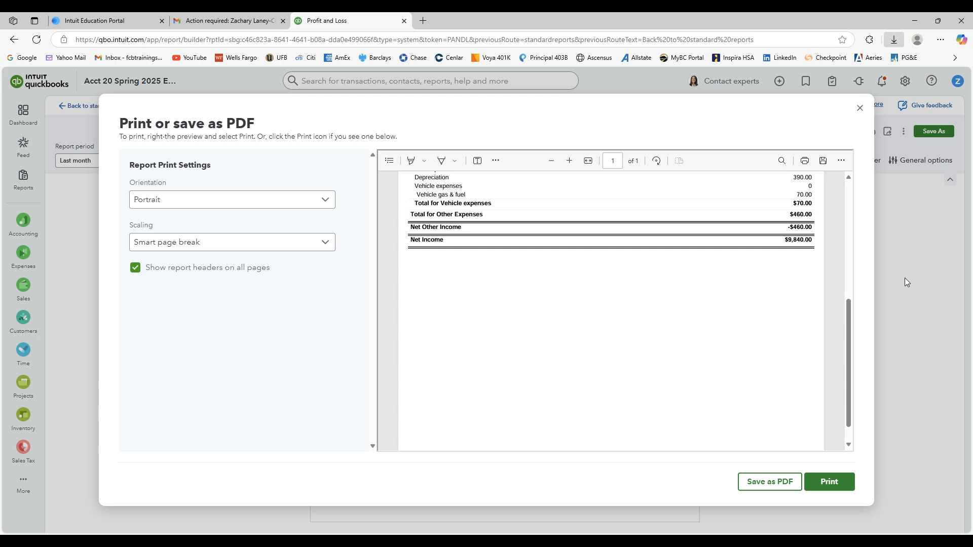
pyautogui.click(858, 109)
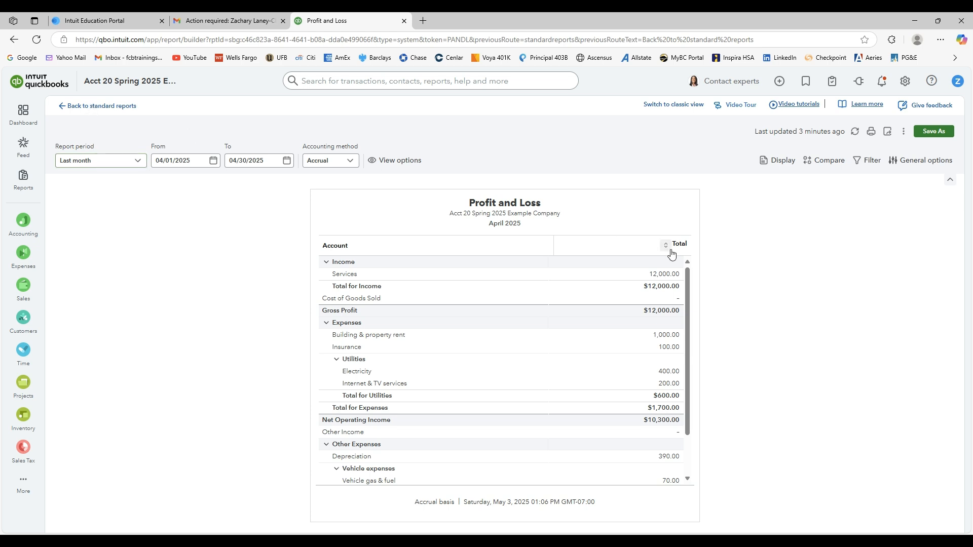
pyautogui.click(94, 106)
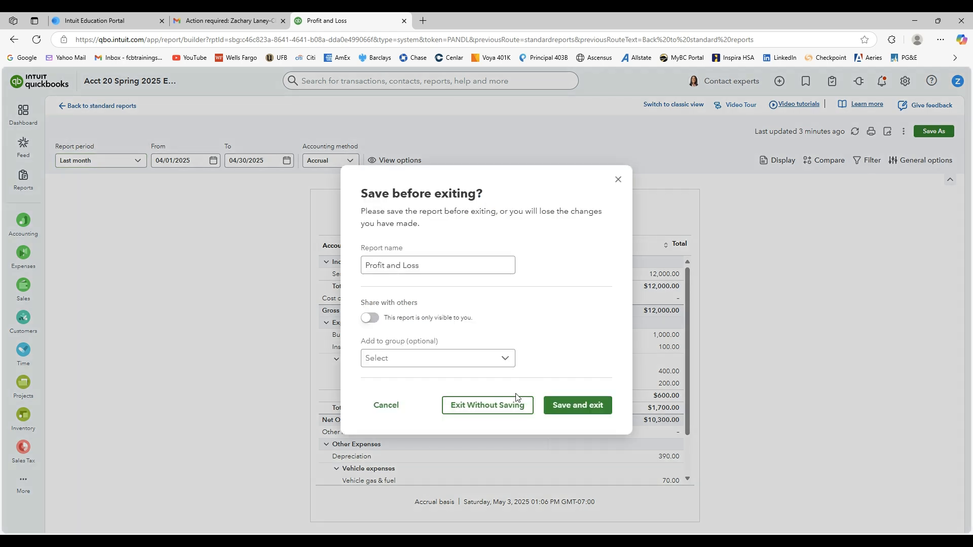
pyautogui.click(514, 406)
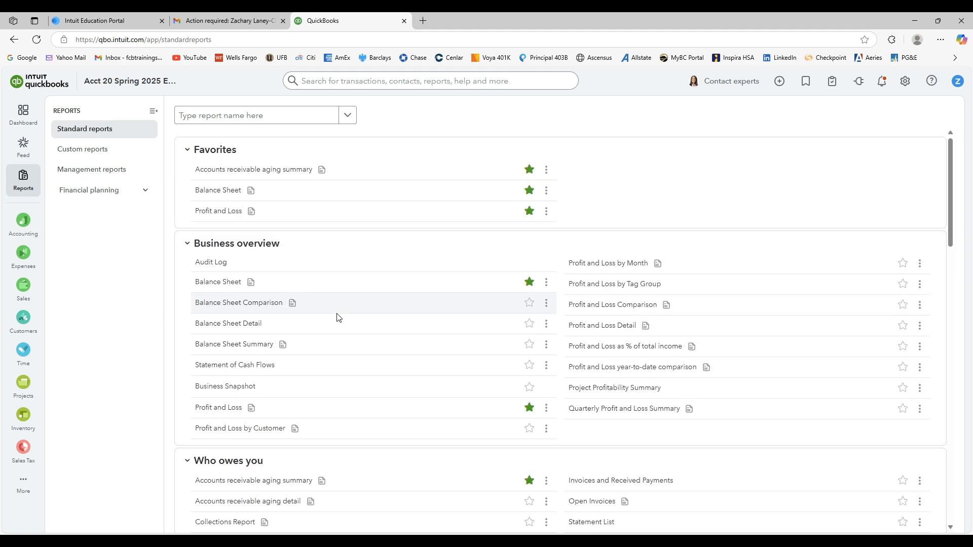
# Open the Accounts receivable aging summary and preview its PDF export, closing the preview without saving or printing.
pyautogui.scroll(-5, 338, 318)
pyautogui.scroll(-3, 338, 318)
pyautogui.scroll(3, 338, 318)
pyautogui.click(271, 178)
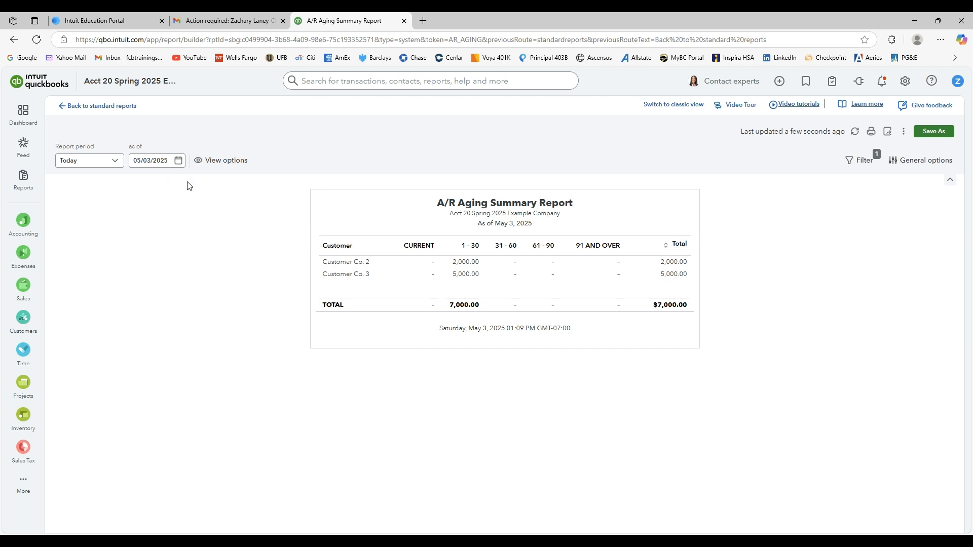
pyautogui.click(888, 134)
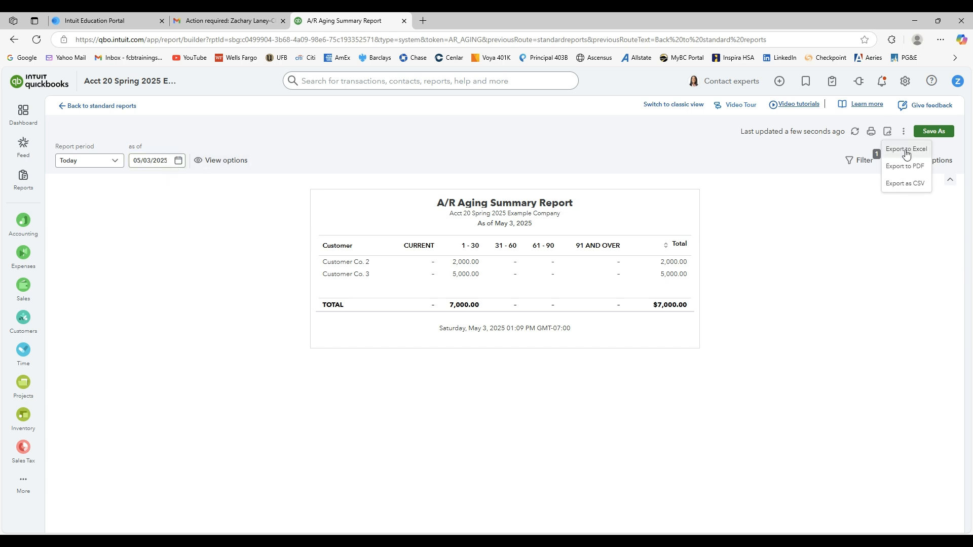
pyautogui.click(906, 167)
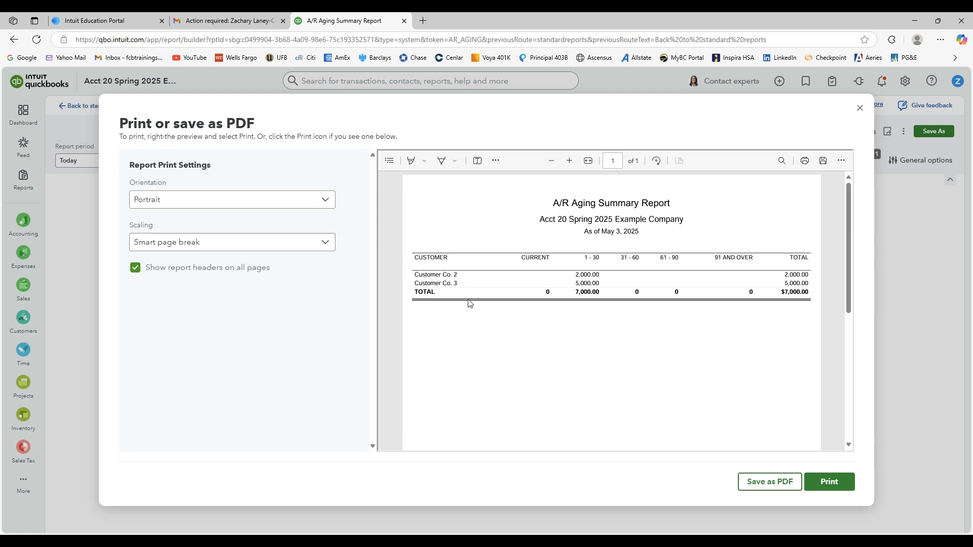
pyautogui.click(855, 112)
# Export the Accounts receivable aging summary to Excel, and return to the standard reports list.
pyautogui.click(887, 131)
pyautogui.click(894, 149)
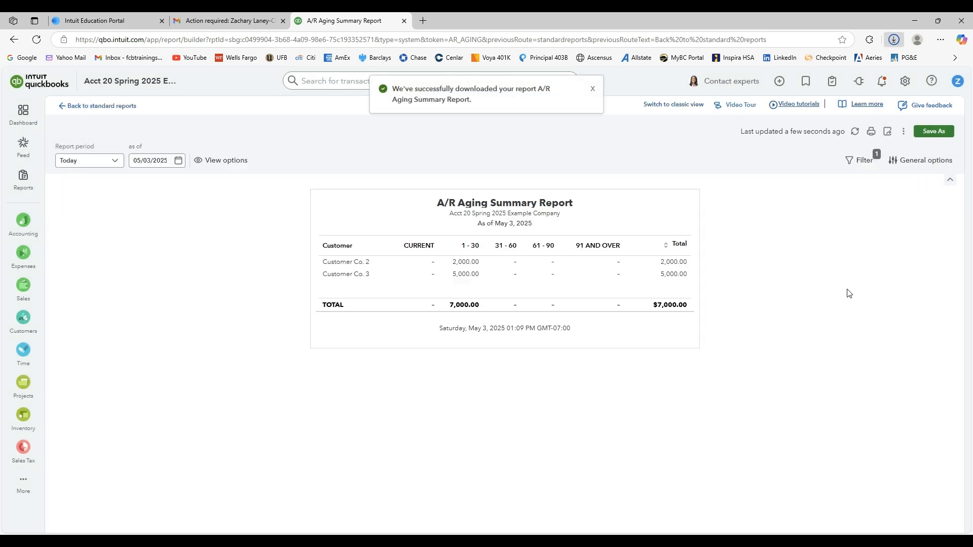
pyautogui.click(592, 90)
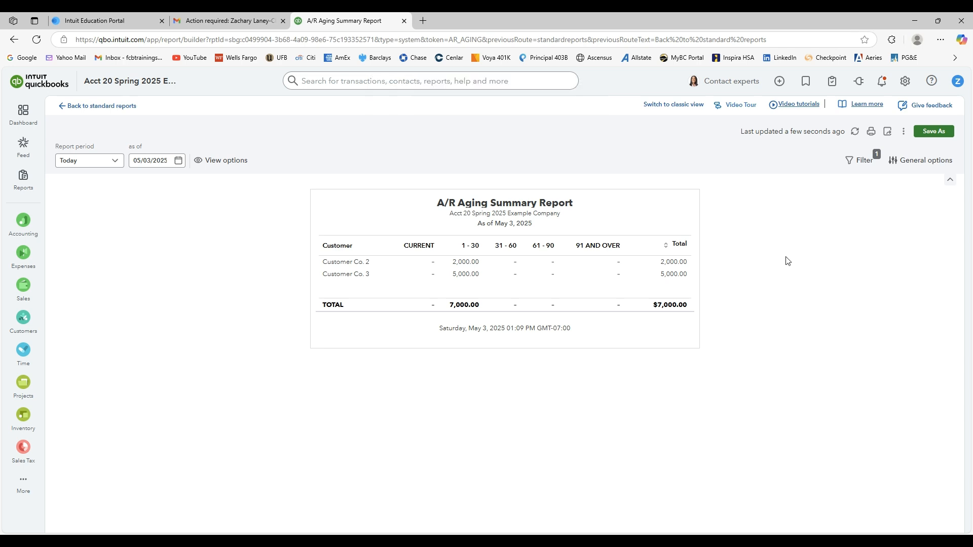
pyautogui.click(128, 116)
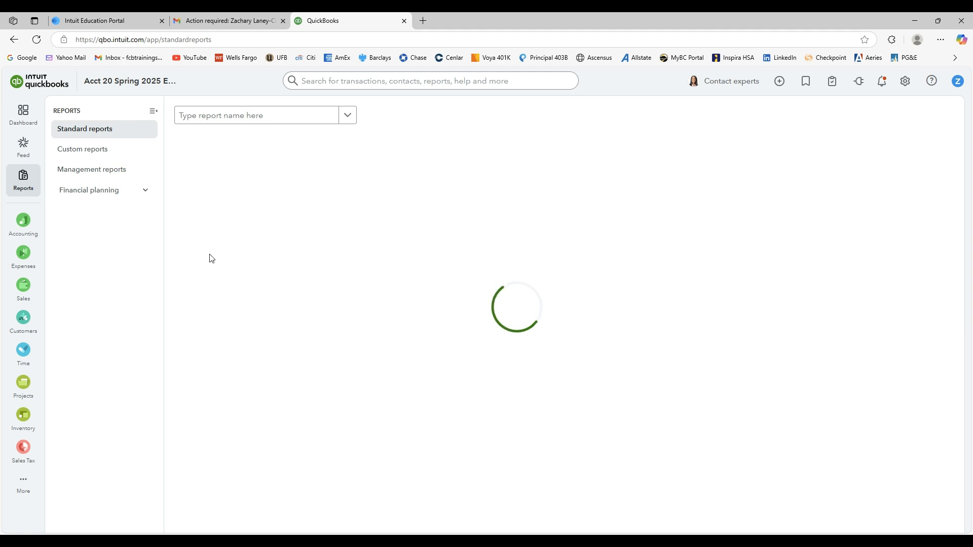
# Open the Accounts payable aging summary report from the standard reports list.
pyautogui.scroll(-10, 275, 296)
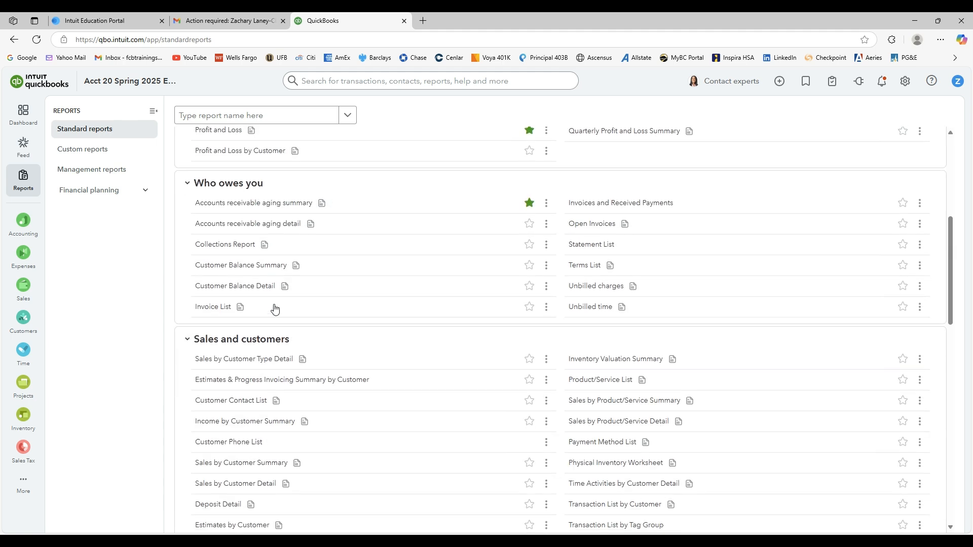
pyautogui.scroll(-10, 276, 310)
pyautogui.scroll(7, 280, 304)
pyautogui.click(284, 269)
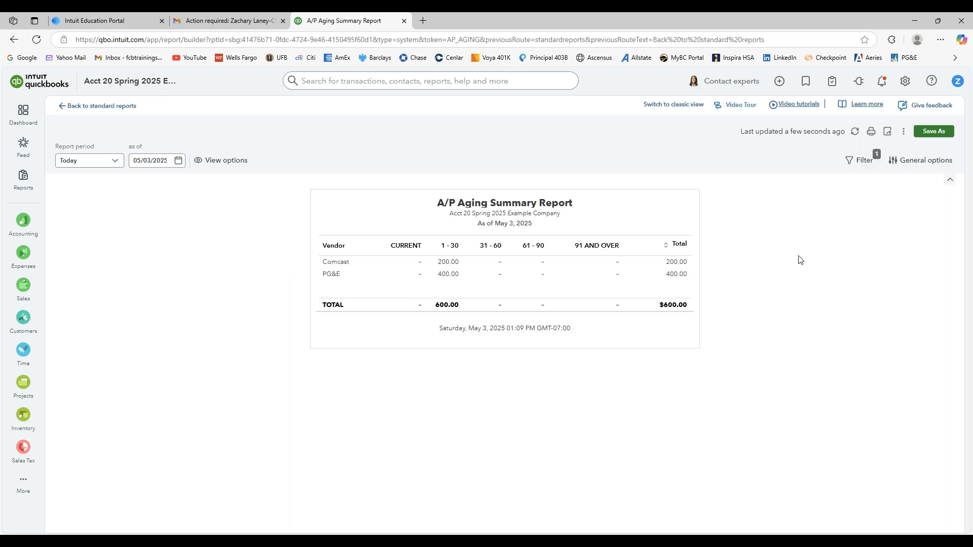
# Export the A/P Aging Summary Report as a downloaded file, and return to the standard reports list.
pyautogui.click(886, 132)
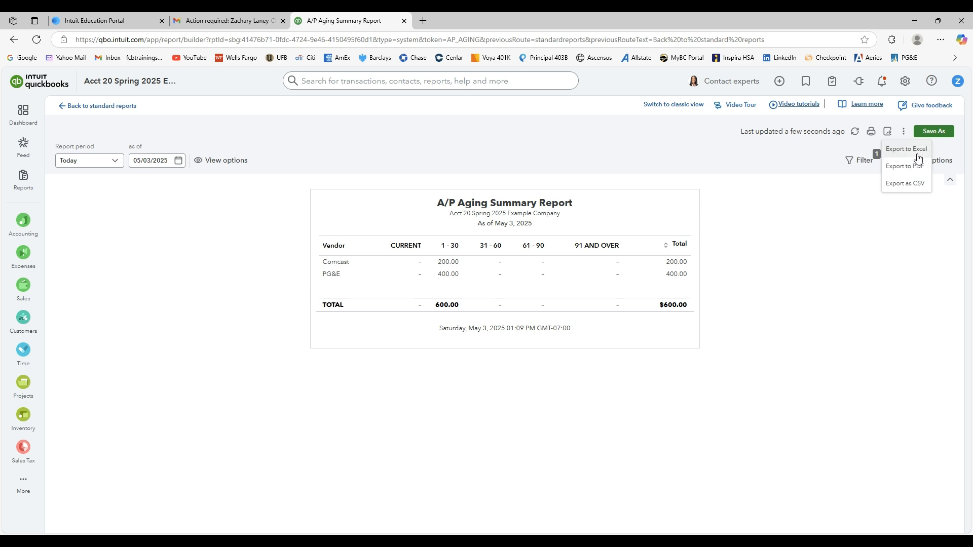
pyautogui.click(914, 170)
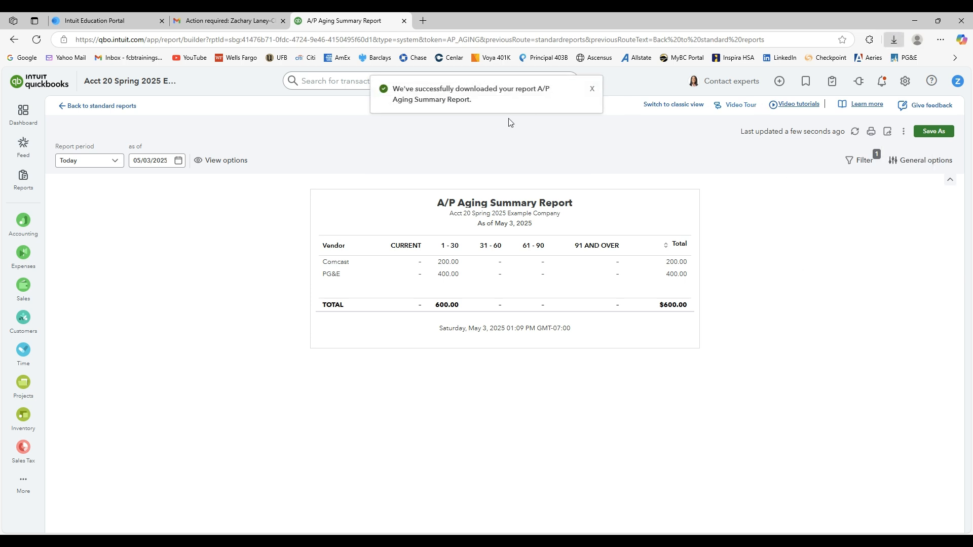
pyautogui.click(591, 92)
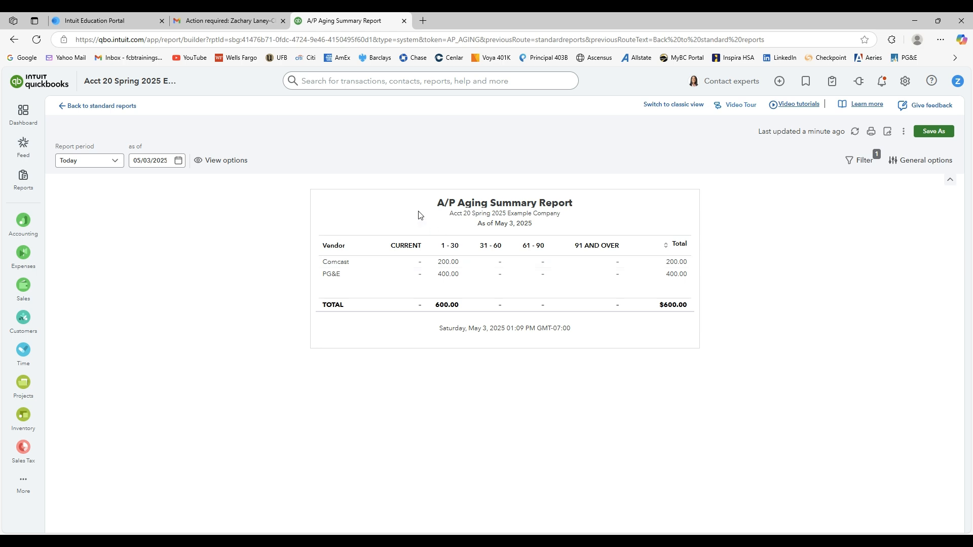
pyautogui.click(120, 106)
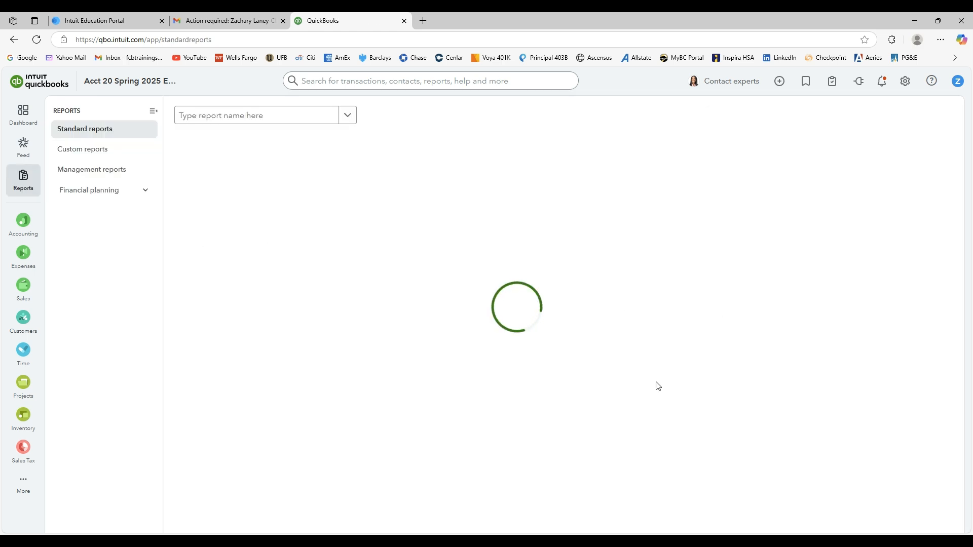